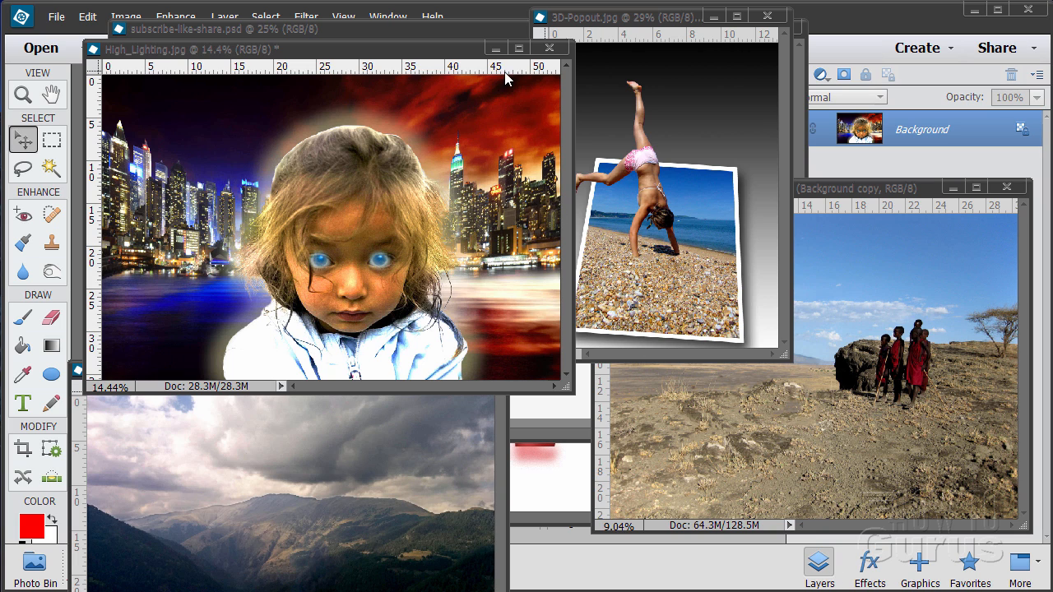
Step: Minimize the High_Lighting.jpg, 3D-Popout.jpg, African landscape, mountains01.psd and description.jpg image windows
click(493, 48)
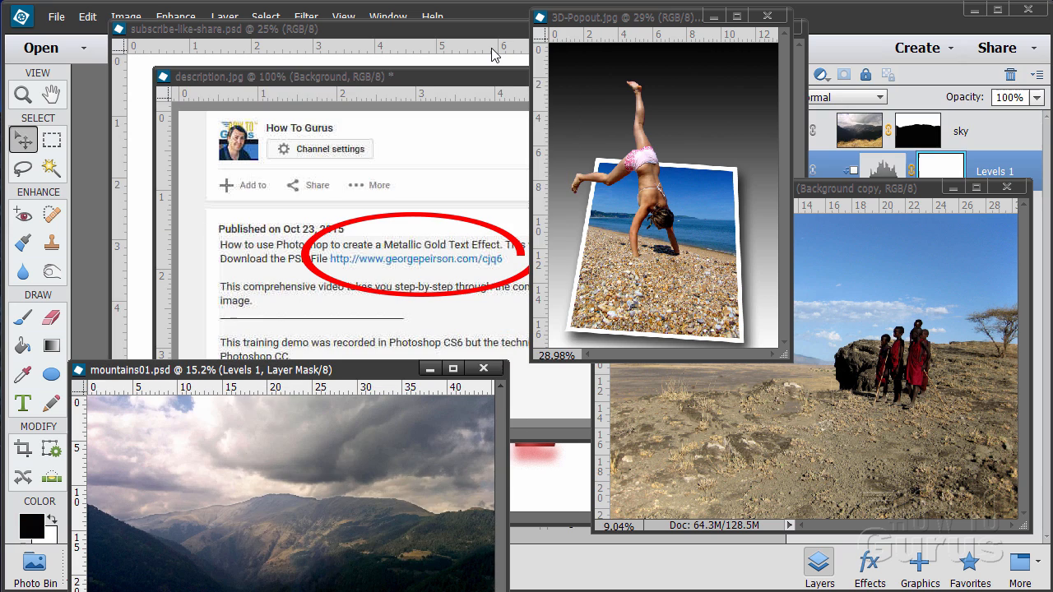
click(712, 17)
click(951, 188)
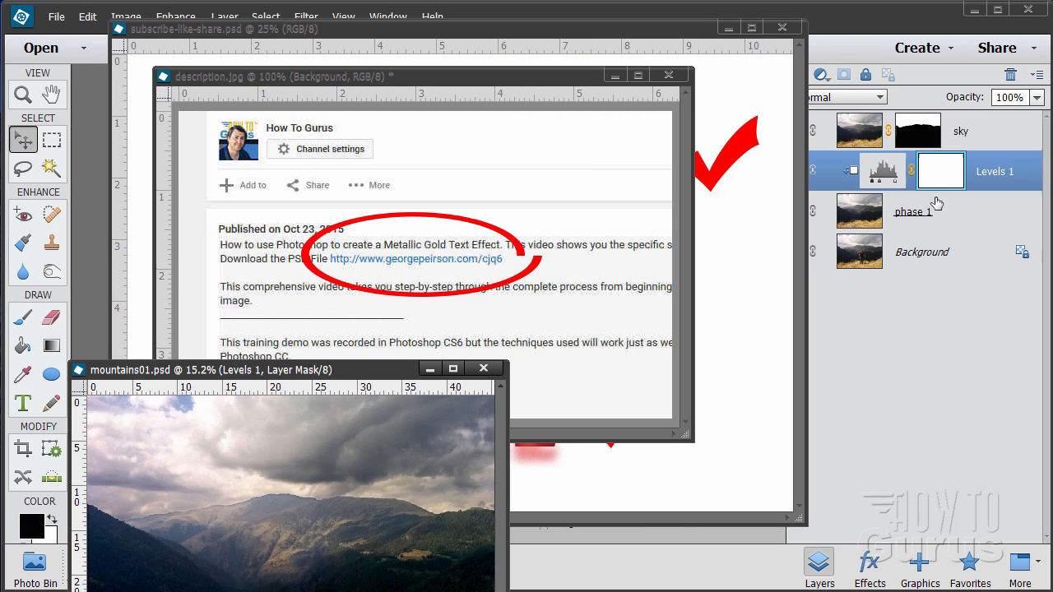
click(429, 369)
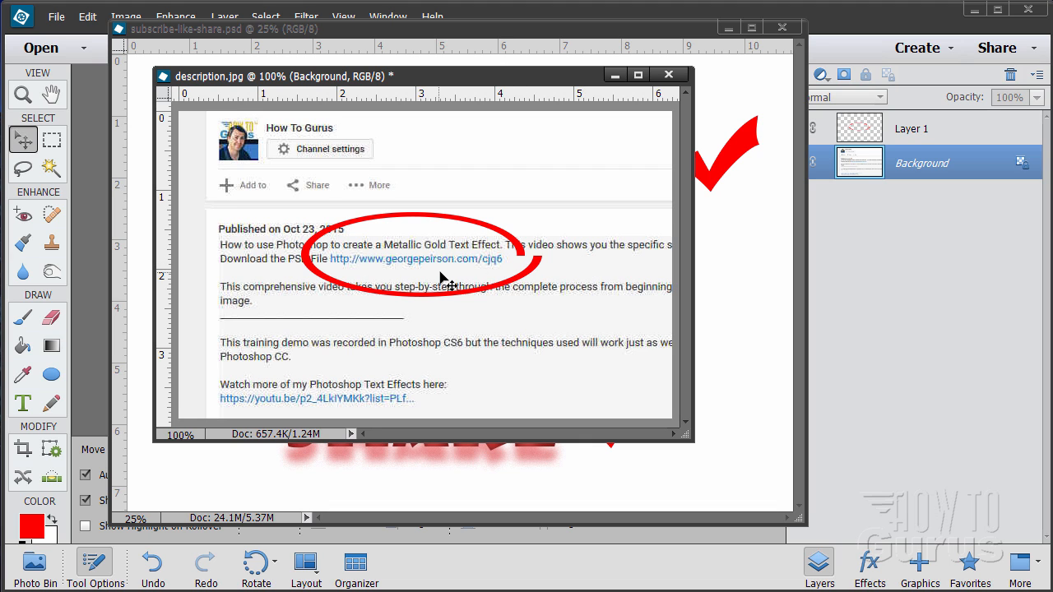
click(617, 75)
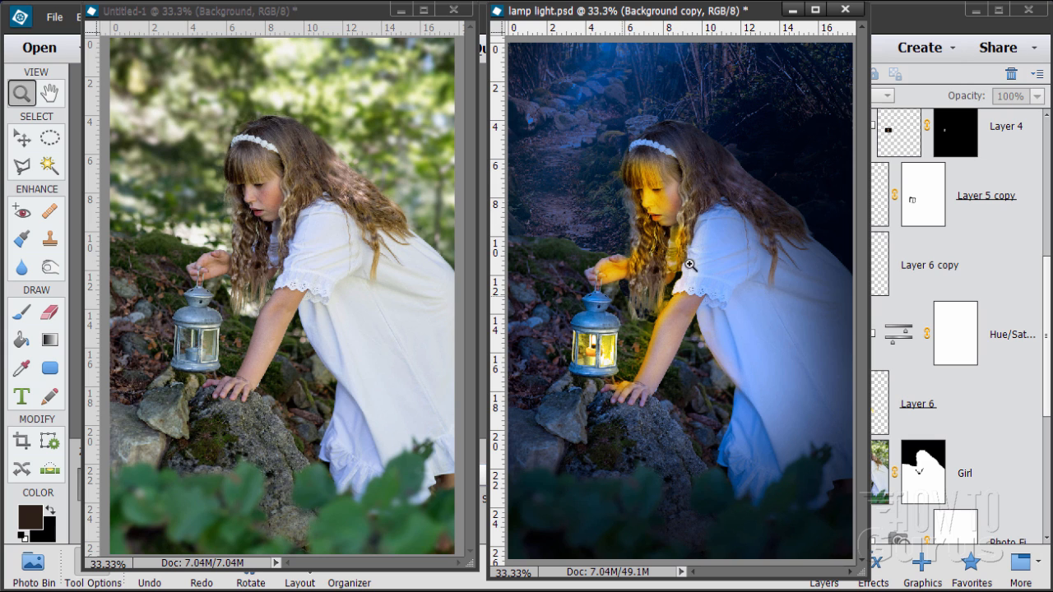
Step: Move the finished lamp light.psd over the original photo's edge and examine its layer stack down to the Background layer
drag(699, 10, 599, 9)
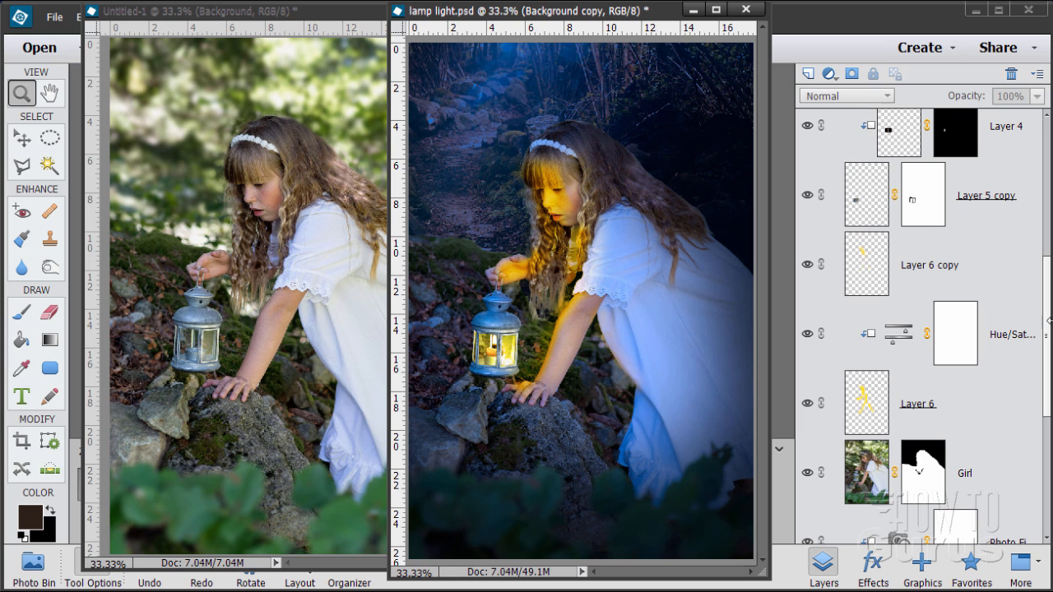
drag(1049, 310, 1036, 460)
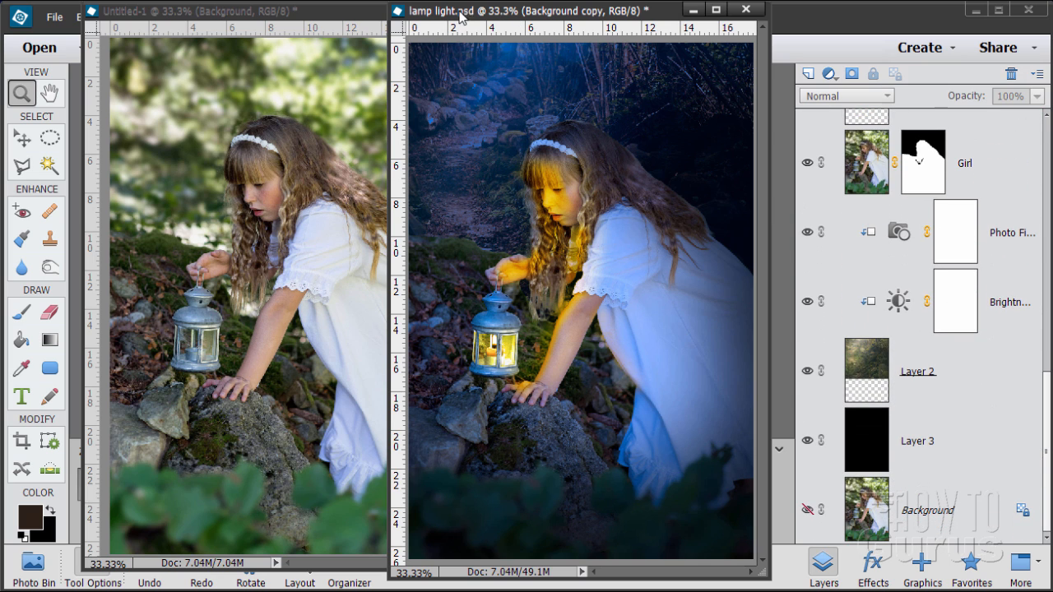
drag(625, 16, 644, 35)
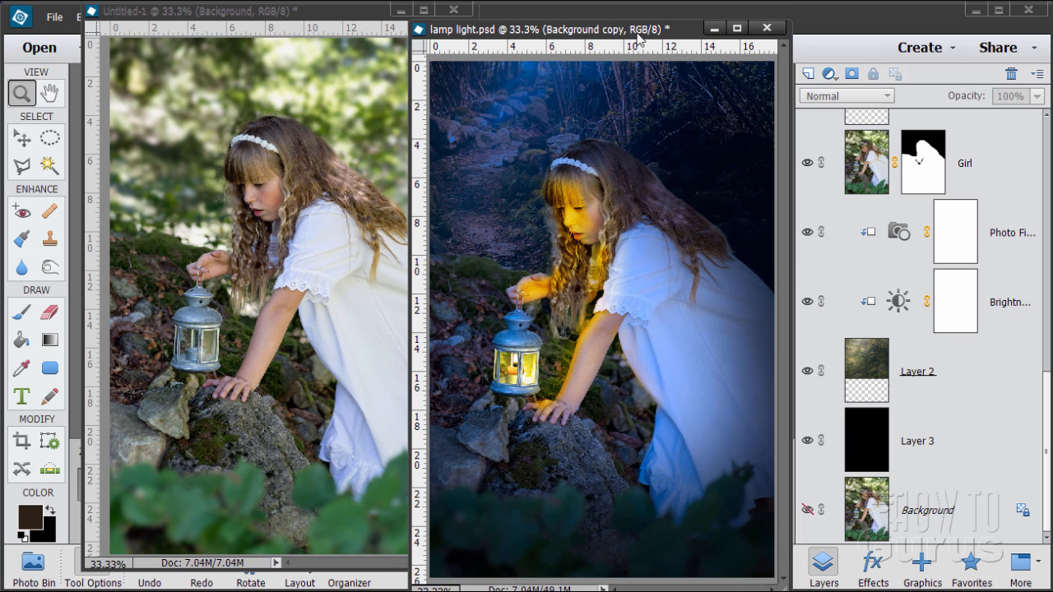
Step: Save lamp light.psd and close it
click(46, 19)
click(84, 156)
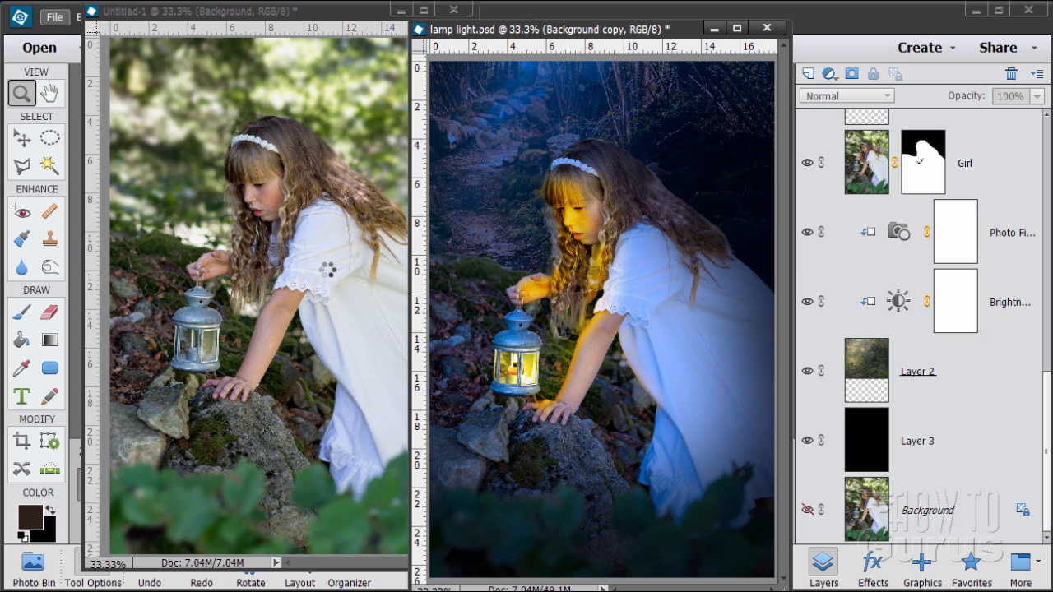
key(ctrl+s)
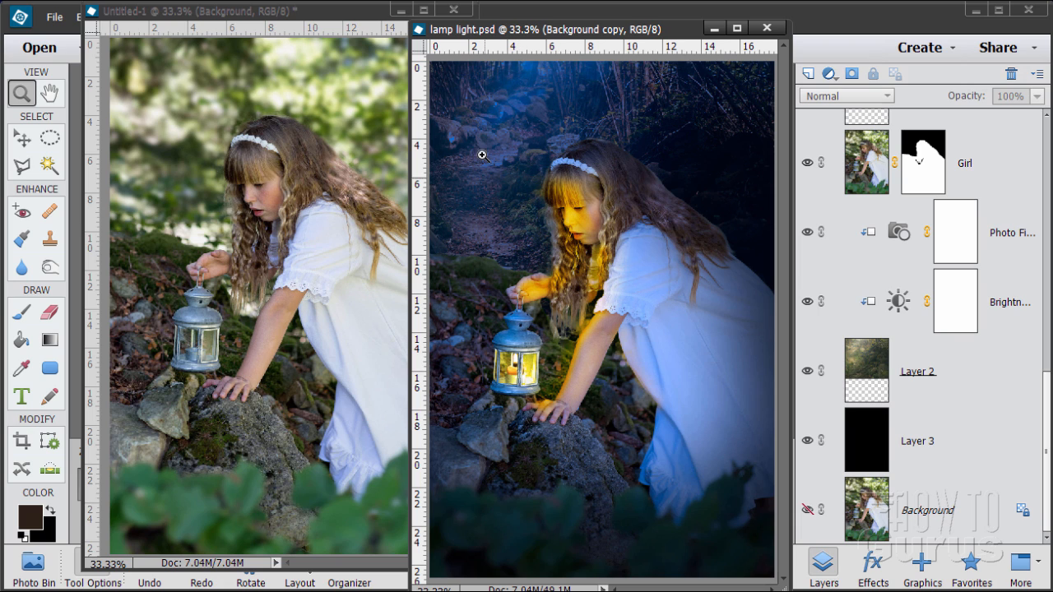
click(767, 28)
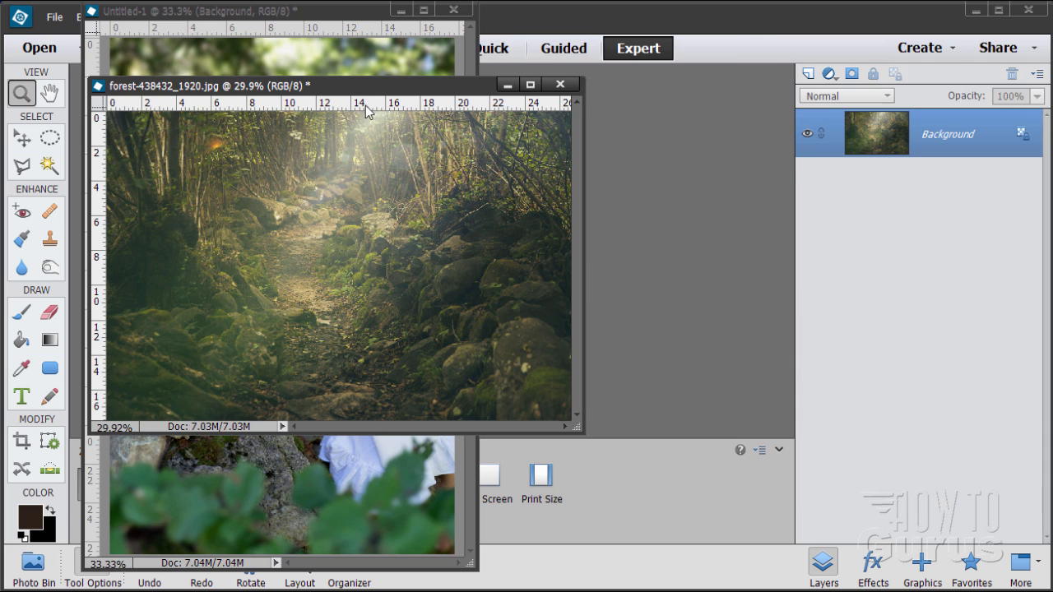
Step: Dock the Untitled-1 girl photo in the workspace and arrange the forest and candlelight images as floating windows over it
drag(420, 94, 818, 97)
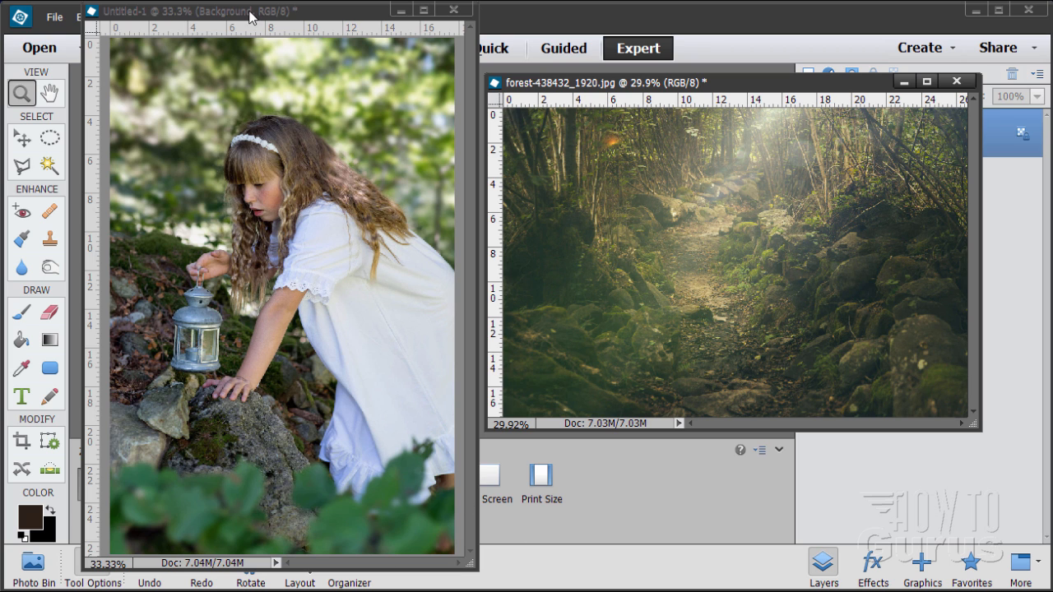
drag(250, 17, 247, 72)
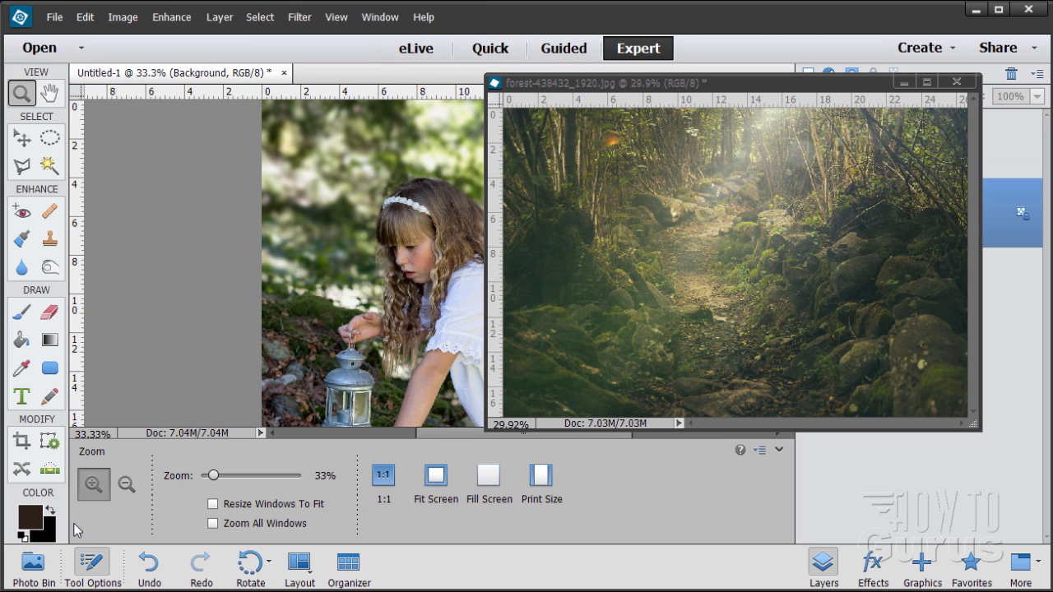
click(33, 565)
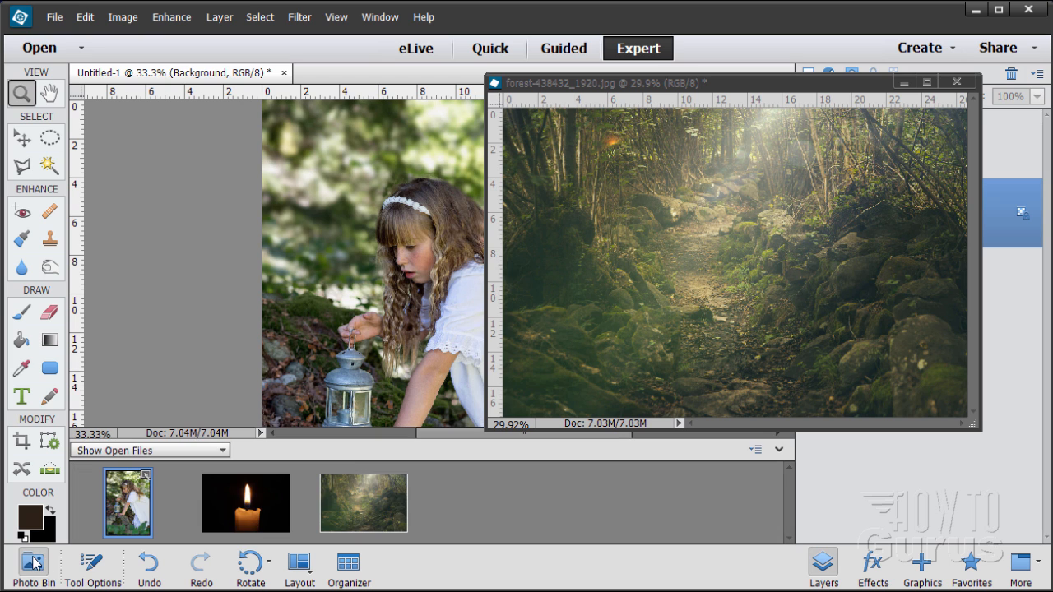
double_click(247, 514)
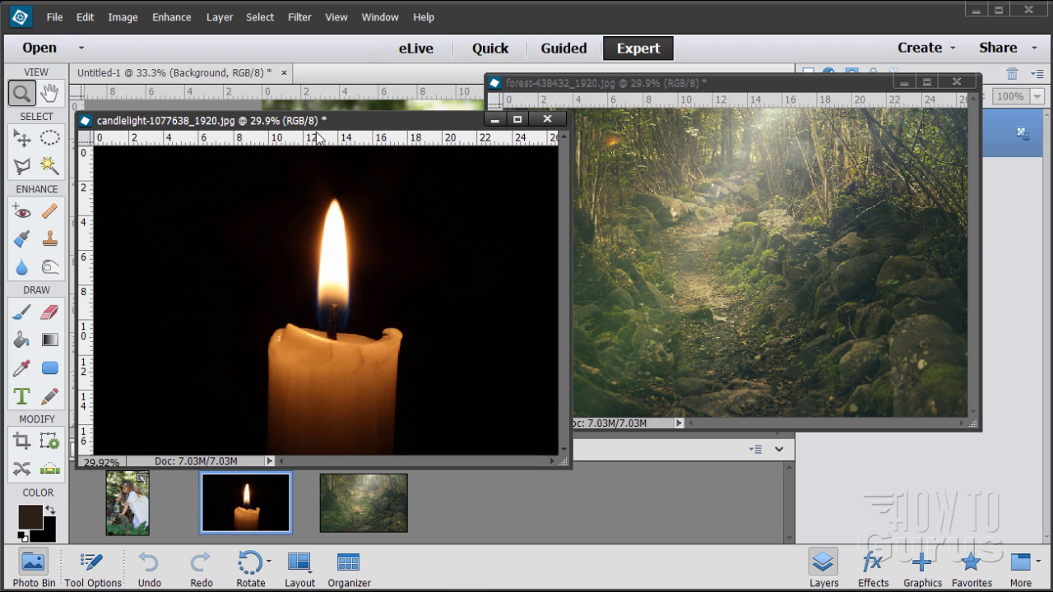
drag(346, 124, 610, 285)
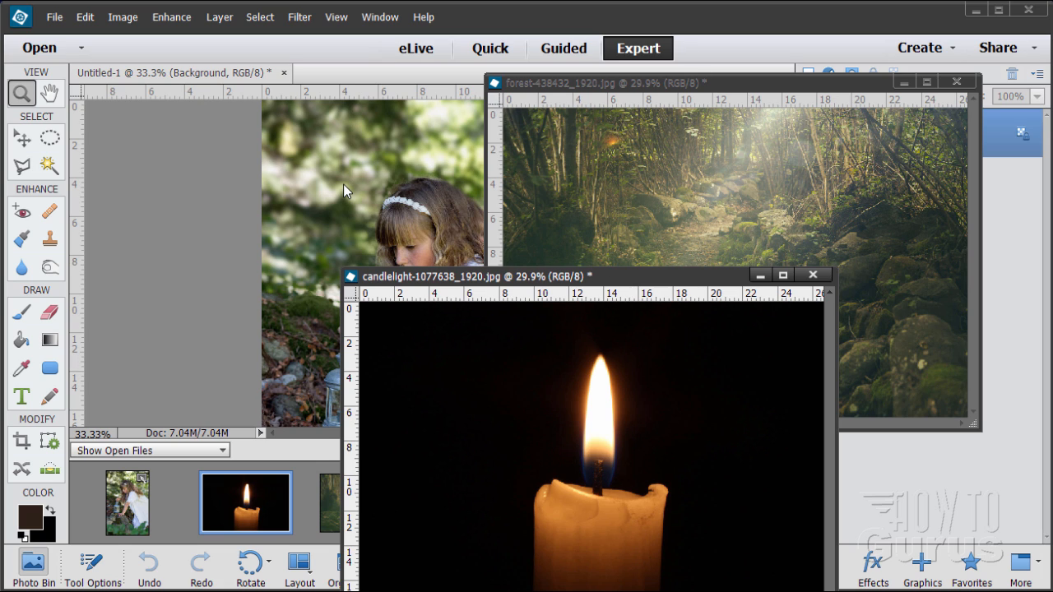
Step: Copy the forest image into Untitled-1 as a new layer beneath Background copy and close the forest file
click(20, 138)
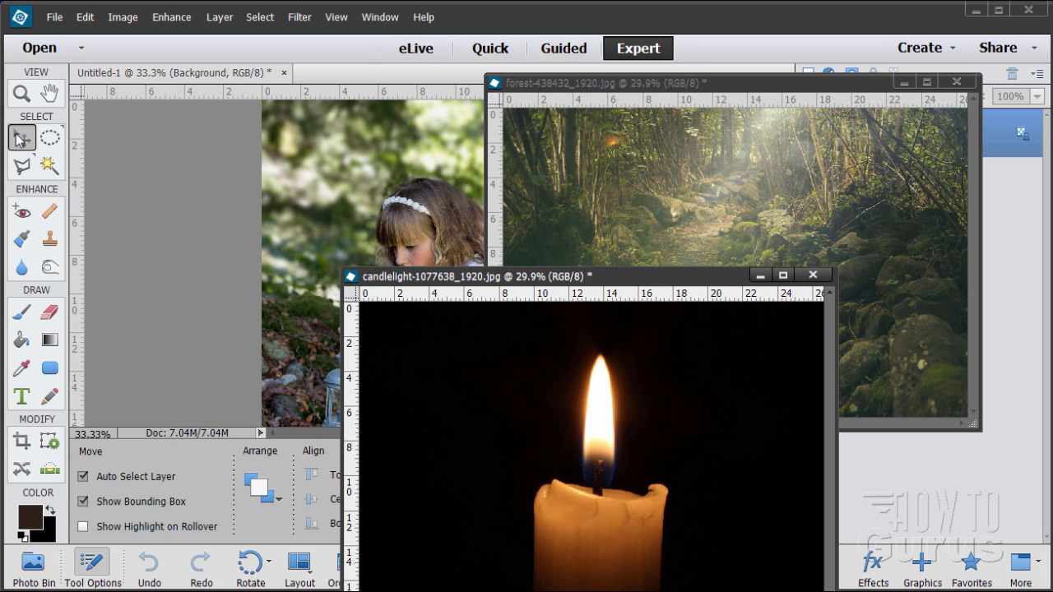
click(620, 170)
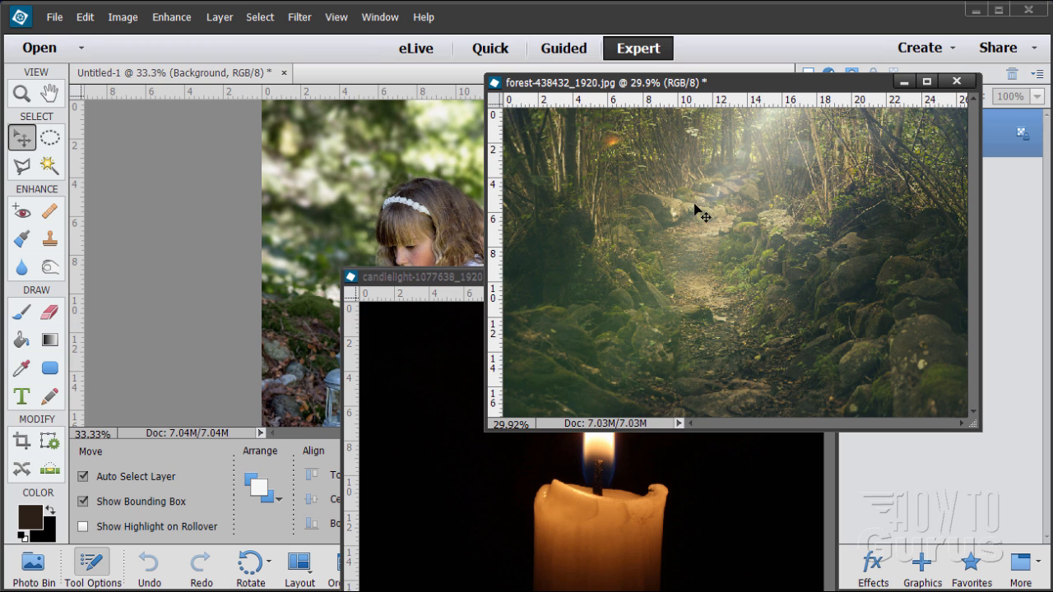
drag(796, 87, 720, 223)
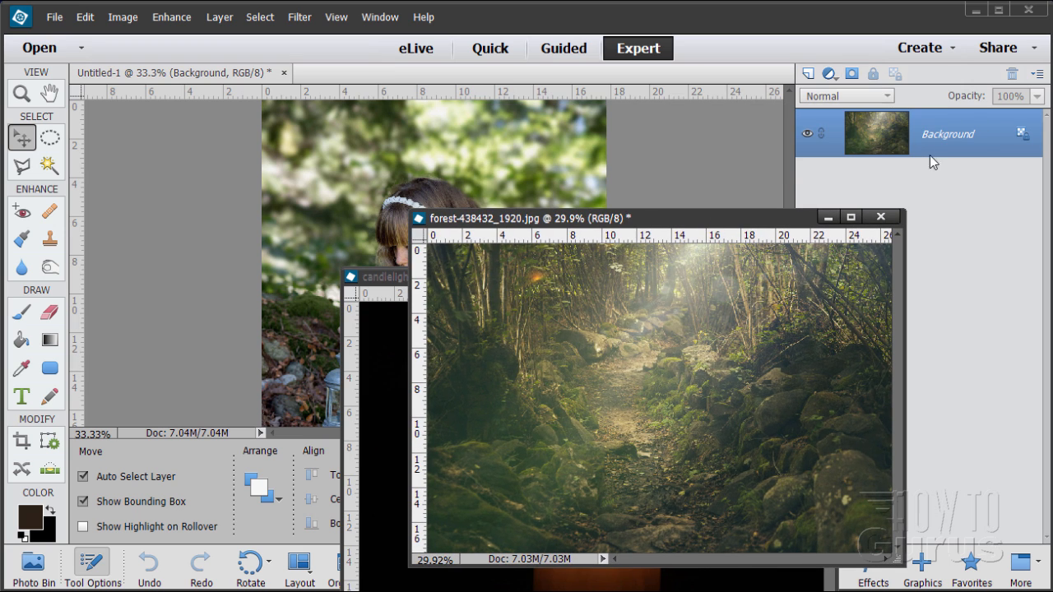
drag(919, 133, 521, 152)
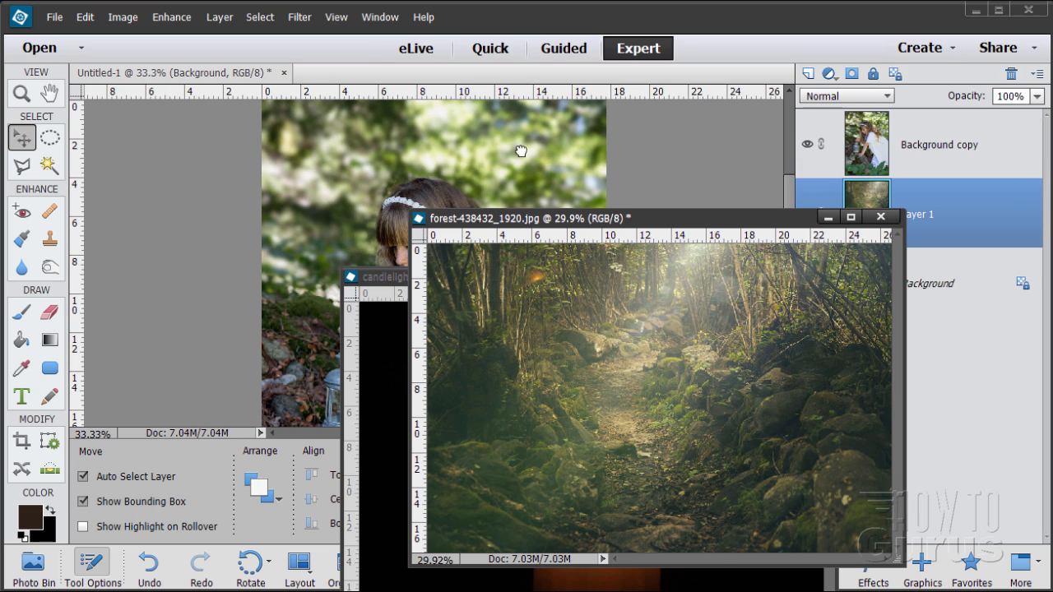
click(879, 216)
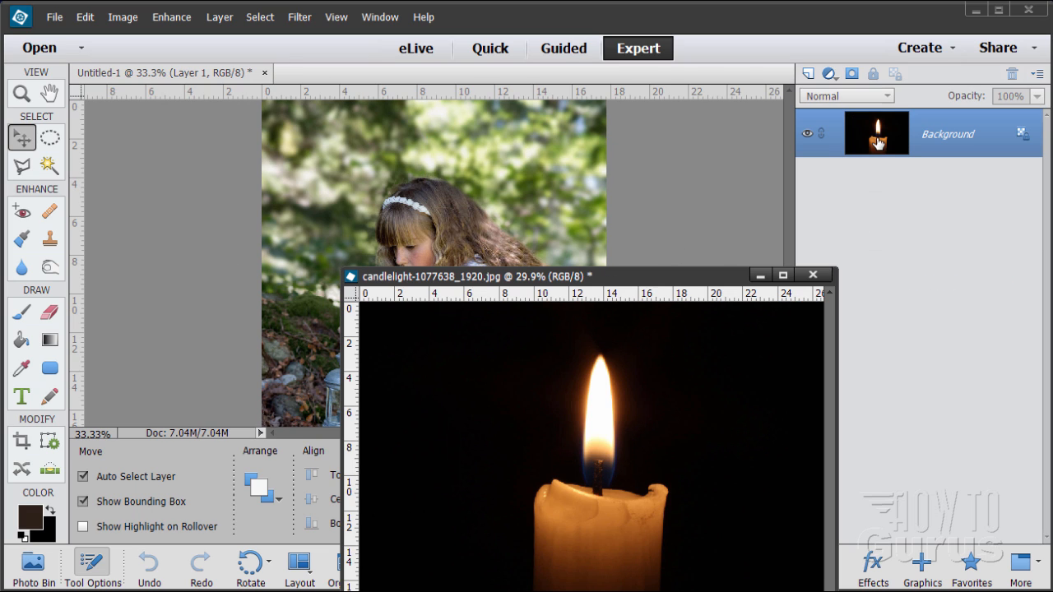
Step: Copy the candlelight image into Untitled-1 as a layer above the forest layer and close the candlelight file
drag(878, 143, 531, 168)
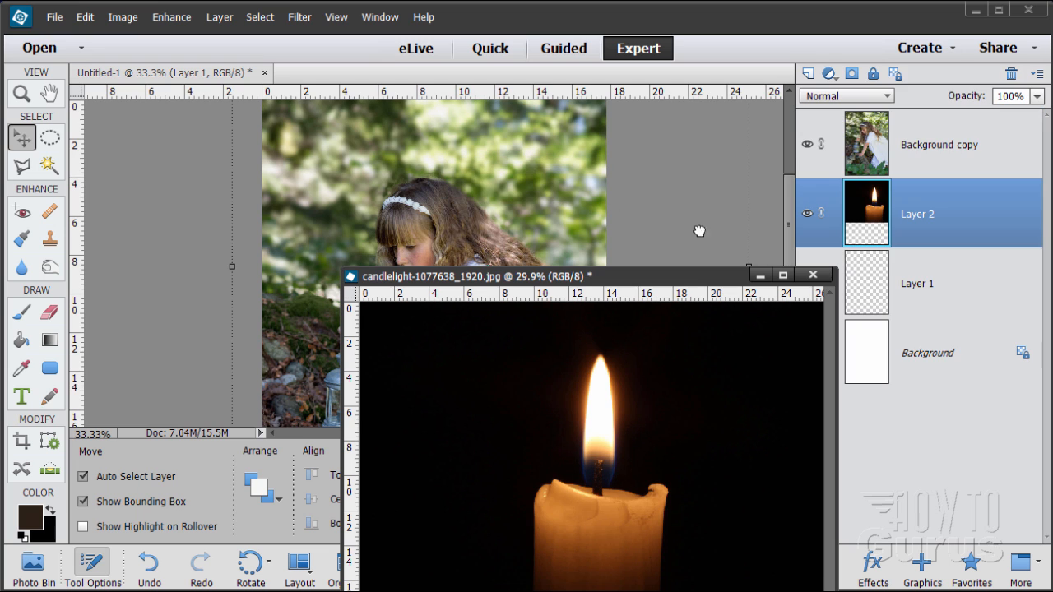
click(813, 274)
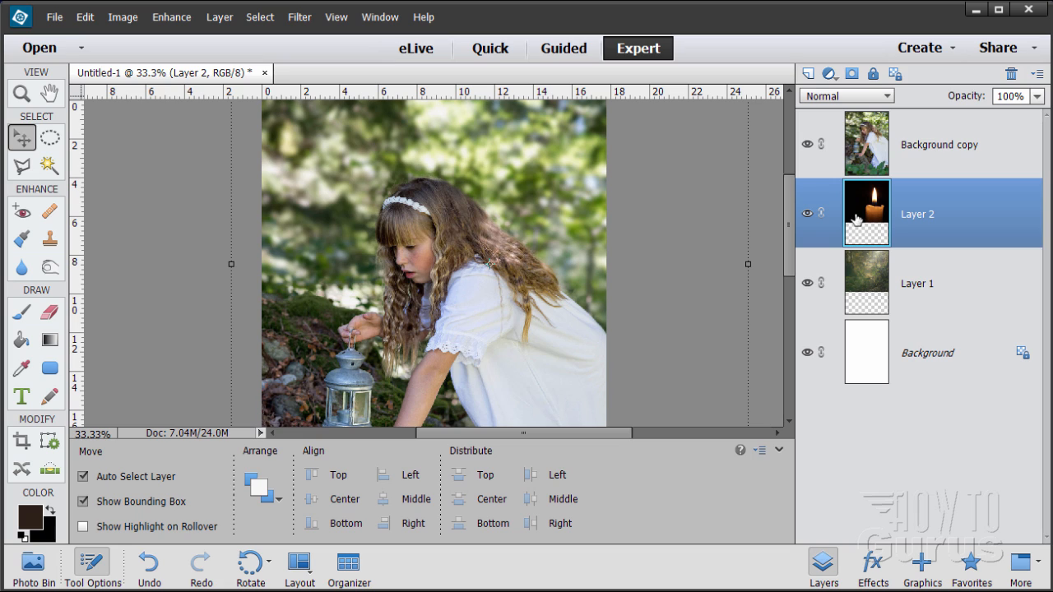
Step: Hide the candle layer, Layer 2, and move it beneath the forest layer, Layer 1
click(806, 215)
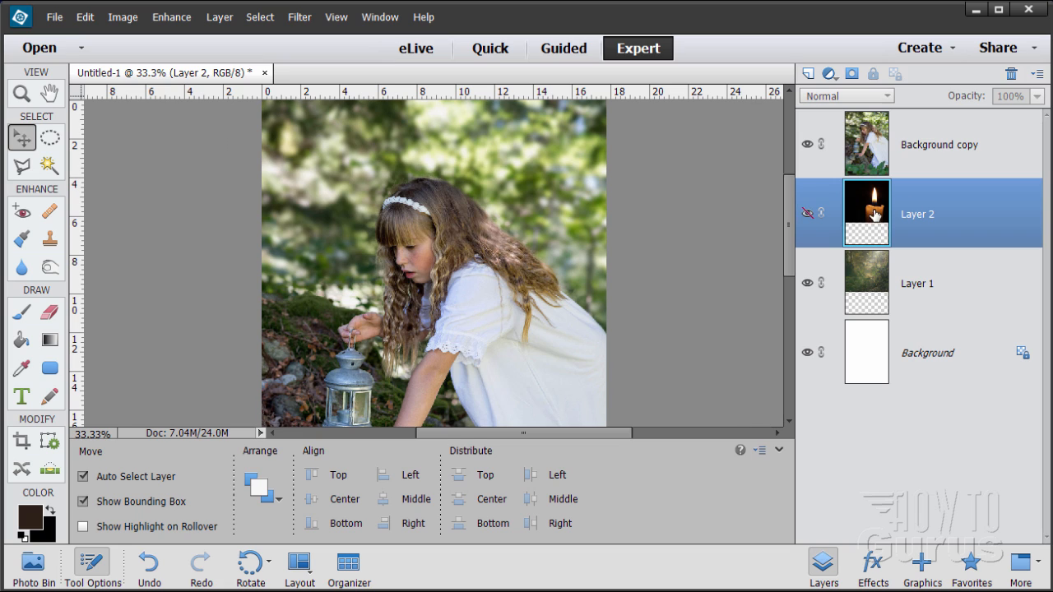
drag(875, 218, 868, 208)
drag(966, 214, 975, 324)
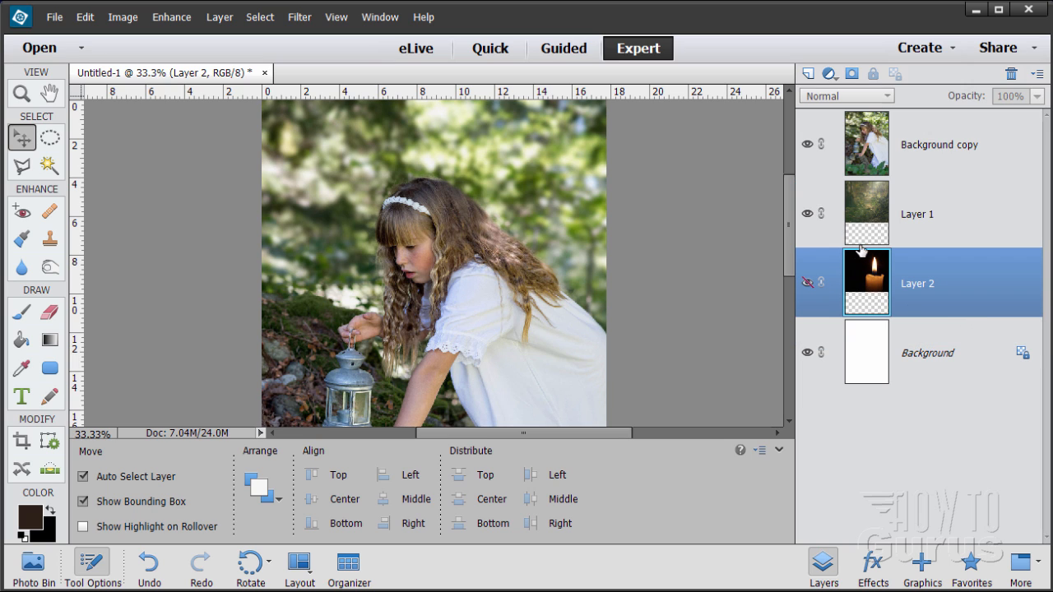
Step: Select the forest layer and toggle the Background copy layer's visibility to compare the girl photo with the forest
click(869, 212)
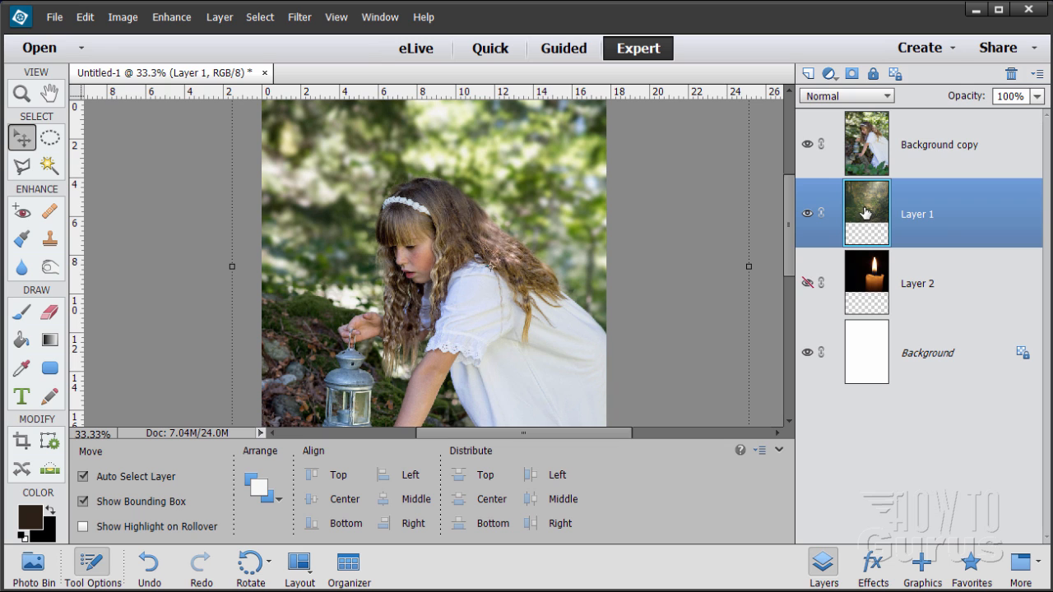
click(808, 144)
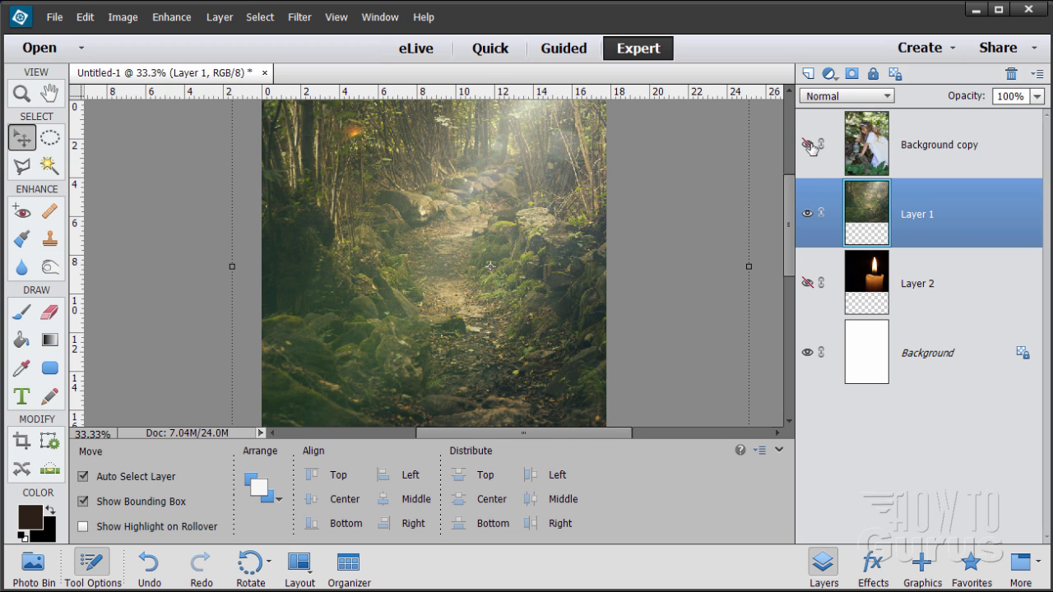
click(807, 145)
click(809, 145)
click(808, 145)
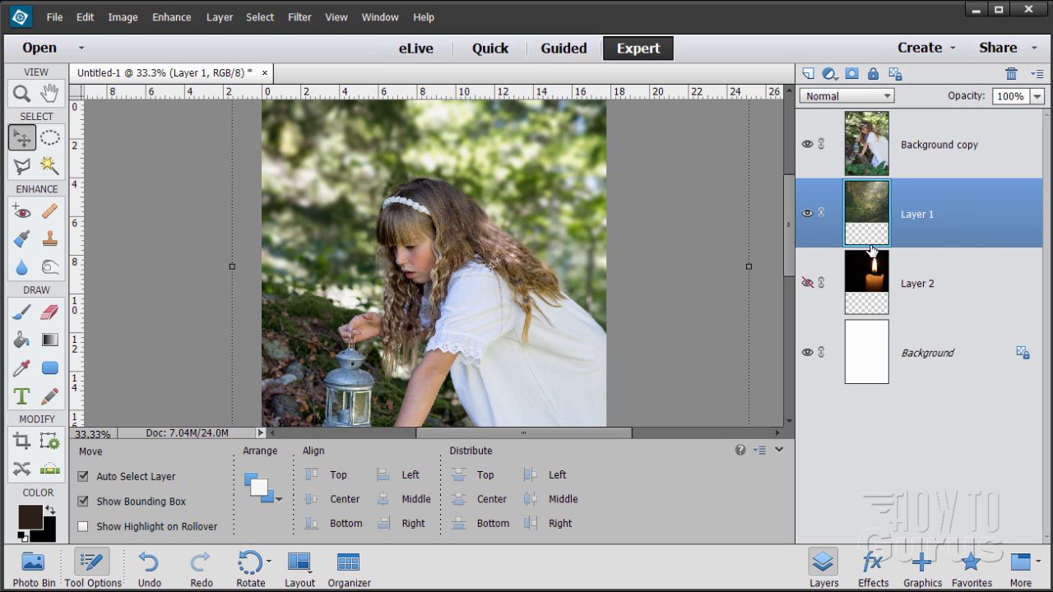
Step: Add a new layer directly beneath the forest layer and fill it with black using the Paint Bucket
click(809, 76)
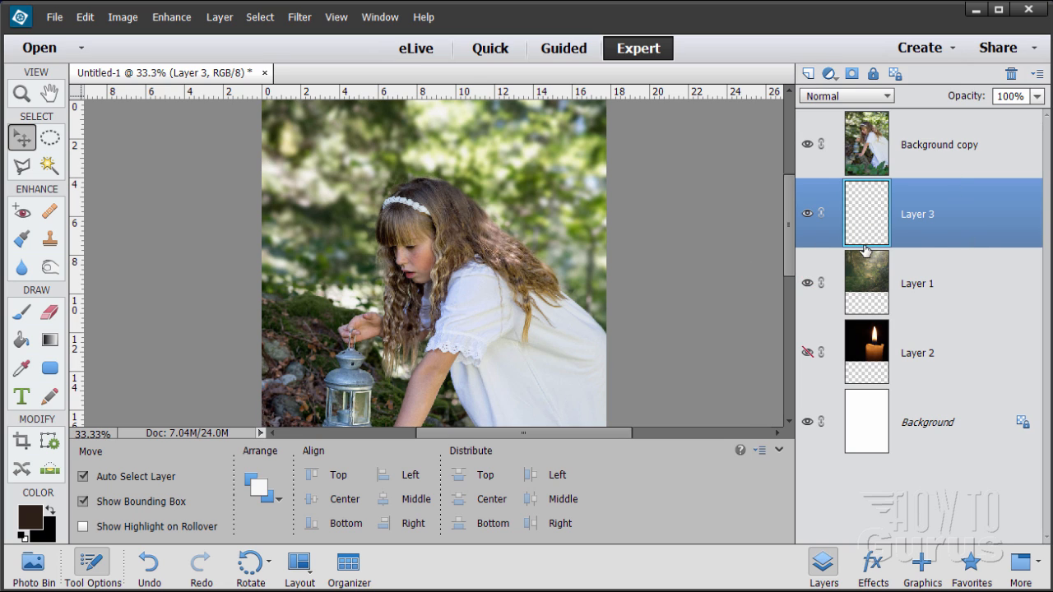
drag(917, 207, 917, 296)
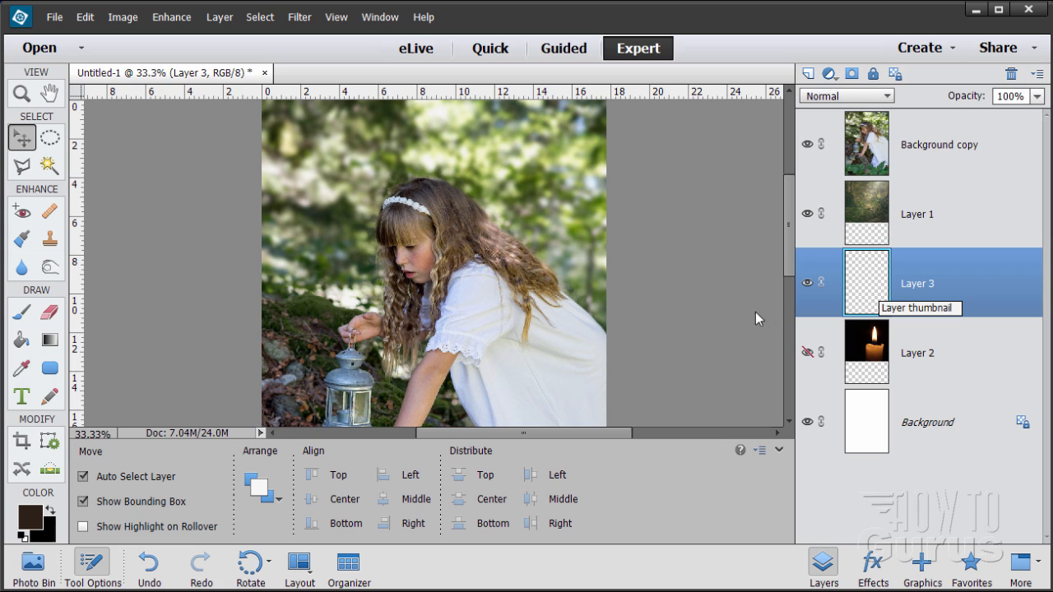
click(24, 535)
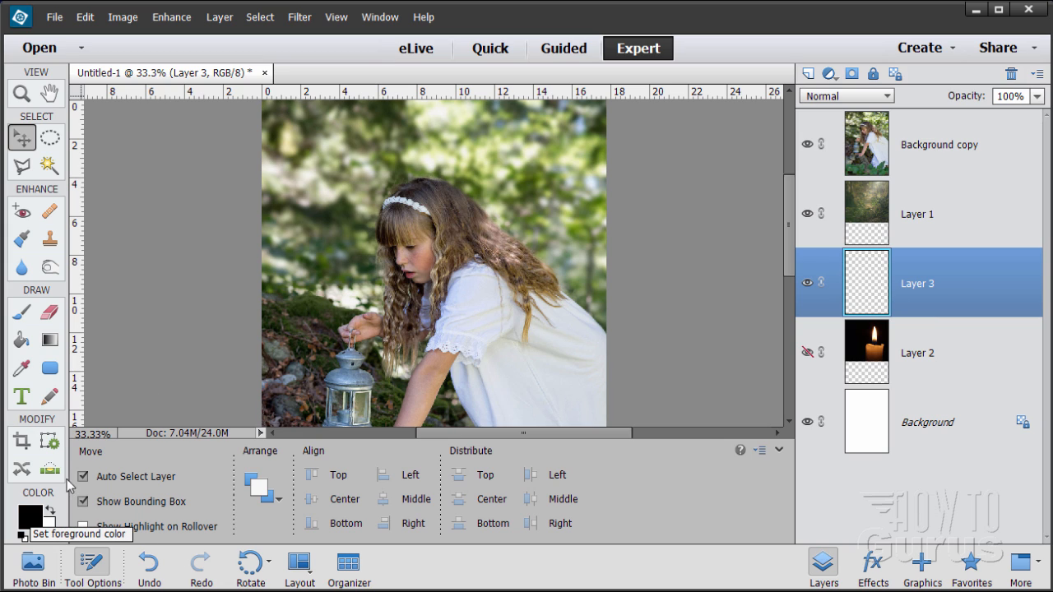
click(22, 340)
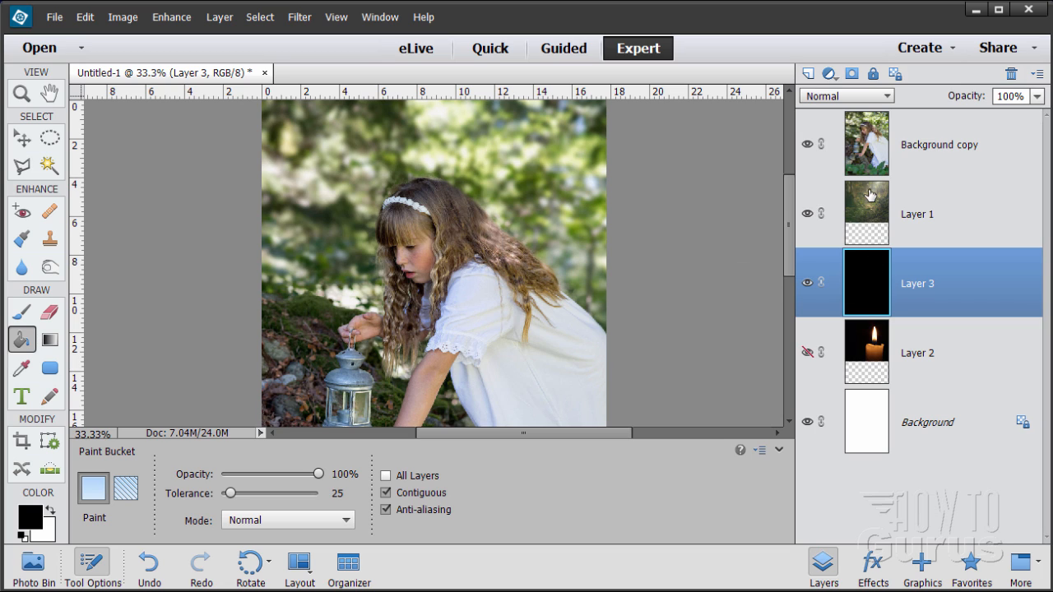
Step: Hide the Background copy layer and lower the forest layer's opacity to 57%
click(807, 144)
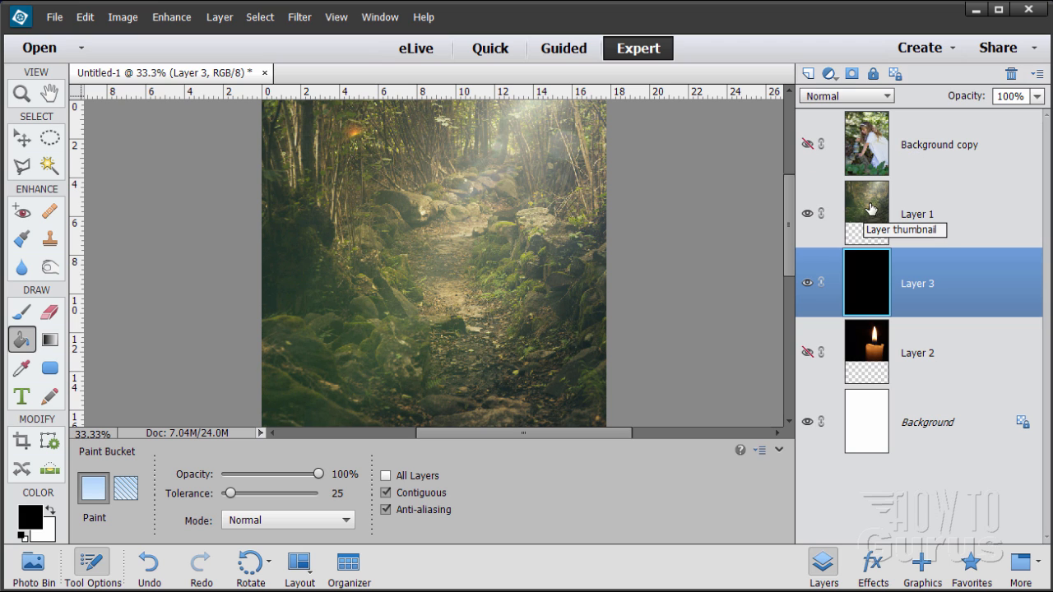
click(1037, 96)
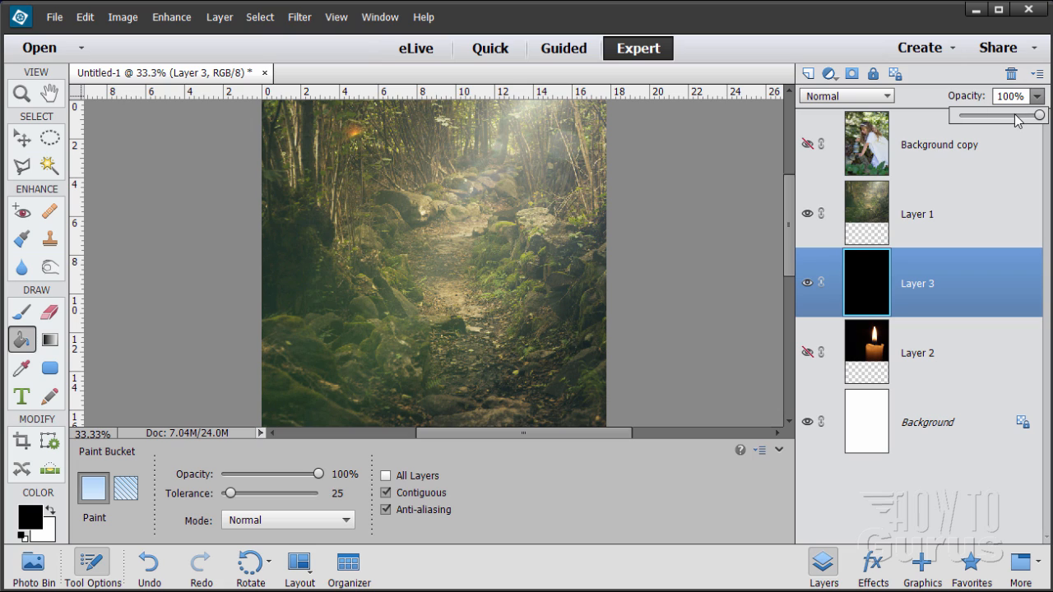
mouse_move(1015, 115)
mouse_down()
mouse_move(1039, 116)
mouse_move(1008, 117)
mouse_up()
click(940, 220)
click(1037, 96)
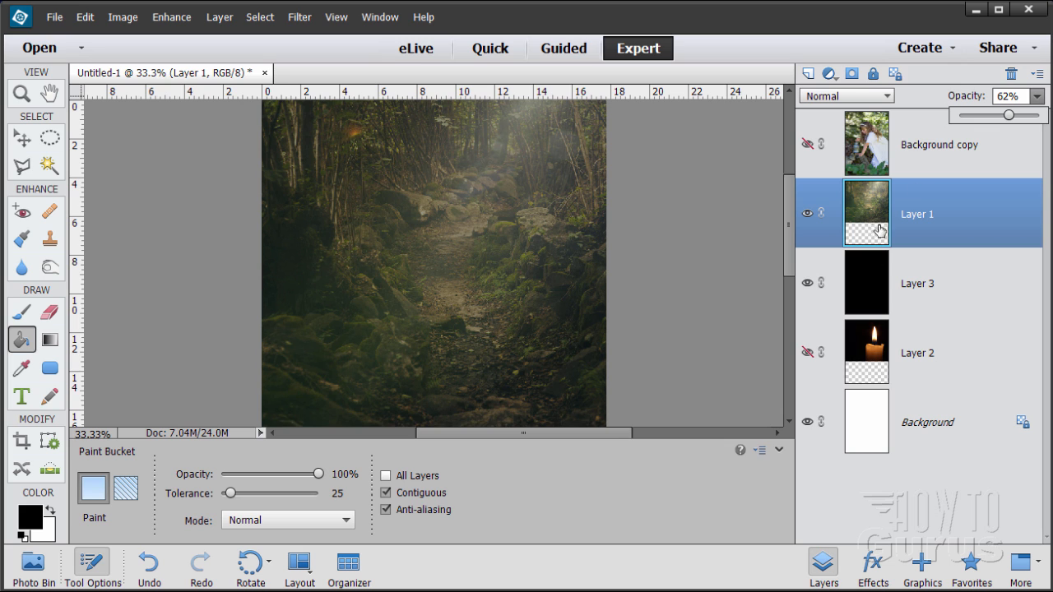
mouse_move(1008, 115)
mouse_down()
mouse_move(1019, 116)
mouse_move(1005, 120)
mouse_up()
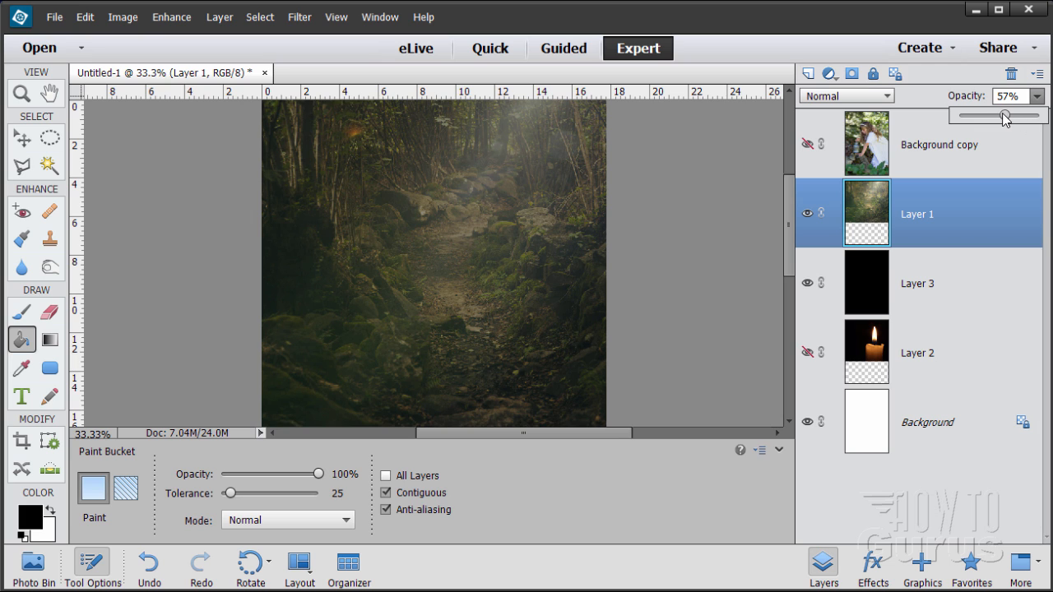
Step: Restore the forest layer's opacity to 100%, then hide it and show the Background copy layer
drag(1005, 116, 1046, 117)
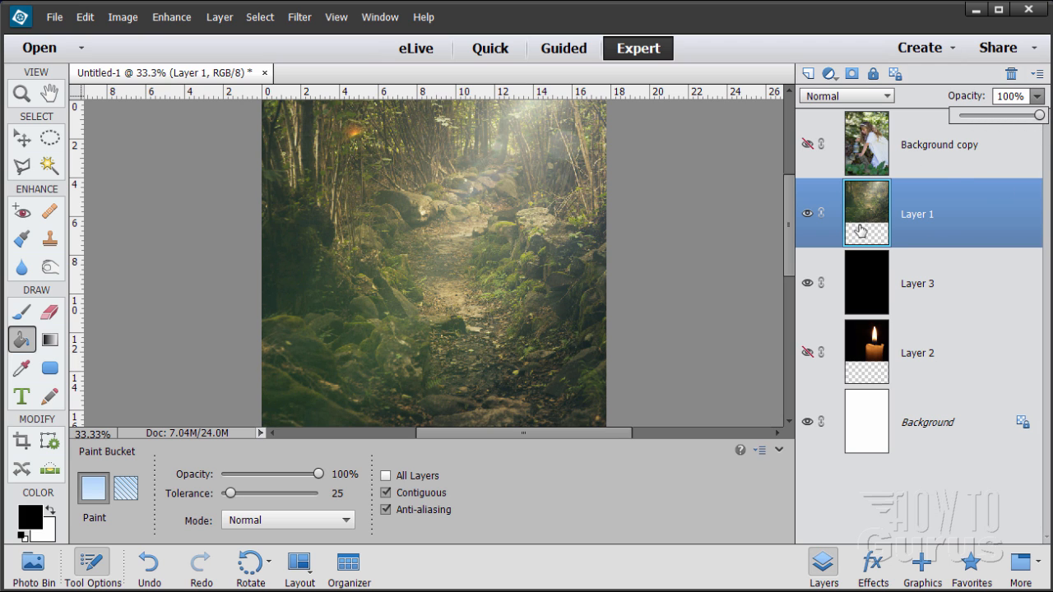
click(806, 213)
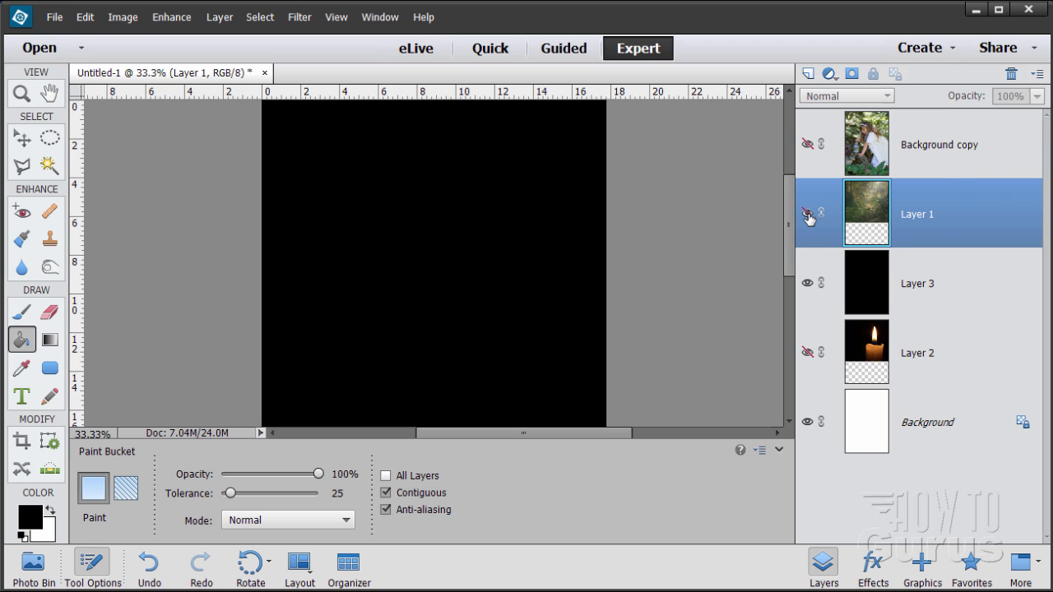
click(807, 144)
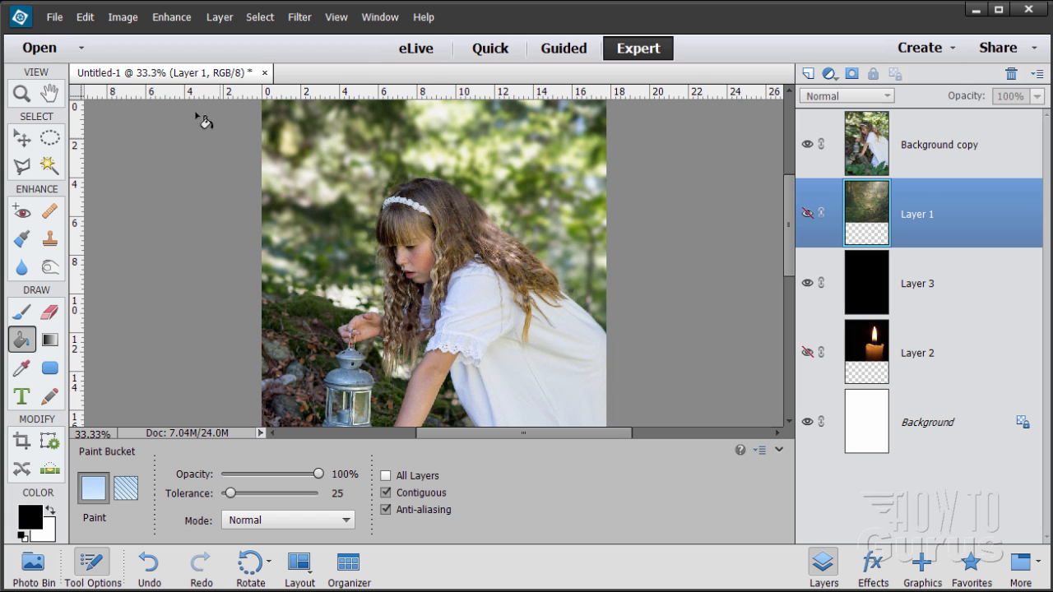
Step: Detach the document into a floating window and position and enlarge it to fit the whole girl photo
drag(174, 72, 240, 54)
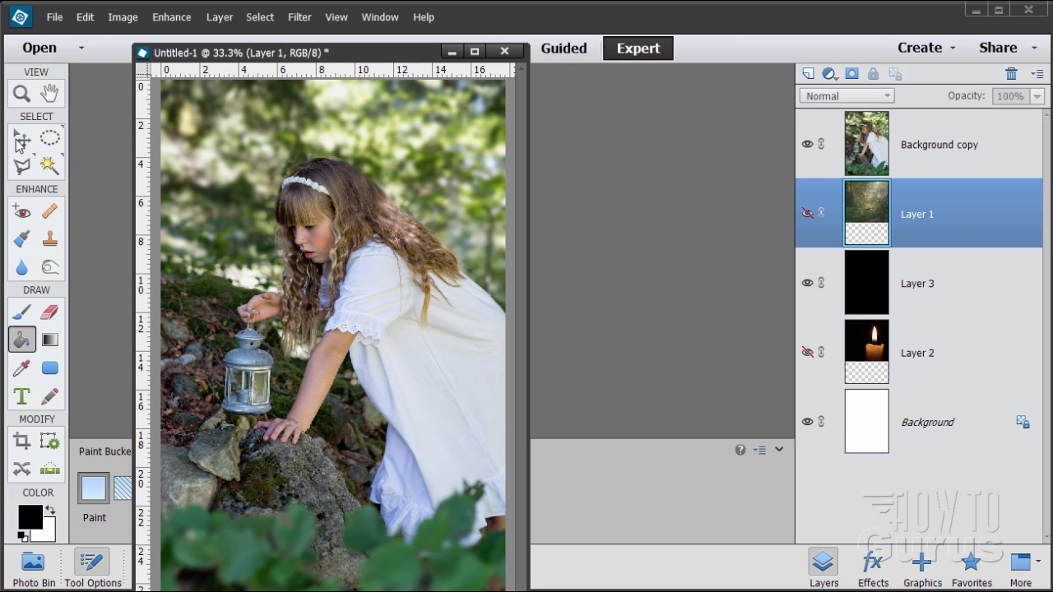
click(20, 142)
drag(375, 58, 515, 22)
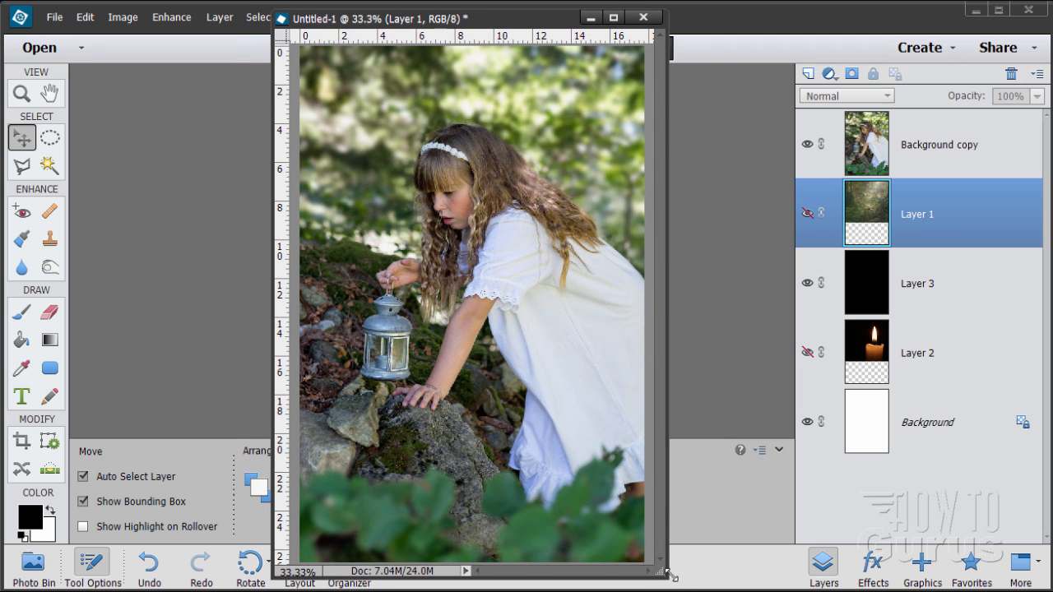
drag(668, 573, 716, 580)
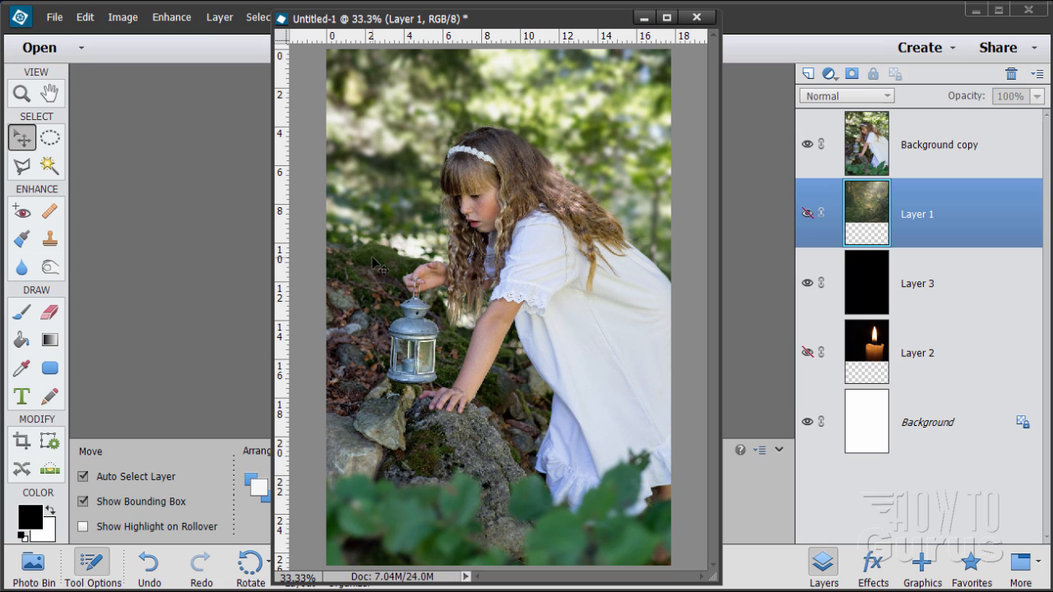
Step: Rename the Background copy layer as Girl
click(22, 166)
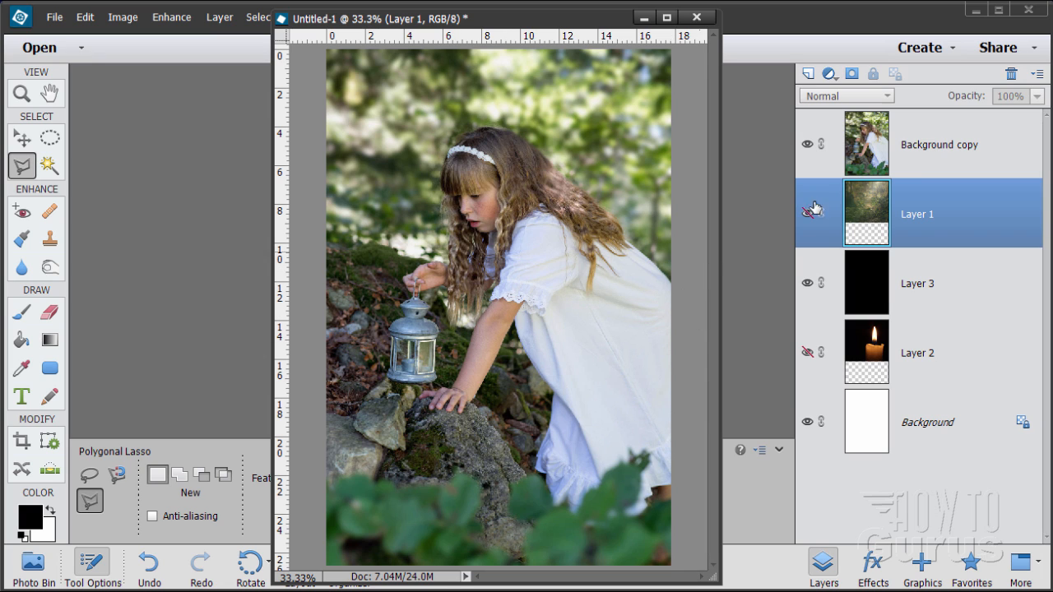
click(866, 157)
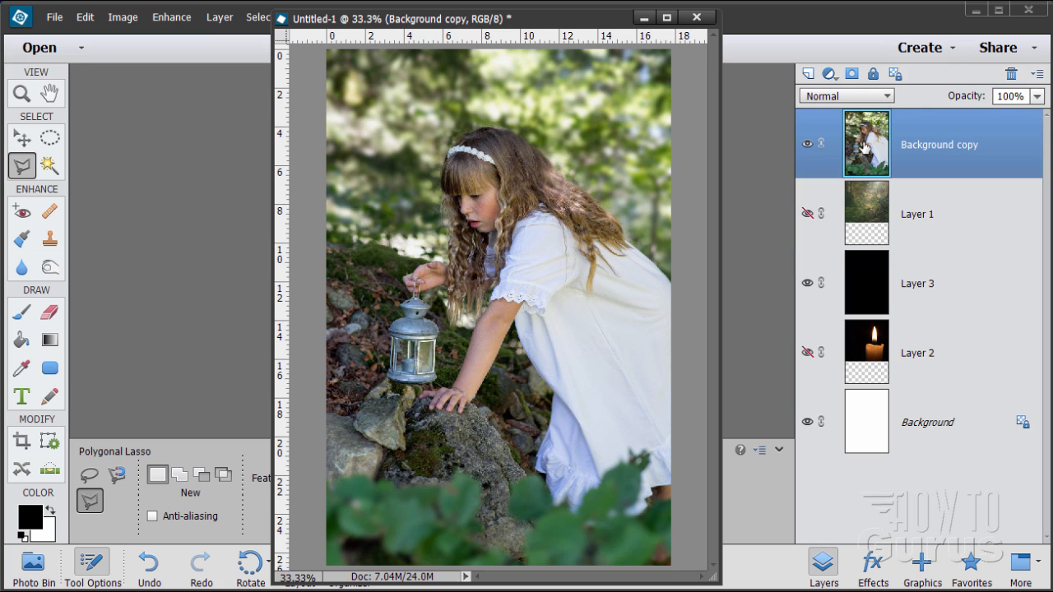
double_click(928, 150)
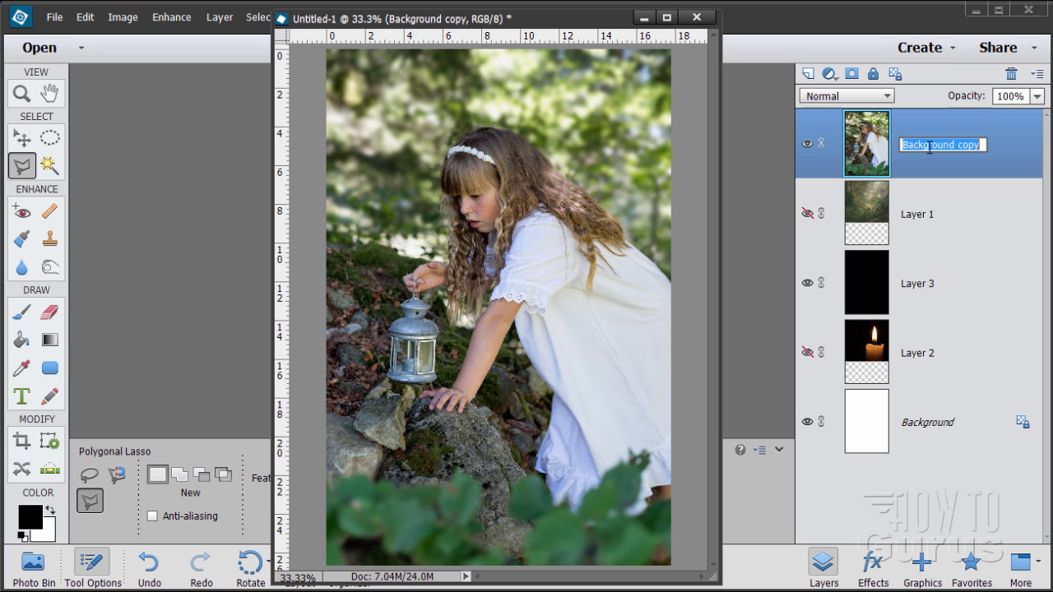
text(Girl)
key(Return)
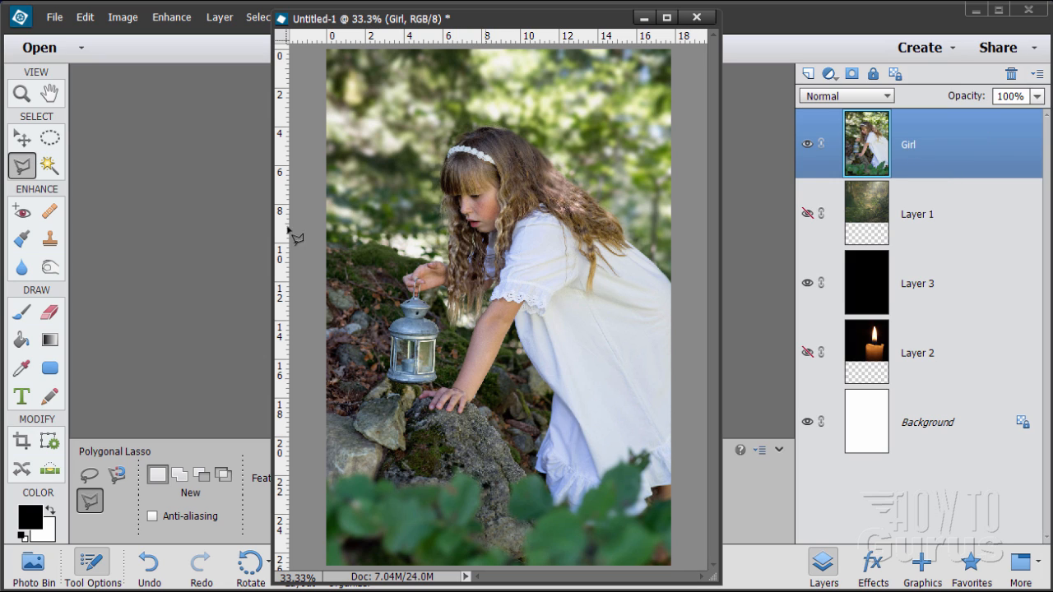
Step: At 100% zoom, start a Polygonal Lasso outline along the mossy ridge from the photo's edge past the girl's hand to her hair
click(21, 94)
click(359, 264)
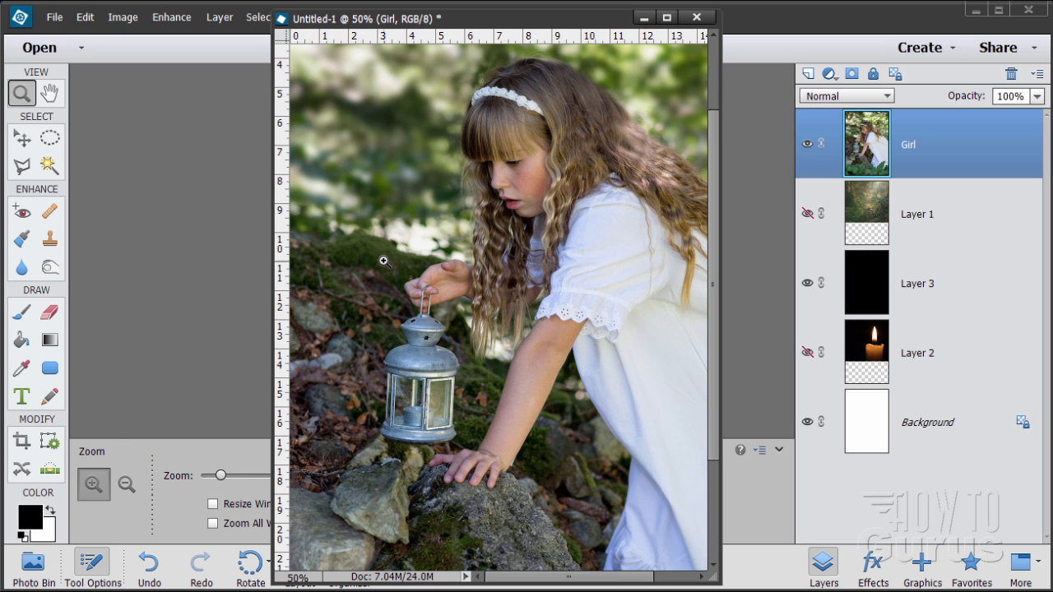
click(345, 263)
click(345, 260)
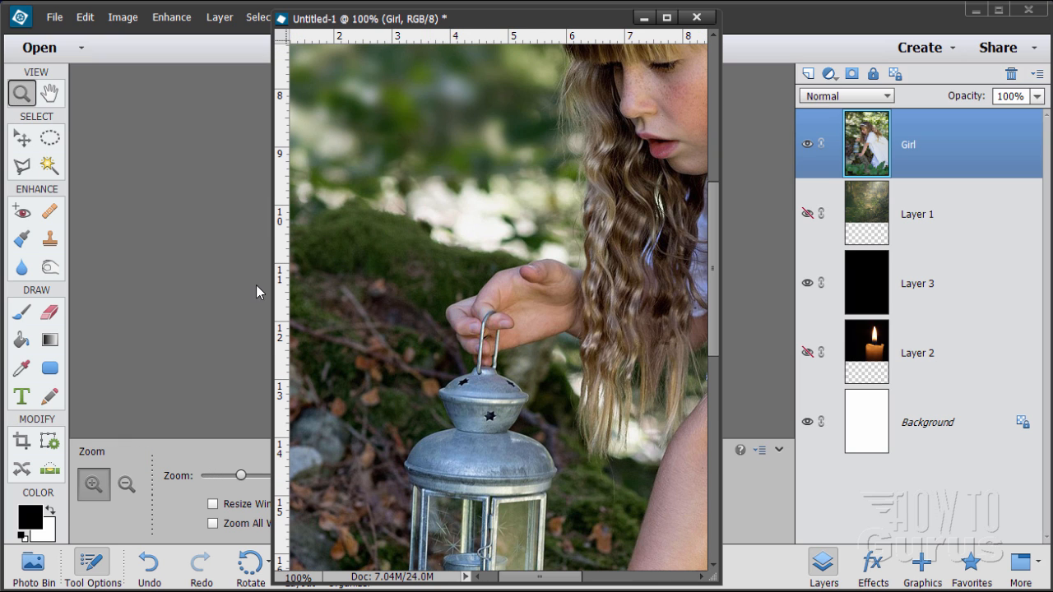
drag(271, 284, 148, 284)
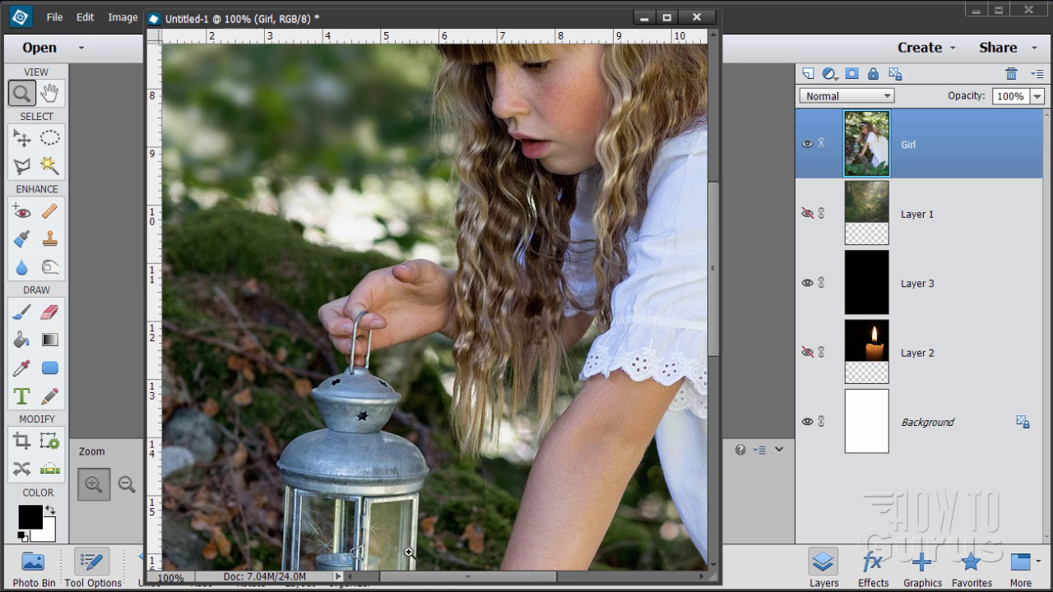
drag(416, 579, 393, 579)
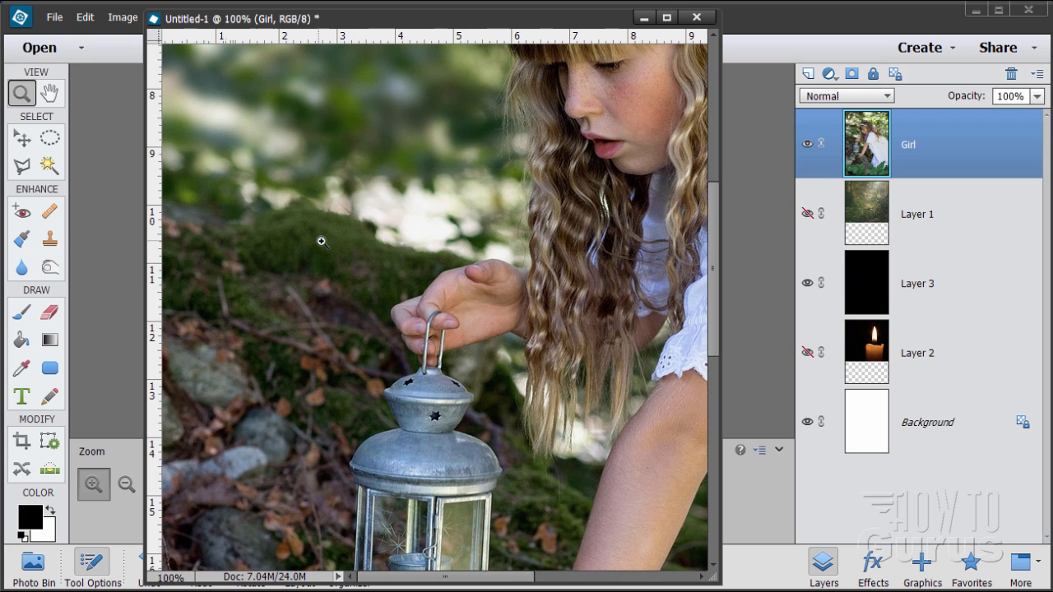
click(21, 166)
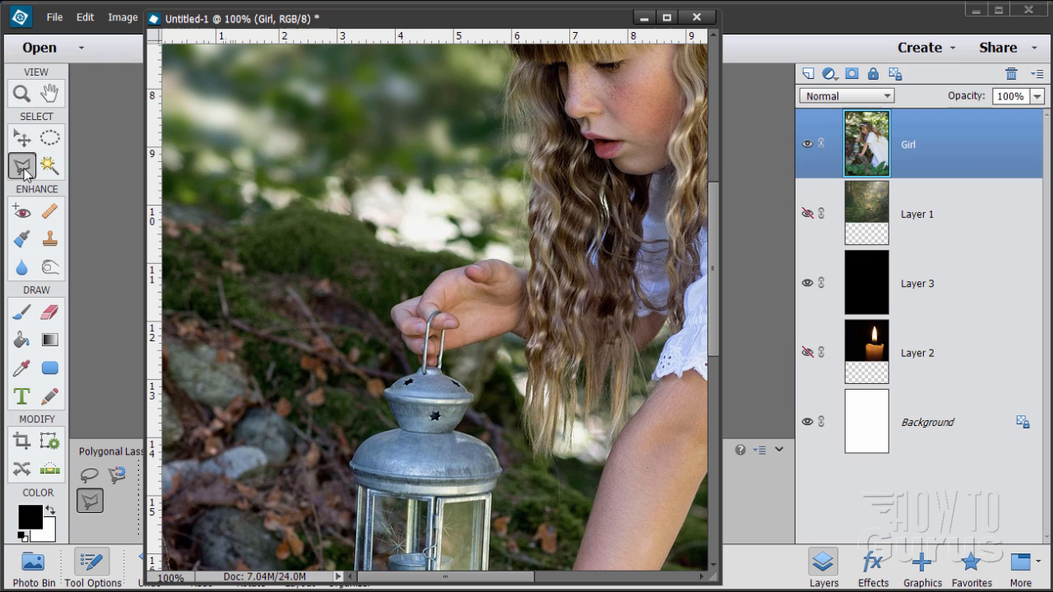
click(164, 220)
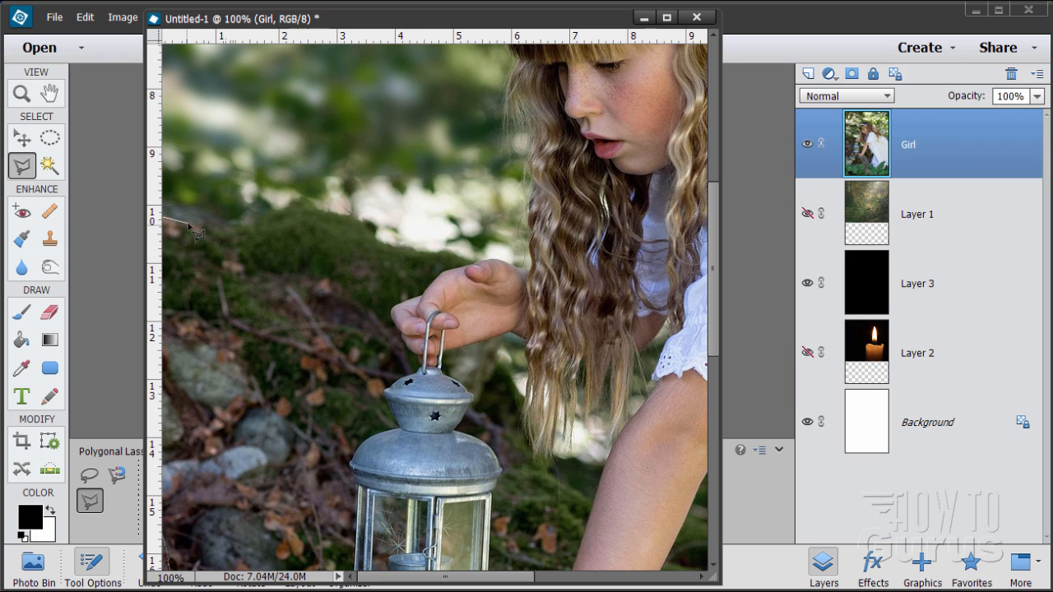
click(232, 225)
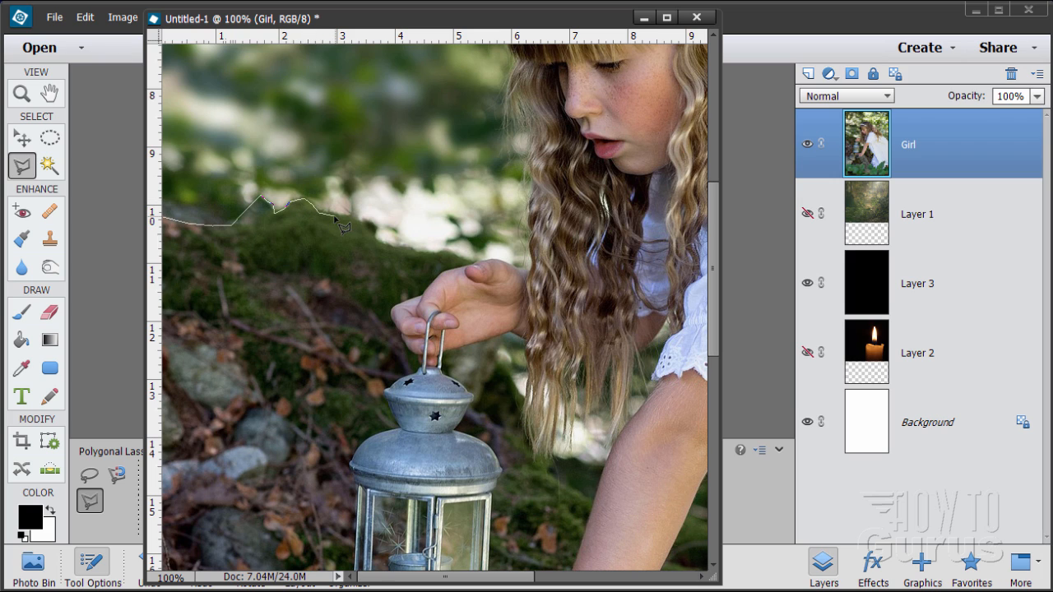
click(340, 214)
click(382, 246)
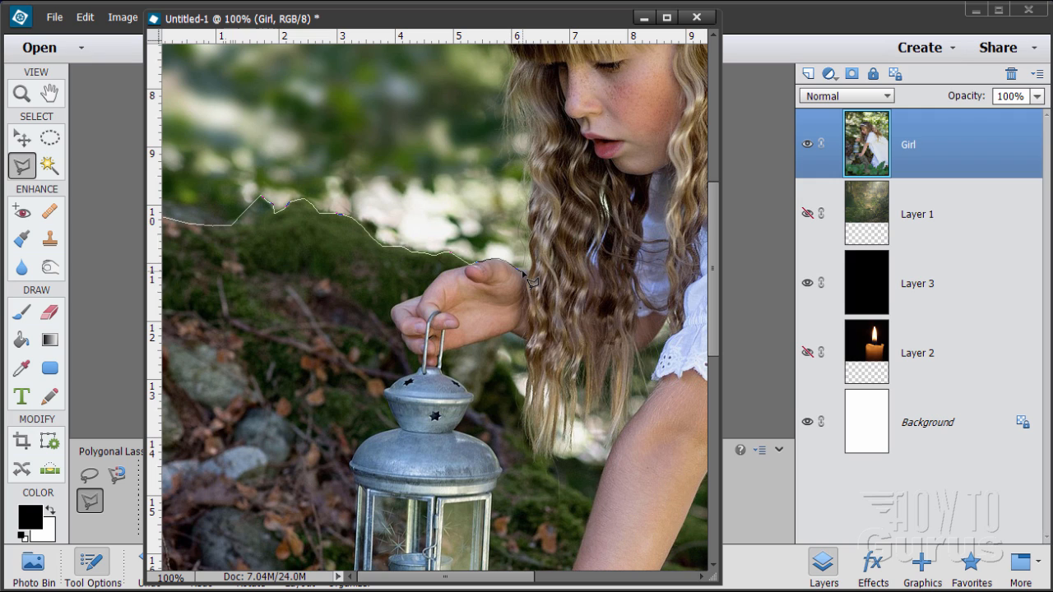
click(522, 270)
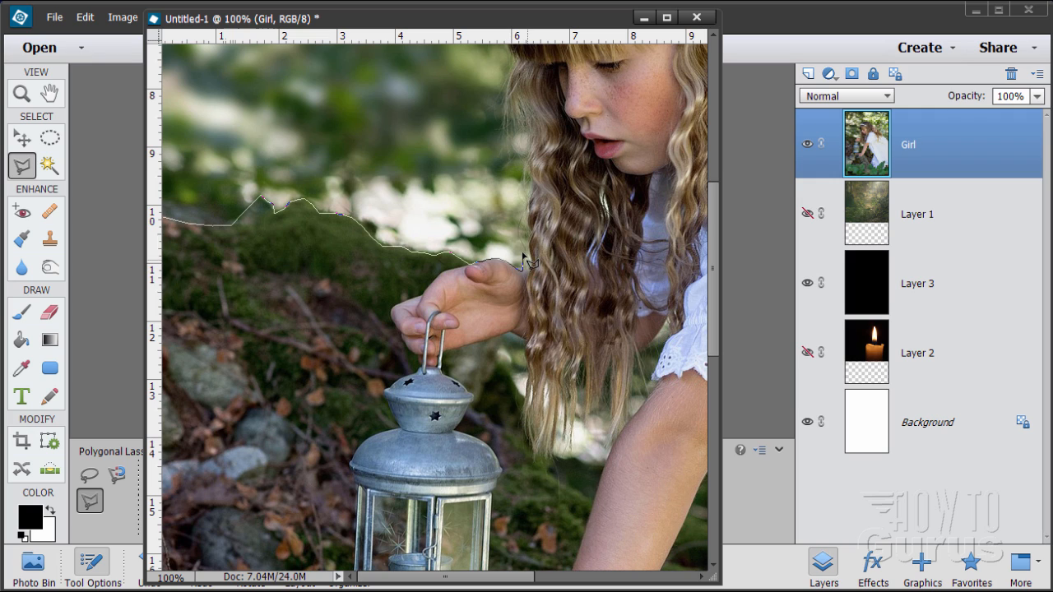
Step: Continue the lasso outline upward along the outer edge of the hair in front of the girl's face
click(520, 200)
click(512, 177)
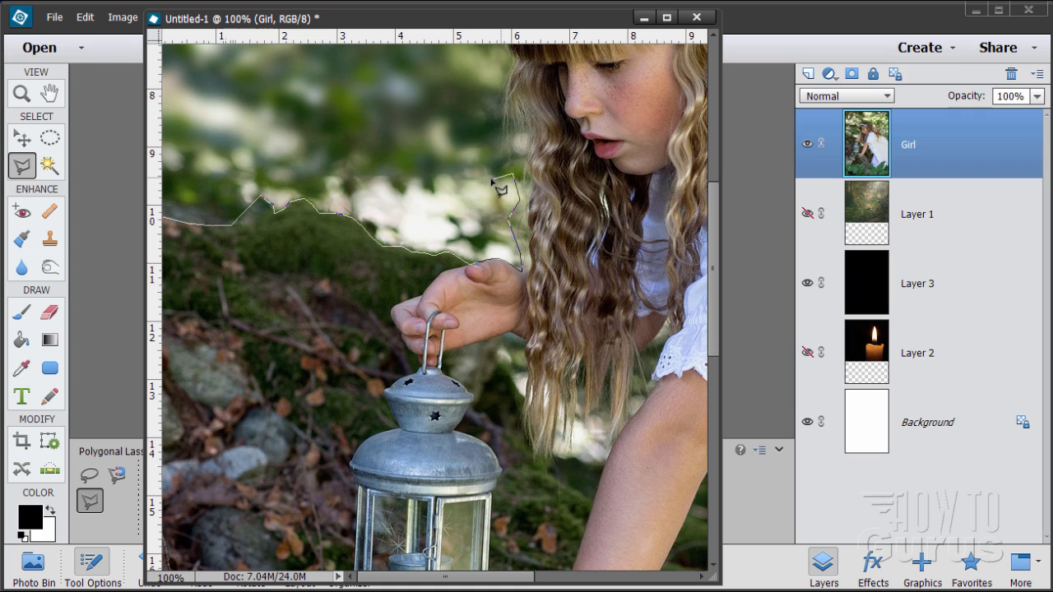
click(498, 151)
click(493, 124)
click(496, 82)
Step: Extend the lasso outline past the headband and over the crown of the girl's head
drag(502, 61, 457, 406)
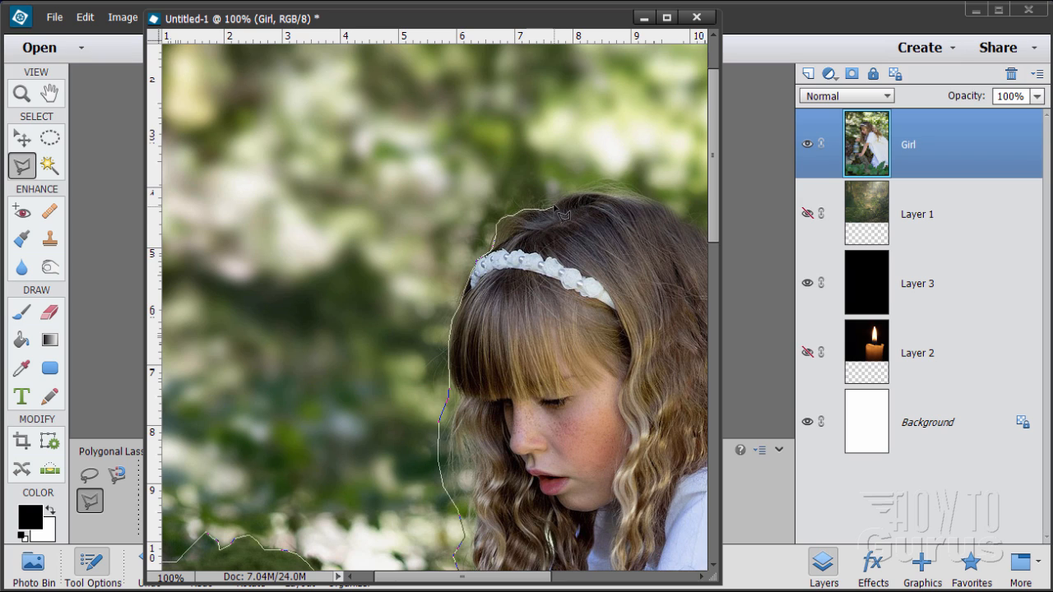
click(576, 195)
click(587, 192)
click(619, 196)
click(639, 199)
click(663, 208)
Step: Trace the lasso outline down the back of the girl's hair to where it meets the dress
drag(685, 219, 327, 174)
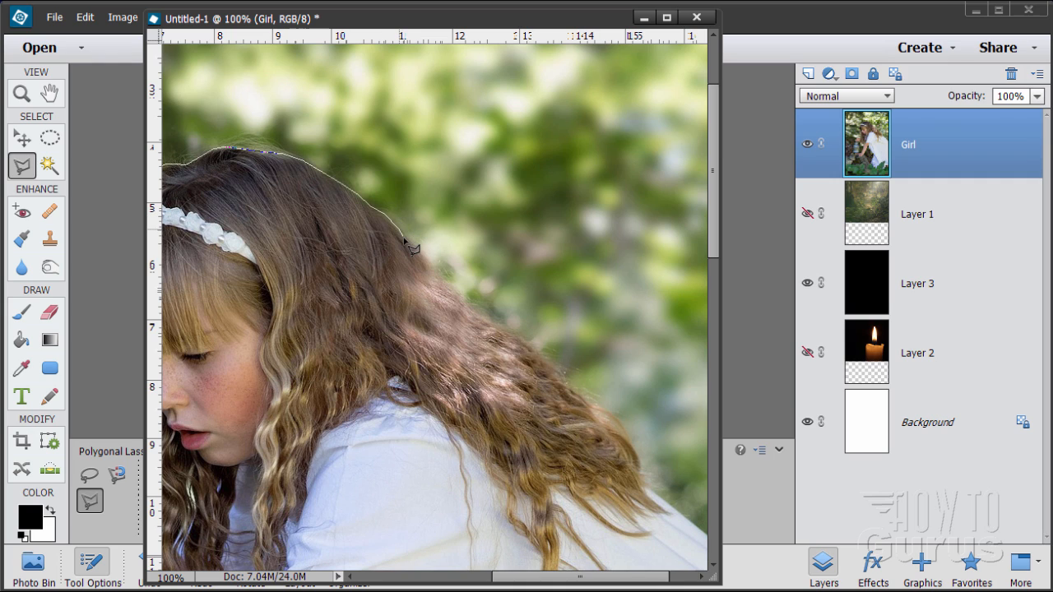
click(434, 280)
click(451, 284)
click(492, 326)
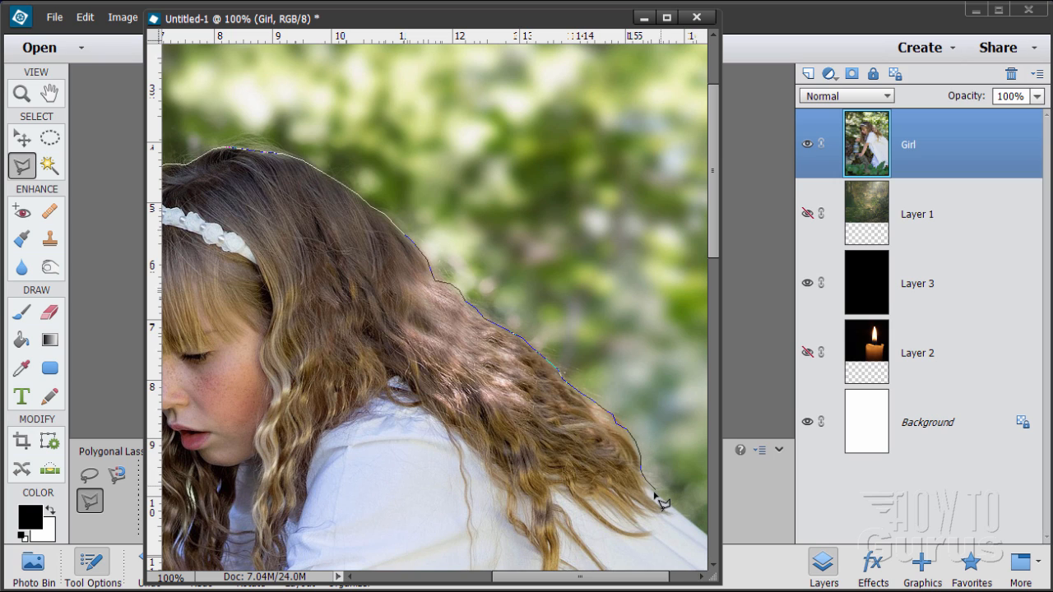
click(653, 493)
Step: Trace along the dress's back and around the lower part of the photo, closing the lasso selection at its starting point
key(space)
mouse_move(682, 510)
mouse_down()
mouse_move(505, 375)
mouse_move(453, 304)
mouse_up()
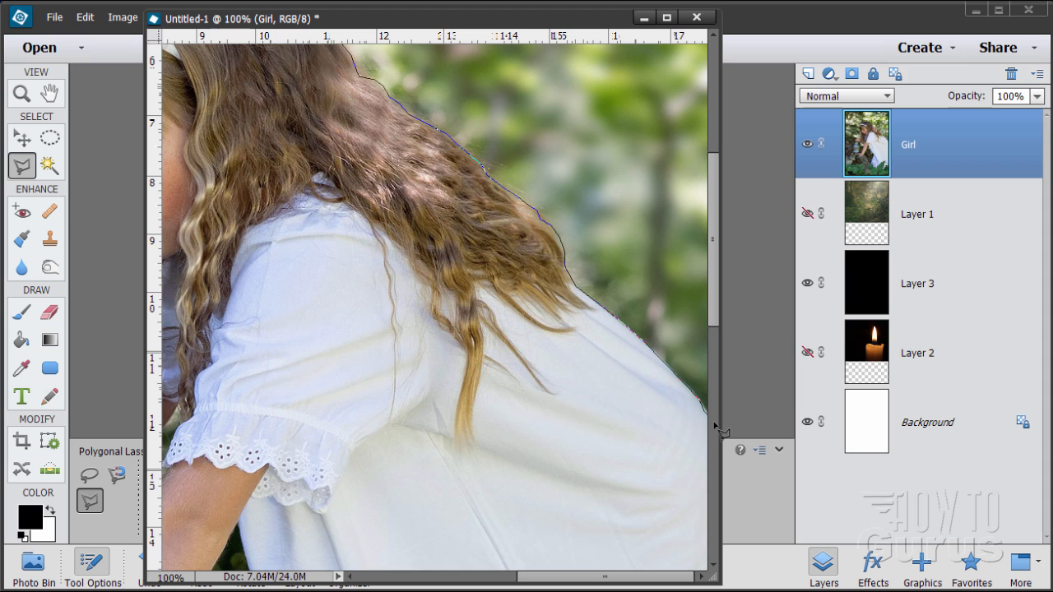
mouse_move(715, 428)
mouse_down()
mouse_move(705, 329)
mouse_move(718, 122)
mouse_move(686, 24)
mouse_up()
scroll(686, 24, up, 3)
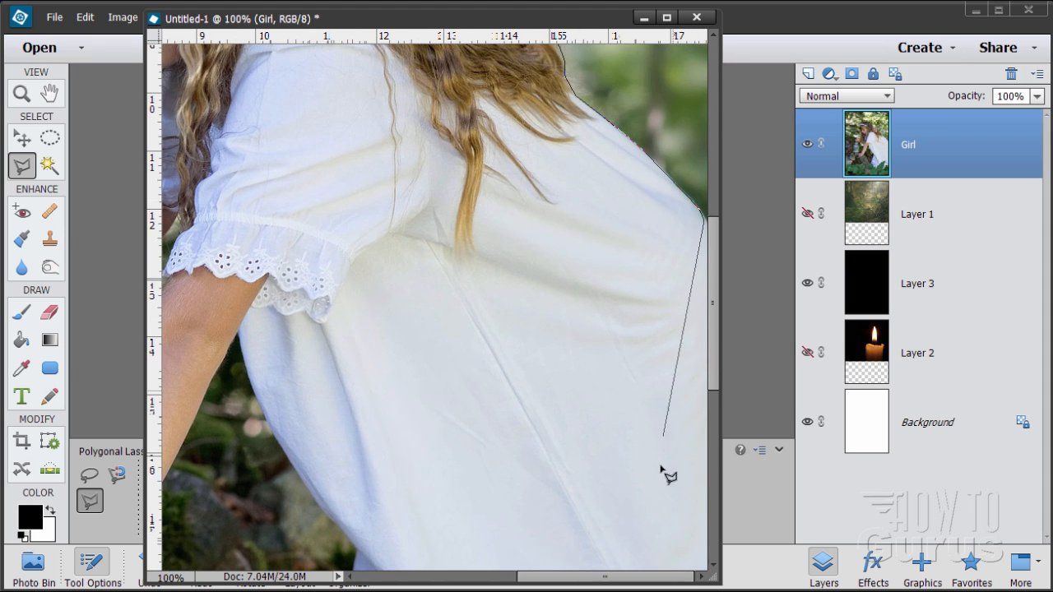
drag(710, 555, 706, 160)
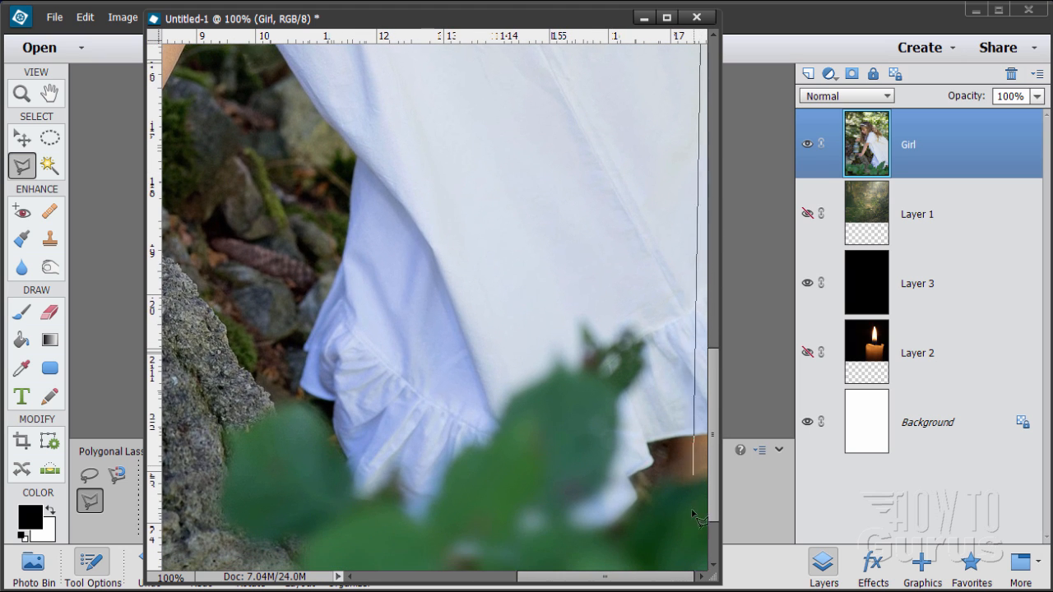
mouse_move(705, 553)
mouse_down()
mouse_move(706, 475)
mouse_move(671, 325)
mouse_up()
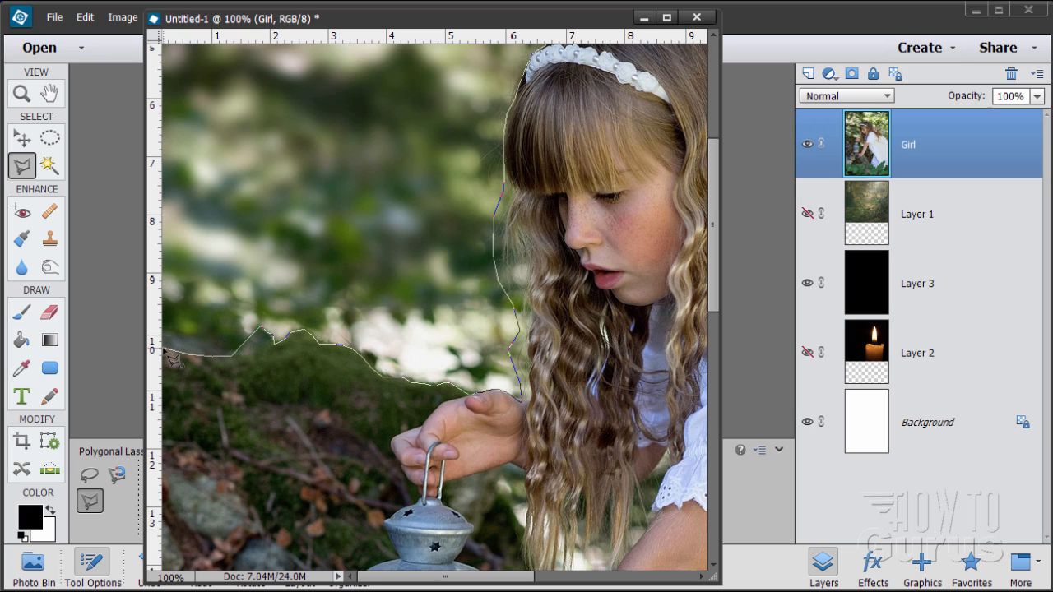
click(167, 354)
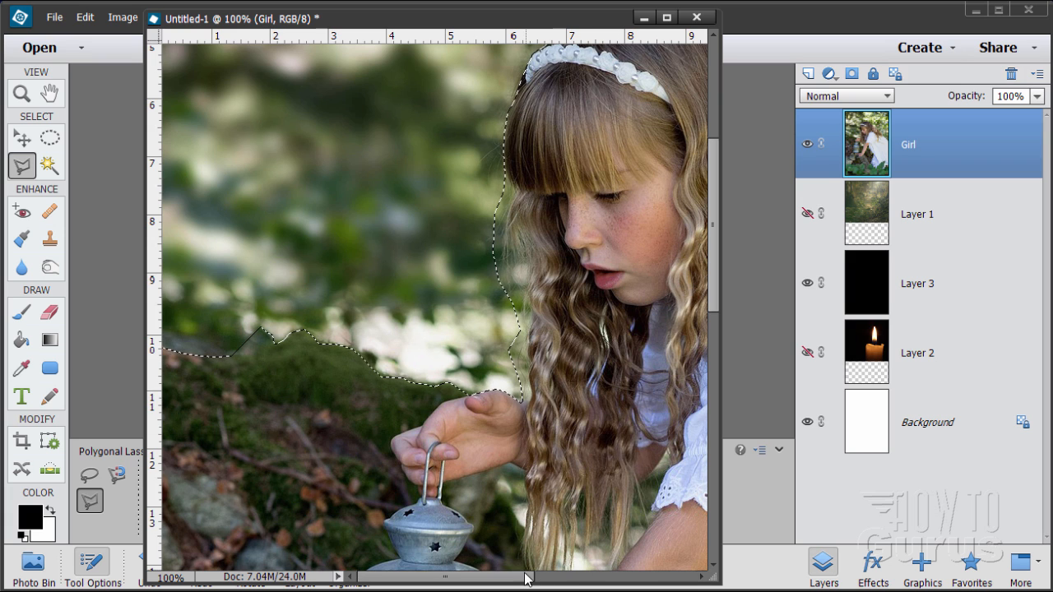
Step: Set the Polygonal Lasso to Subtract and outline the background gap from beneath the hand, below the hair ends, to the arm
drag(527, 578, 559, 578)
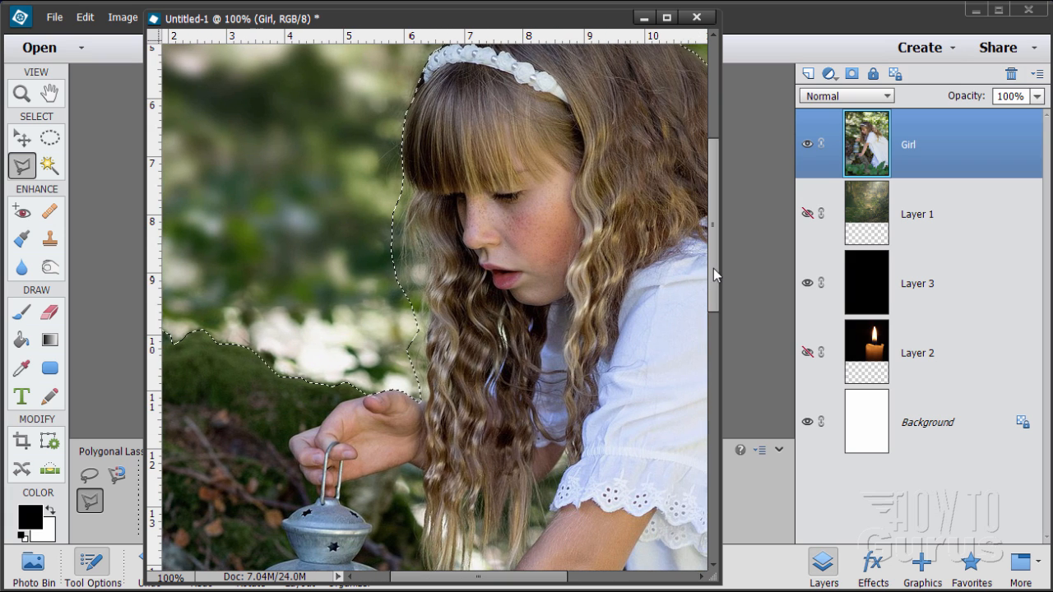
drag(713, 268, 715, 311)
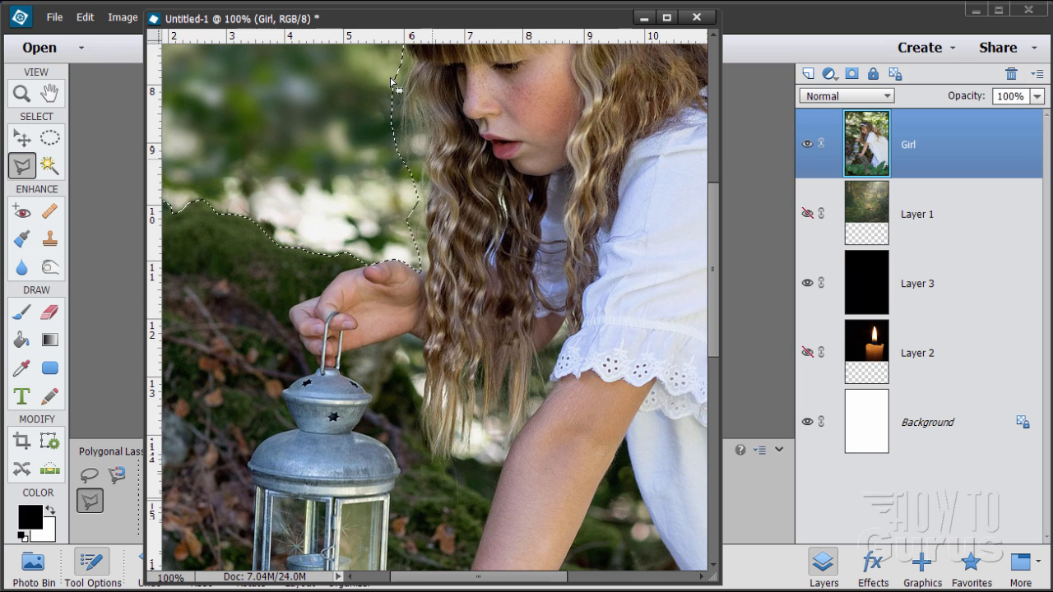
drag(369, 24, 545, 24)
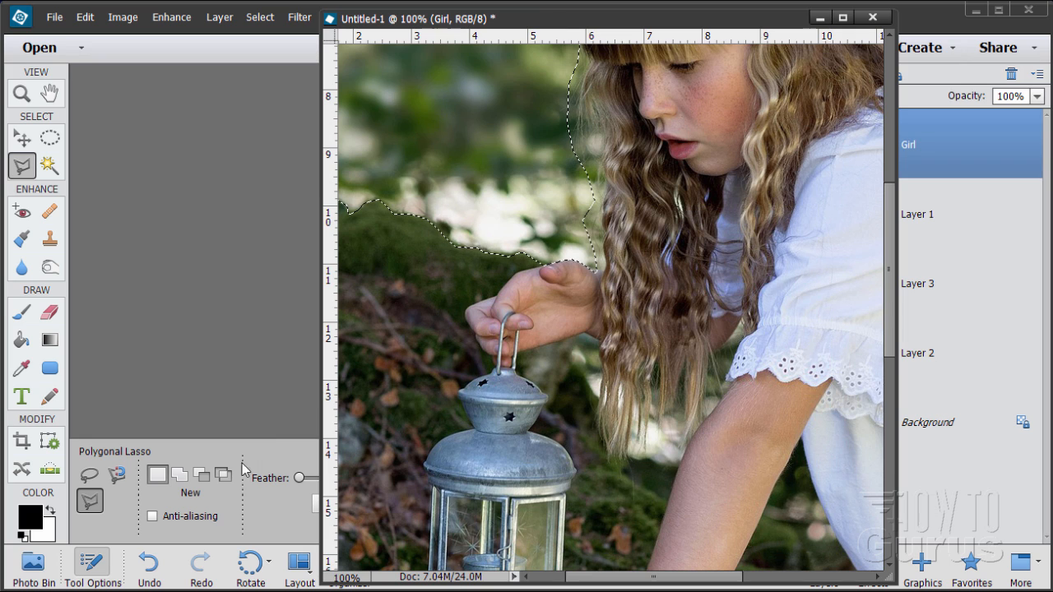
click(202, 475)
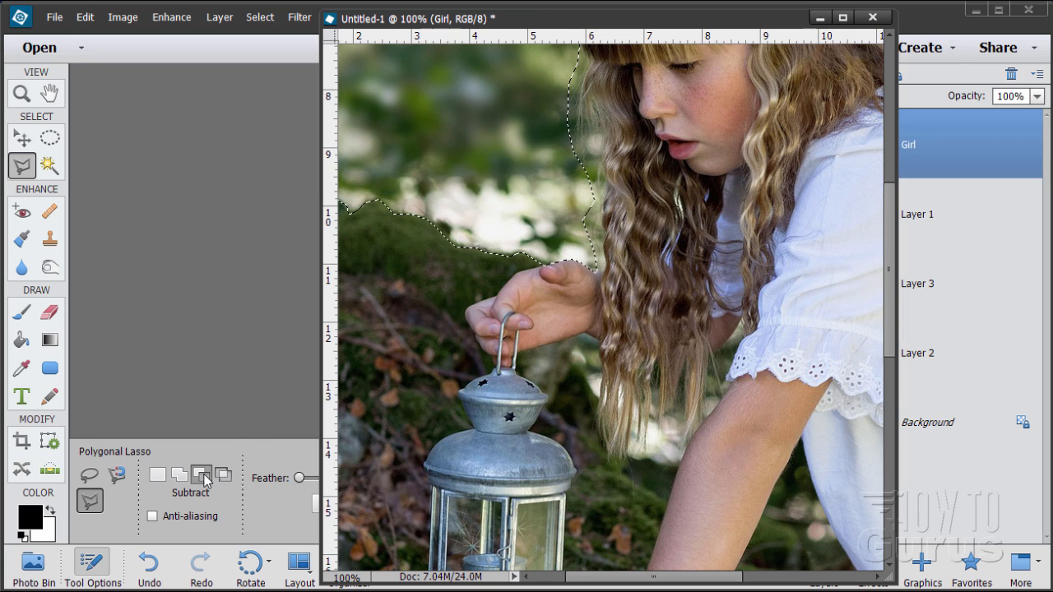
click(581, 339)
click(600, 344)
click(629, 455)
click(682, 460)
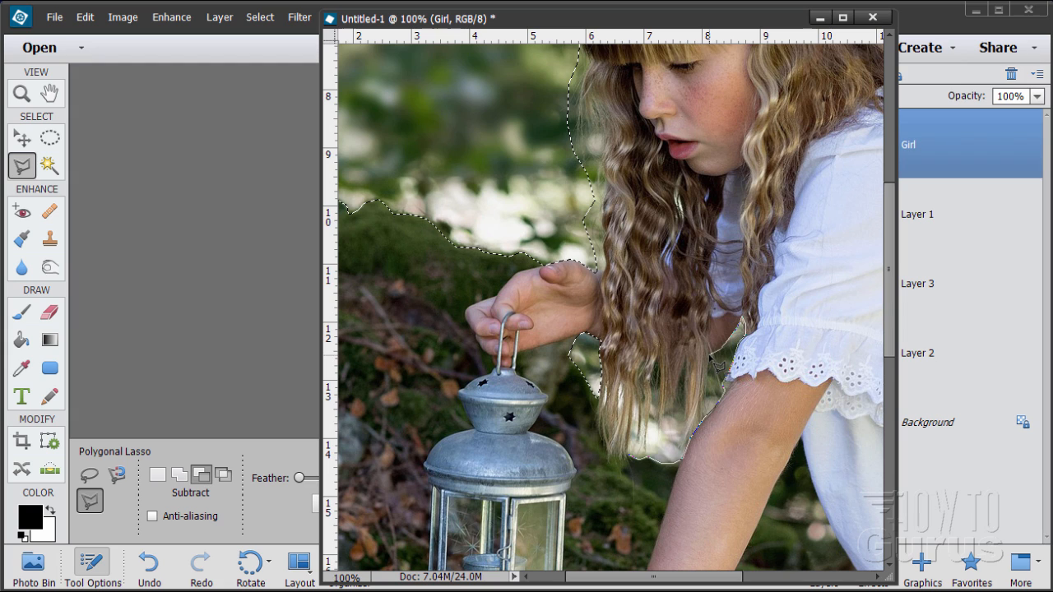
Step: Trace the subtracting lasso in a zigzag between the hanging hair ends and close it, removing the background gaps from the selection
click(697, 419)
click(679, 429)
click(680, 397)
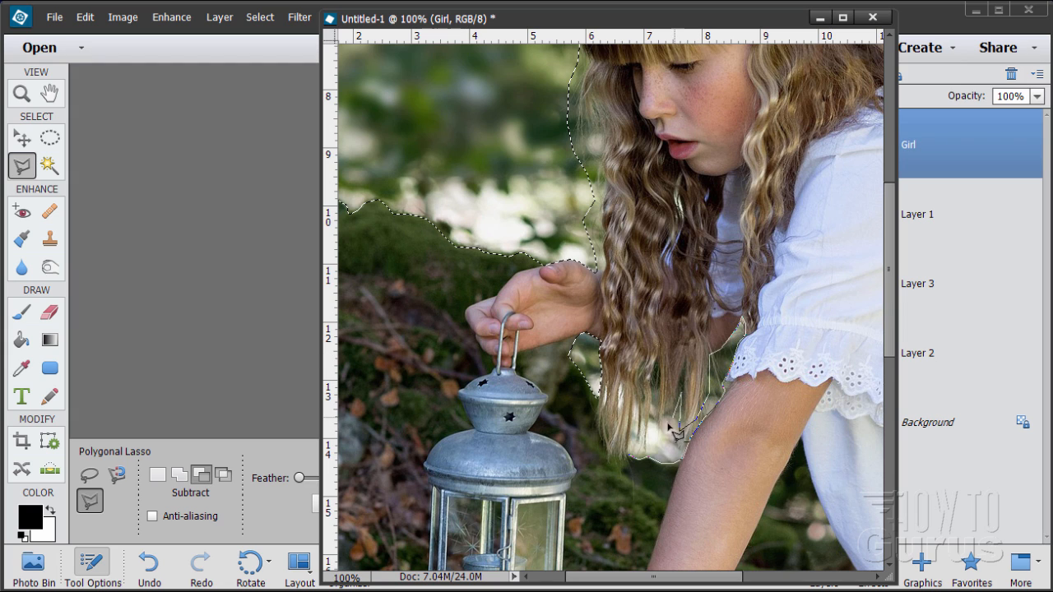
click(662, 434)
click(657, 413)
click(645, 445)
click(634, 412)
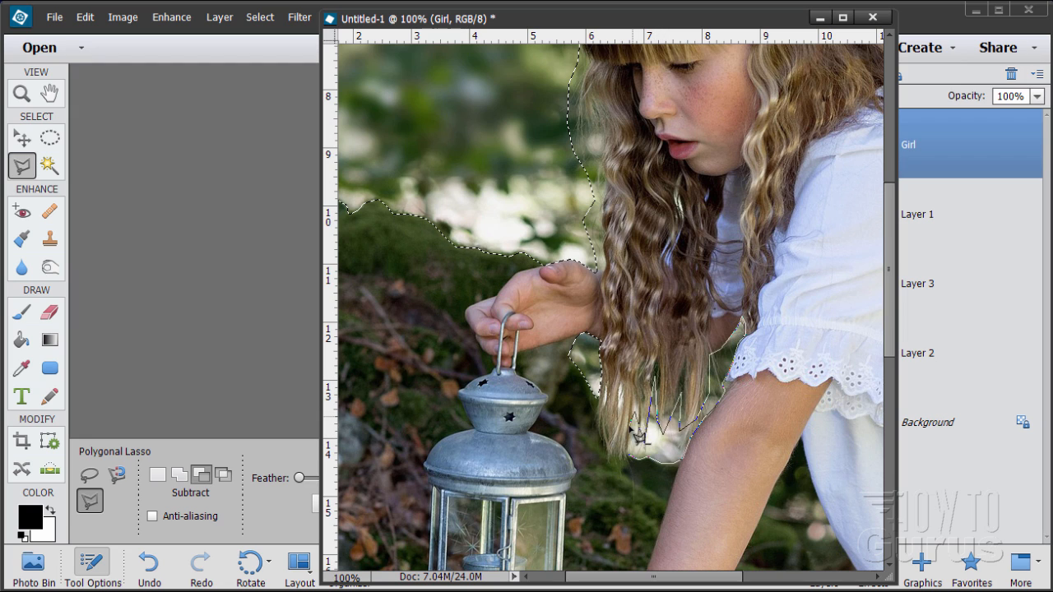
click(639, 436)
click(620, 380)
click(605, 425)
click(633, 459)
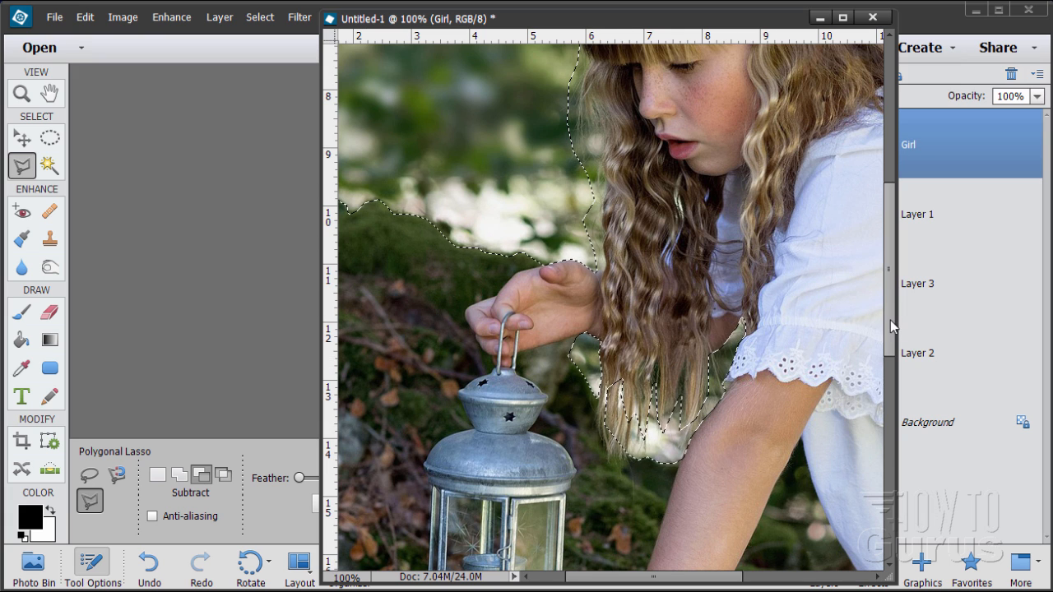
Step: Open Refine Edge for the girl selection and set its output to New Layer with Layer Mask
drag(889, 324, 889, 258)
drag(645, 25, 467, 61)
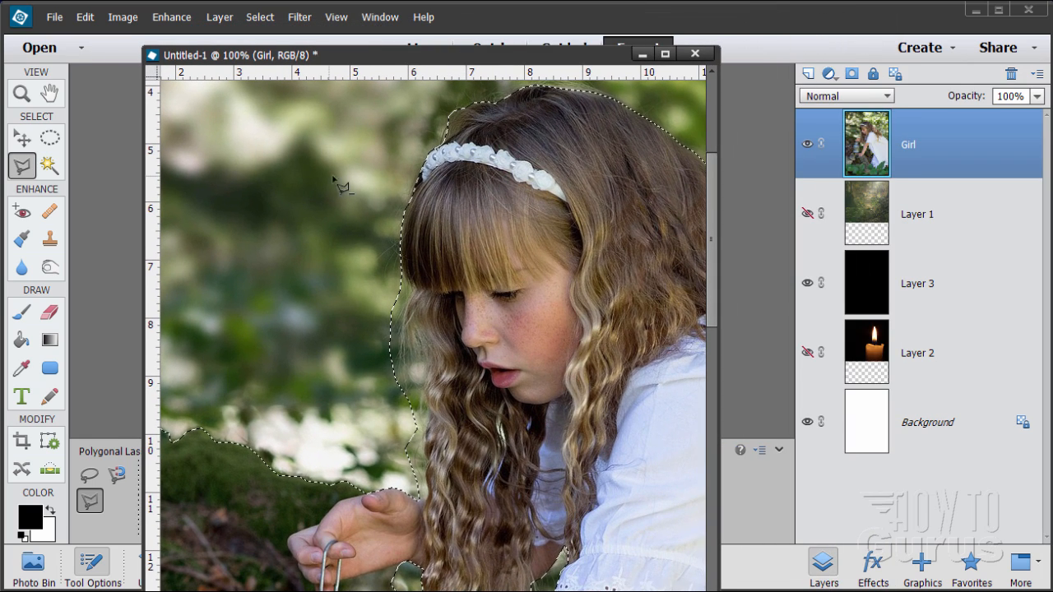
click(260, 17)
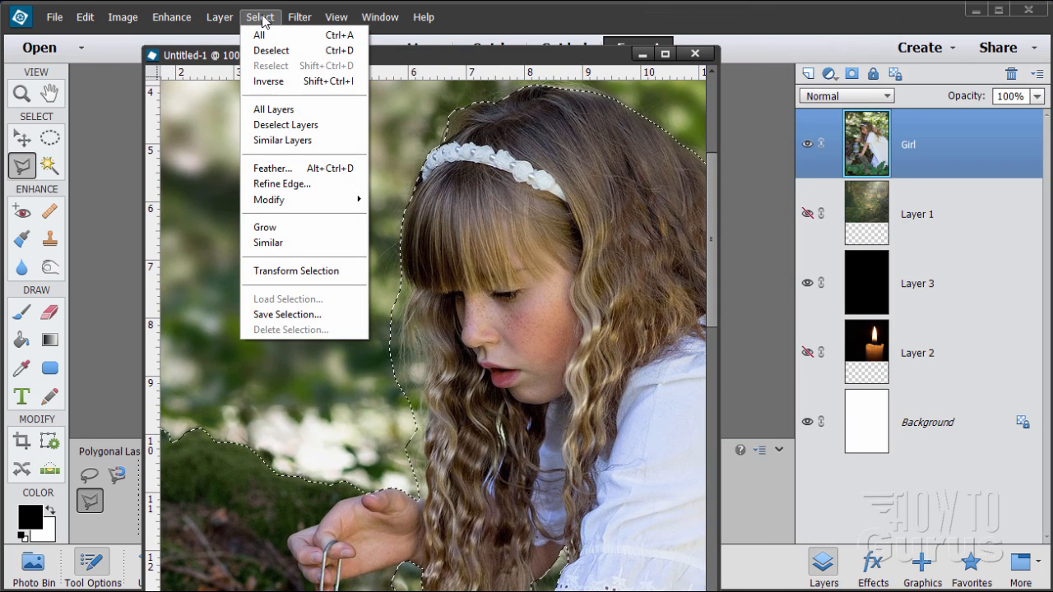
click(271, 184)
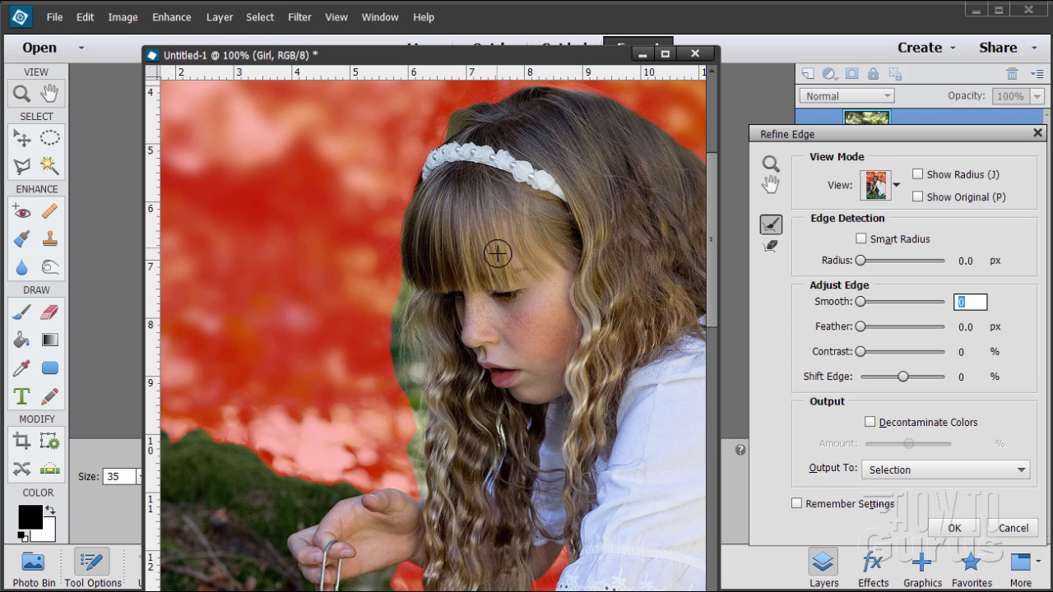
click(898, 188)
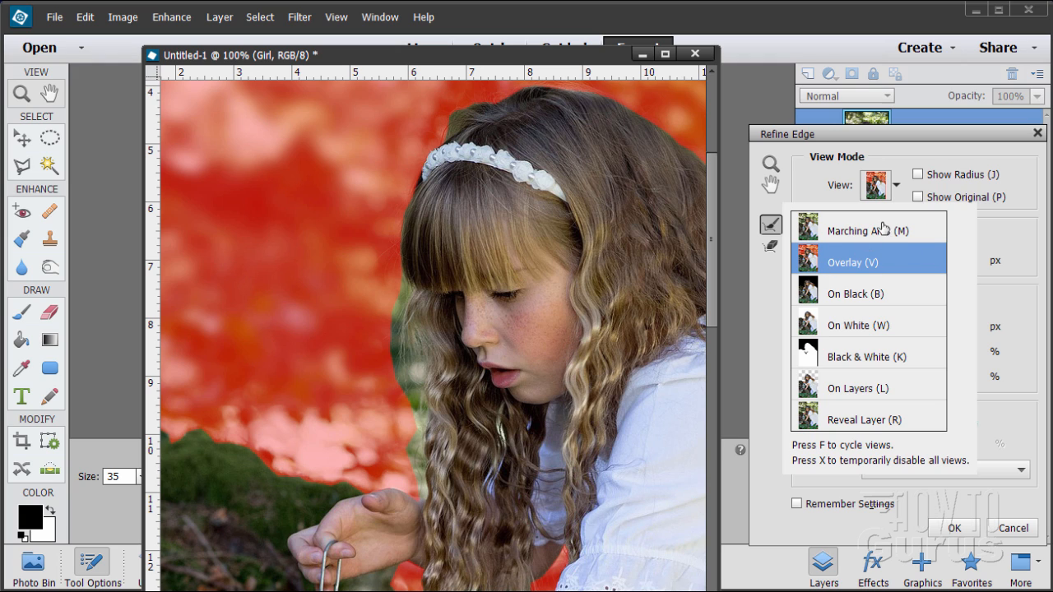
click(898, 190)
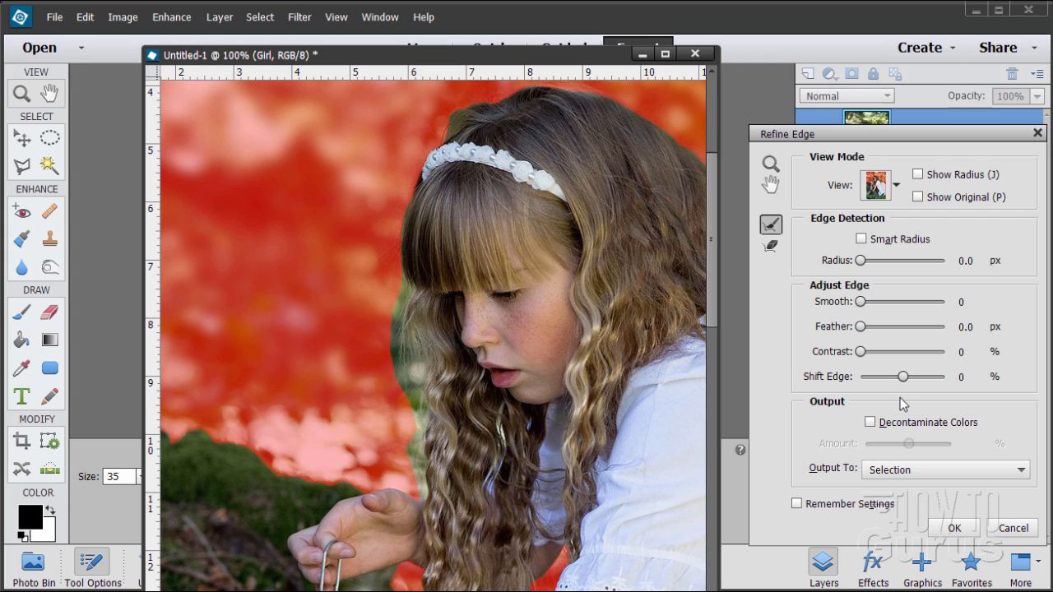
click(1027, 471)
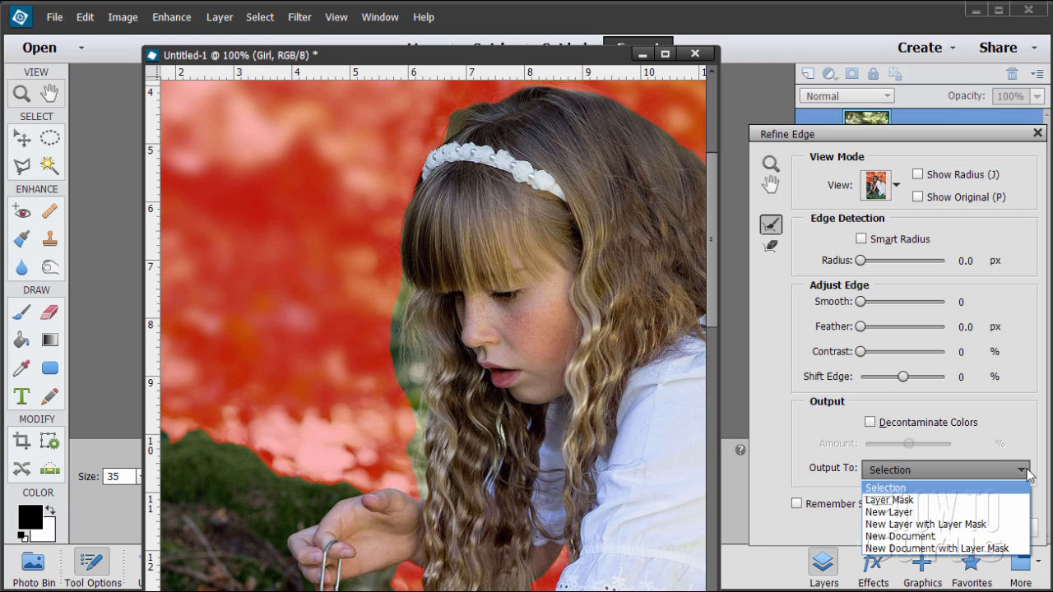
click(944, 524)
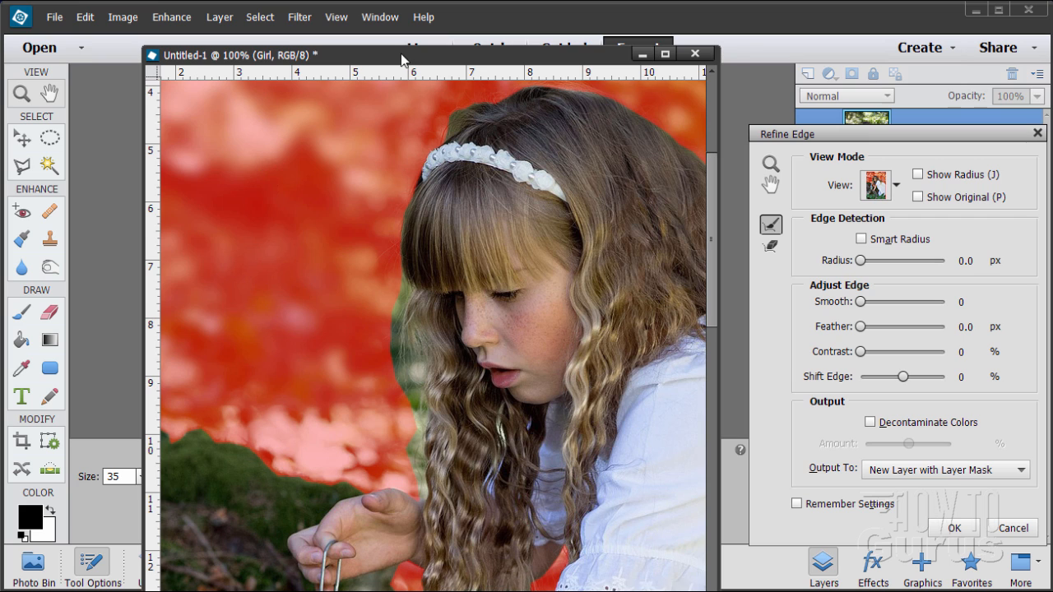
Step: Brush the size 35 refine radius along the outer edge of the girl's hair from her fringe down to the hand
drag(402, 54, 436, 51)
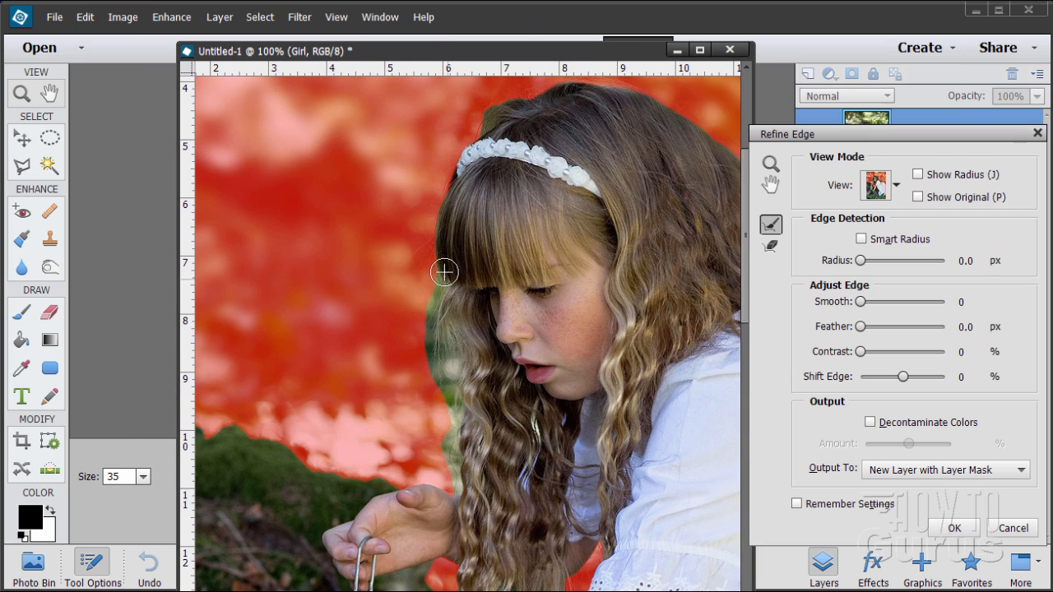
mouse_move(444, 271)
mouse_down()
mouse_move(432, 330)
mouse_move(455, 405)
mouse_move(454, 489)
mouse_up()
drag(494, 453, 459, 421)
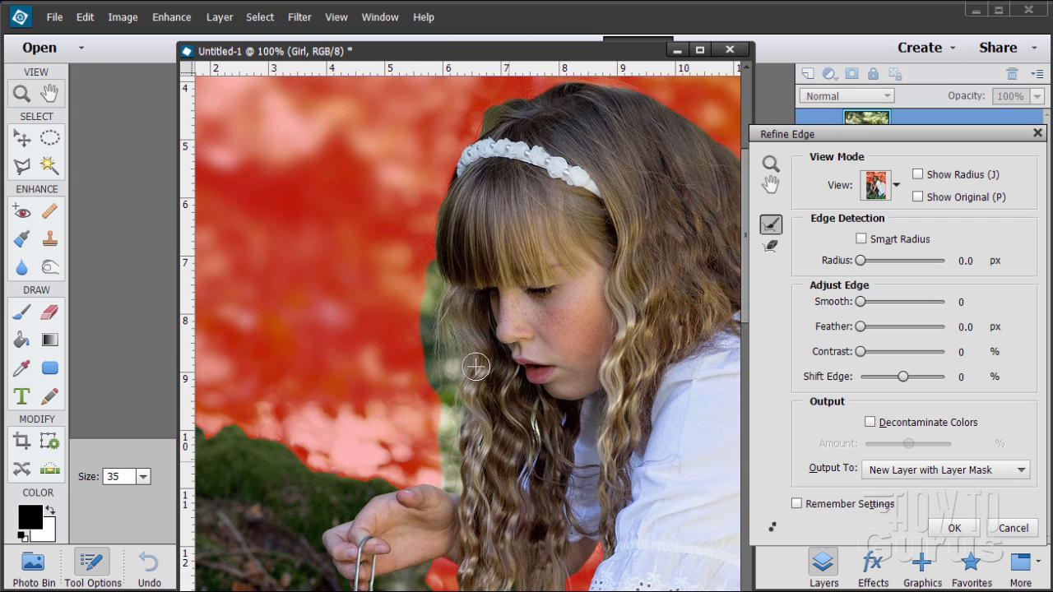
mouse_move(467, 301)
mouse_down()
mouse_move(458, 346)
mouse_move(467, 406)
mouse_move(491, 385)
mouse_up()
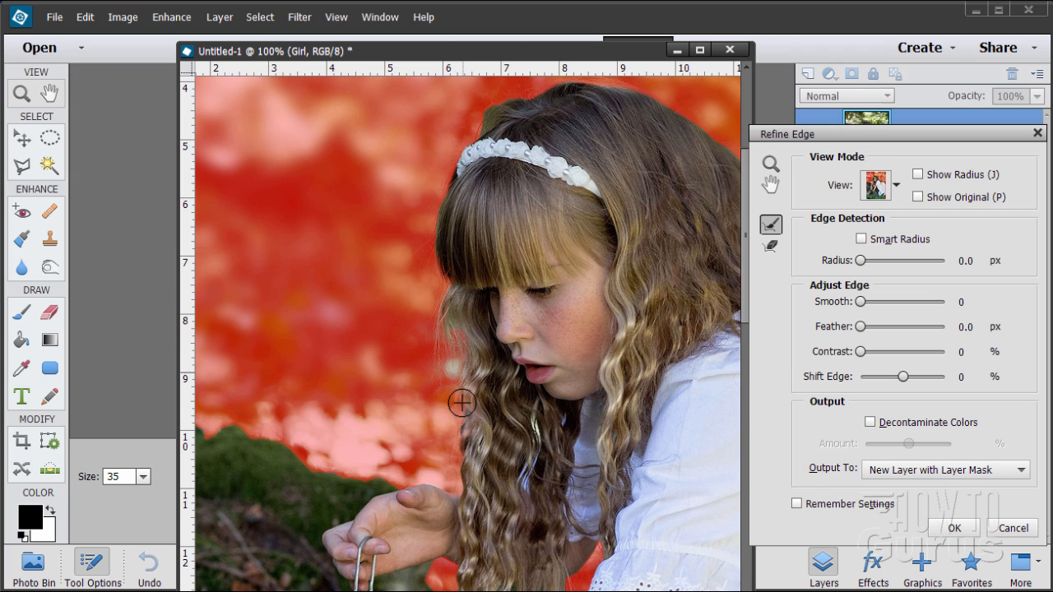
Step: Refine the hanging hair ends and the gap beside the sleeve, and apply the refined edge
drag(519, 471, 494, 236)
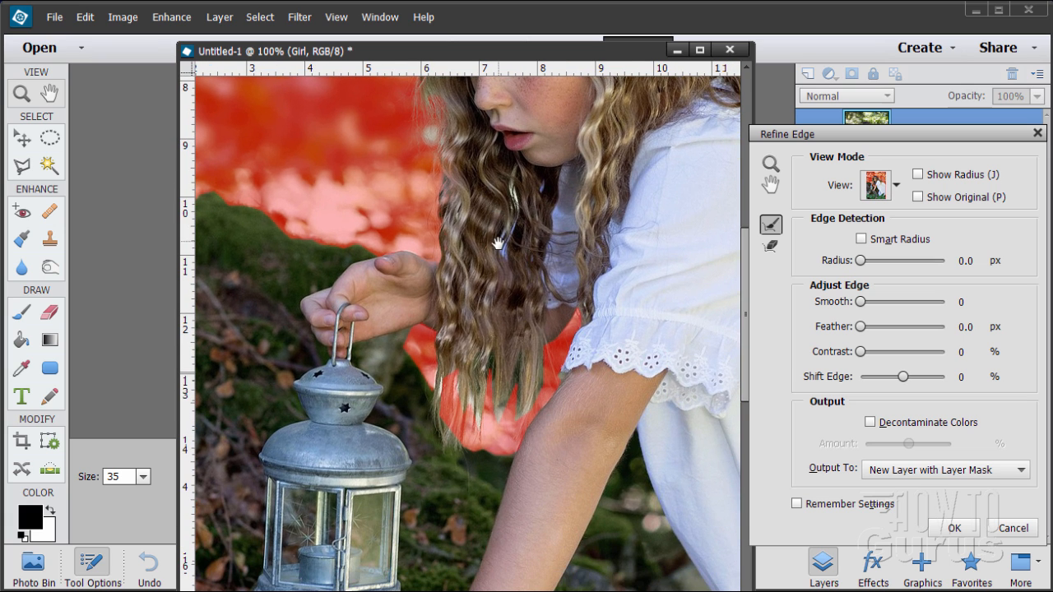
mouse_move(437, 363)
mouse_down()
mouse_move(441, 417)
mouse_move(457, 394)
mouse_move(453, 375)
mouse_move(483, 433)
mouse_move(514, 427)
mouse_up()
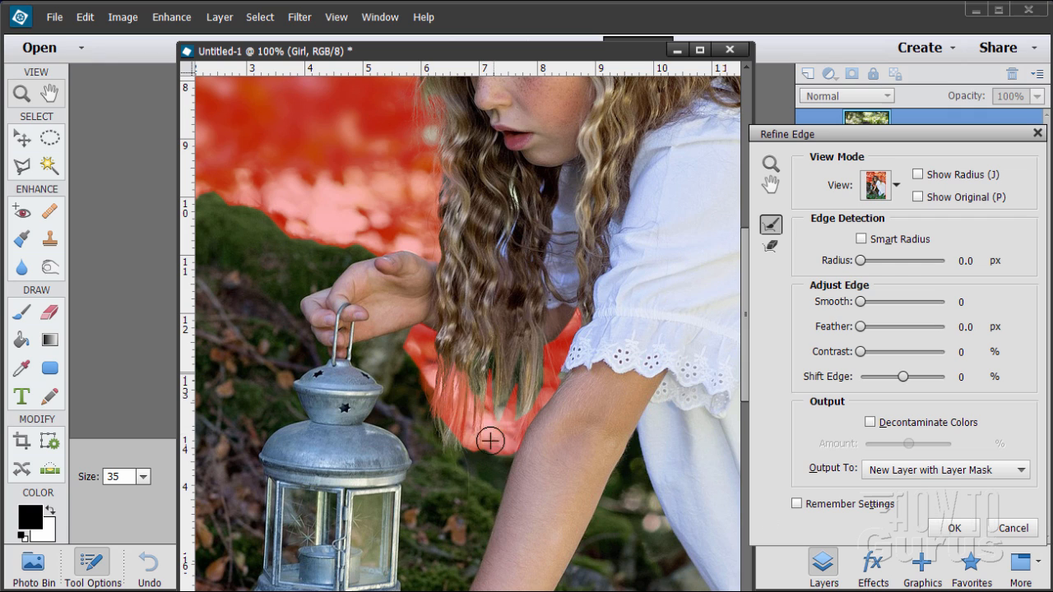
mouse_move(489, 371)
mouse_down()
mouse_move(495, 410)
mouse_move(521, 402)
mouse_move(523, 388)
mouse_up()
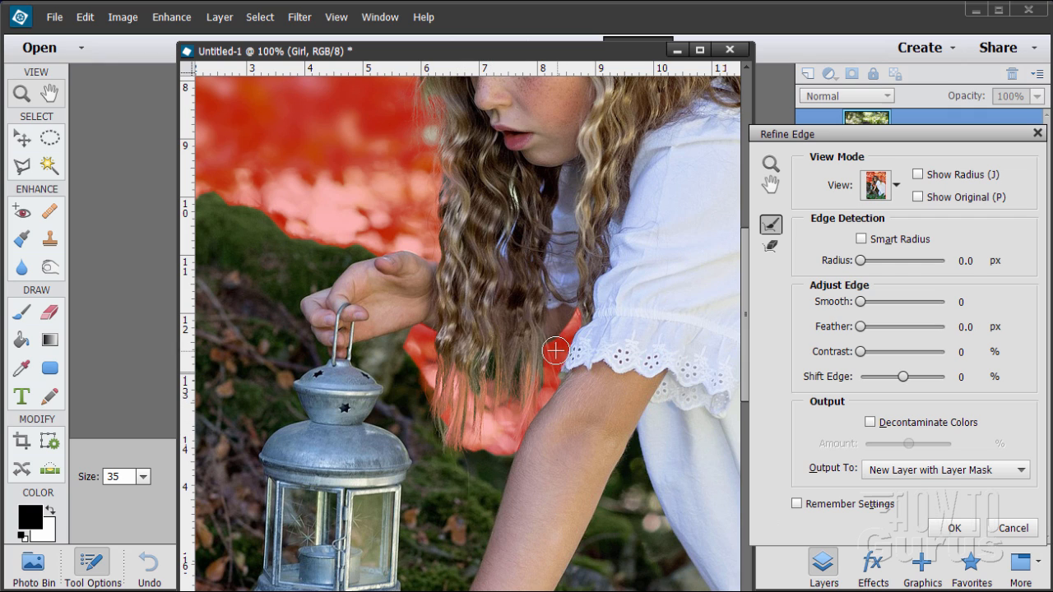
drag(556, 350, 544, 404)
drag(576, 322, 577, 315)
drag(558, 259, 621, 309)
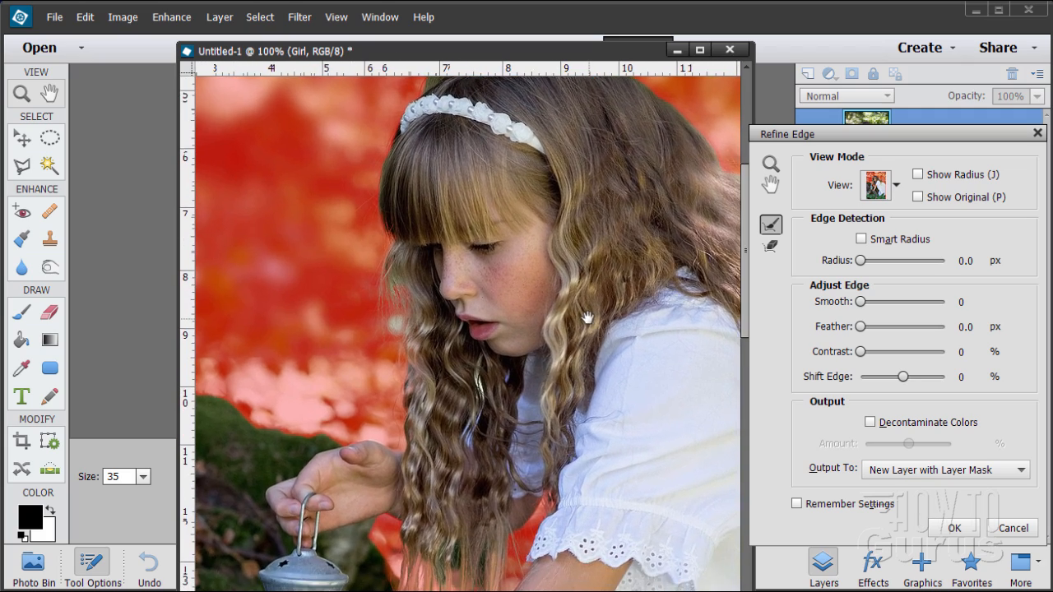
click(953, 528)
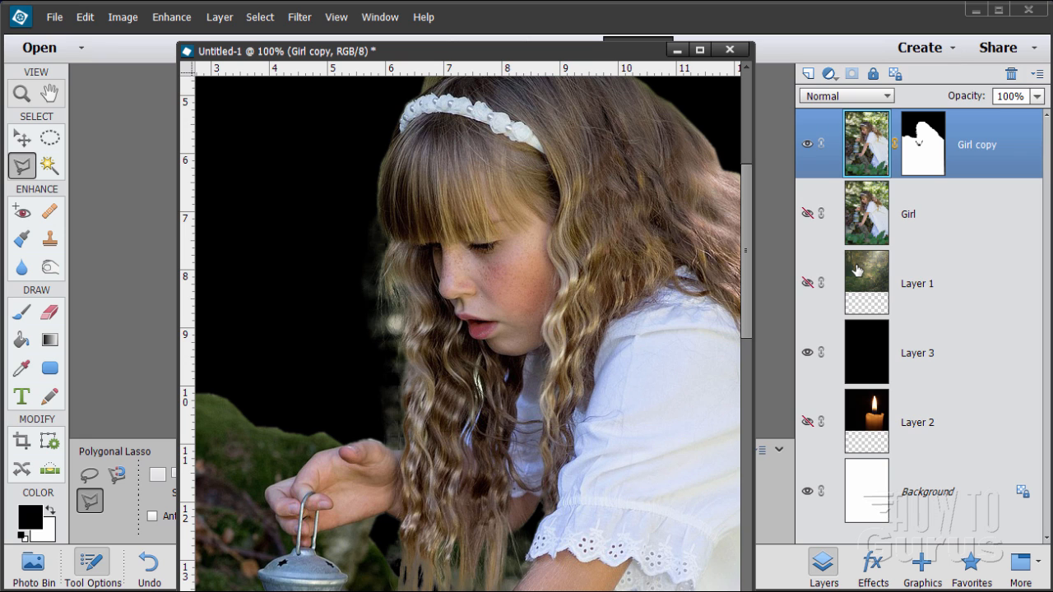
Step: Make the forest path layer, Layer 1, visible behind the masked girl with the whole composition in view
click(21, 93)
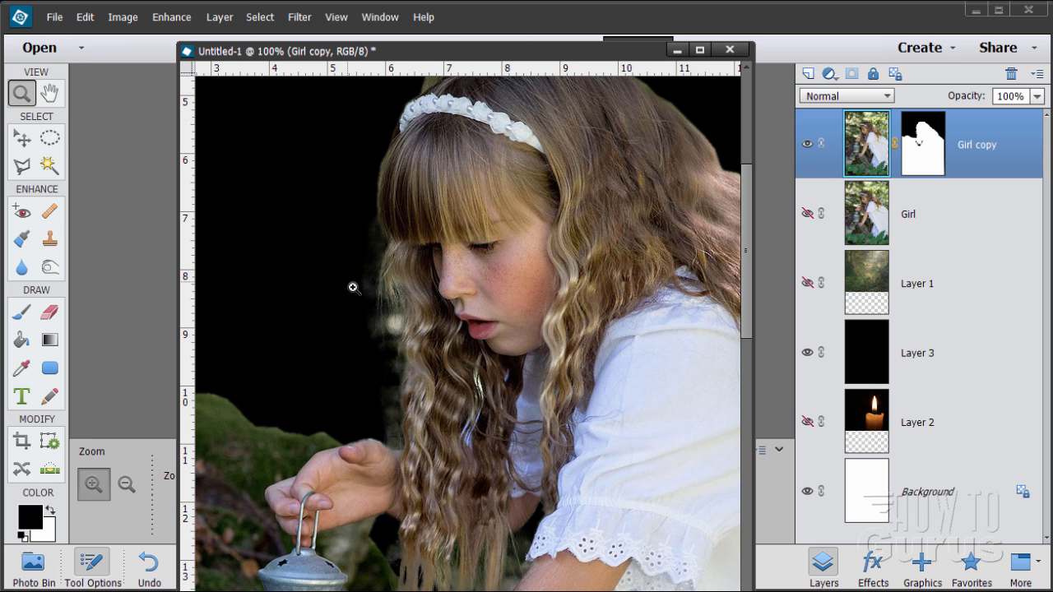
alt+click(471, 314)
alt+click(471, 314)
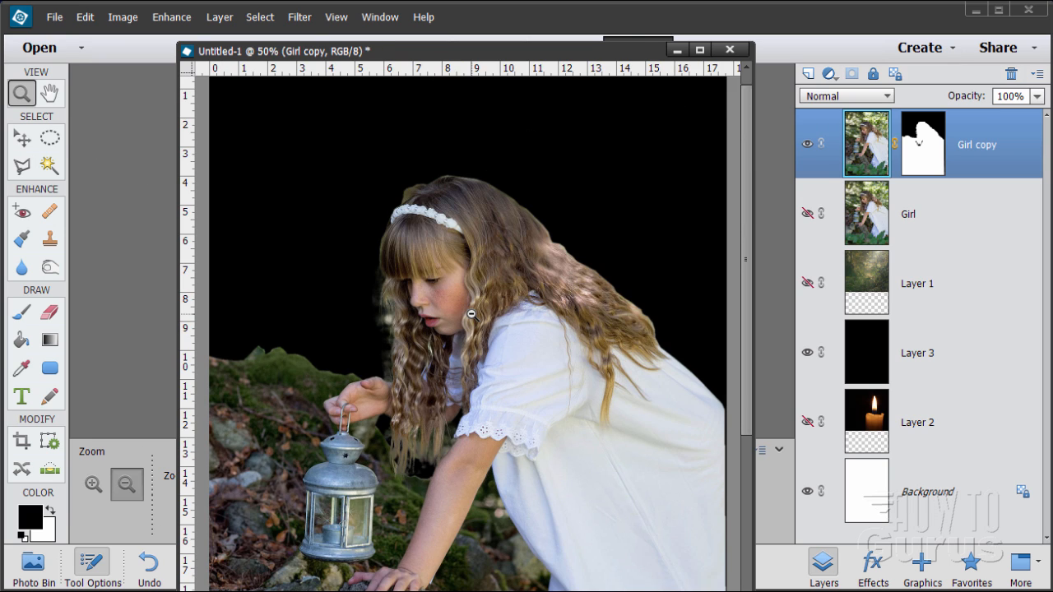
alt+click(471, 314)
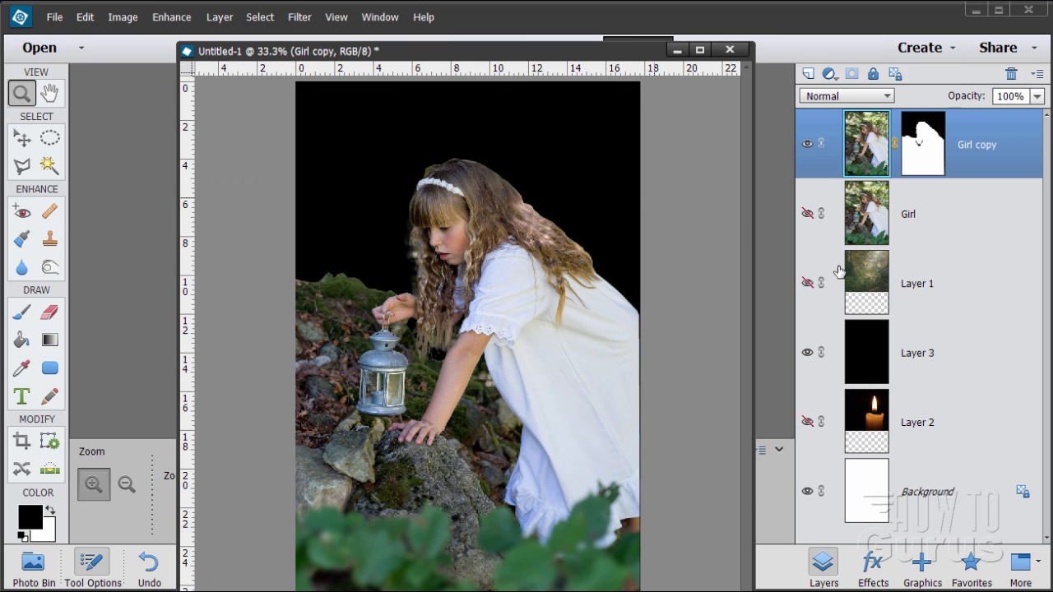
click(807, 284)
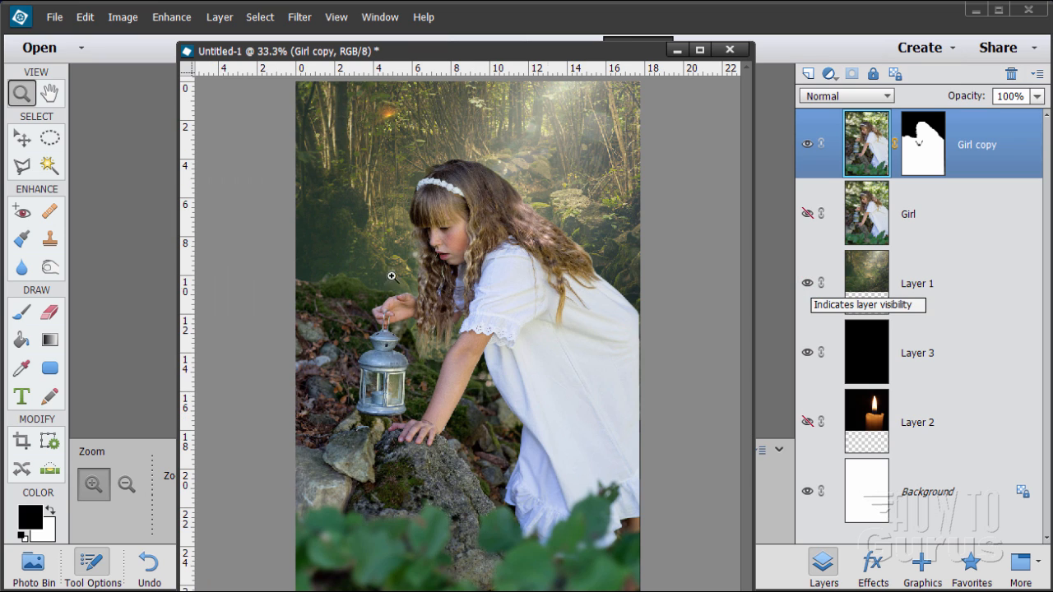
Step: Move the forest layer left and slightly up so the sunlit path lies in front of the girl's face
click(23, 136)
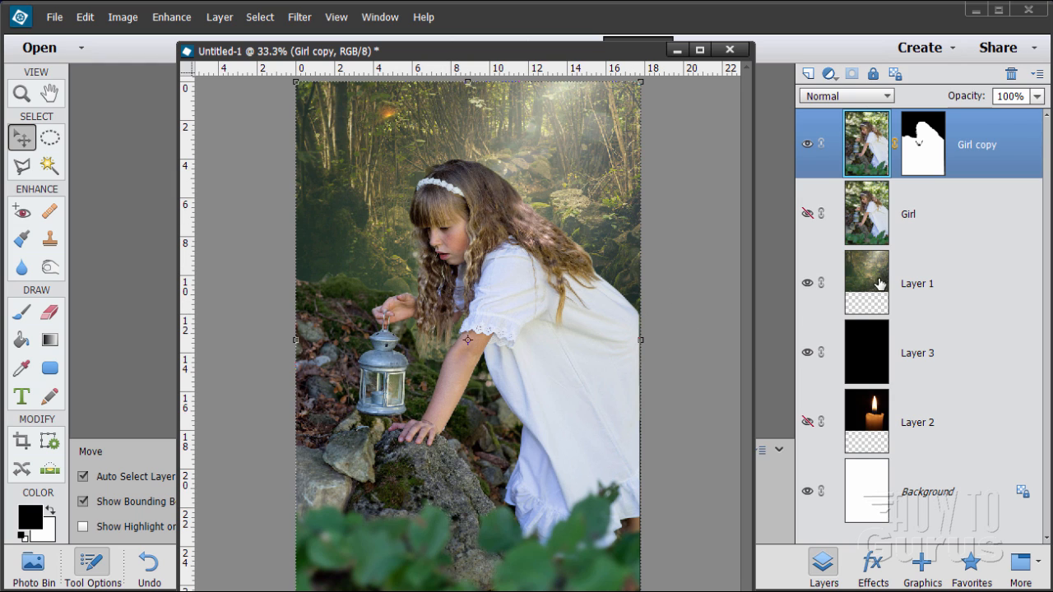
click(882, 277)
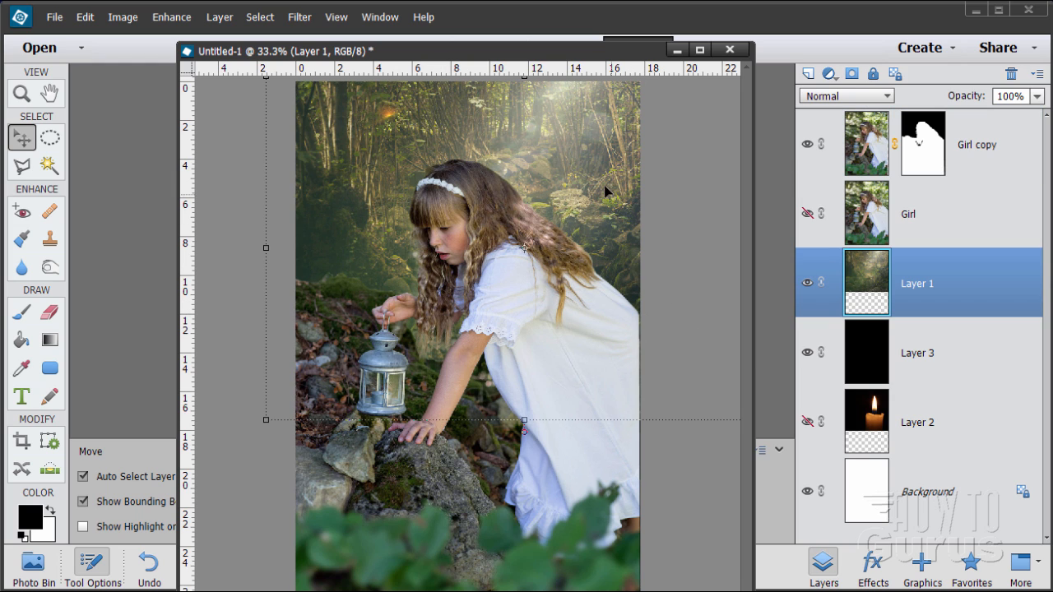
drag(604, 191, 472, 177)
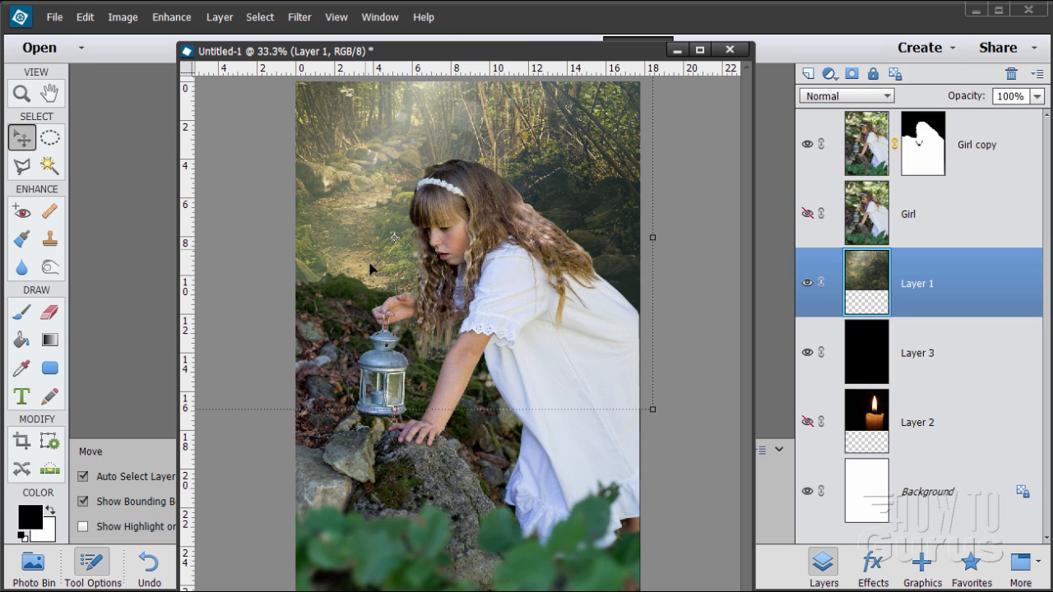
drag(375, 248, 373, 218)
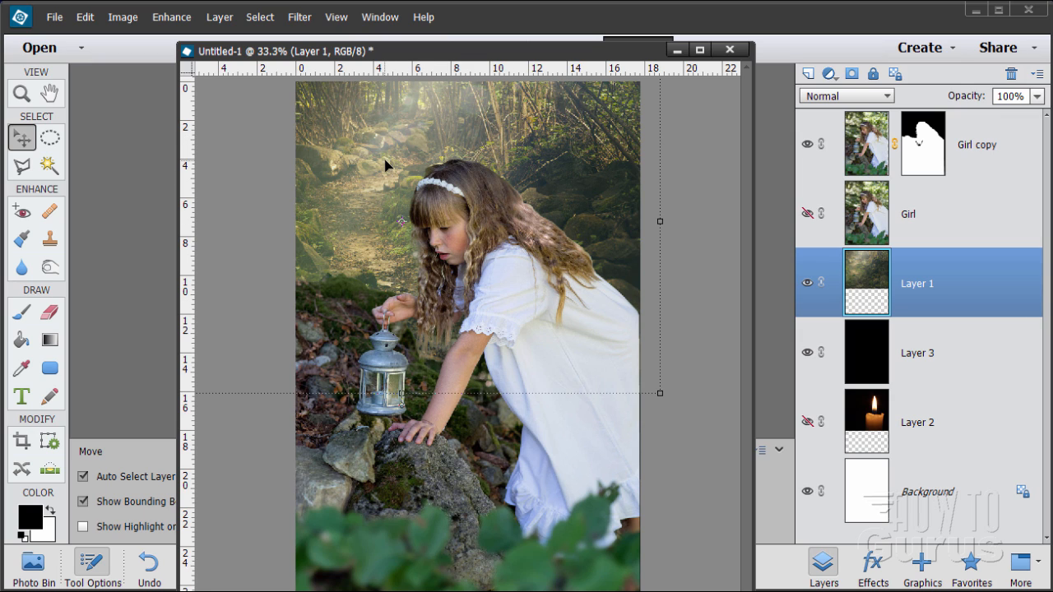
click(694, 344)
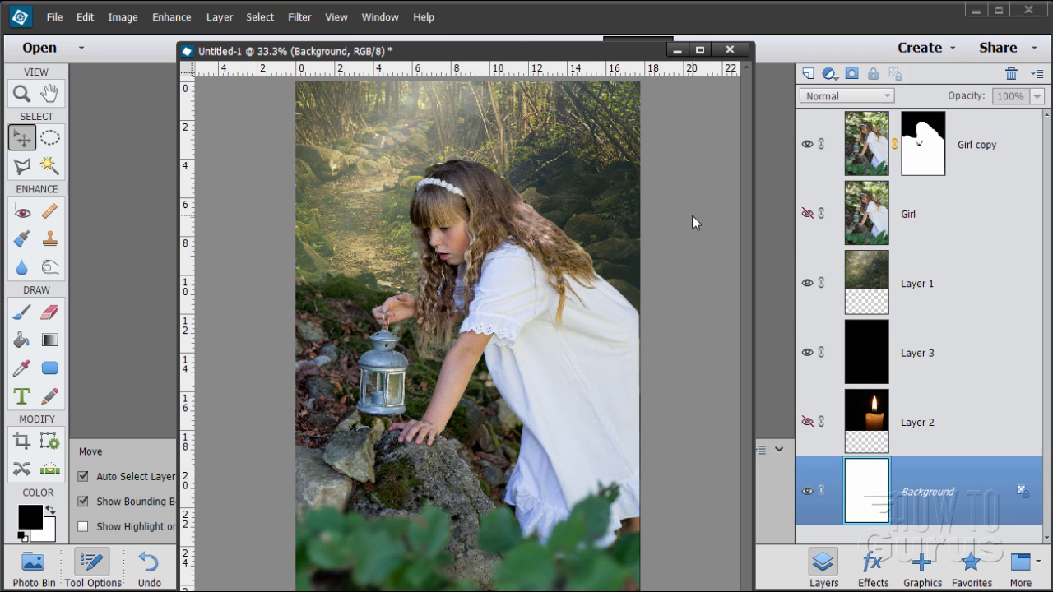
Step: Set the opacity of the forest layer, Layer 1, to 78%
click(870, 273)
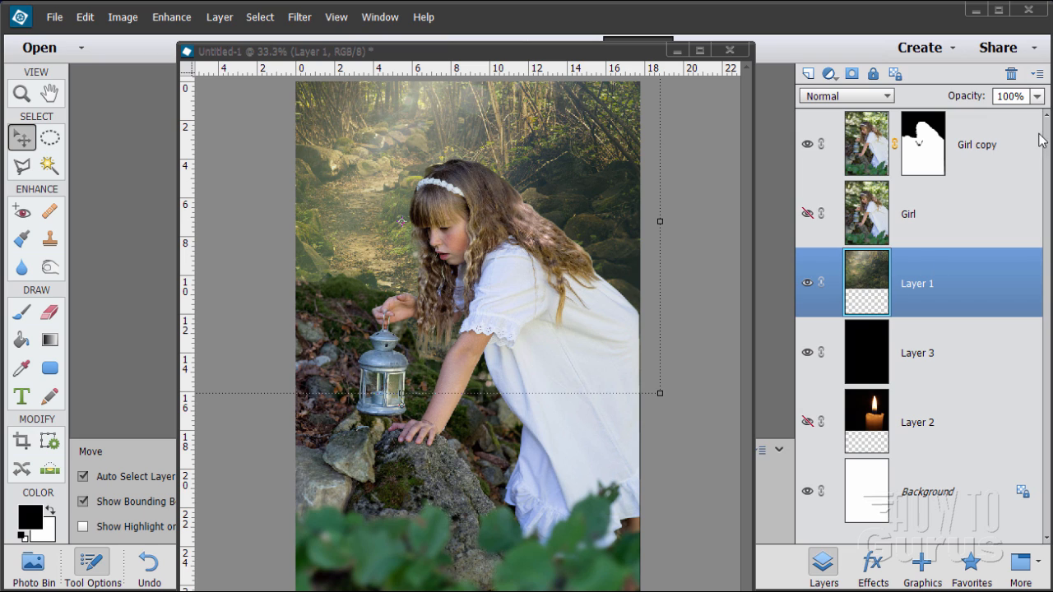
click(1015, 92)
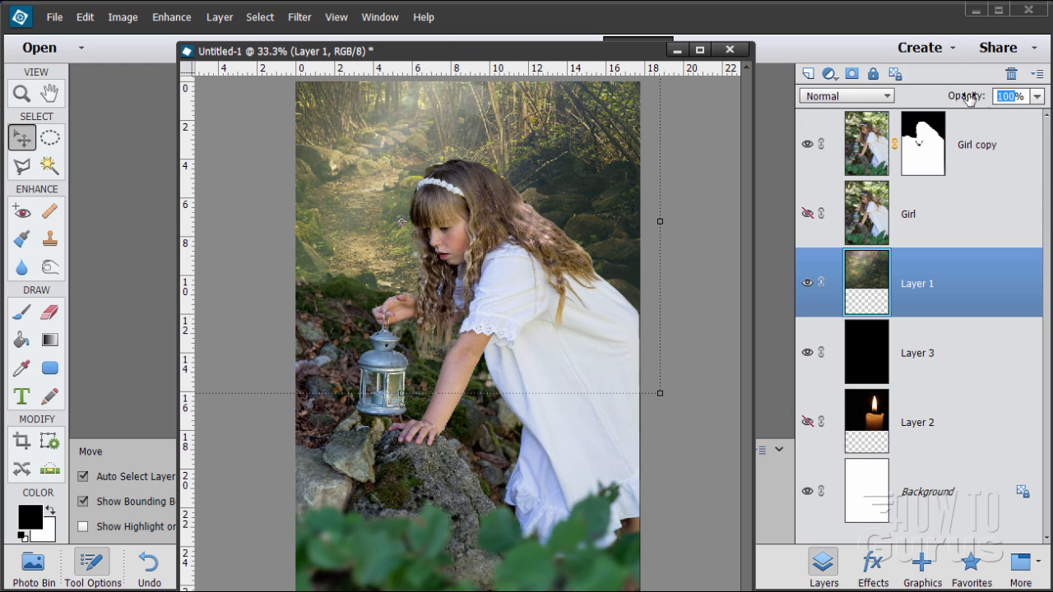
text(78)
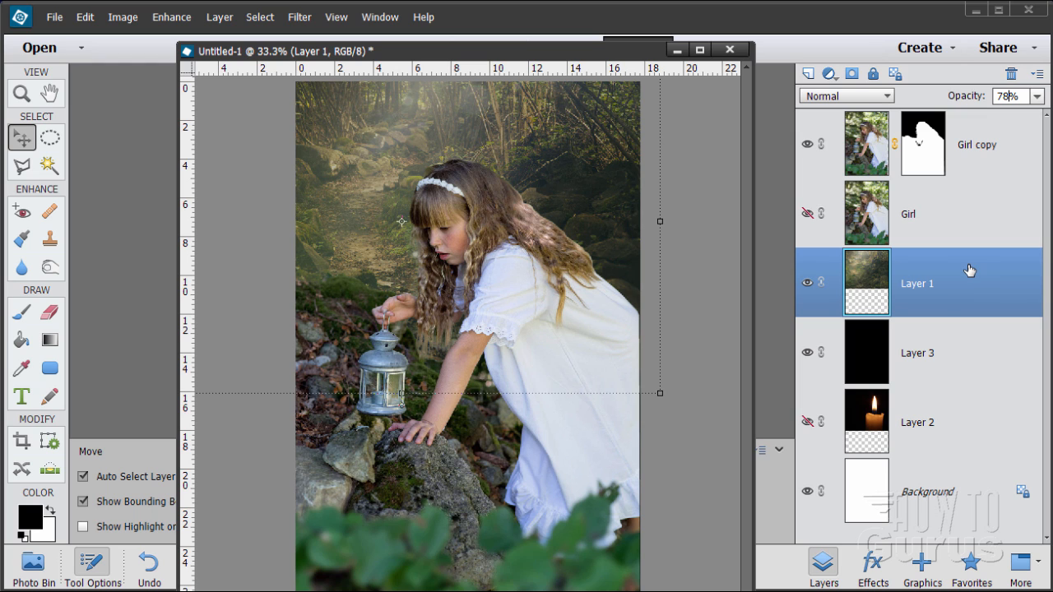
Step: Add a Brightness/Contrast adjustment layer clipped to the forest layer, in Normal mode at 100% opacity
click(220, 20)
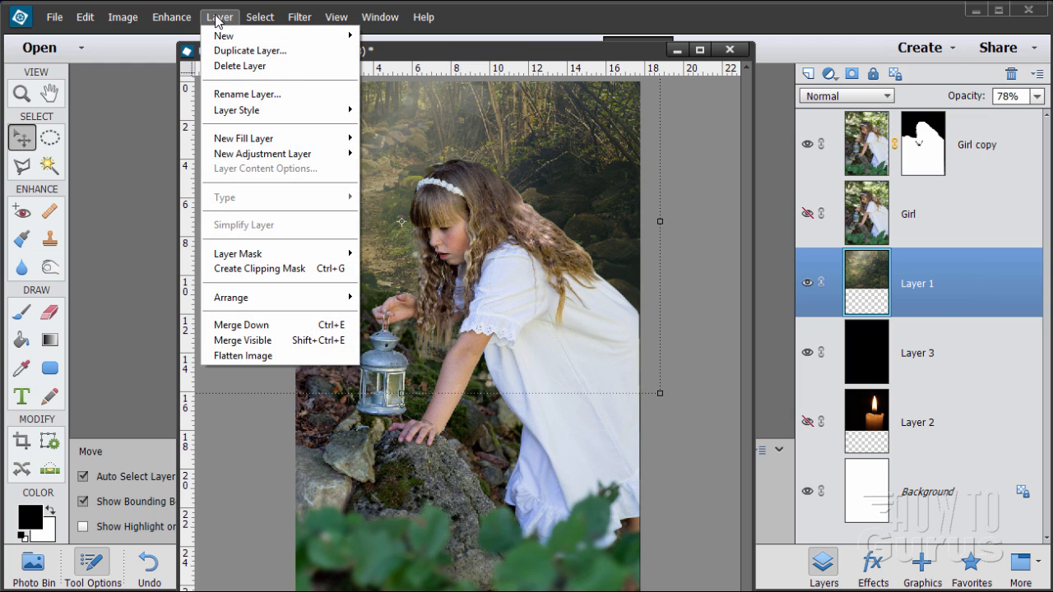
mouse_move(253, 156)
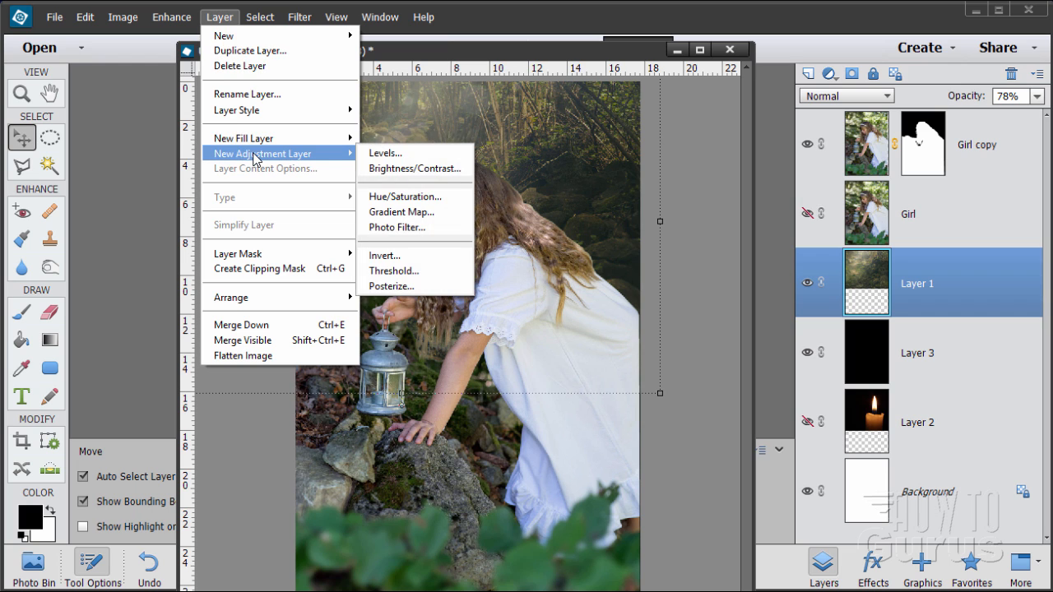
click(406, 170)
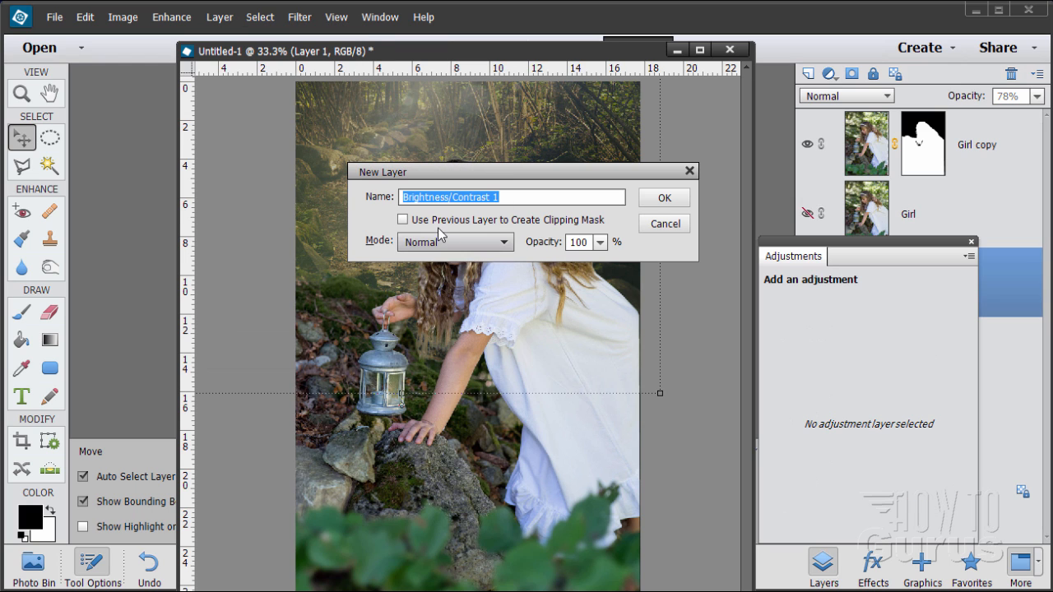
click(403, 220)
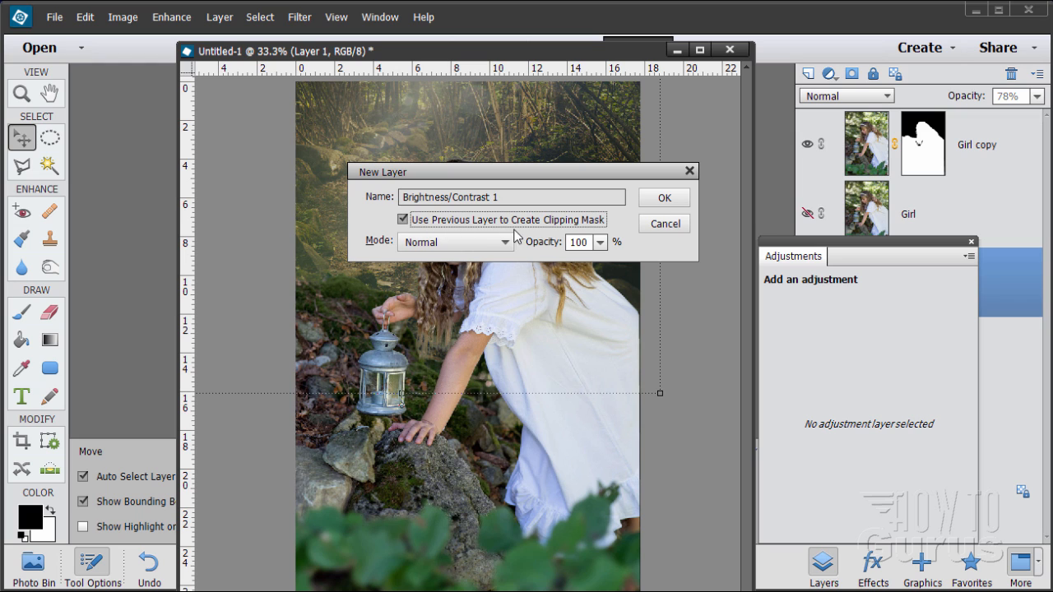
click(652, 199)
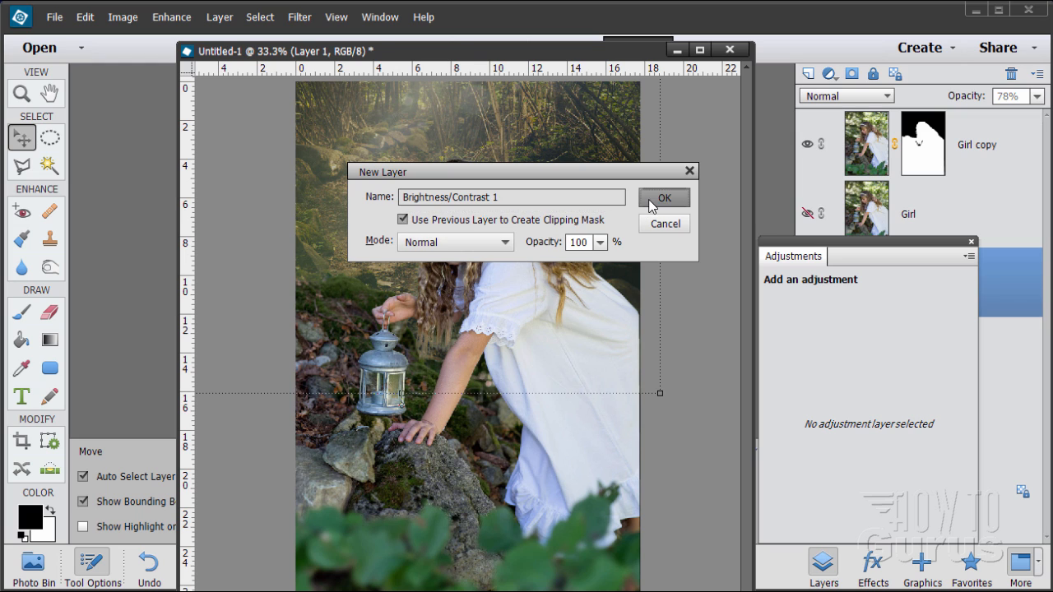
Step: Set the forest's Brightness/Contrast adjustment to brightness -21 and contrast 100
drag(915, 254, 736, 300)
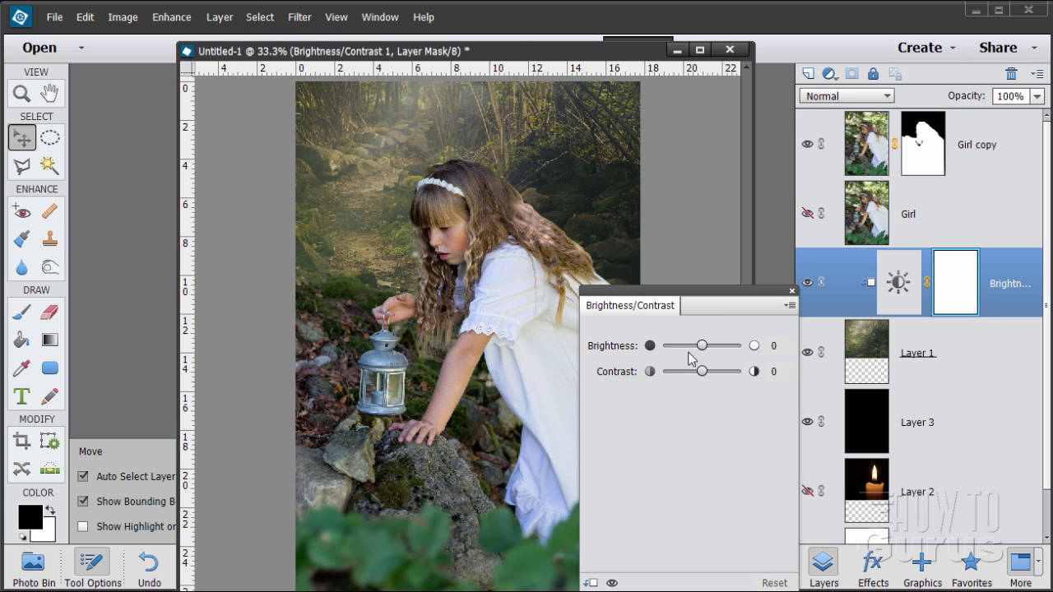
click(777, 346)
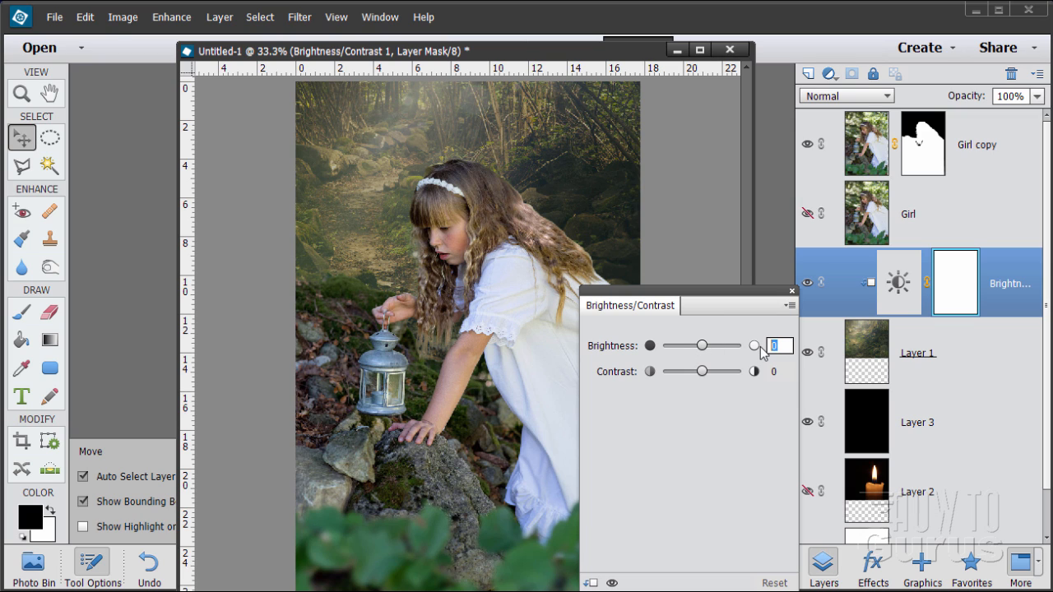
text(-21)
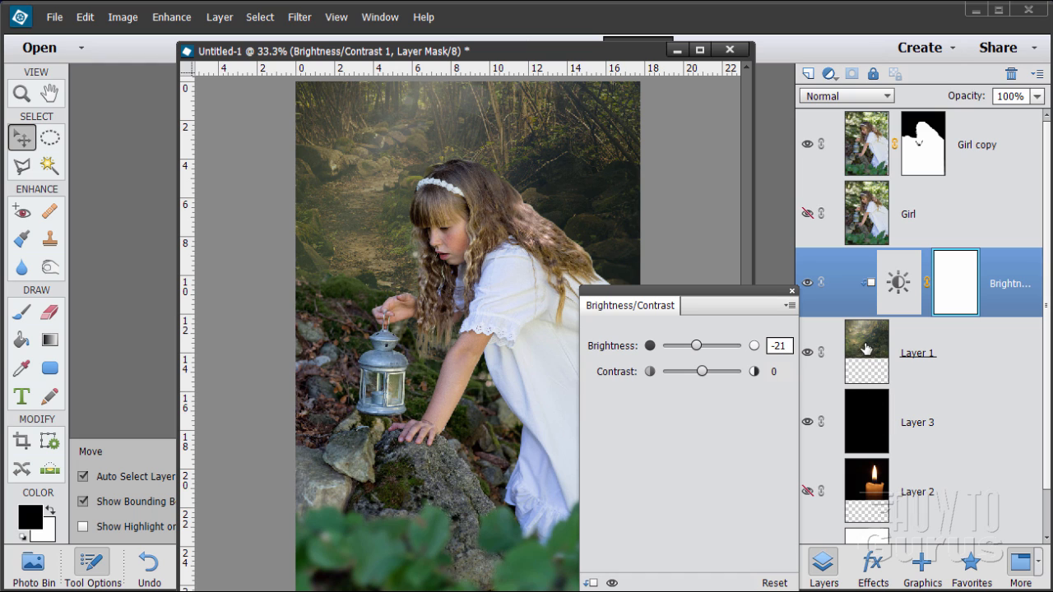
drag(702, 372, 743, 375)
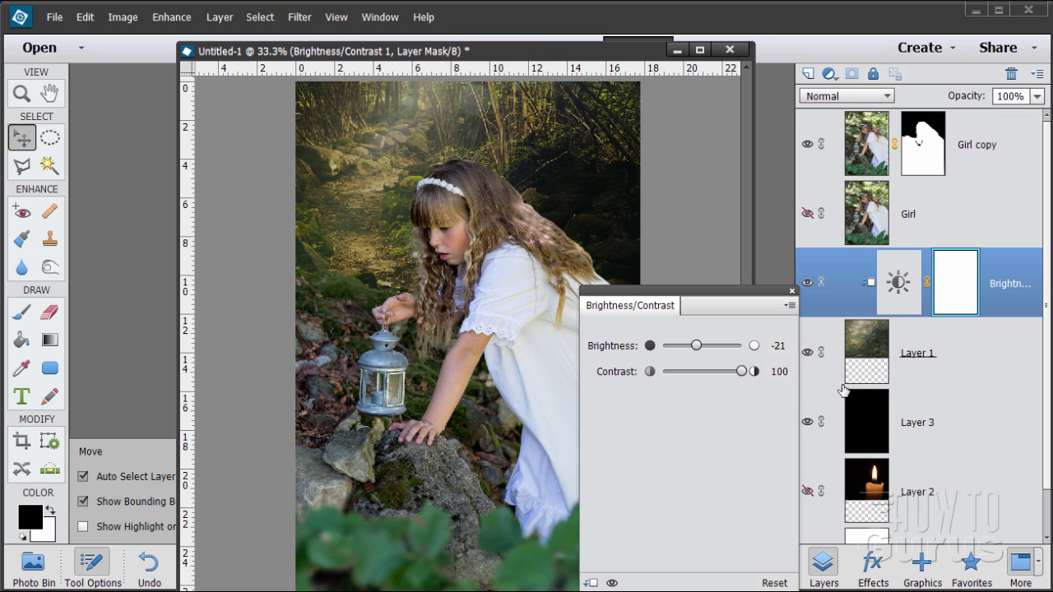
click(793, 288)
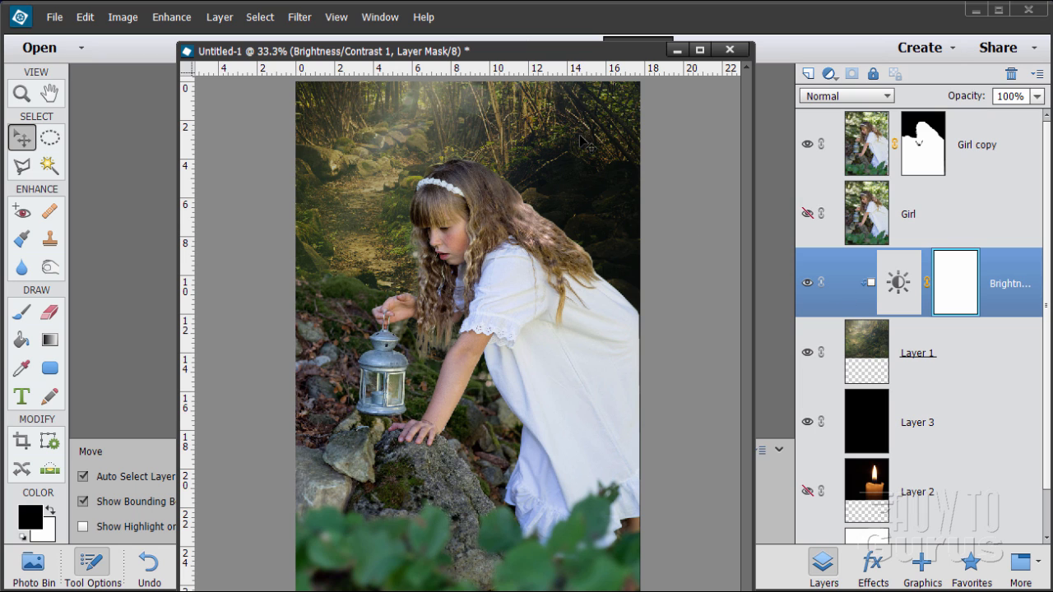
Step: Add a Photo Filter adjustment layer clipped to the forest layer, in Normal mode at 100% opacity
click(219, 17)
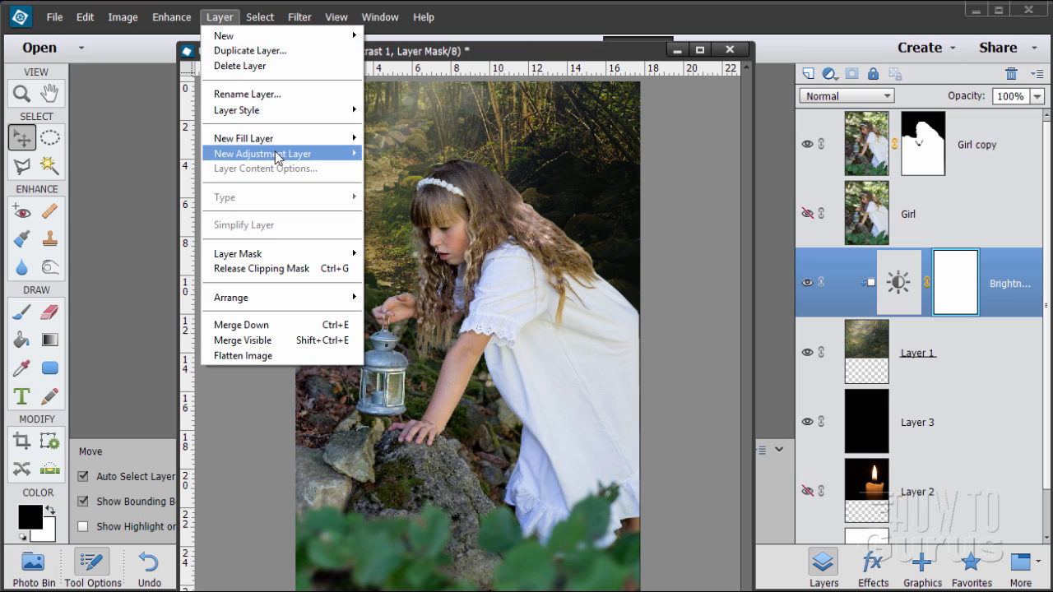
mouse_move(277, 157)
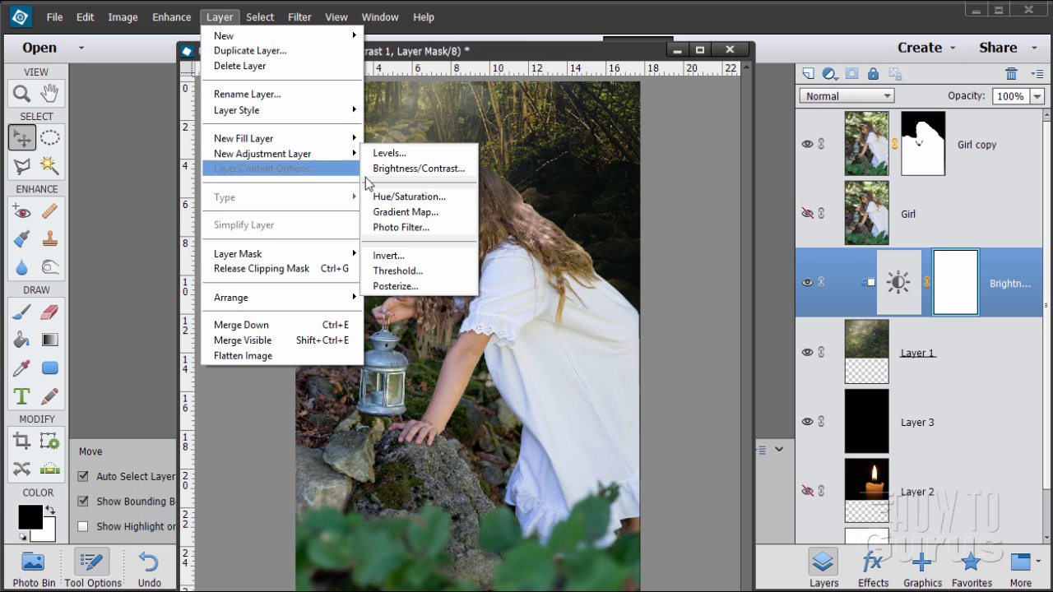
click(400, 230)
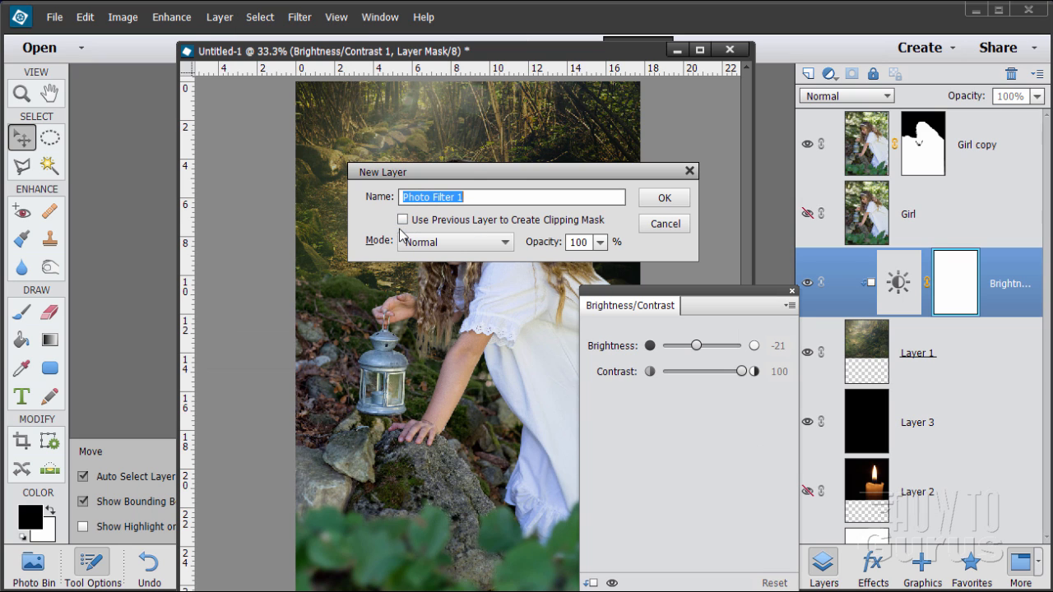
click(403, 221)
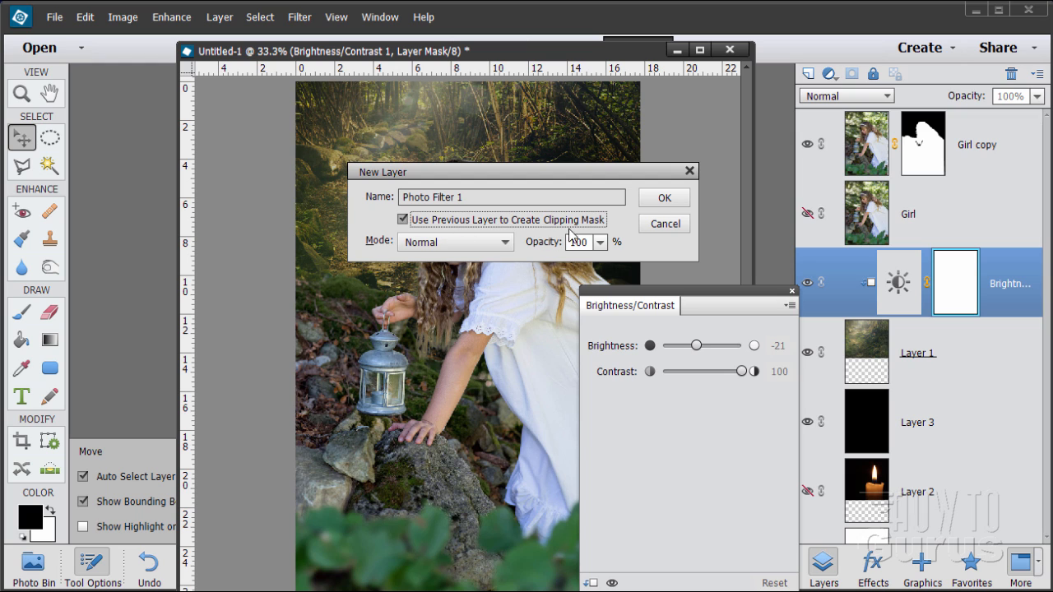
click(652, 202)
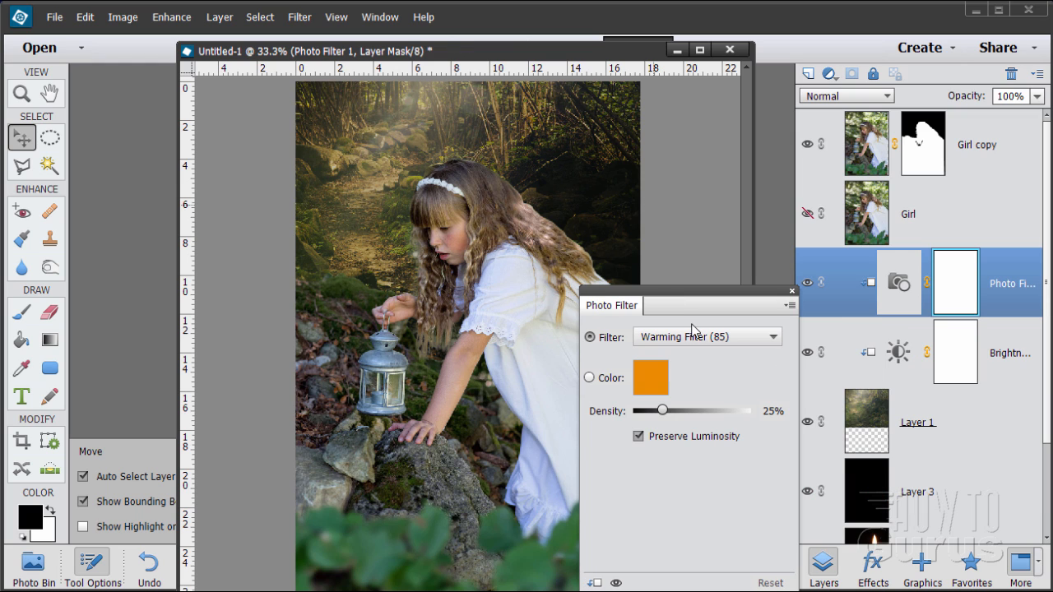
Step: Set the forest's photo filter to Cooling Filter (80) with 60% density, keeping Preserve Luminosity on
click(772, 339)
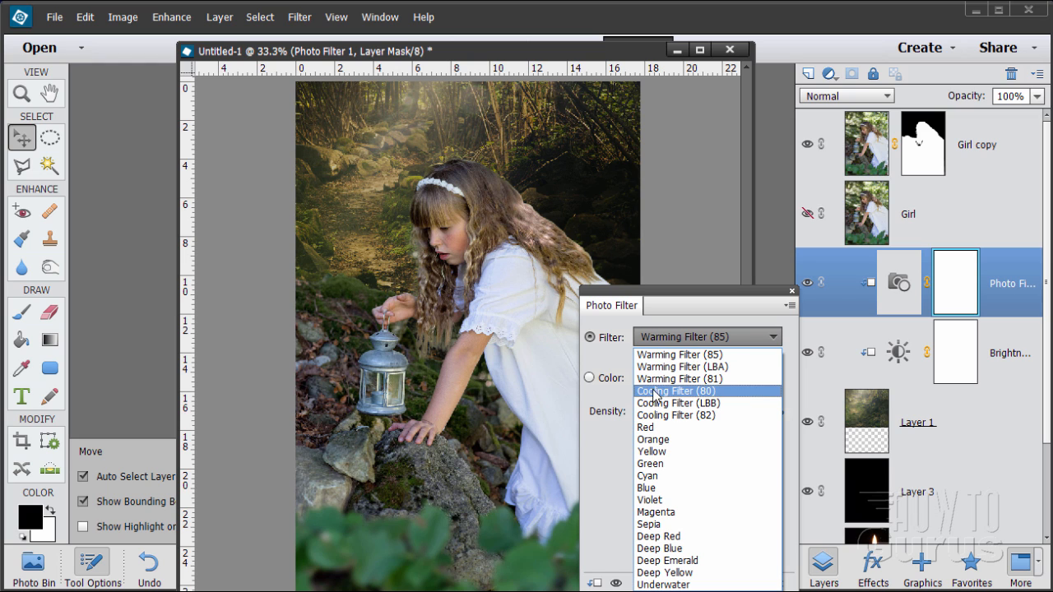
click(677, 390)
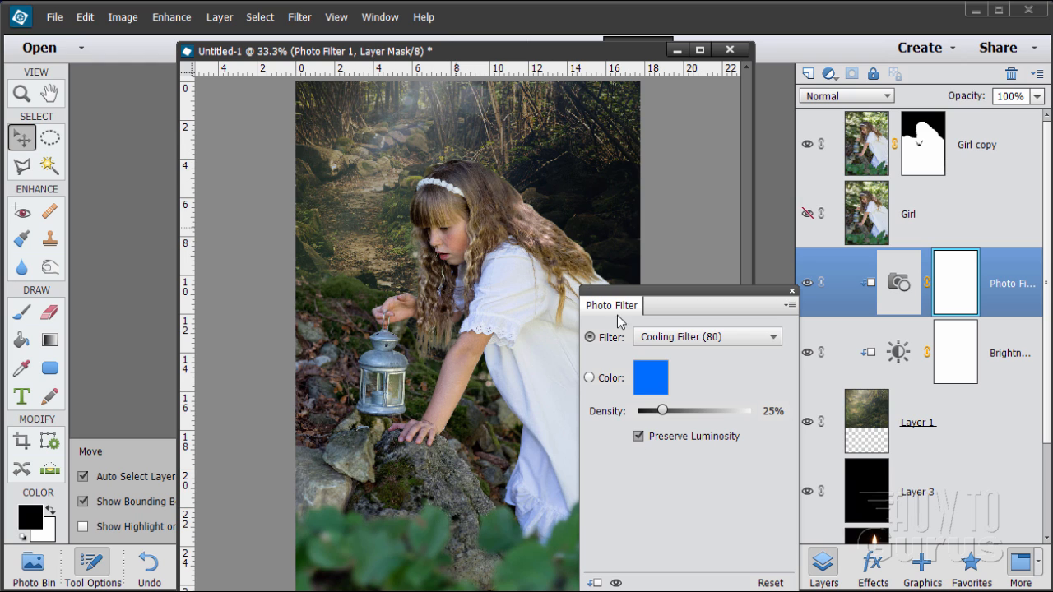
drag(663, 412, 704, 413)
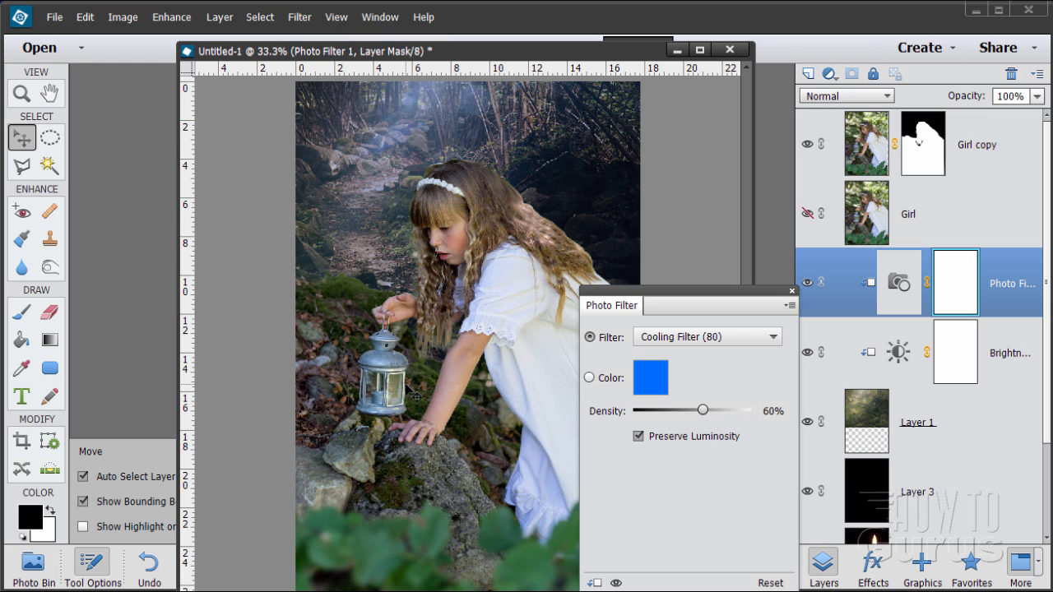
click(791, 291)
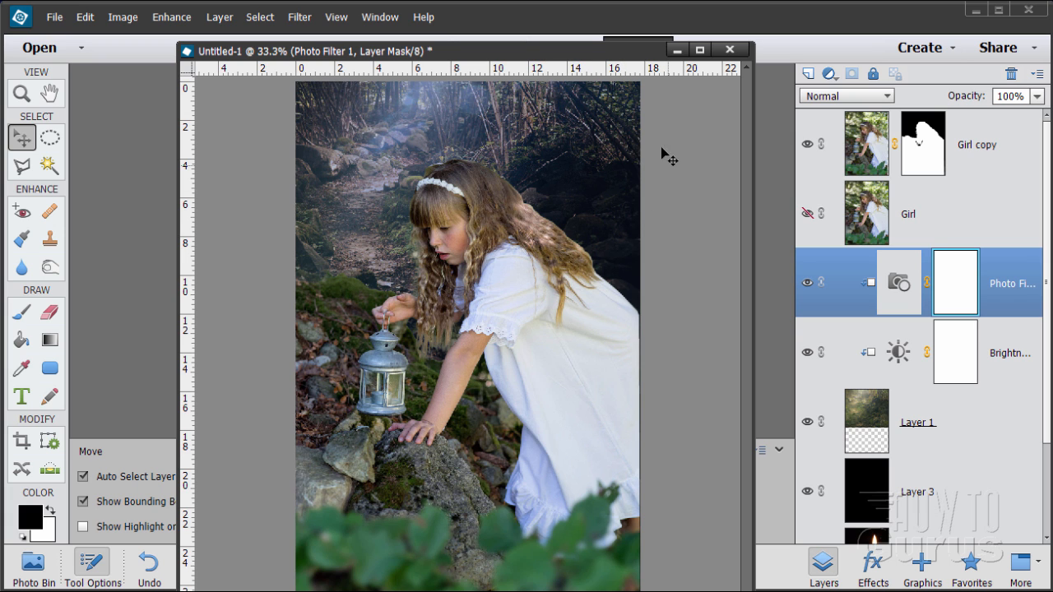
Step: Create a new empty layer directly above the Girl copy layer
drag(571, 51, 531, 39)
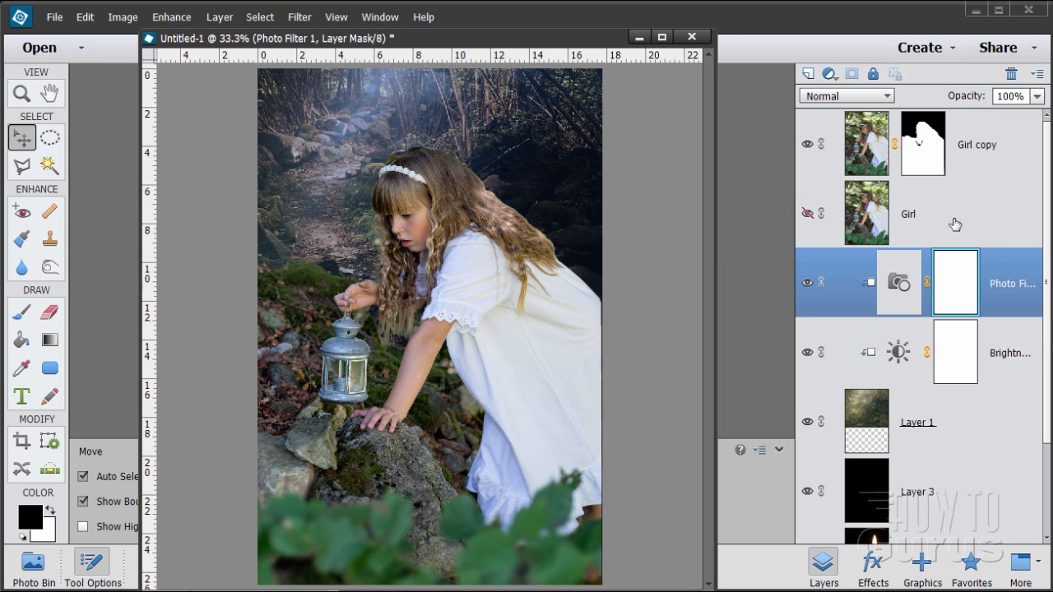
click(874, 148)
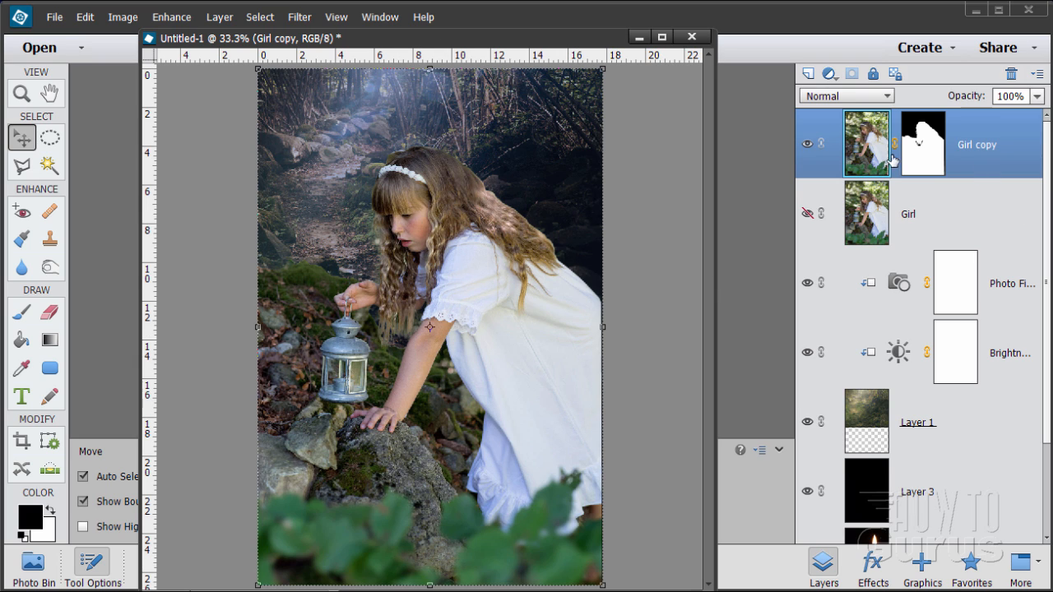
click(809, 74)
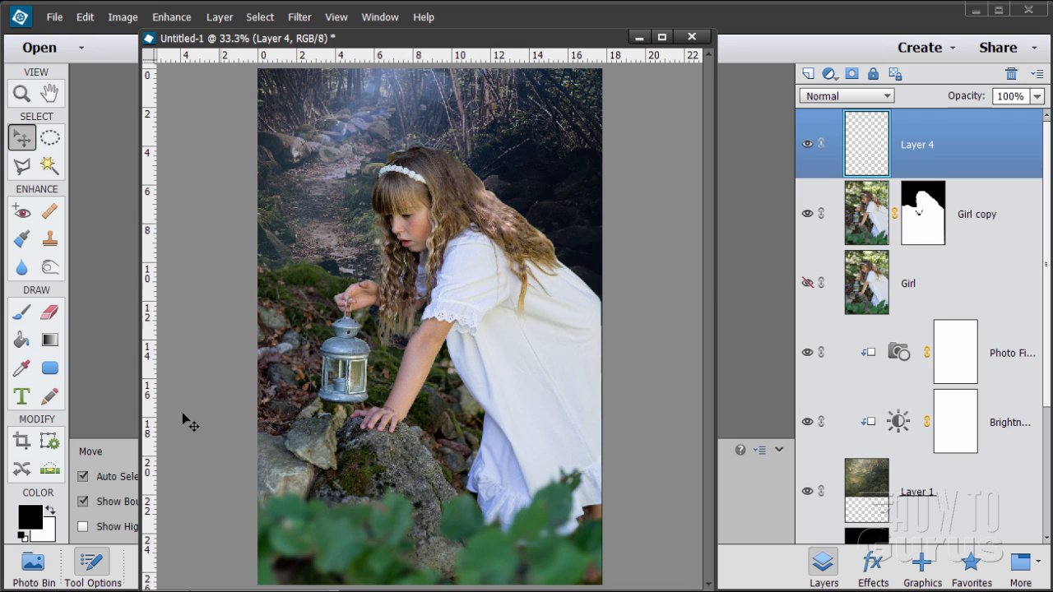
Step: Set the foreground color to a bright warm yellow, hue 48°, close to #ffde59
click(30, 522)
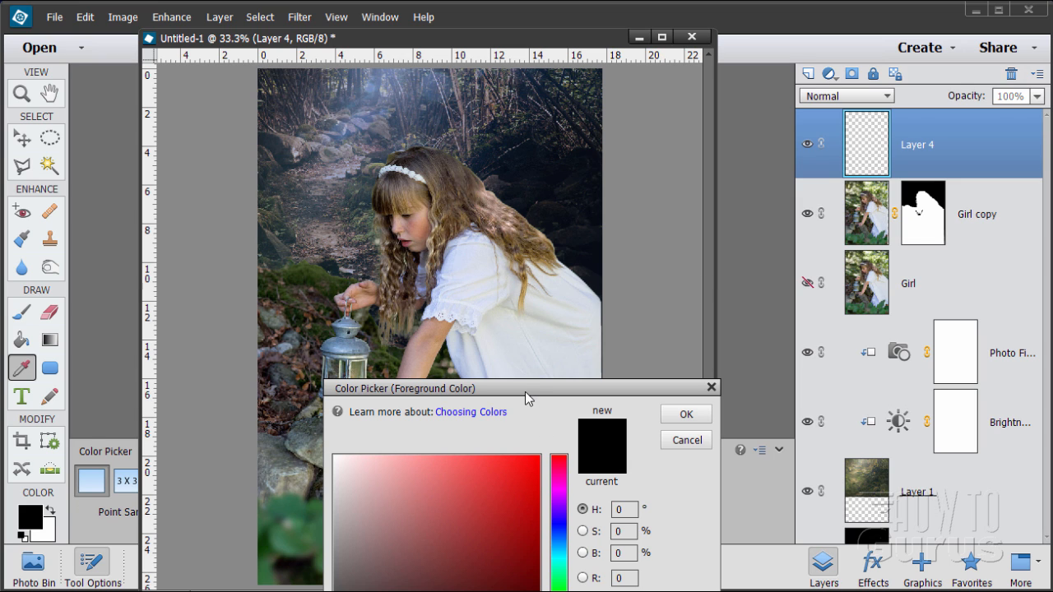
click(562, 497)
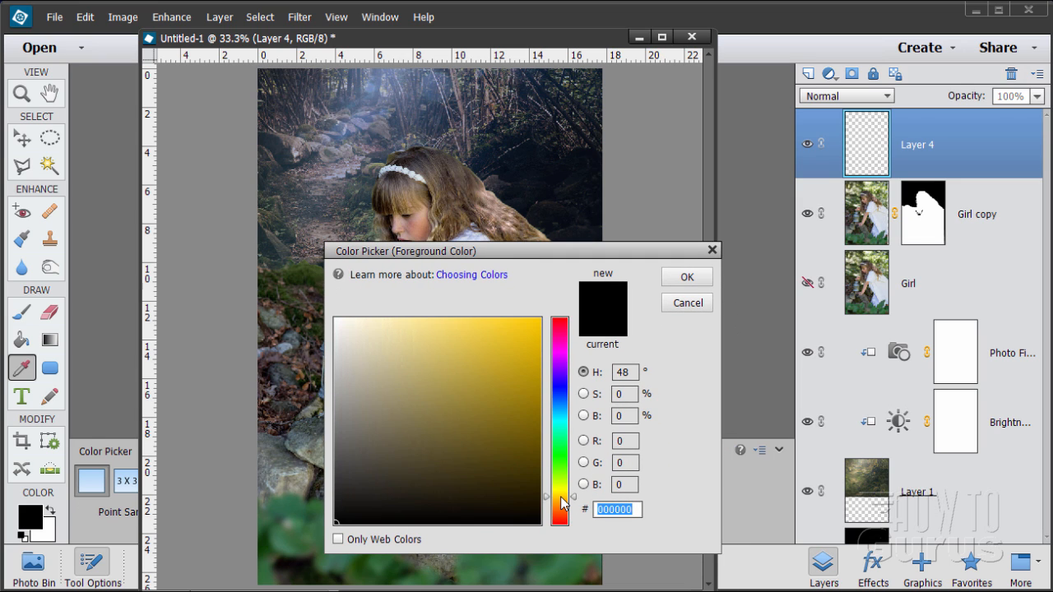
click(472, 321)
click(471, 320)
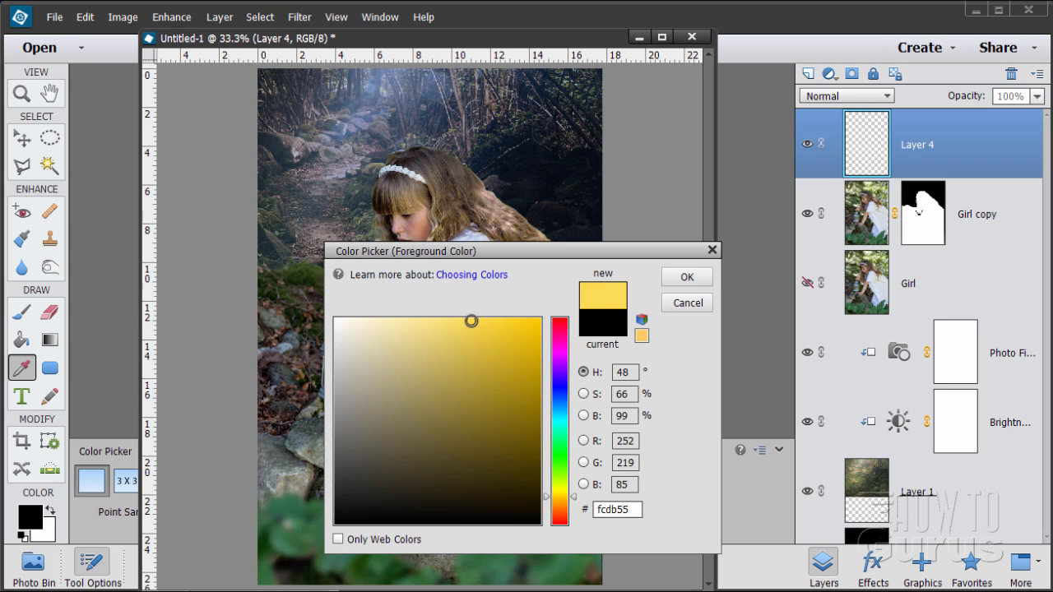
click(475, 319)
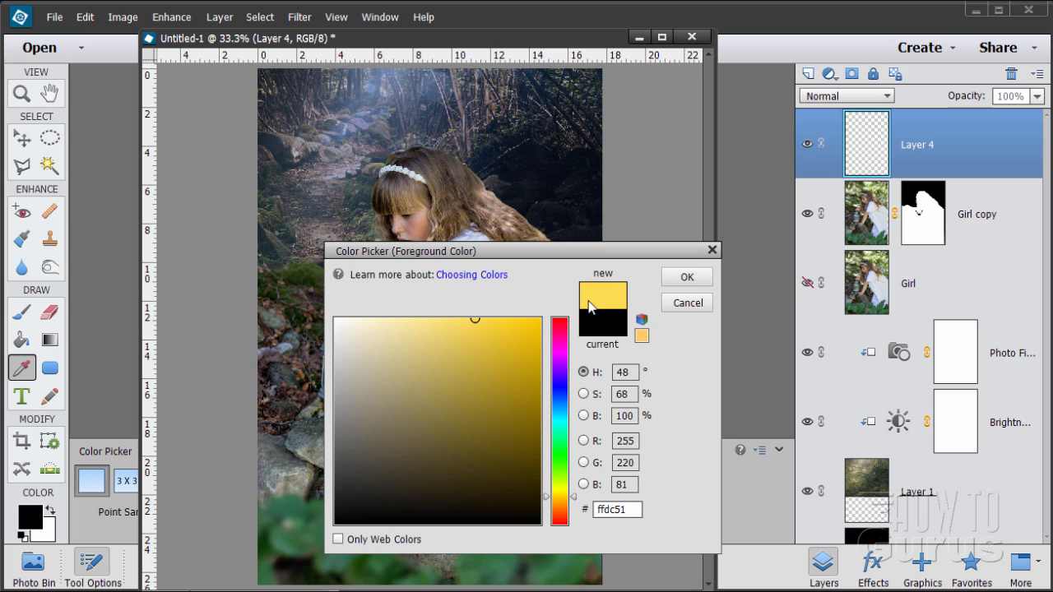
click(404, 317)
click(473, 318)
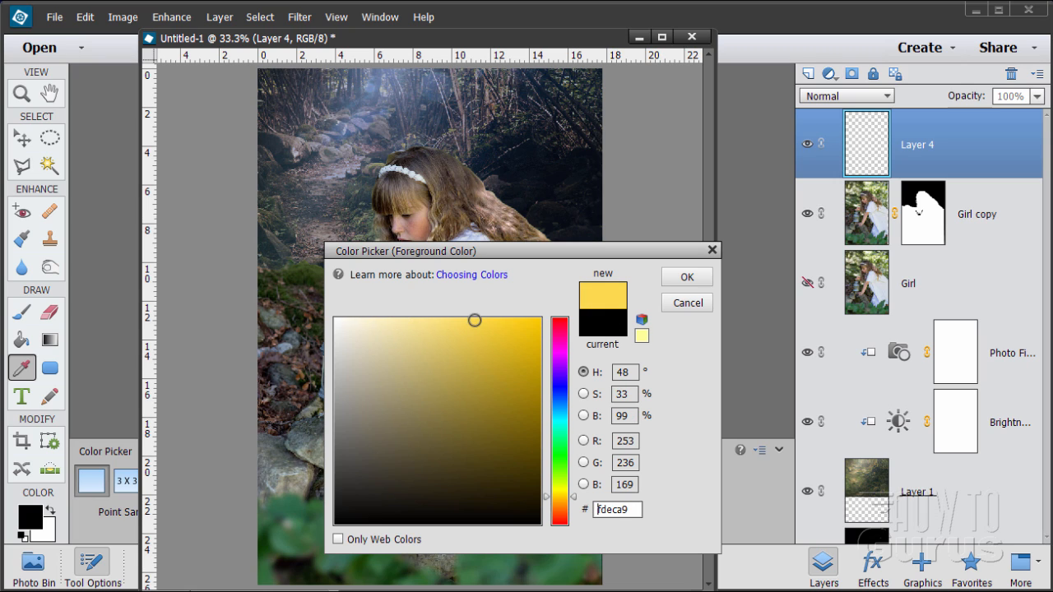
click(469, 317)
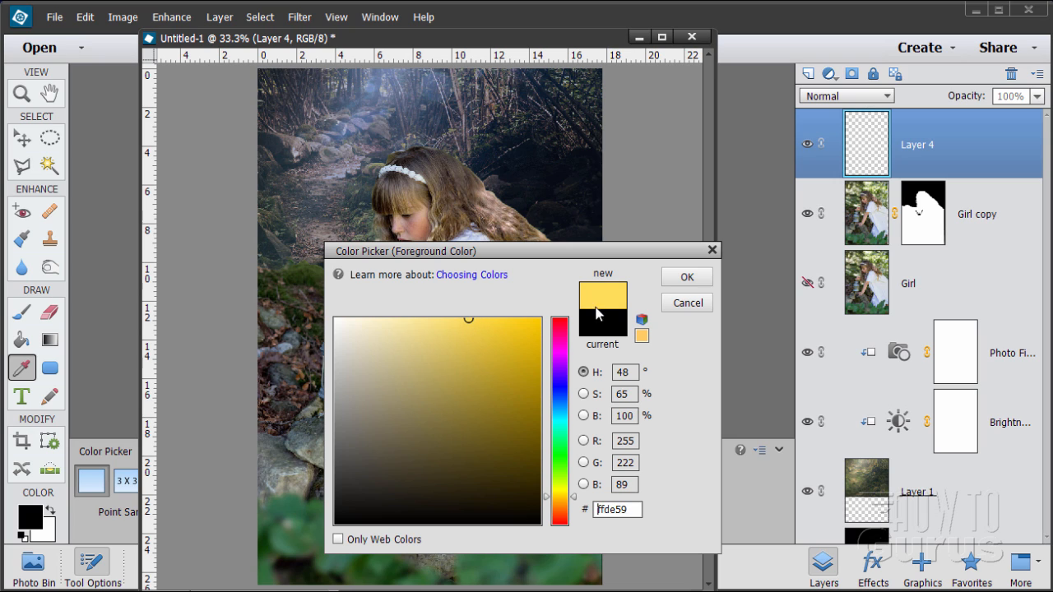
click(466, 318)
click(688, 276)
key(v)
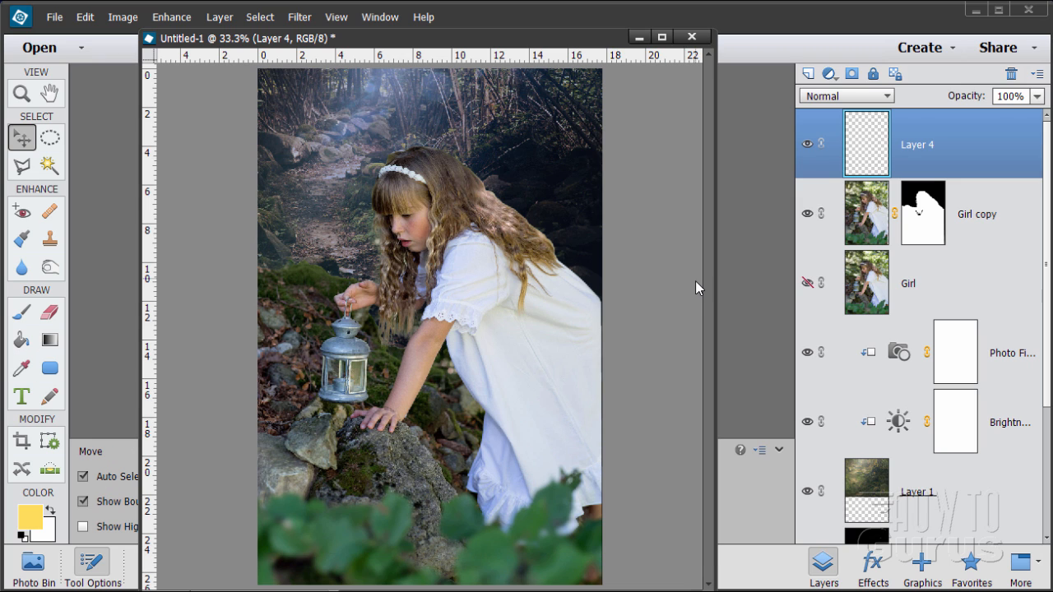
Step: Set up a soft Brush at 100 px and 100% opacity, keeping the image and layer stack in view
click(17, 316)
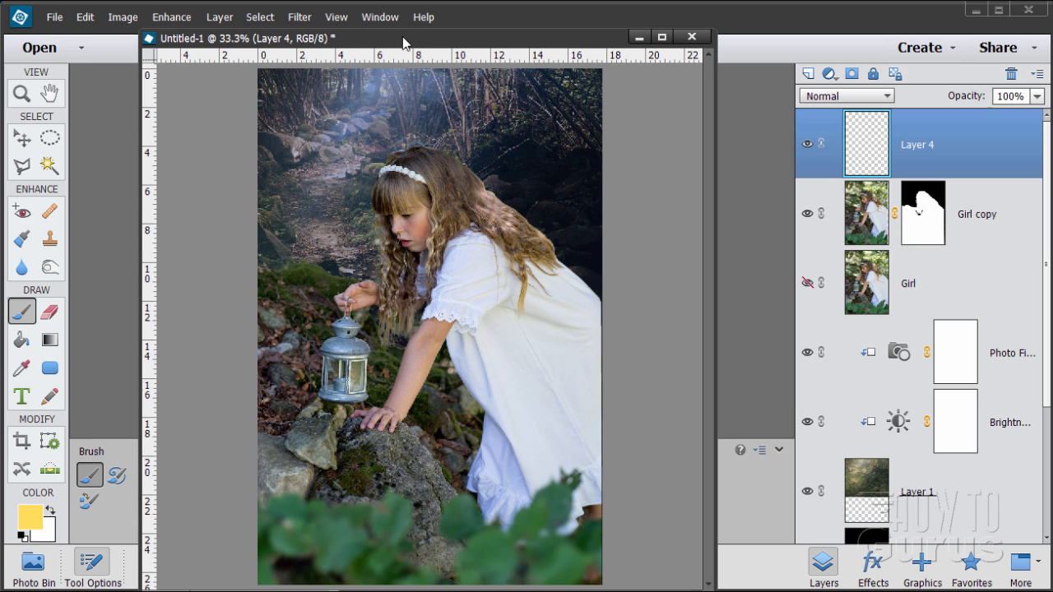
drag(411, 43, 714, 37)
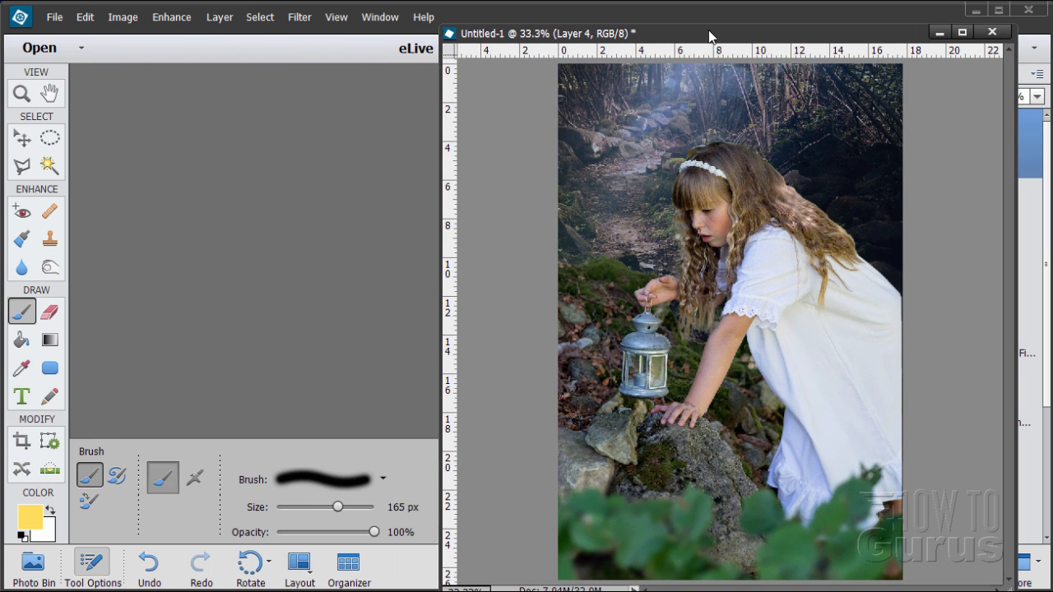
click(335, 508)
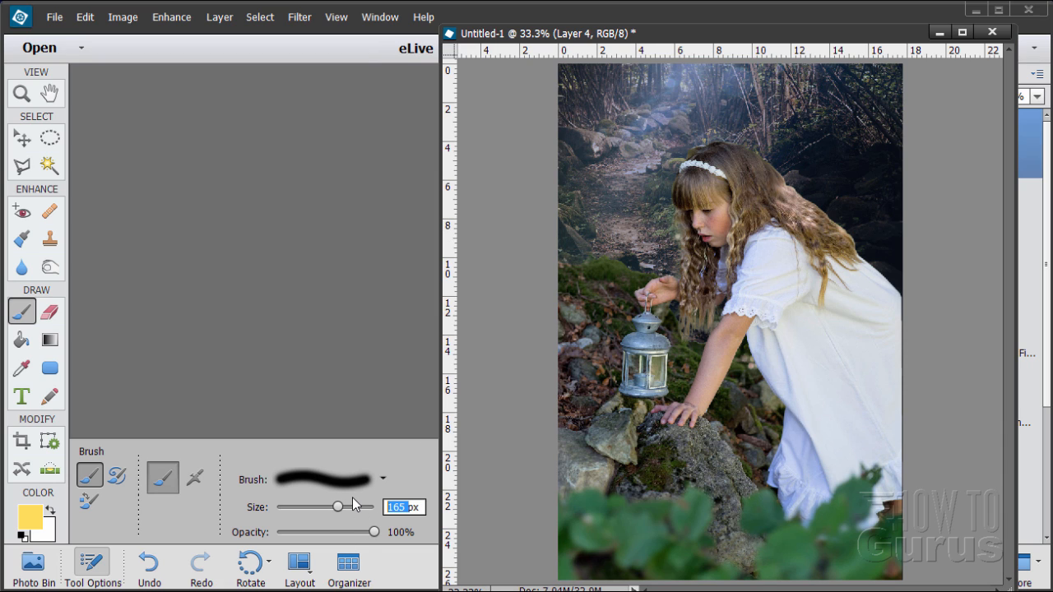
text(100)
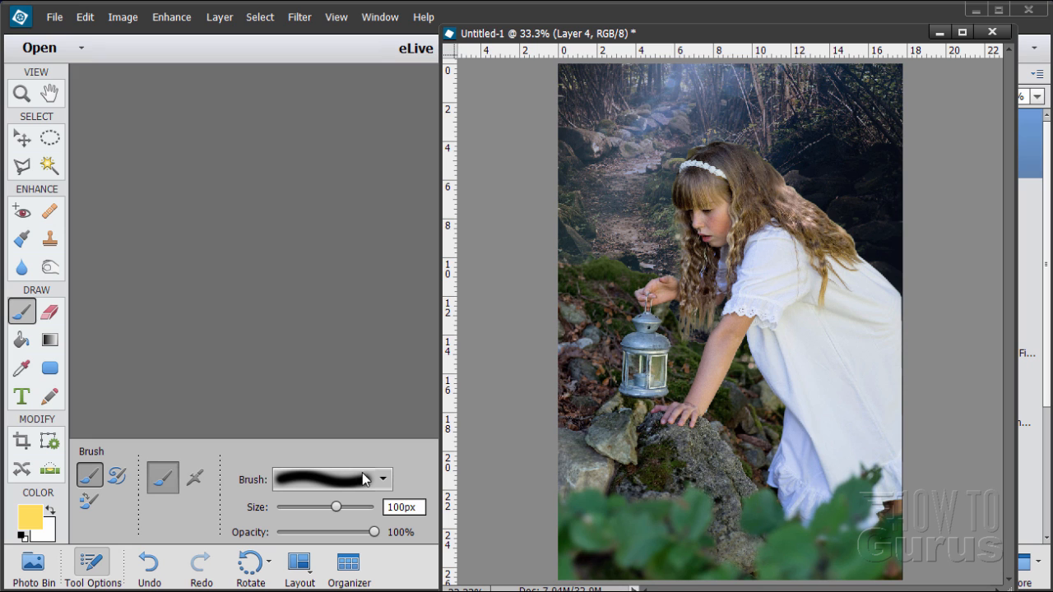
drag(667, 34, 380, 19)
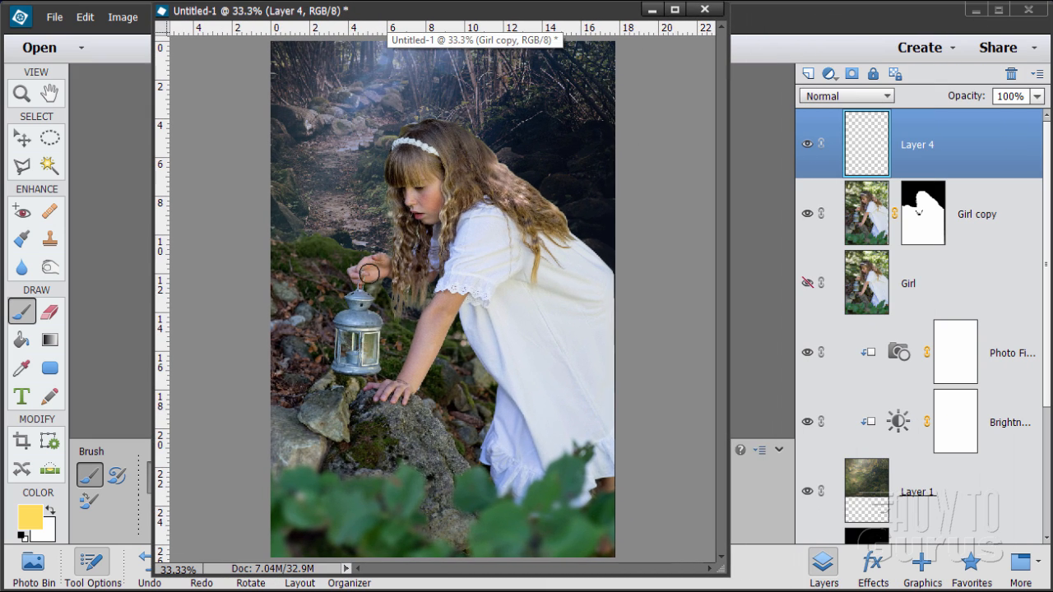
Step: Paint yellow over the girl's lantern hand, face, the front of her hair and the lantern-facing edge of her supporting arm
mouse_move(368, 273)
mouse_down()
mouse_move(407, 259)
mouse_move(419, 276)
mouse_move(413, 241)
mouse_move(401, 249)
mouse_move(416, 288)
mouse_up()
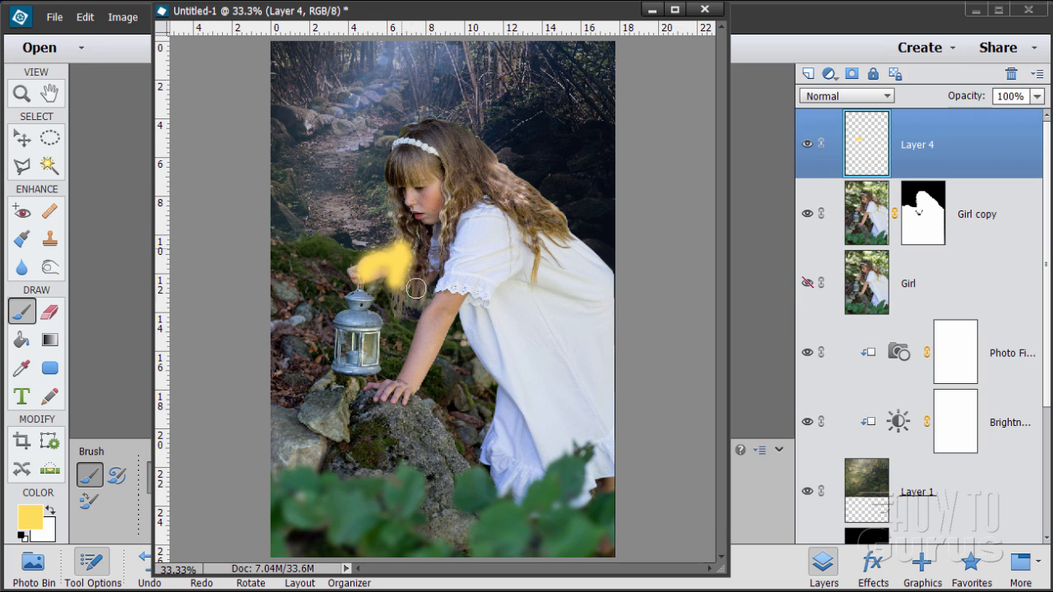
mouse_move(403, 169)
mouse_down()
mouse_move(415, 206)
mouse_move(428, 182)
mouse_move(450, 191)
mouse_move(418, 176)
mouse_move(437, 195)
mouse_move(442, 253)
mouse_move(460, 228)
mouse_move(398, 376)
mouse_move(376, 385)
mouse_up()
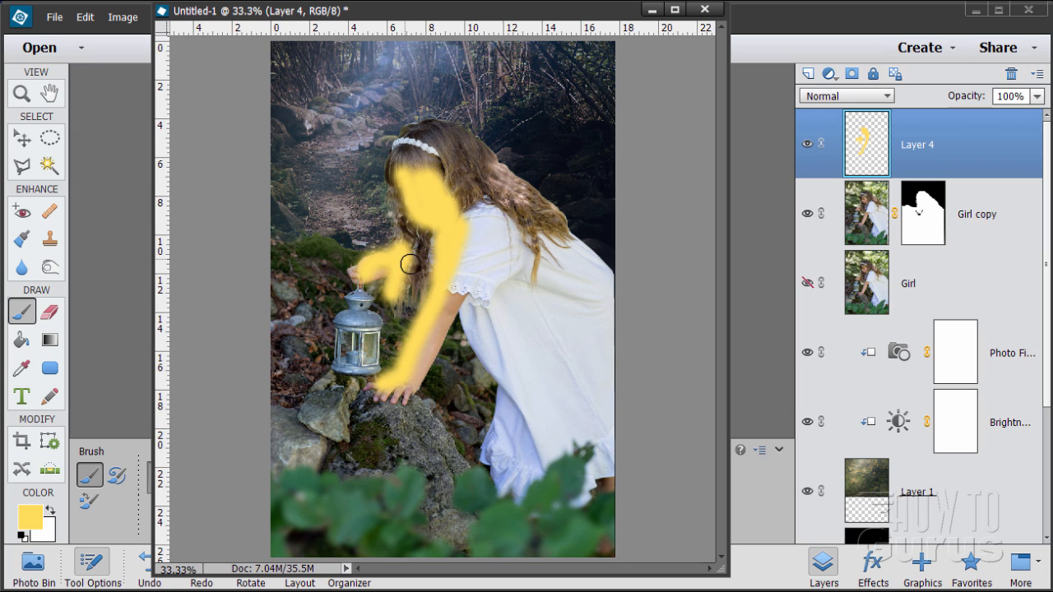
mouse_move(409, 264)
mouse_down()
mouse_move(418, 275)
mouse_move(411, 235)
mouse_move(429, 230)
mouse_up()
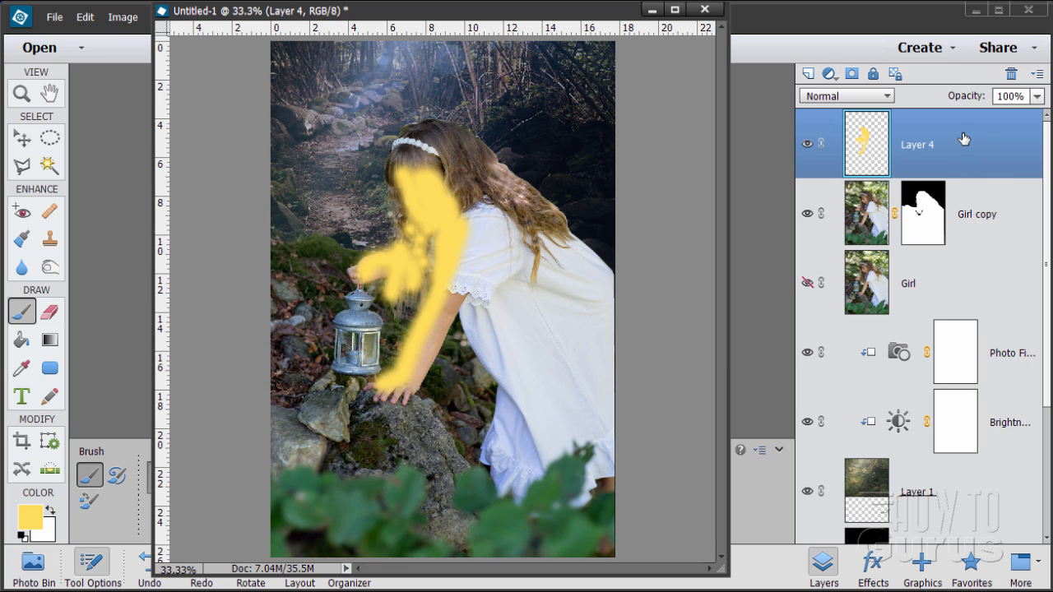
Step: Set the painted yellow layer's blend mode to Overlay and rename the layer Lamp Glow 1
click(847, 98)
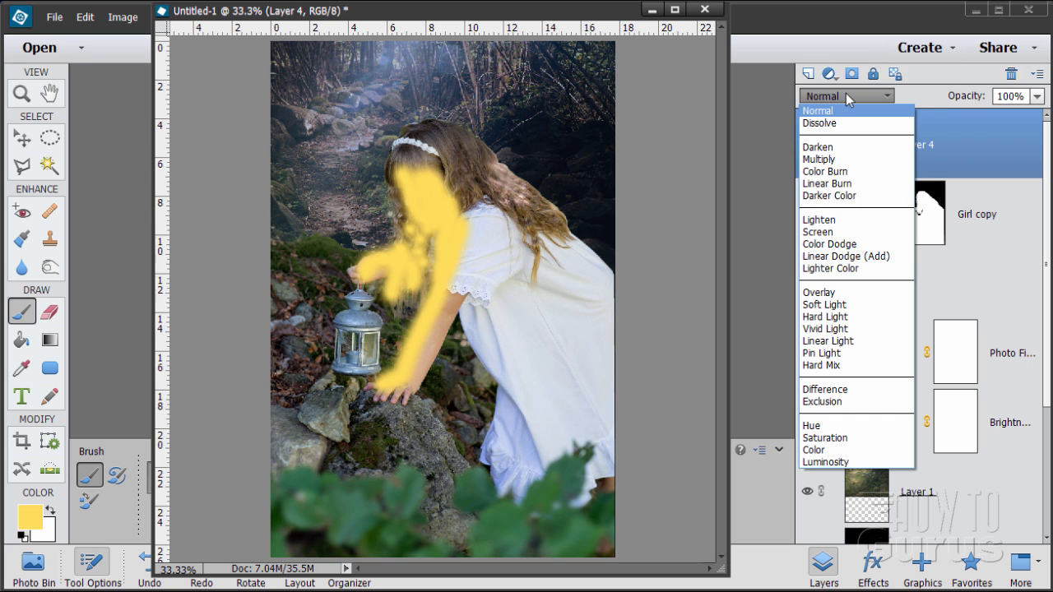
click(825, 291)
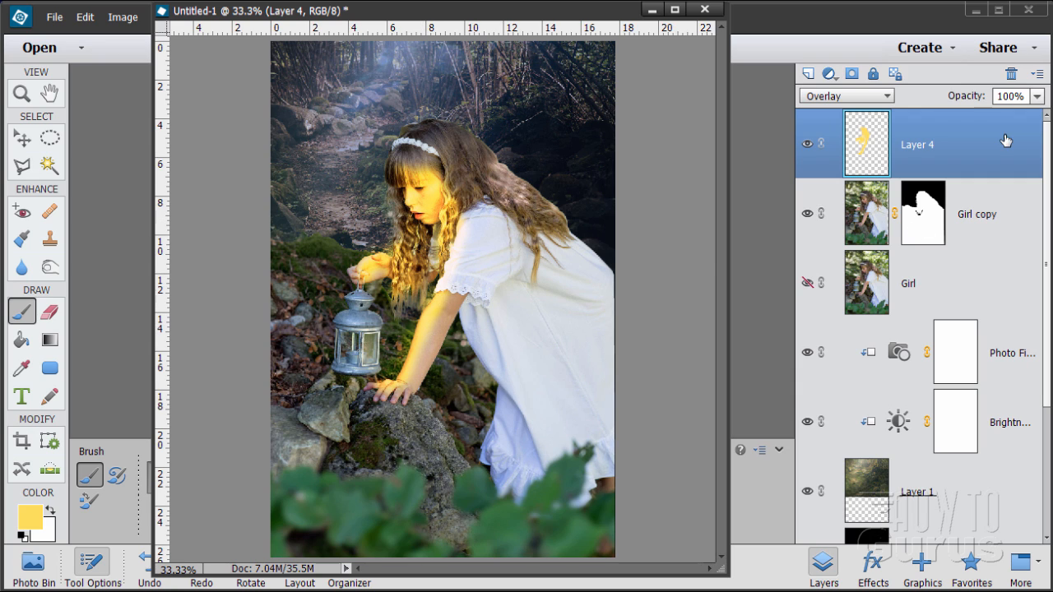
double_click(914, 146)
text(Lamp Glow 1)
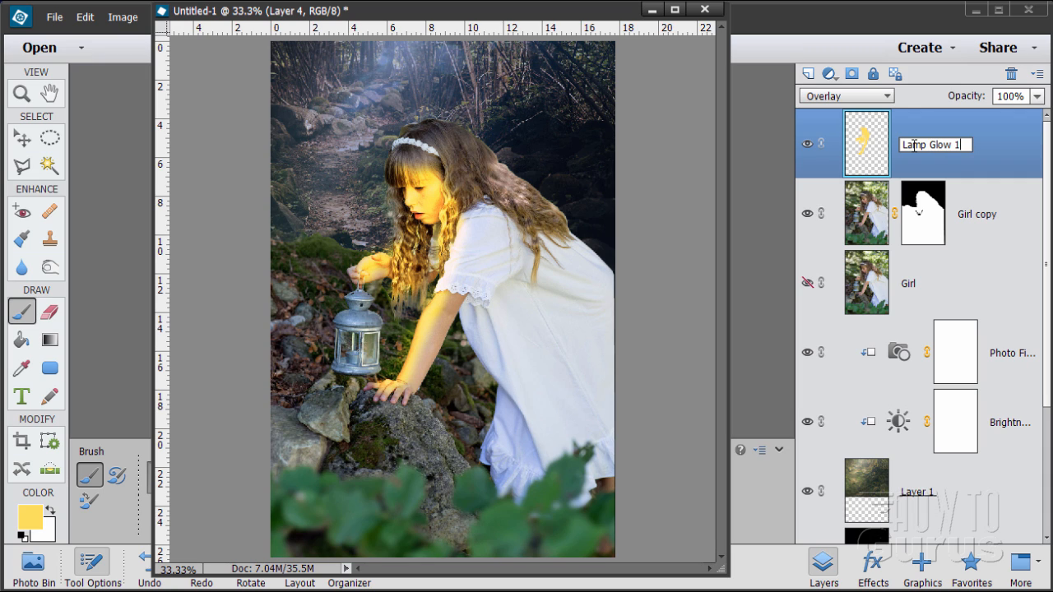
Step: Confirm the name Lamp Glow 1 for the yellow layer
key(Return)
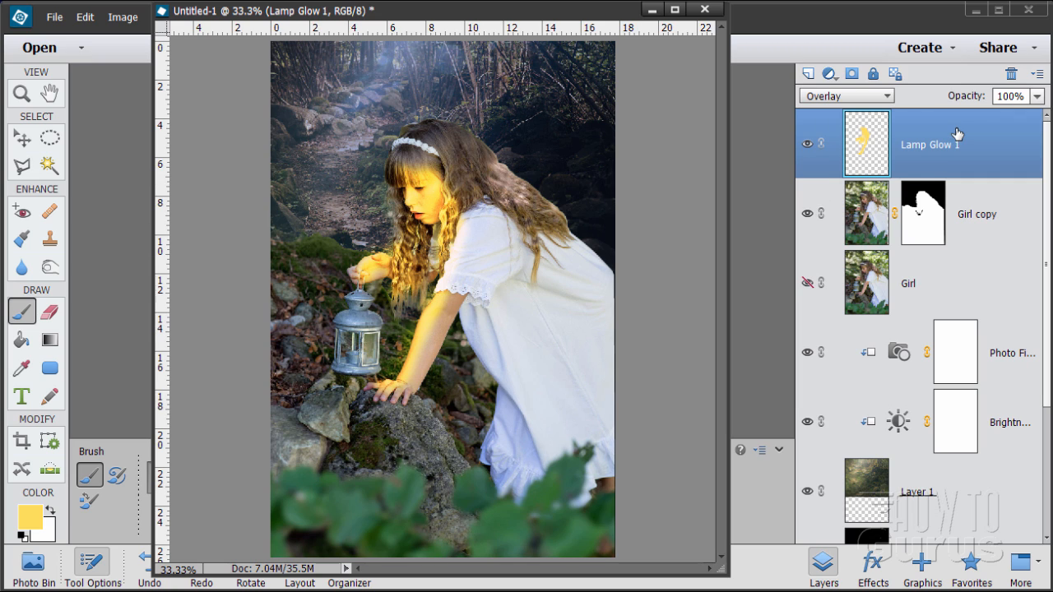
Step: Try a lower opacity on the Lamp Glow 1 layer
click(1038, 96)
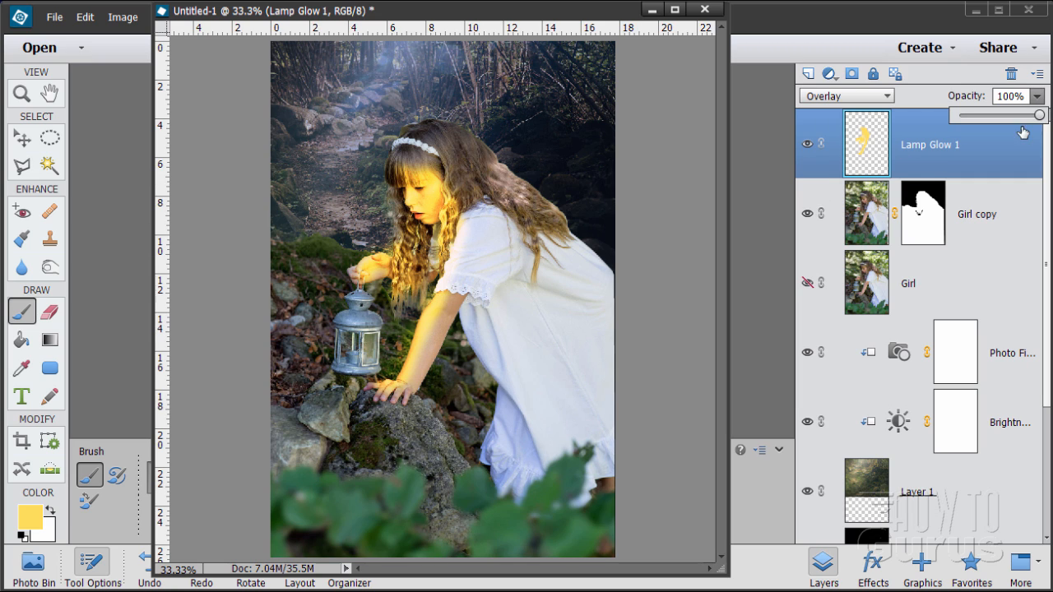
drag(1019, 116, 1047, 127)
click(1038, 99)
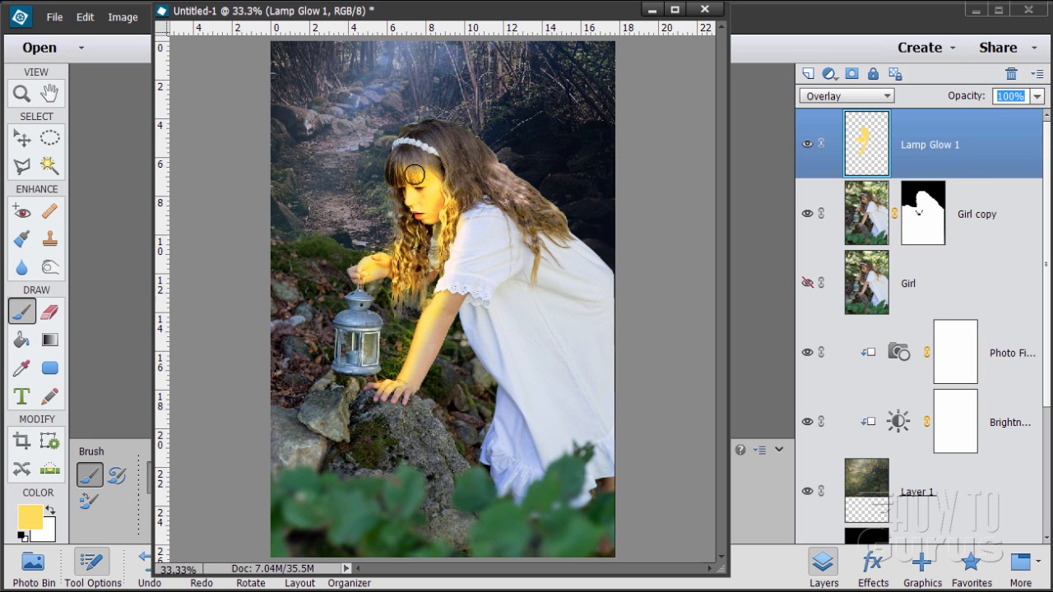
Step: Add a Hue/Saturation adjustment layer clipped to the Lamp Glow 1 layer
drag(433, 12, 473, 50)
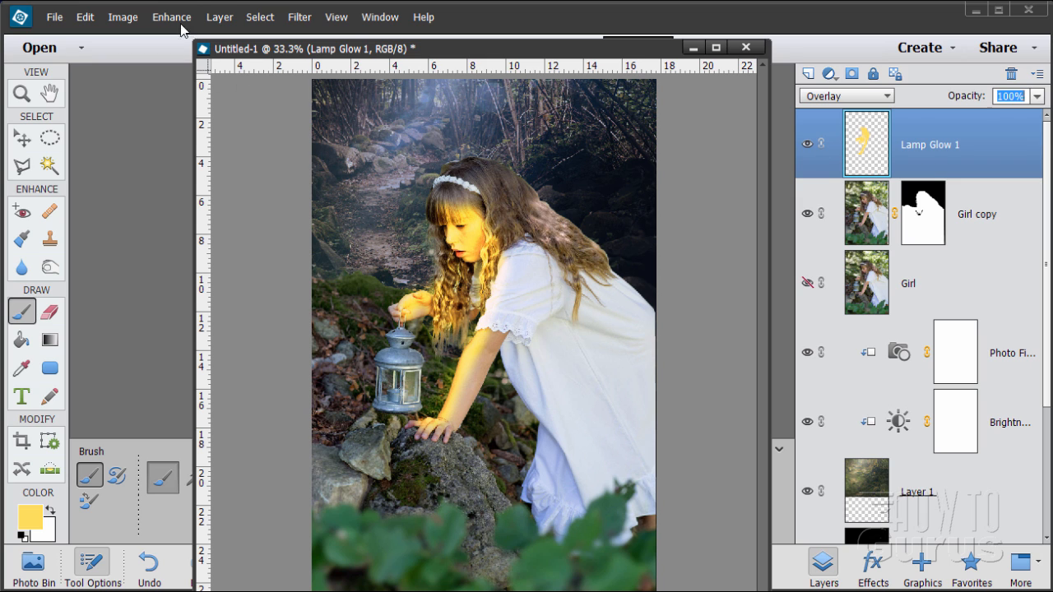
click(219, 16)
mouse_move(280, 153)
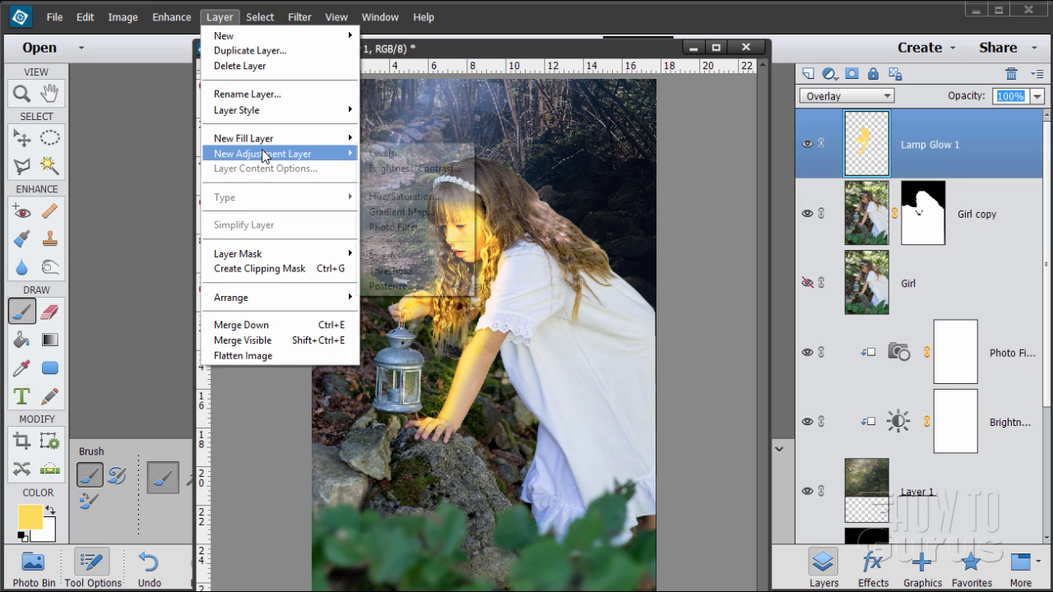
click(389, 199)
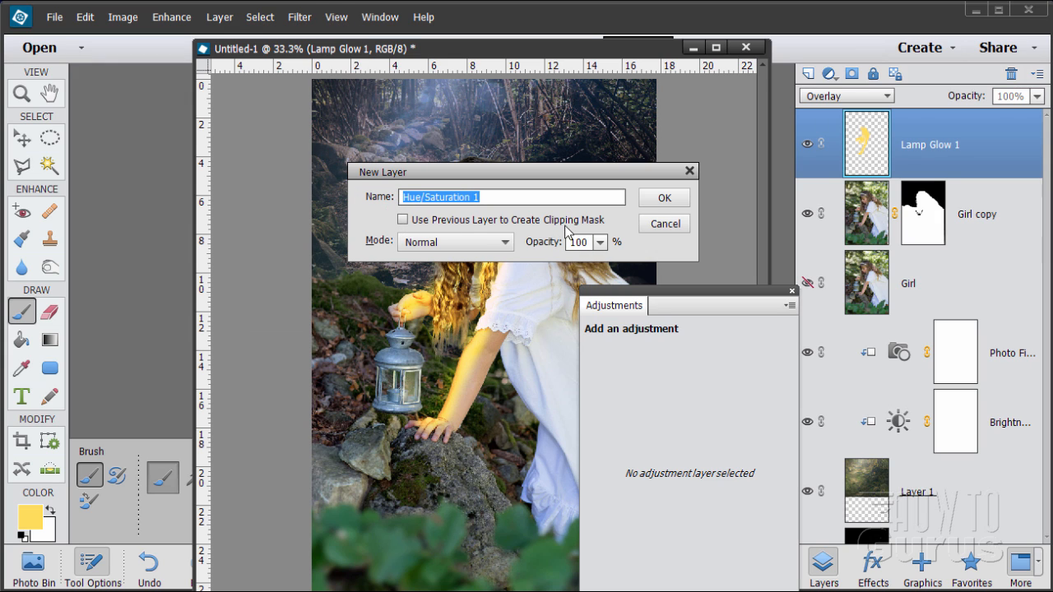
click(403, 219)
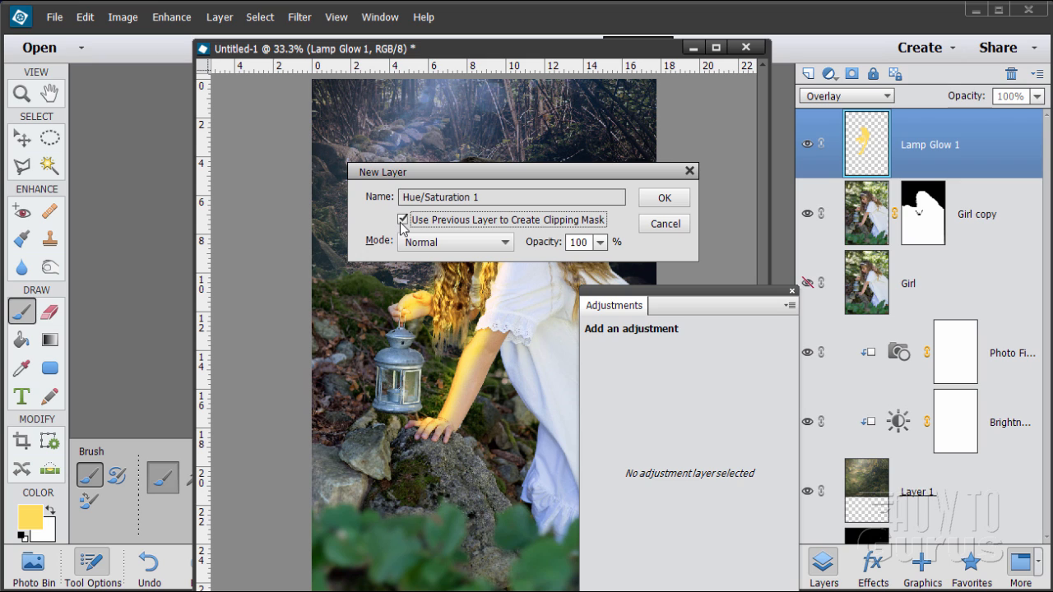
click(664, 199)
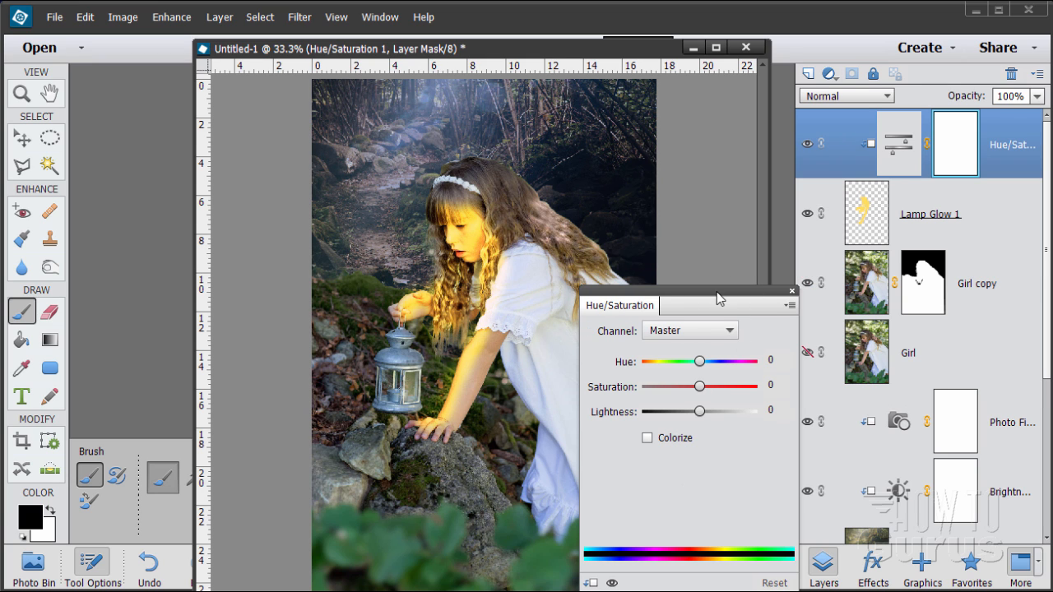
Step: Set the clipped adjustment to Hue -6, Saturation -6 and Lightness -10 to make the lamp glow more orange
drag(717, 305, 725, 255)
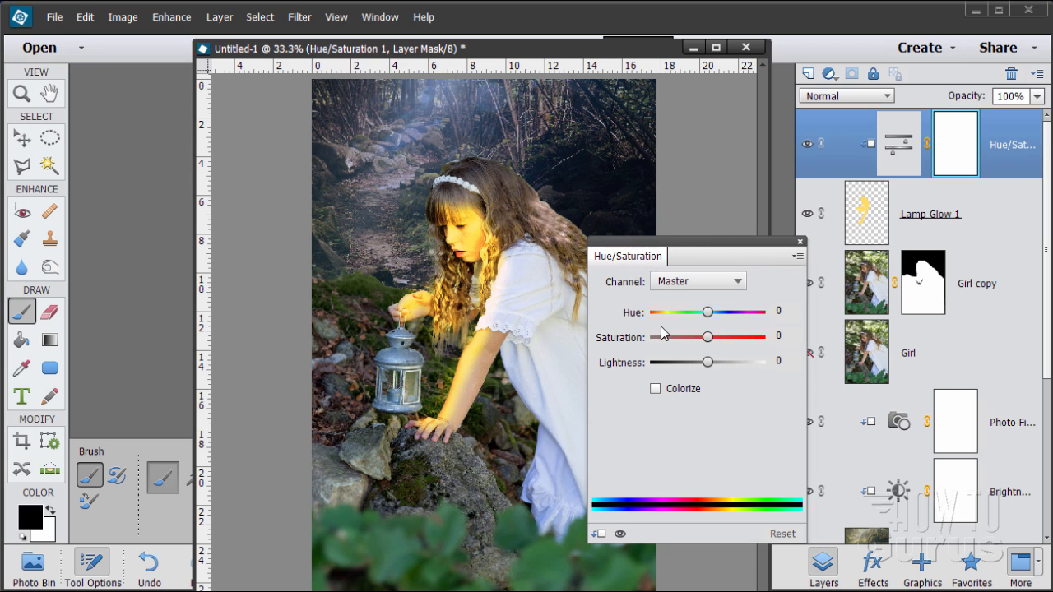
drag(712, 368, 704, 321)
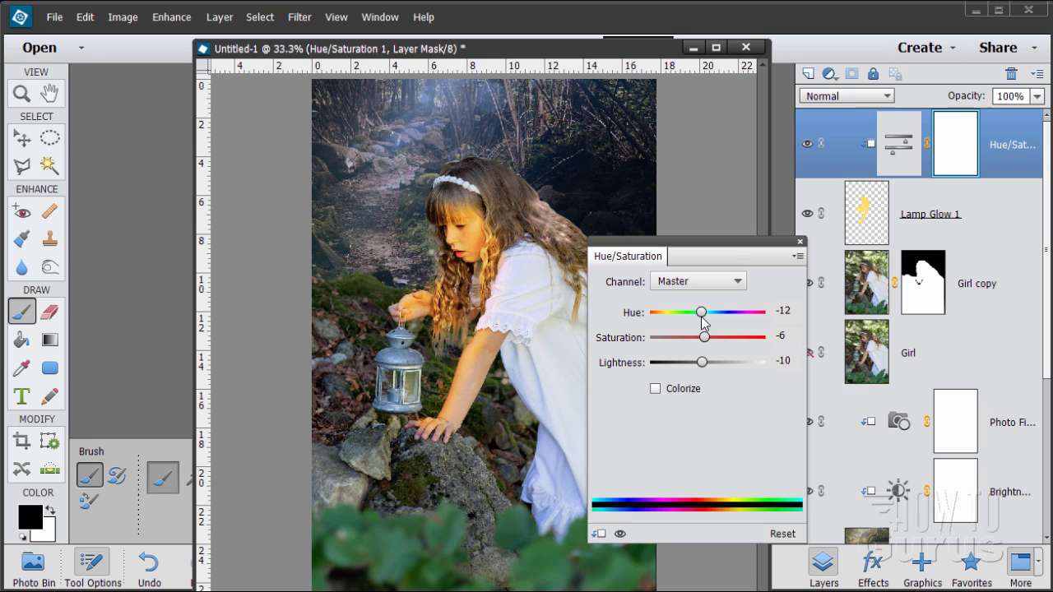
drag(703, 316, 705, 316)
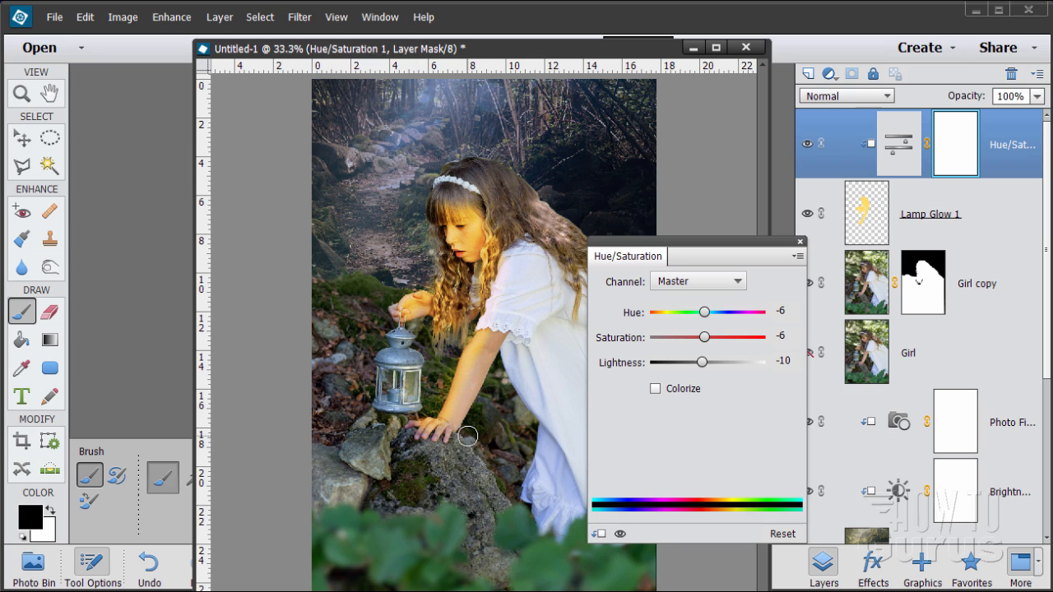
click(800, 242)
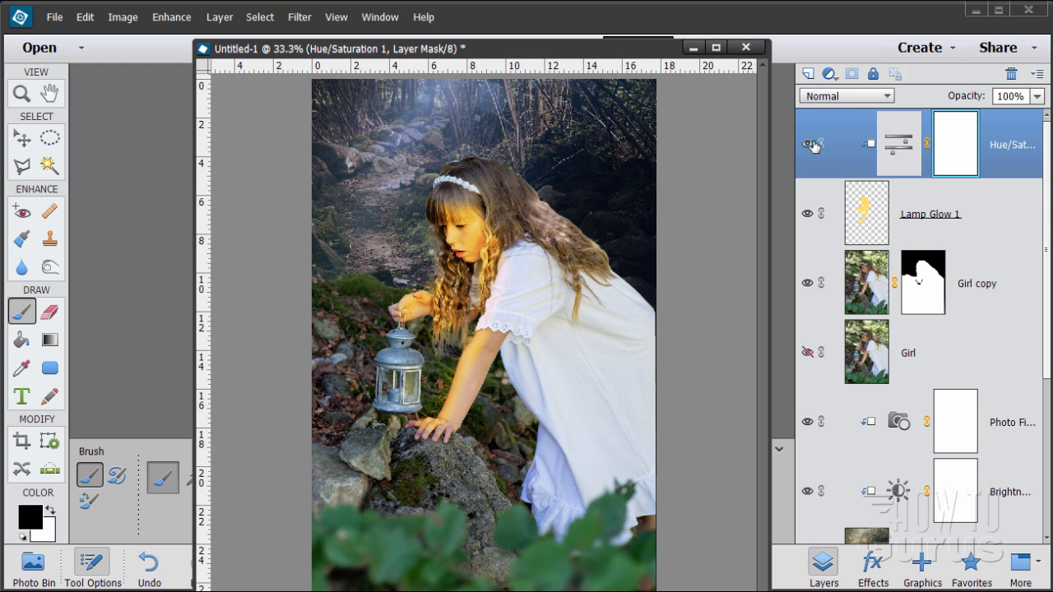
Step: Create a new layer at the top of the stack and paint the girl's face with the warm yellow #ffde5b
click(809, 73)
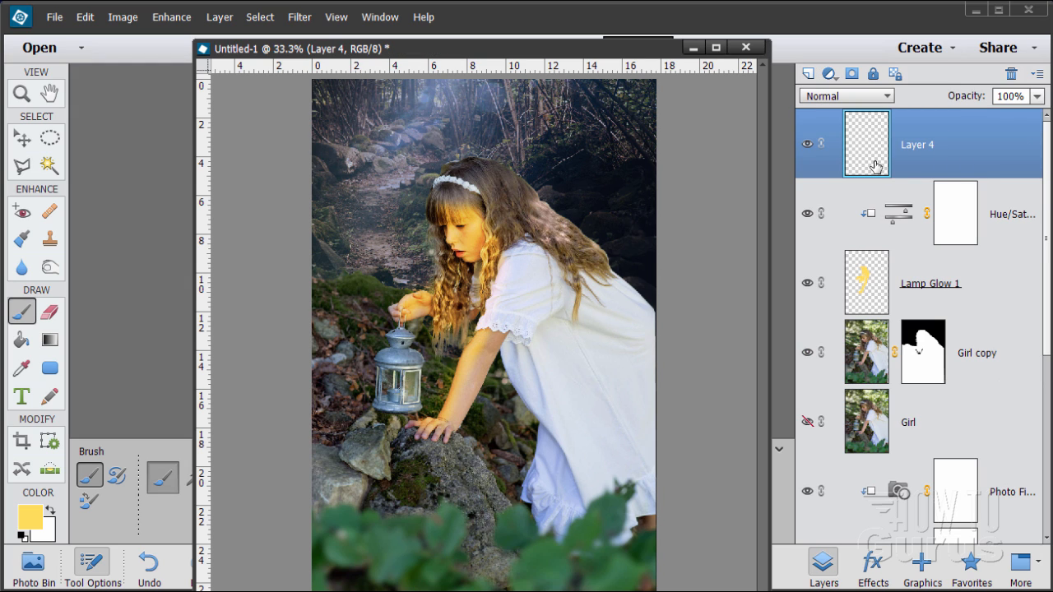
click(31, 526)
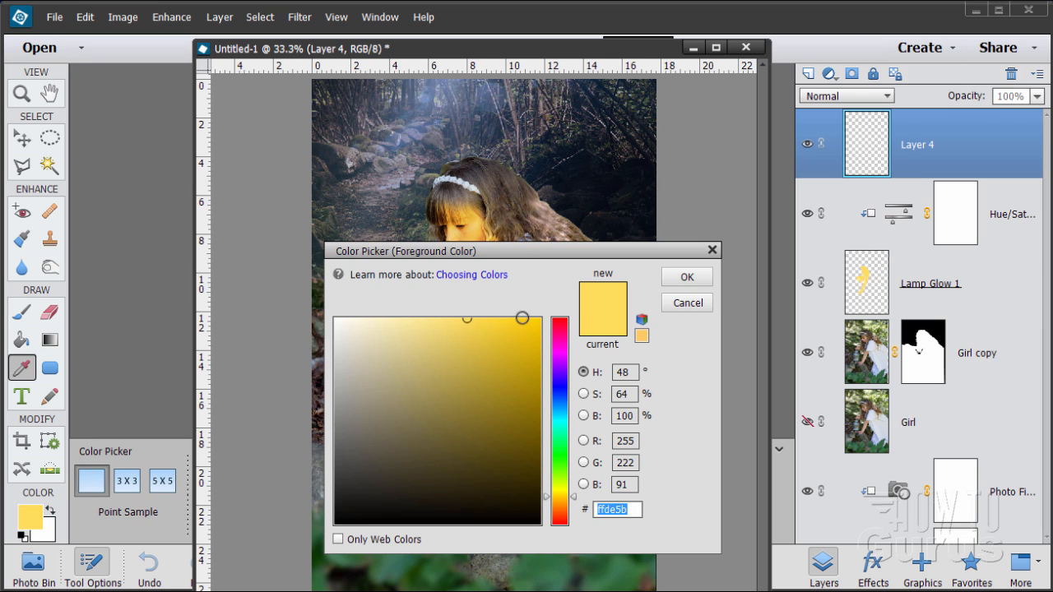
click(687, 277)
mouse_move(461, 224)
mouse_down()
mouse_move(451, 224)
mouse_move(465, 252)
mouse_move(455, 222)
mouse_move(462, 254)
mouse_move(450, 242)
mouse_up()
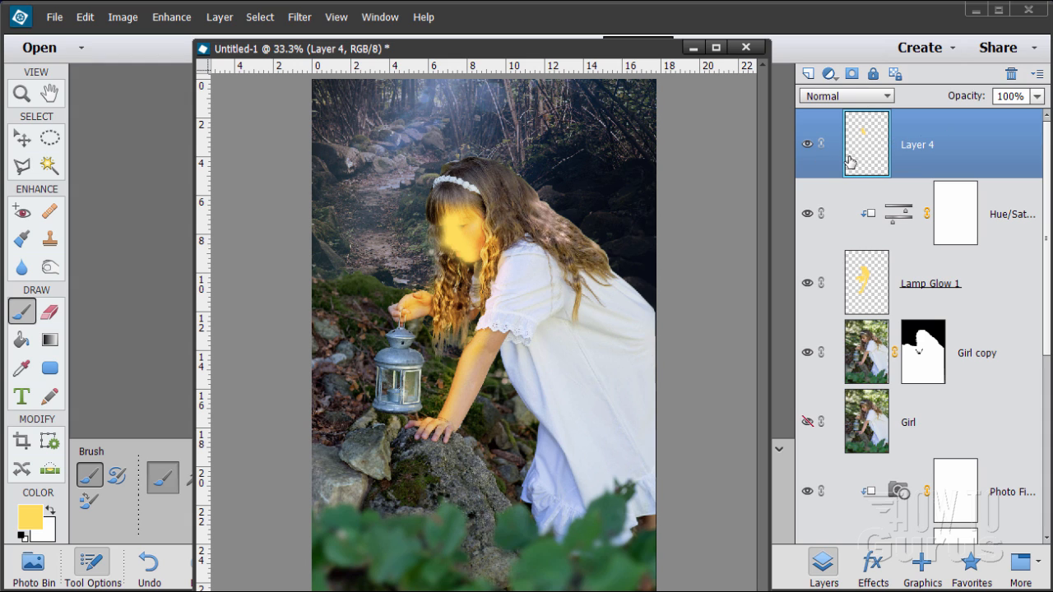
Step: Set the face paint layer's blend mode to Soft Light and rename the layer Face Glow
click(855, 96)
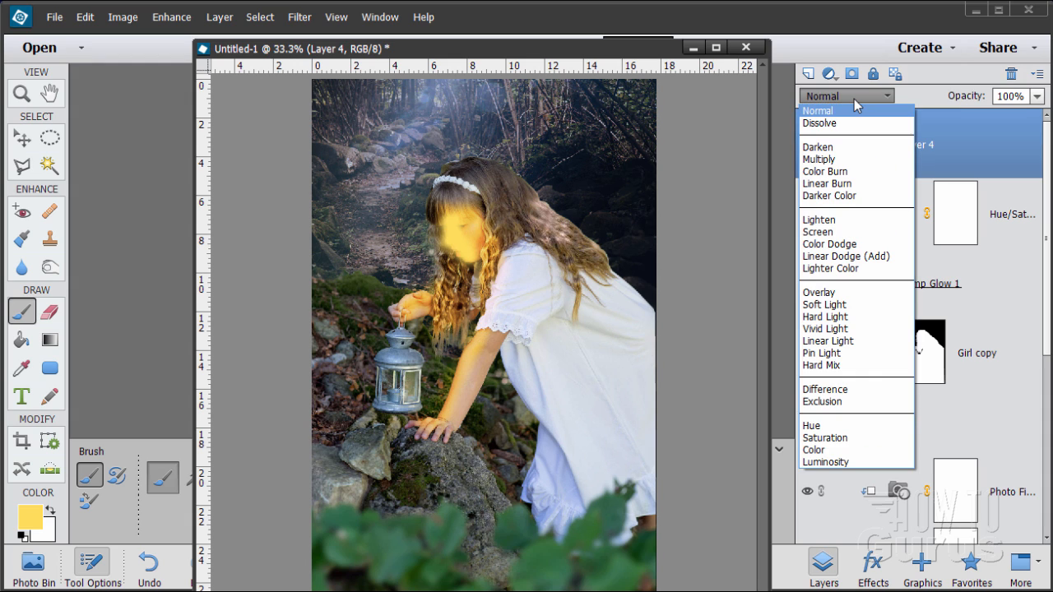
click(824, 304)
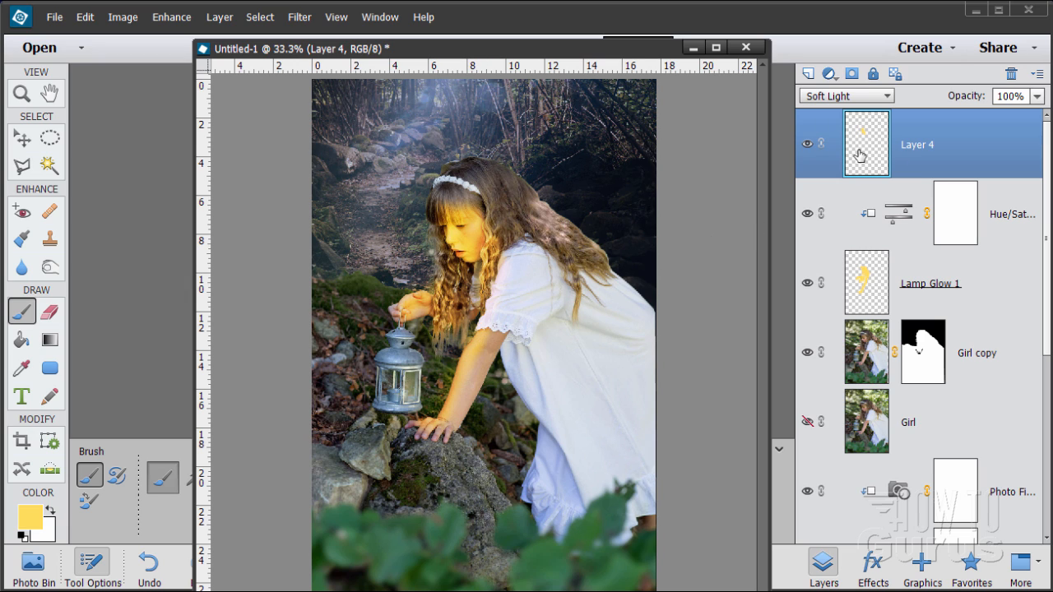
double_click(919, 145)
text(Face Glow)
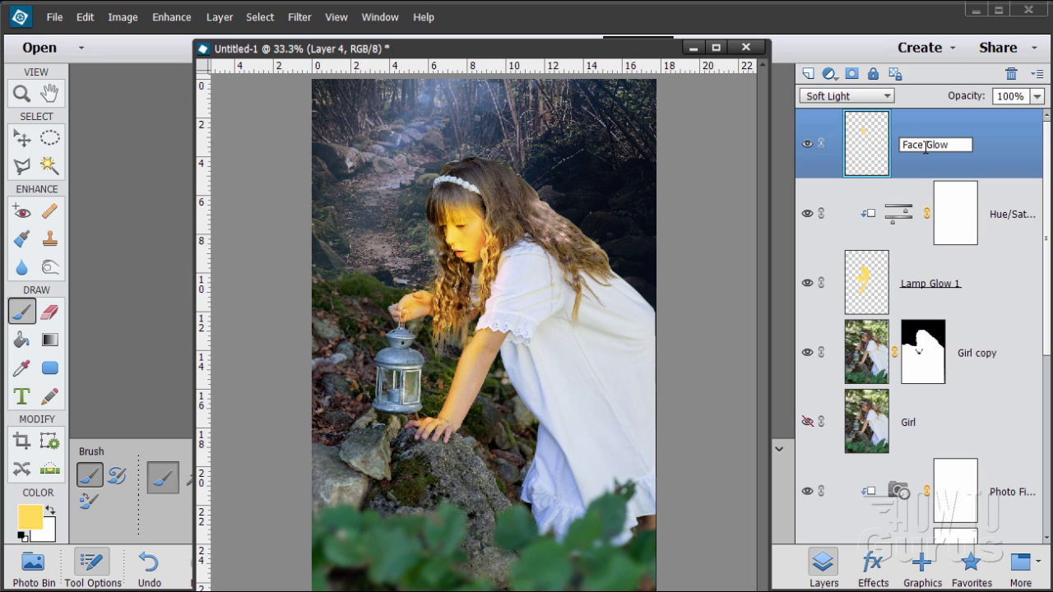
key(Return)
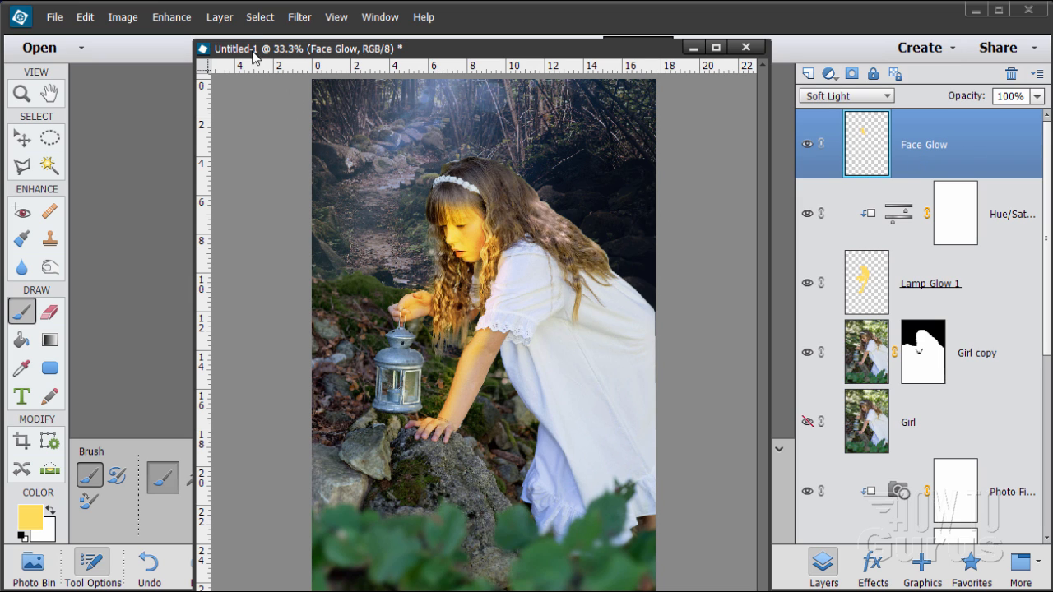
Step: Add a second Hue/Saturation adjustment layer, clipped to the Face Glow layer
click(222, 20)
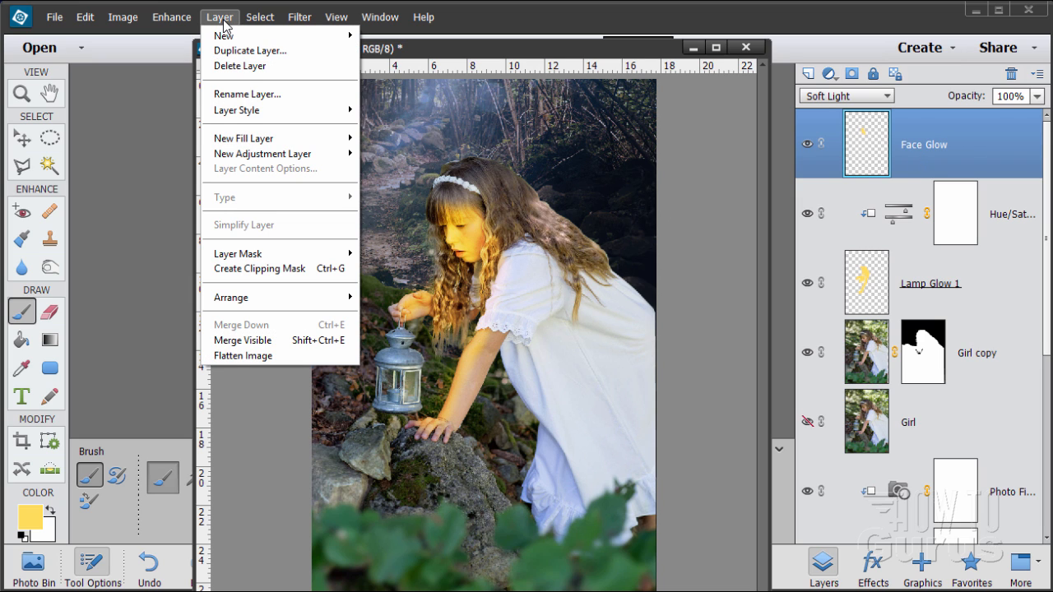
mouse_move(247, 162)
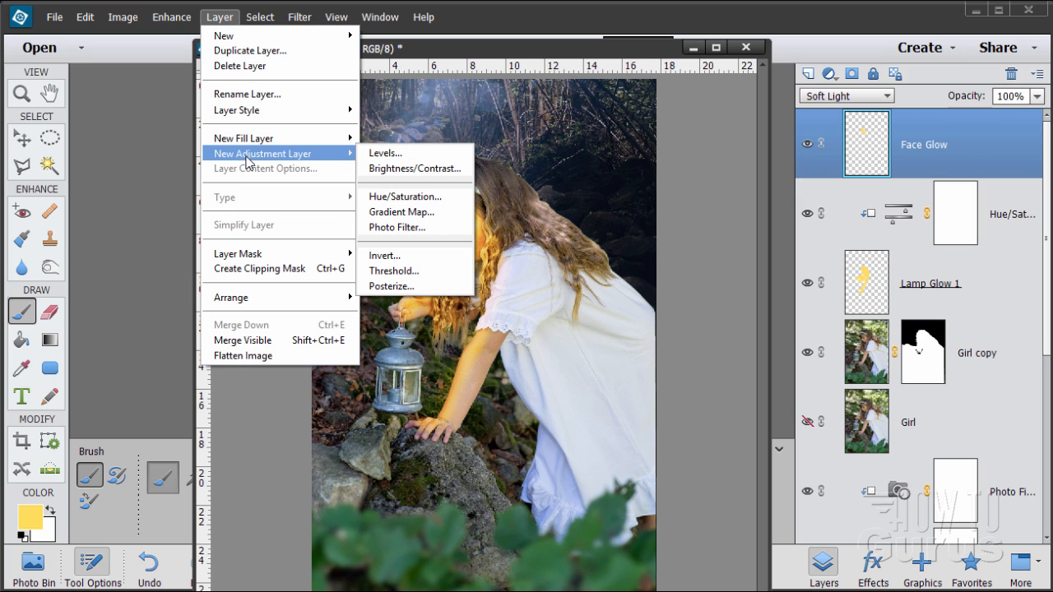
click(403, 197)
click(402, 219)
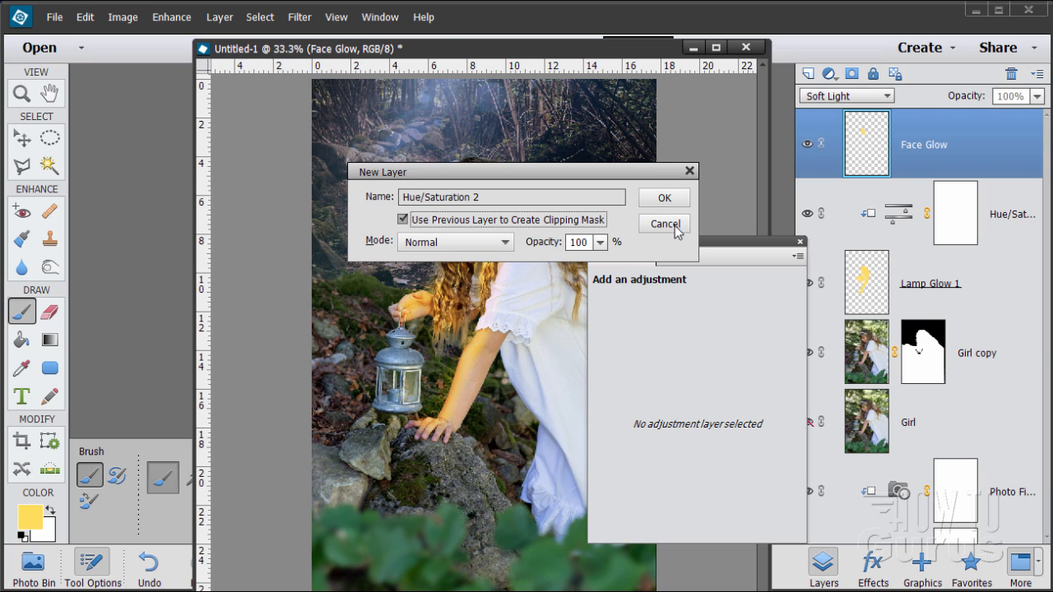
click(669, 197)
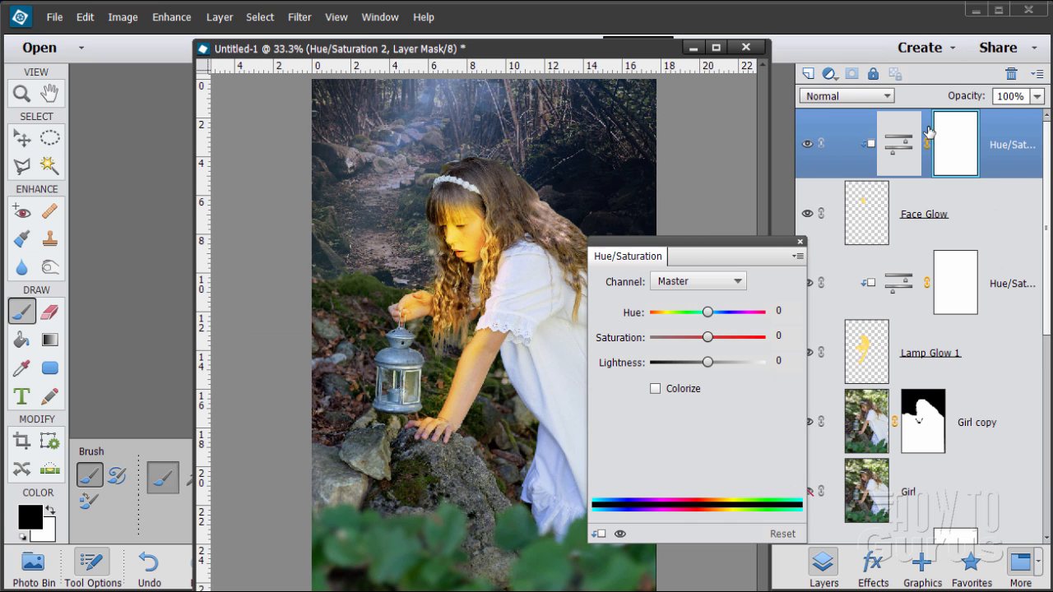
click(799, 242)
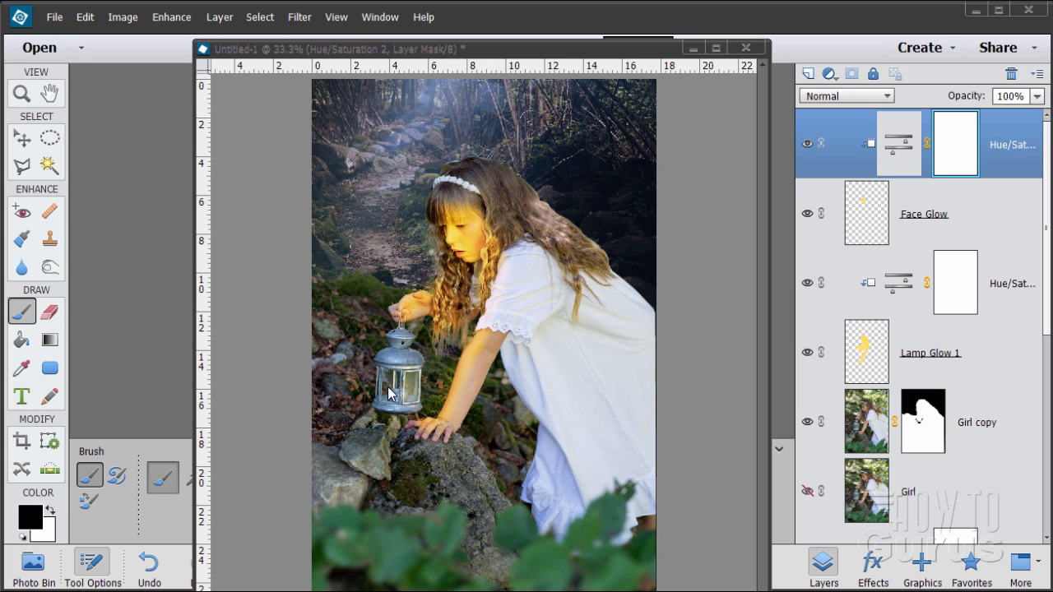
Step: On the Girl copy layer's image, outline the lantern's whole glass-and-frame section with a Polygonal Lasso selection between the domed top and the base
click(25, 89)
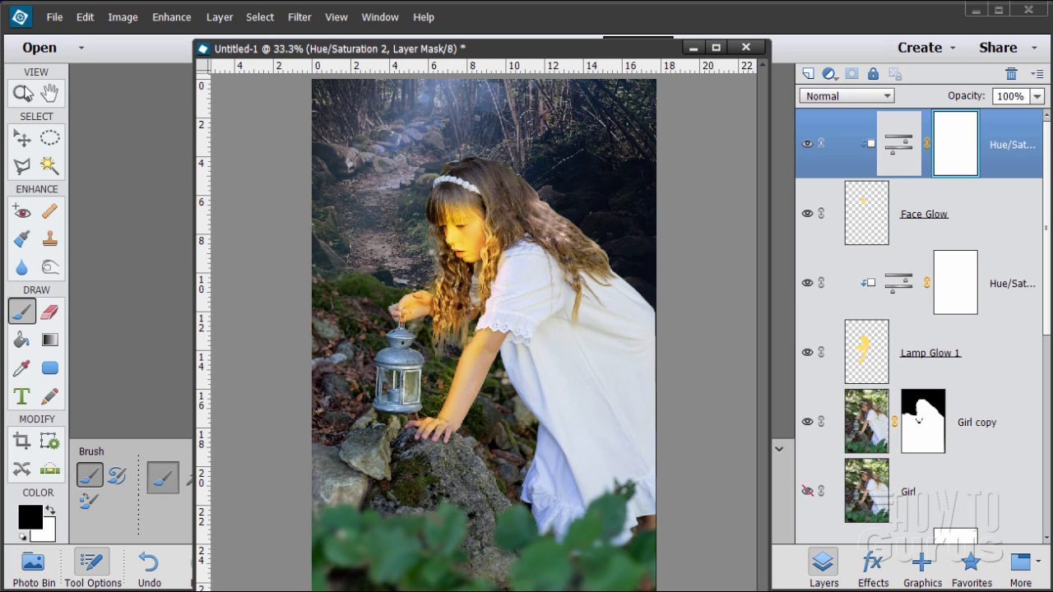
click(25, 95)
click(407, 385)
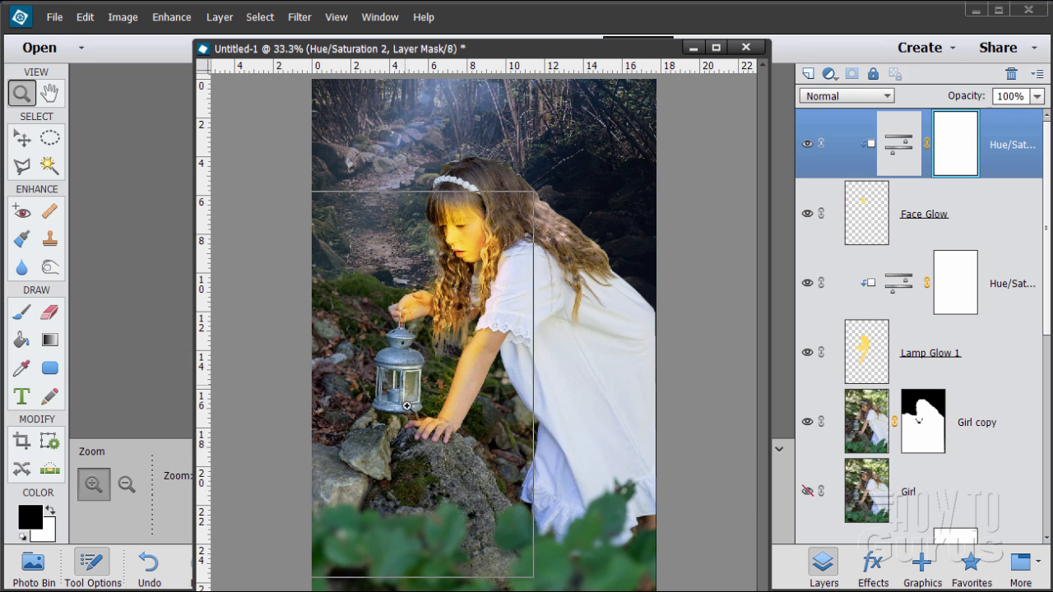
click(404, 408)
click(314, 404)
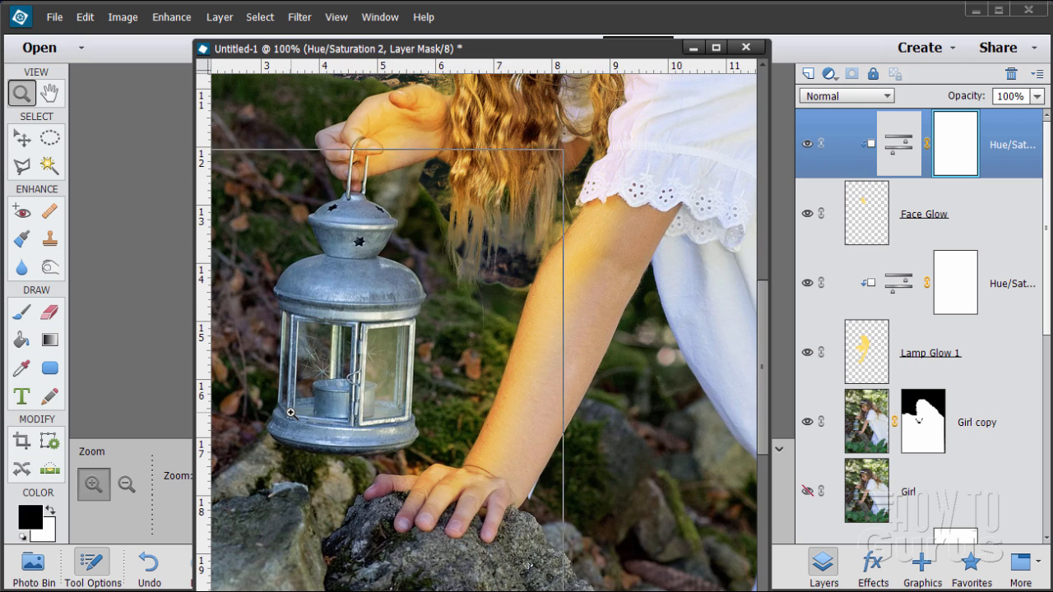
click(291, 413)
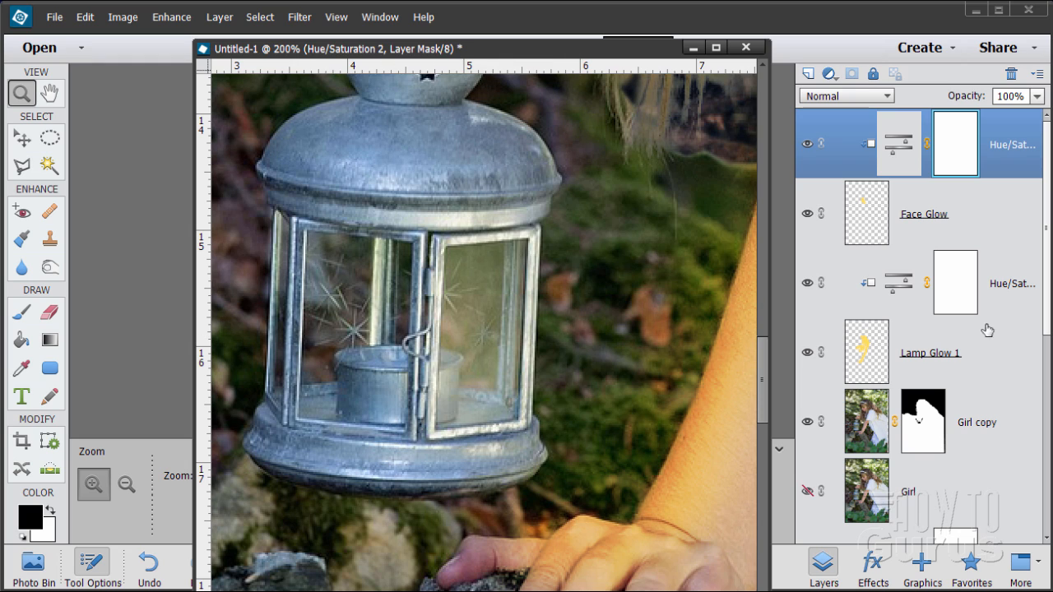
click(881, 426)
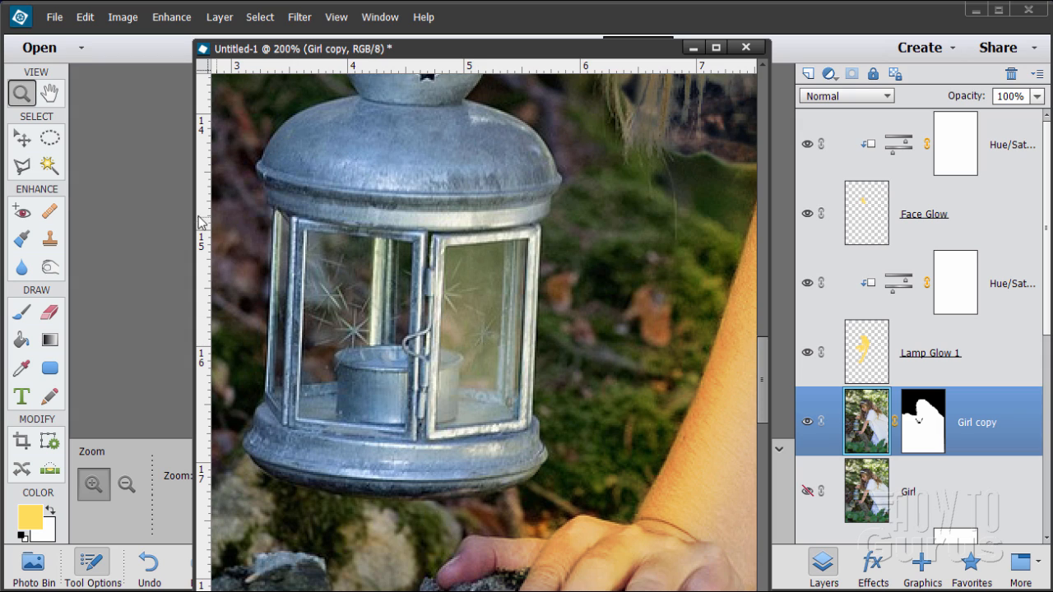
click(24, 169)
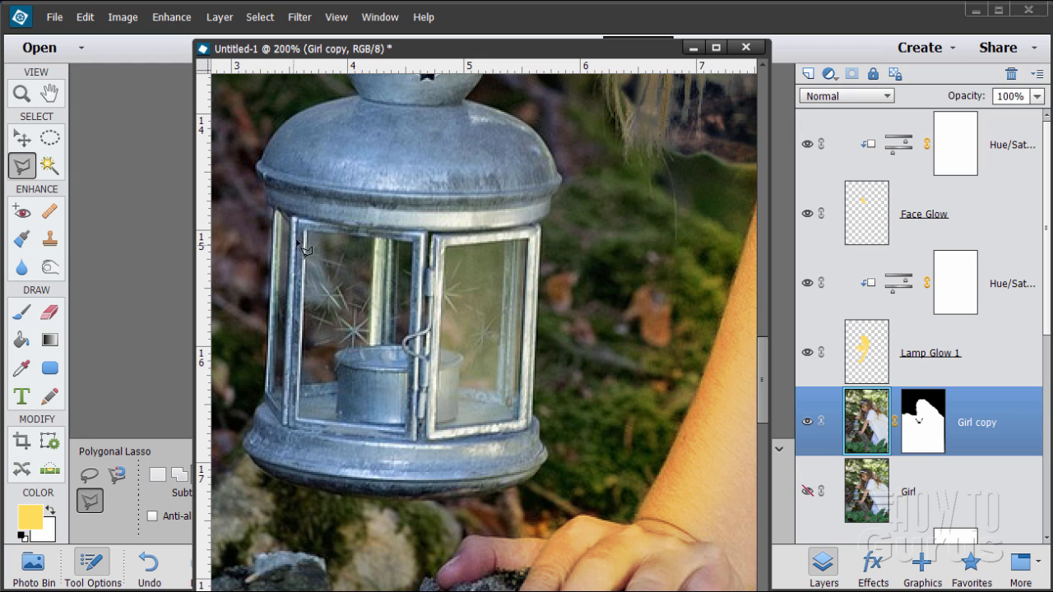
click(273, 209)
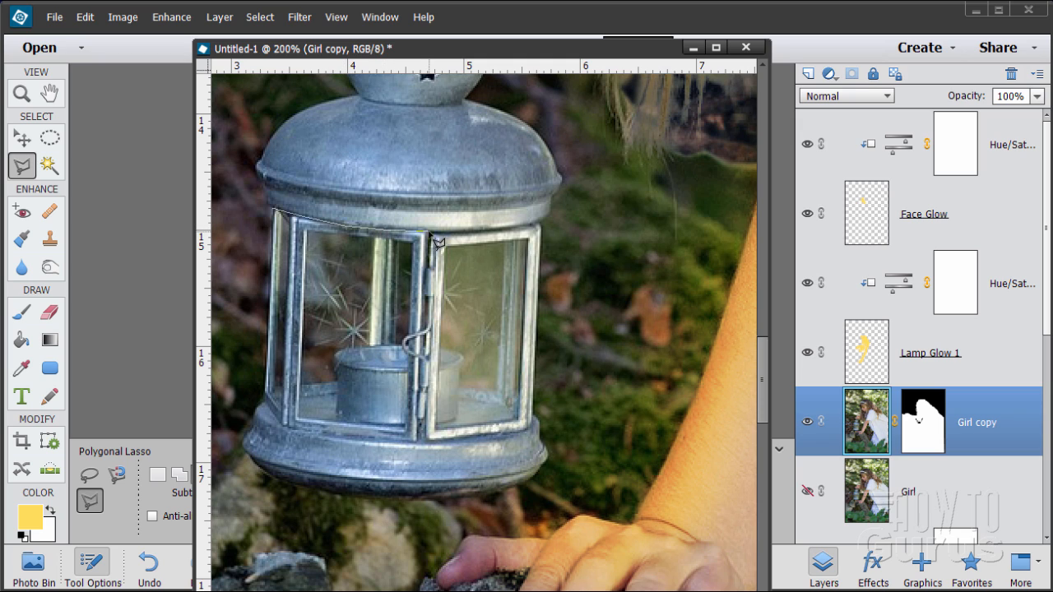
click(543, 235)
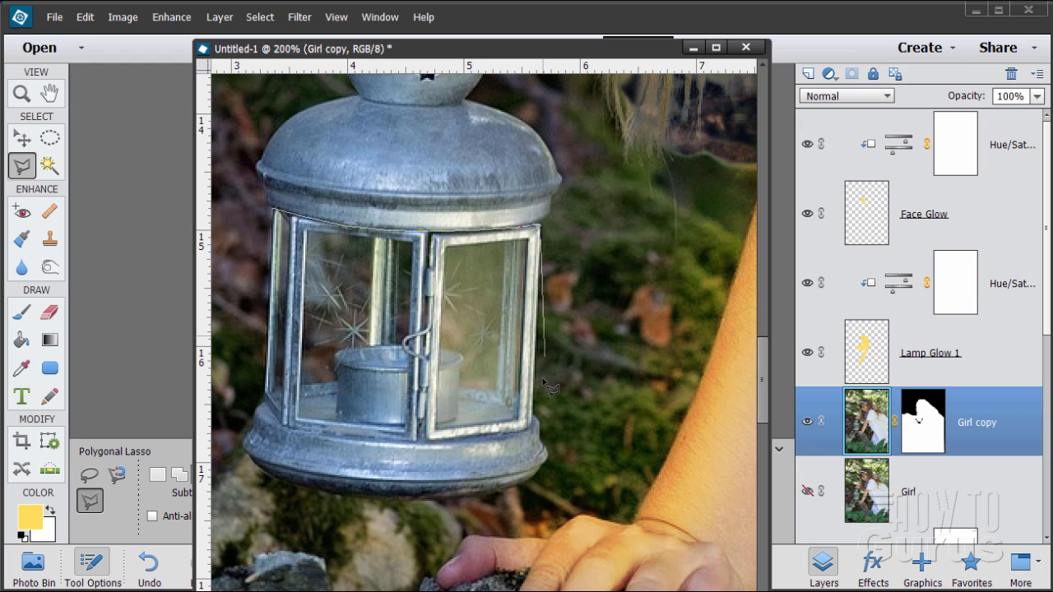
click(527, 429)
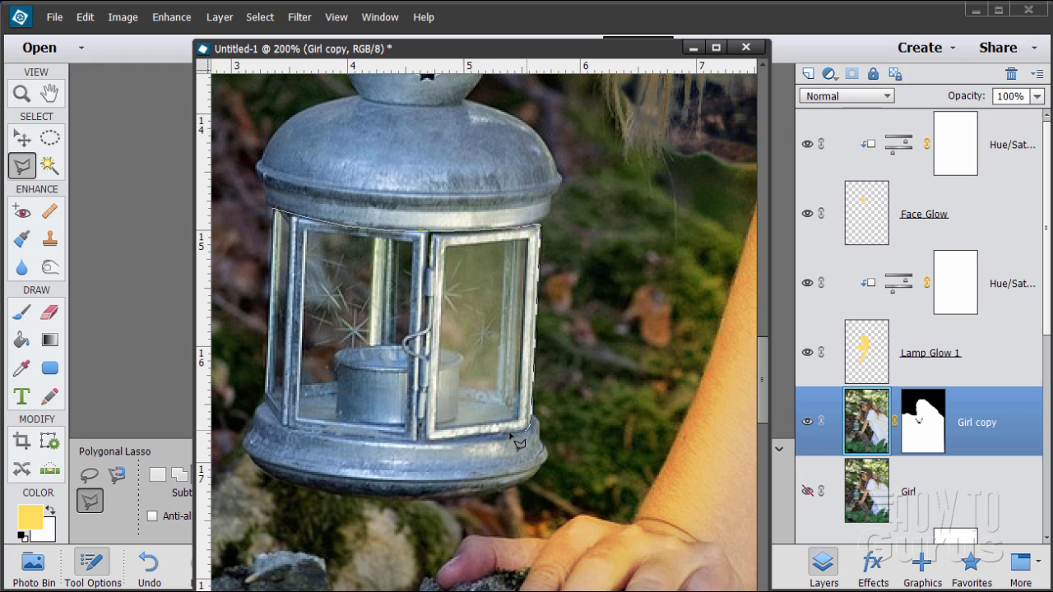
click(416, 440)
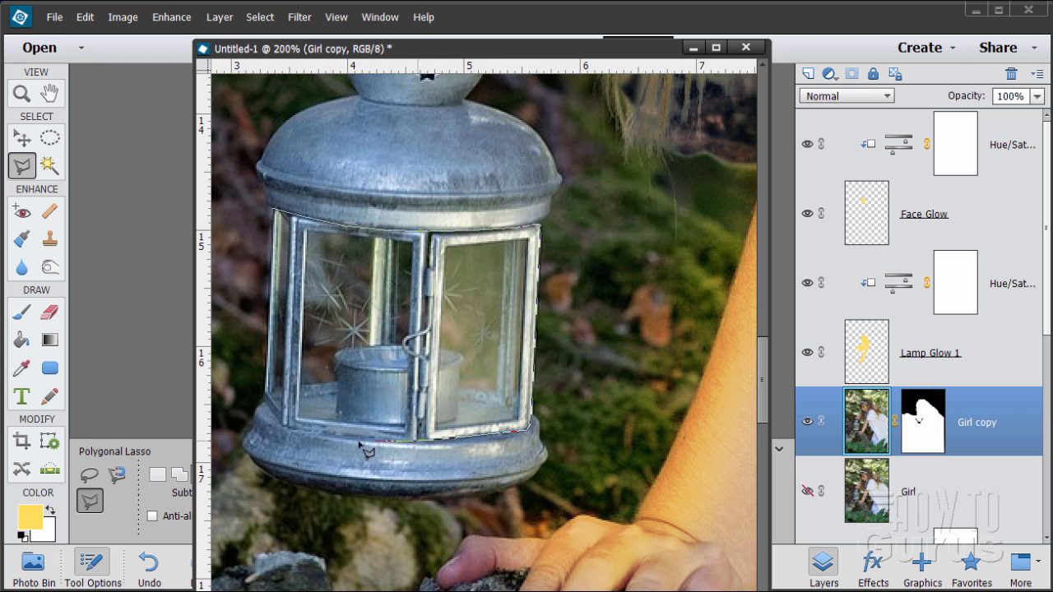
click(264, 394)
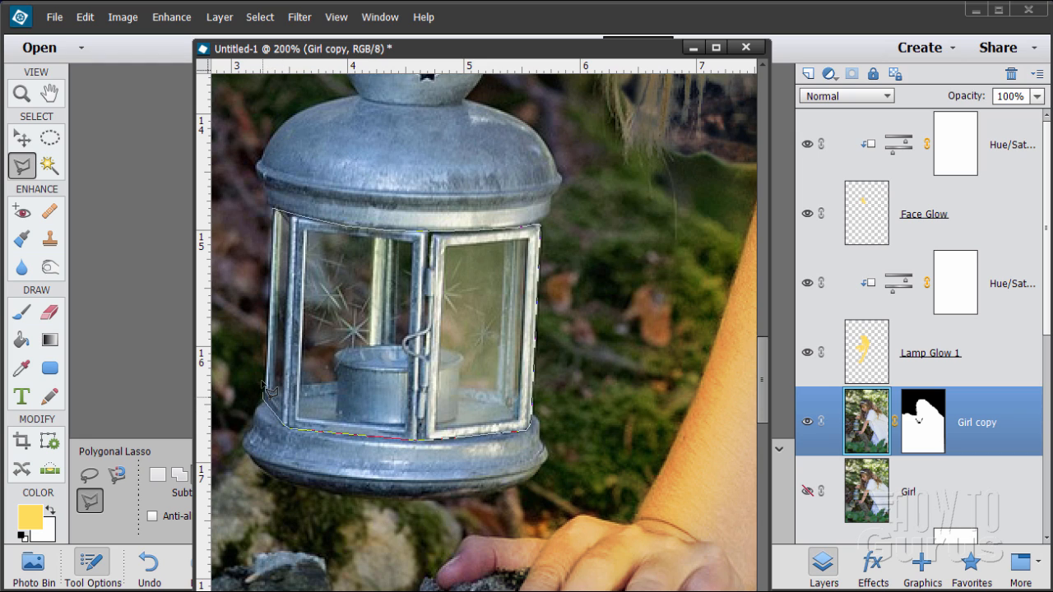
click(276, 214)
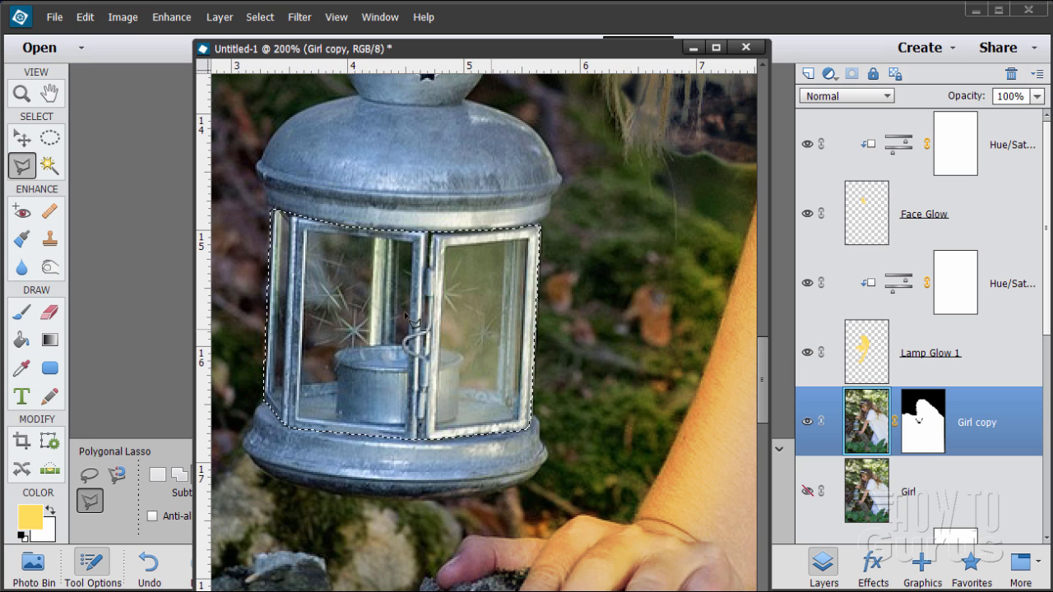
Step: Copy the selected lantern glass section to a new layer and rename that layer Lamp Panes
click(219, 16)
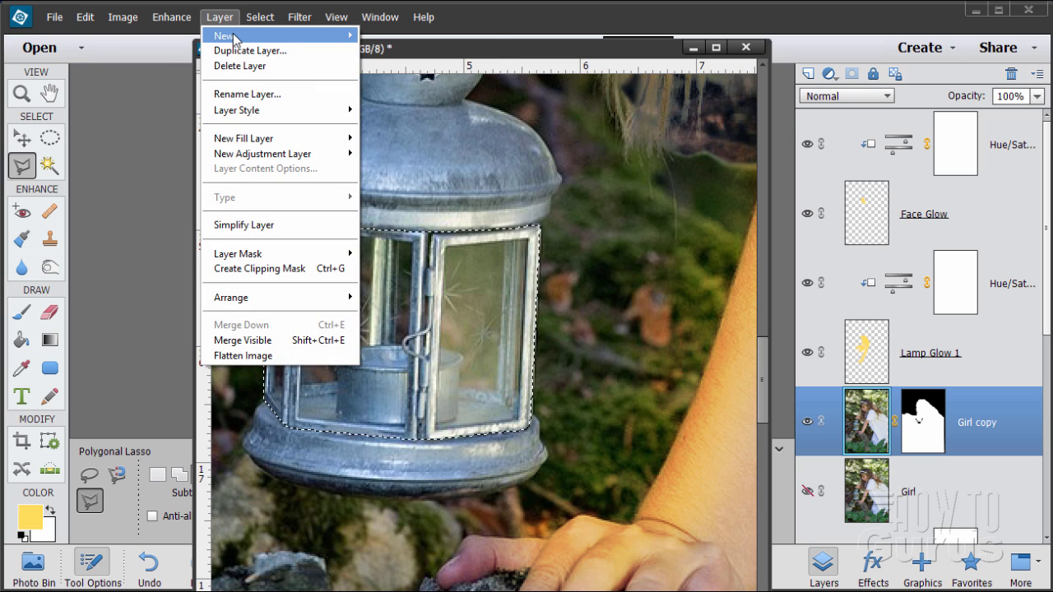
mouse_move(235, 38)
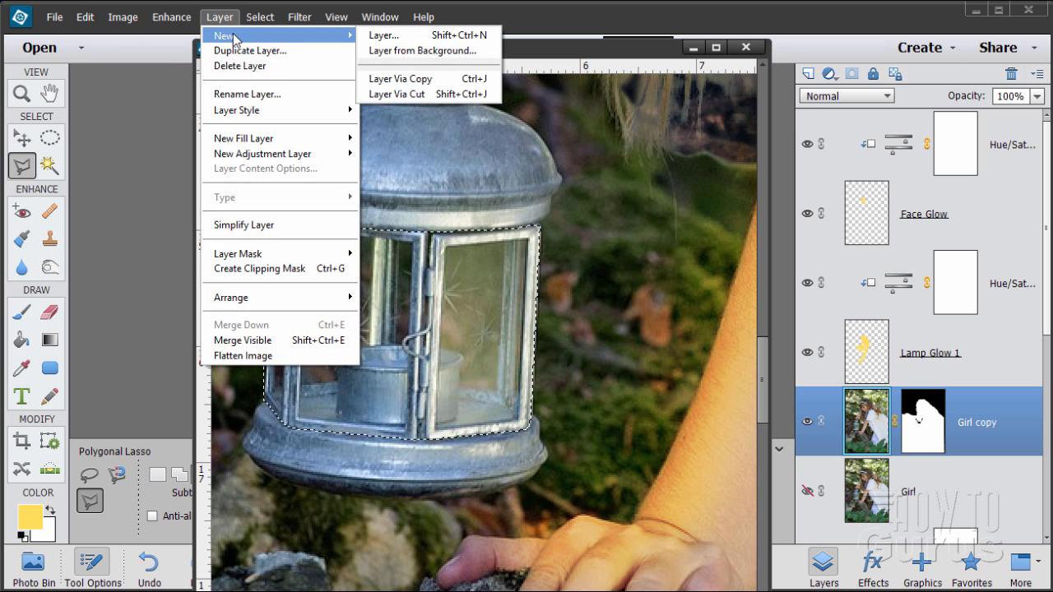
click(425, 79)
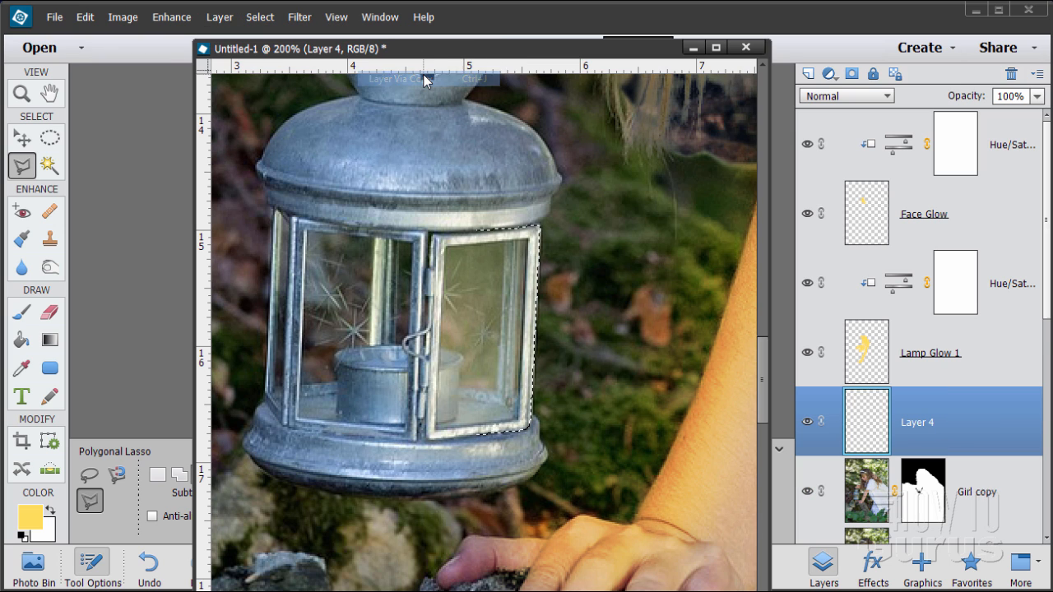
double_click(920, 424)
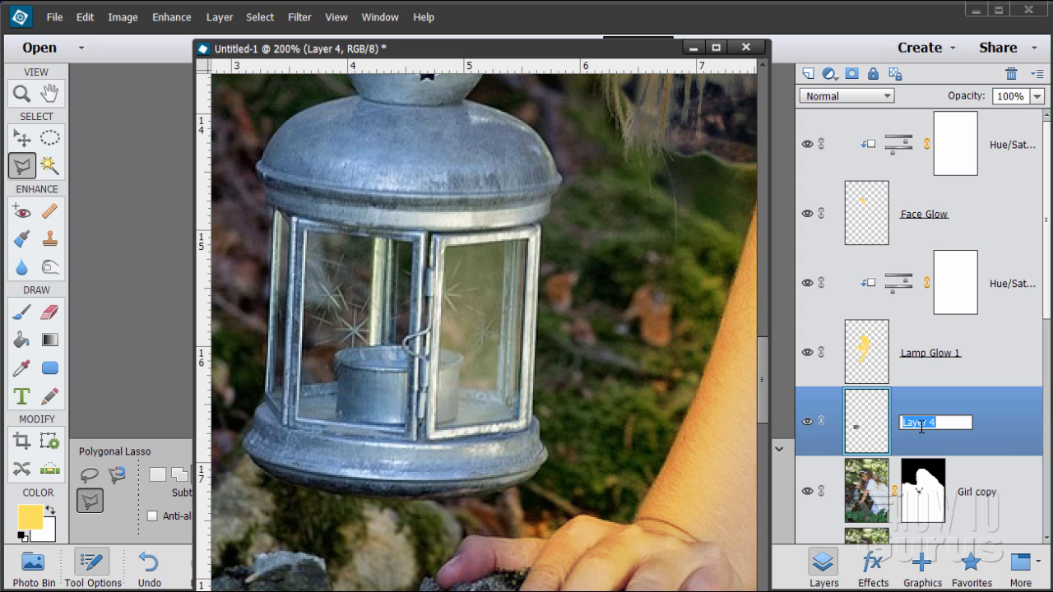
text(Panes)
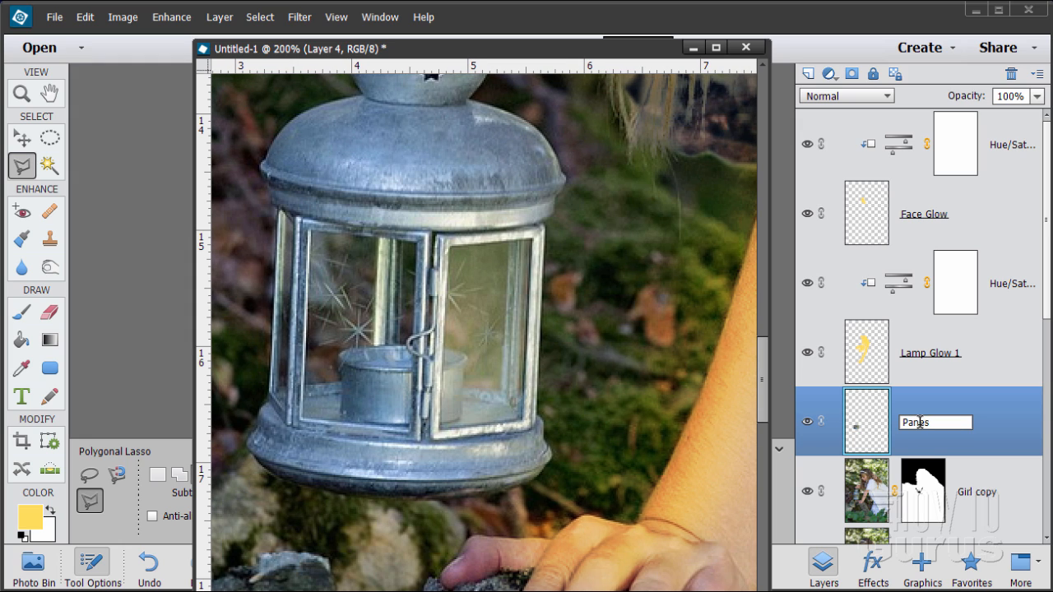
text(Lamp)
key(Return)
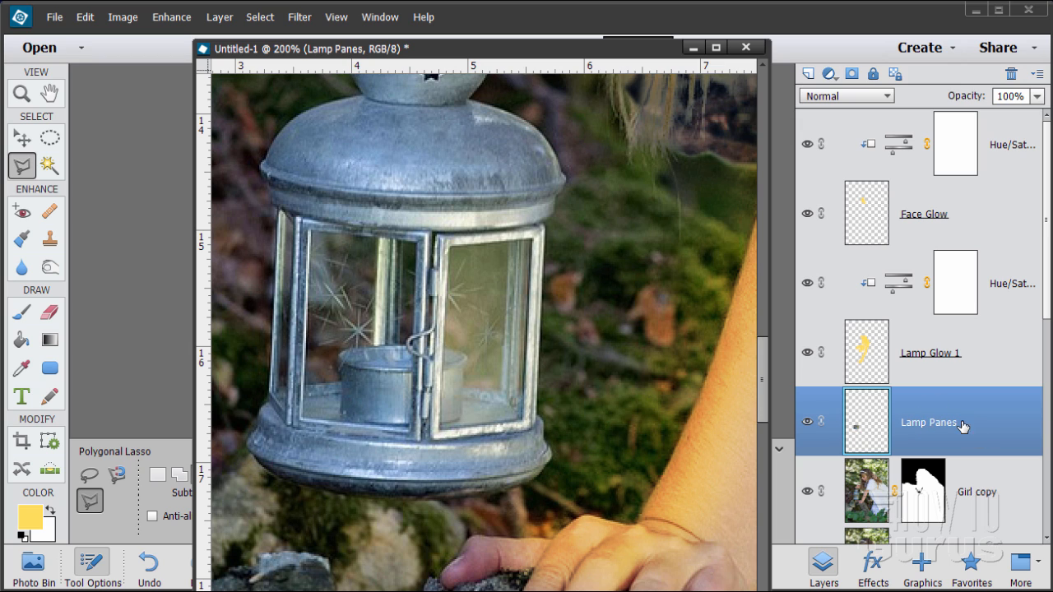
Step: Move the Lamp Panes layer to the top of the layer stack and release it from its clipping mask
drag(878, 410, 890, 109)
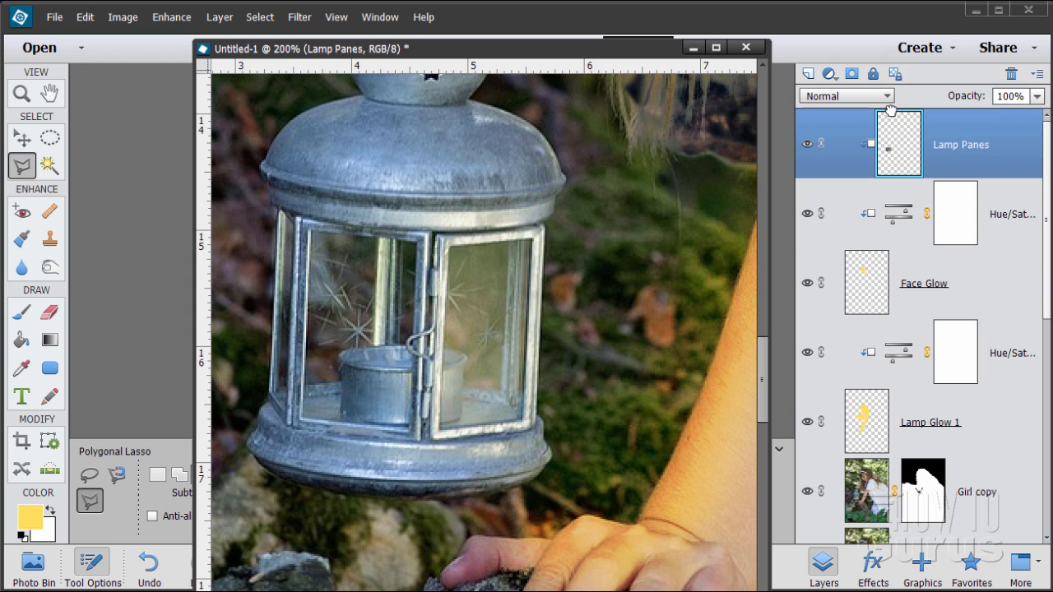
right_click(934, 130)
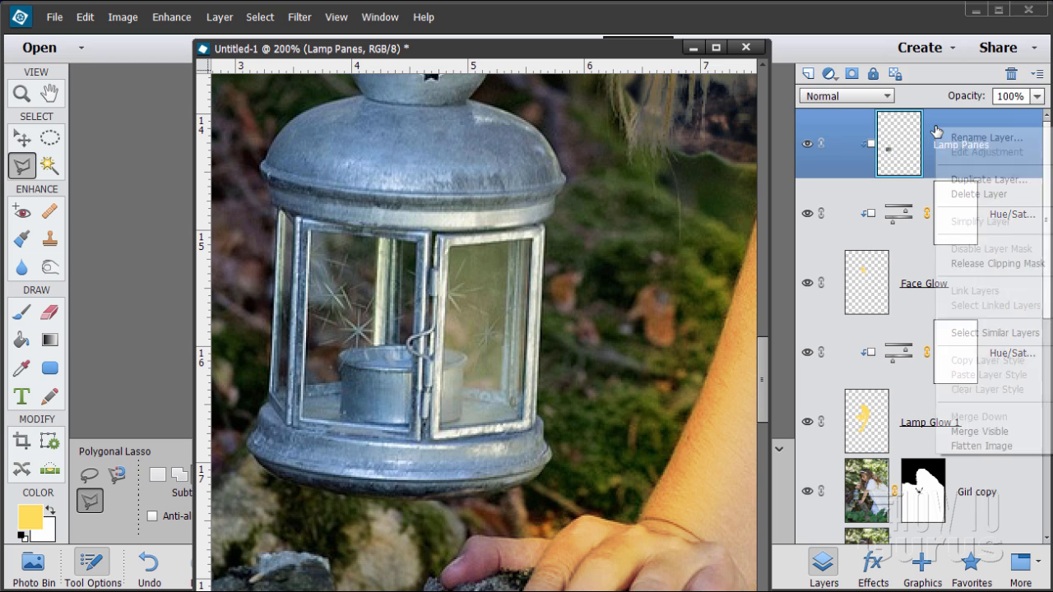
click(997, 263)
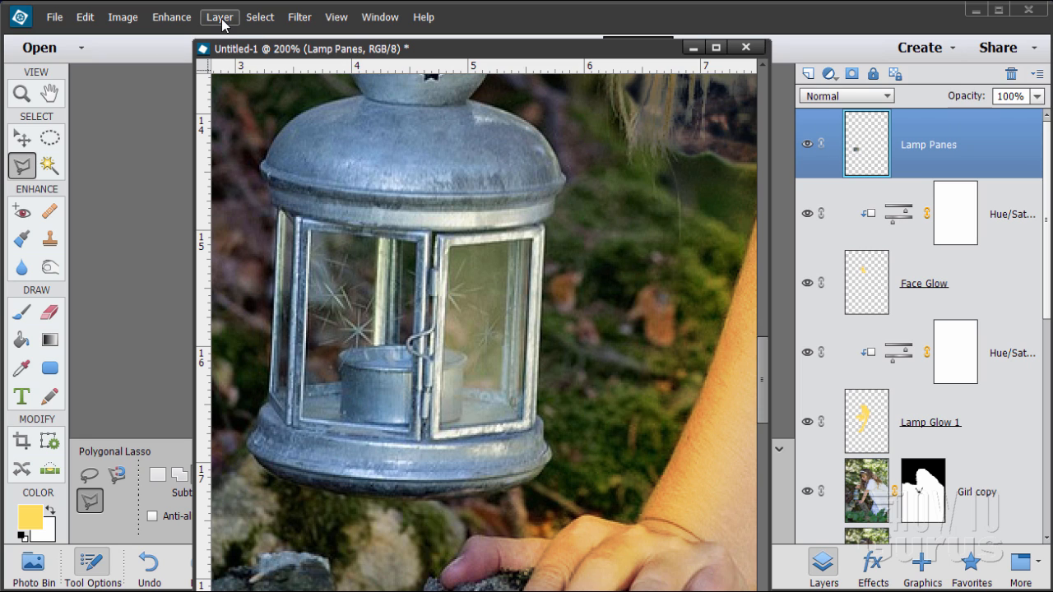
Step: Add a Hue/Saturation adjustment layer clipped to the Lamp Panes layer
click(220, 18)
mouse_move(321, 153)
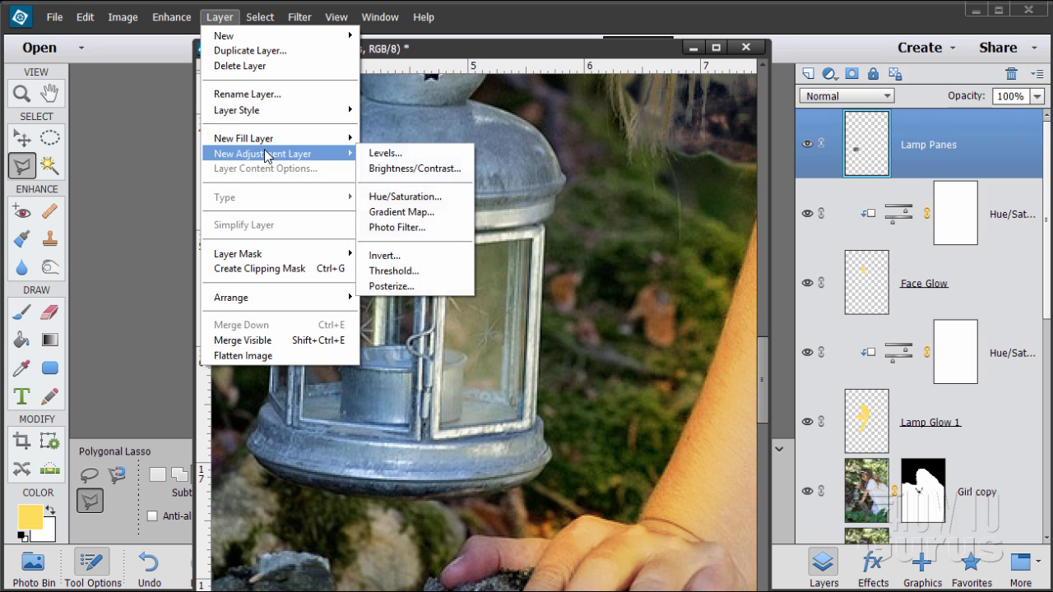
click(436, 197)
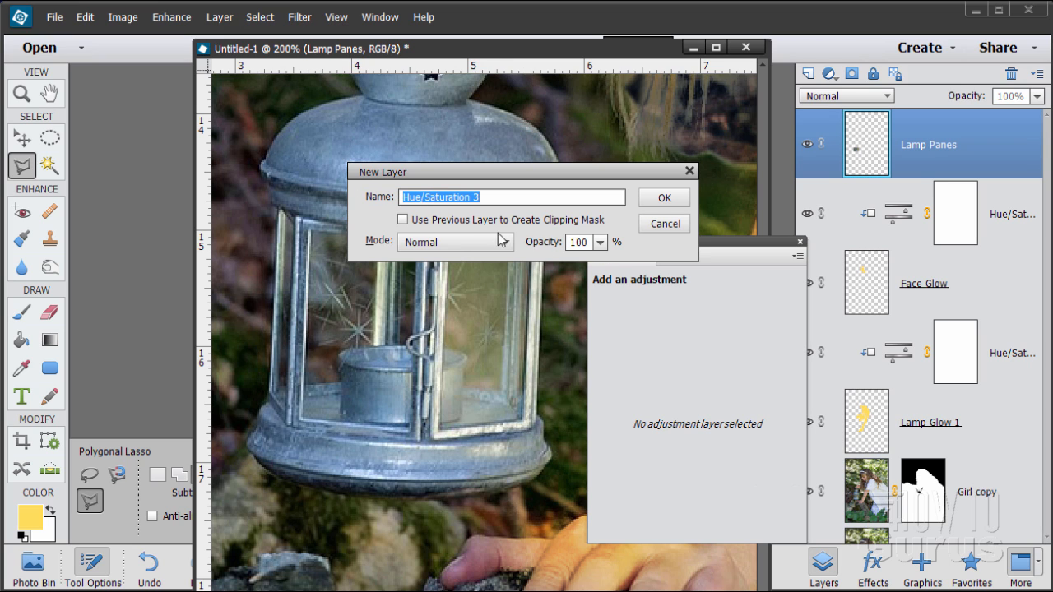
click(405, 221)
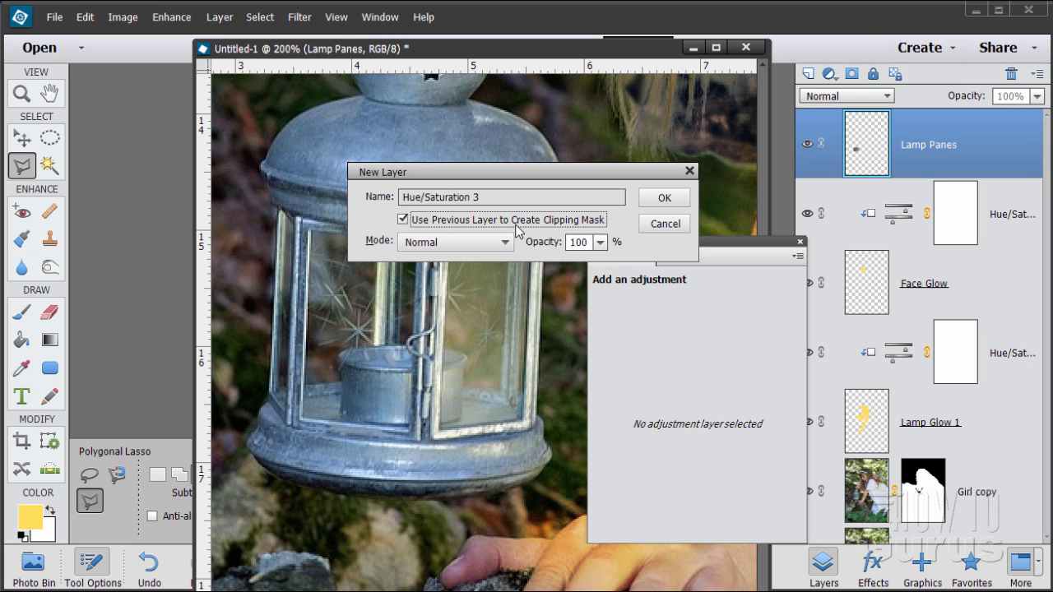
click(654, 200)
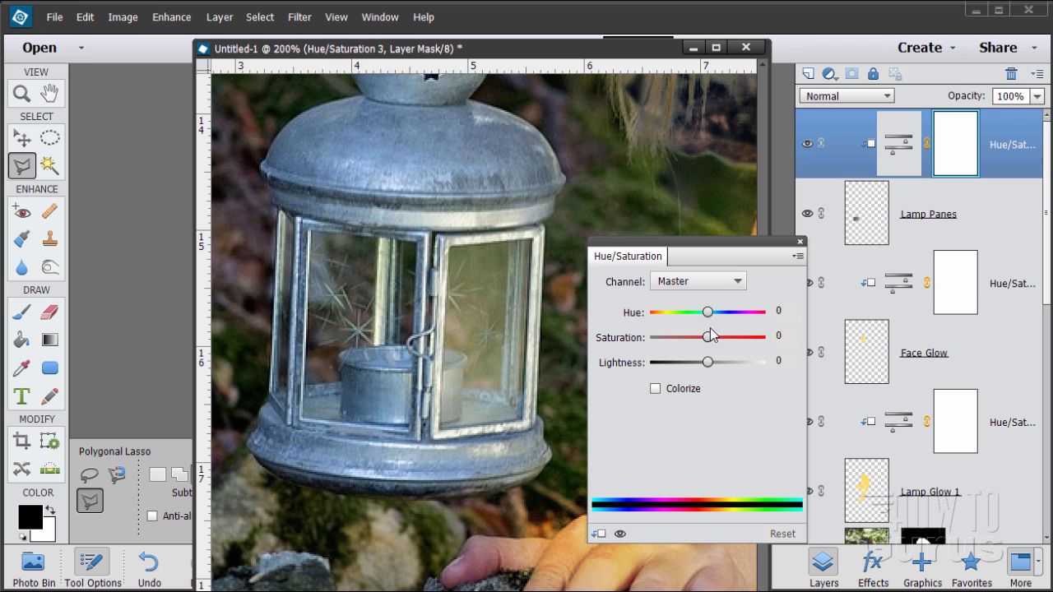
Step: Set the Lamp Panes adjustment to Hue -17, Saturation +65 and Lightness +12, and close its settings
drag(710, 317, 719, 368)
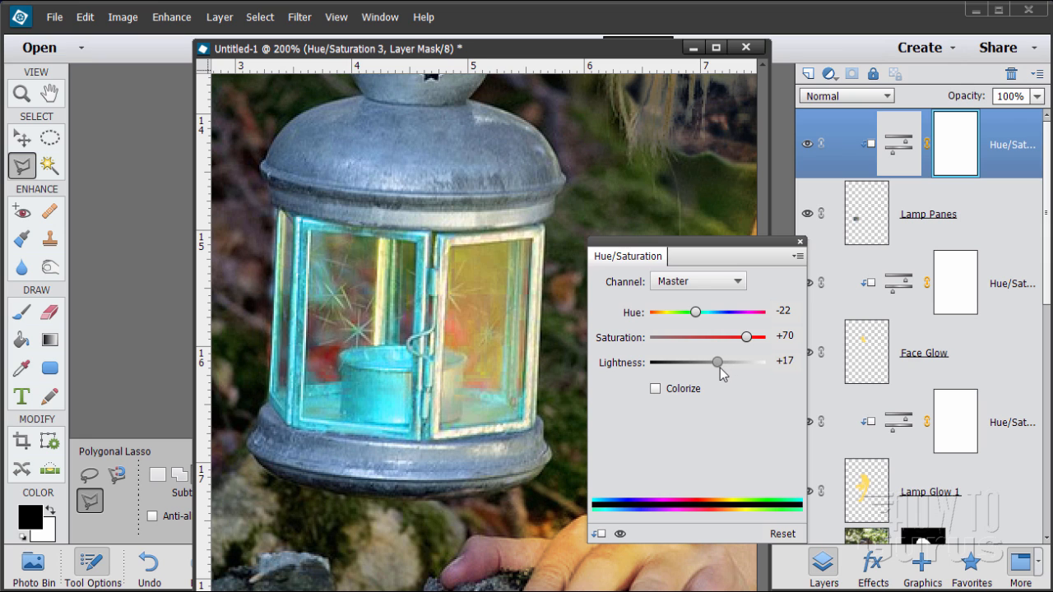
drag(698, 314, 691, 319)
mouse_move(746, 337)
mouse_down()
mouse_move(757, 339)
mouse_move(742, 352)
mouse_up()
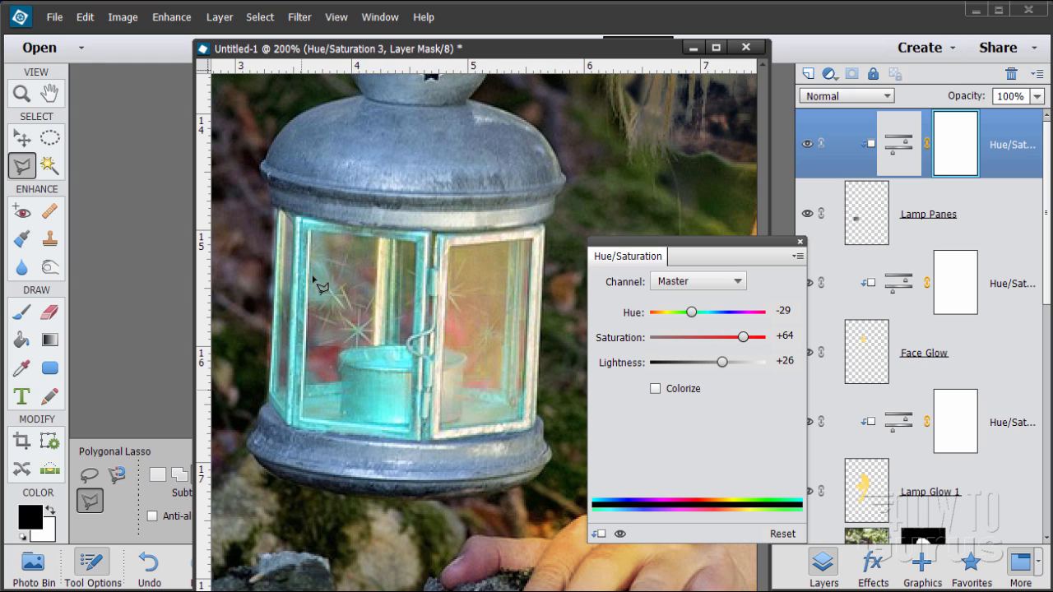
mouse_move(693, 319)
mouse_down()
mouse_move(711, 317)
mouse_move(696, 321)
mouse_up()
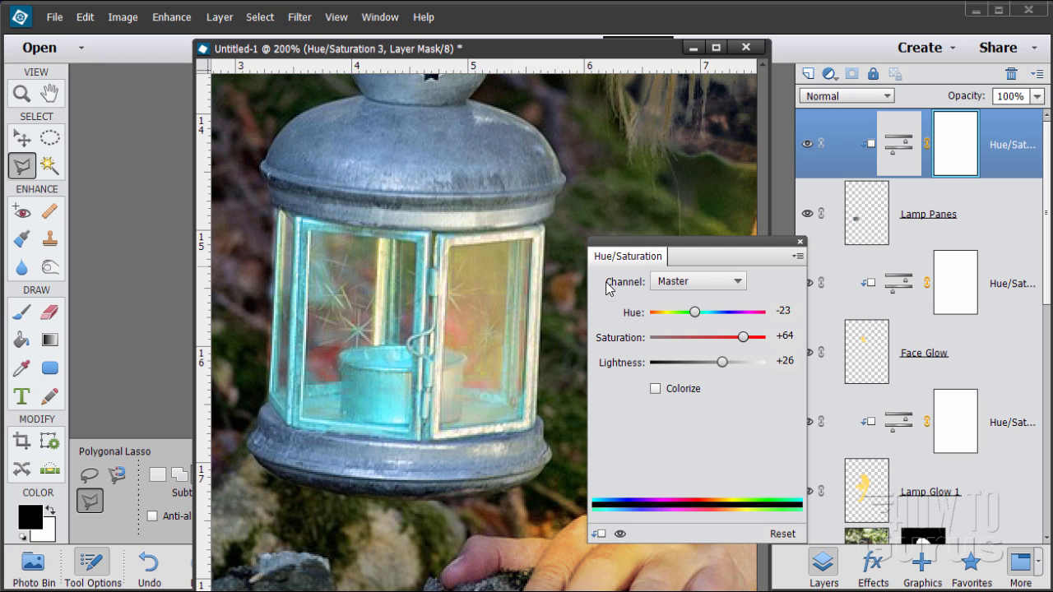
drag(696, 319, 697, 325)
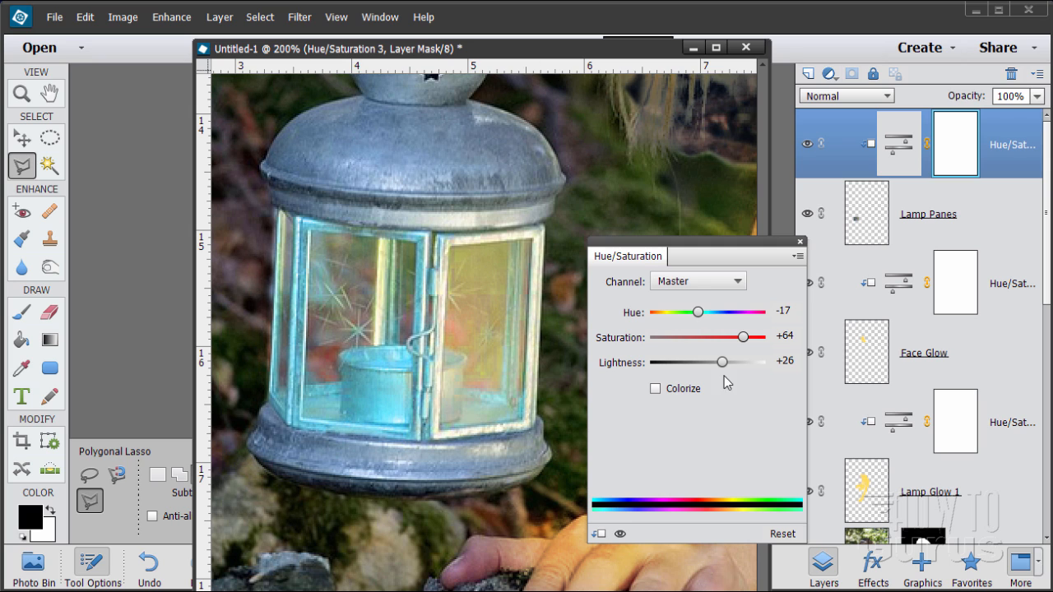
drag(748, 343, 715, 364)
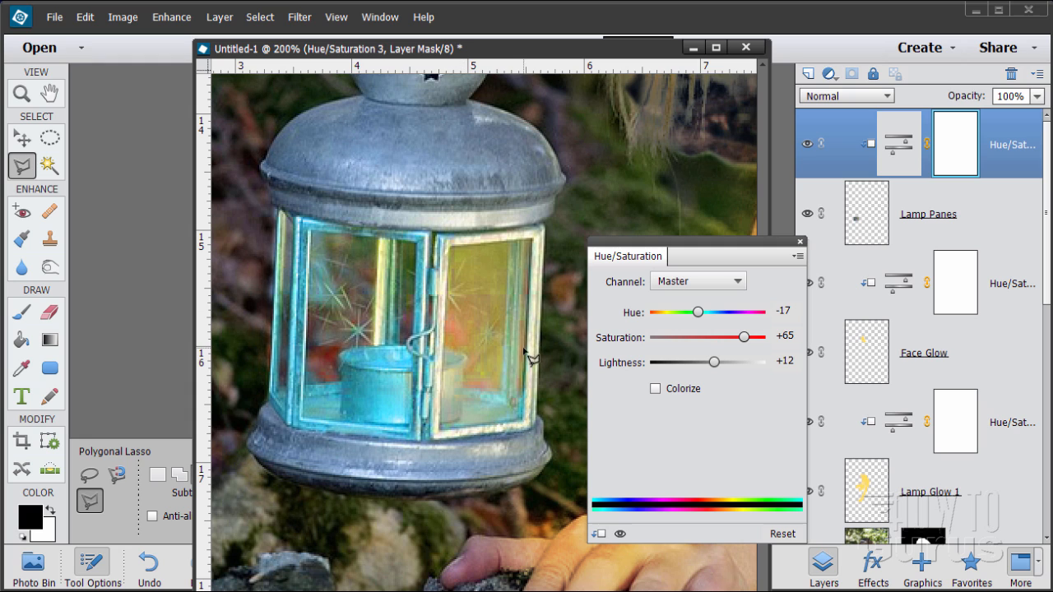
click(799, 242)
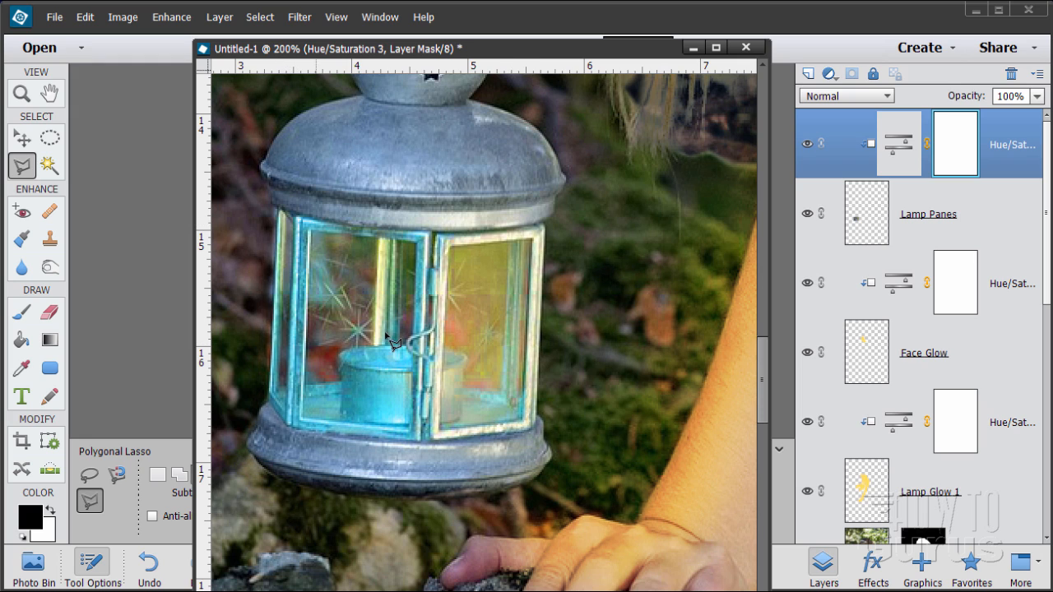
Step: Select the glass inside the lantern's right-hand pane with the Polygonal Lasso, following the inner edge of its frame
click(451, 250)
click(533, 241)
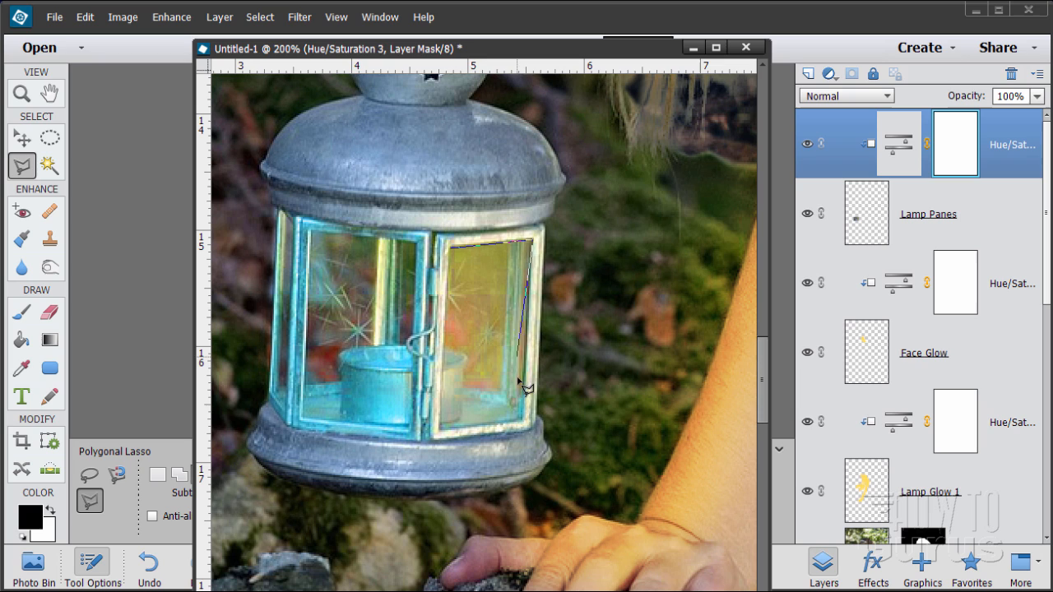
click(523, 423)
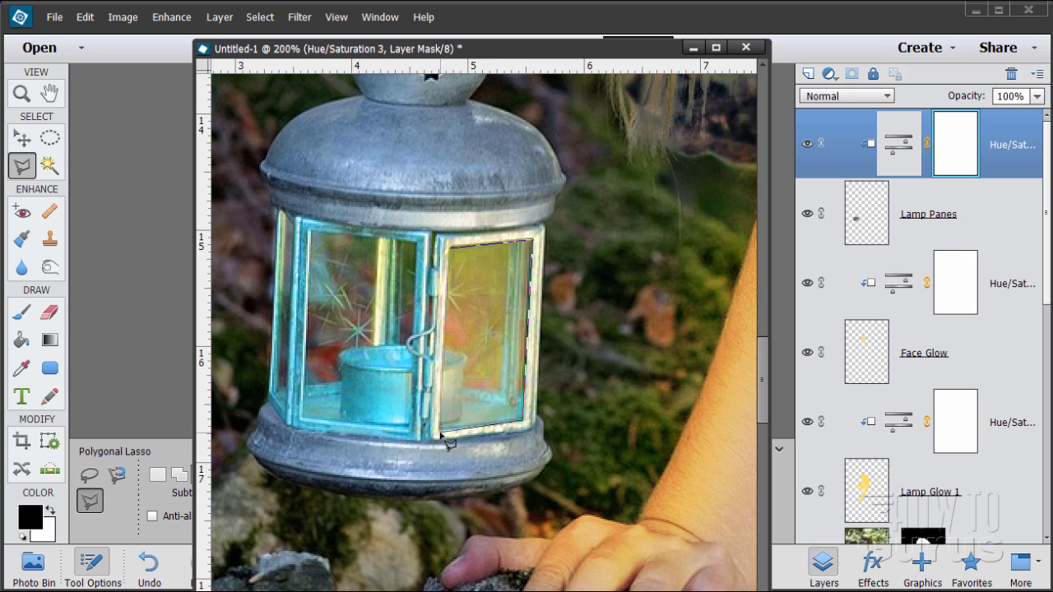
click(438, 431)
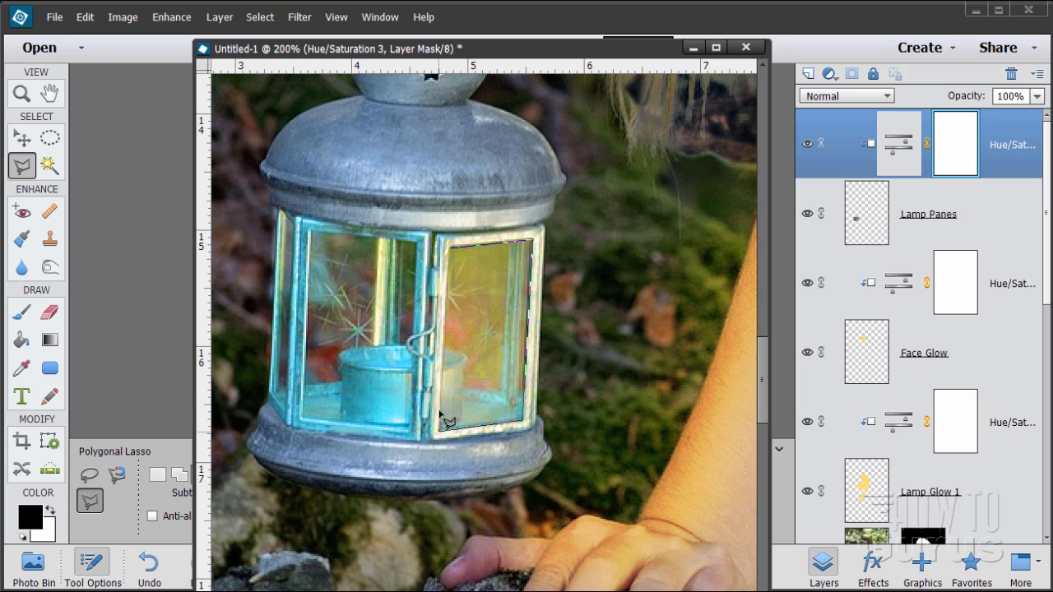
click(452, 252)
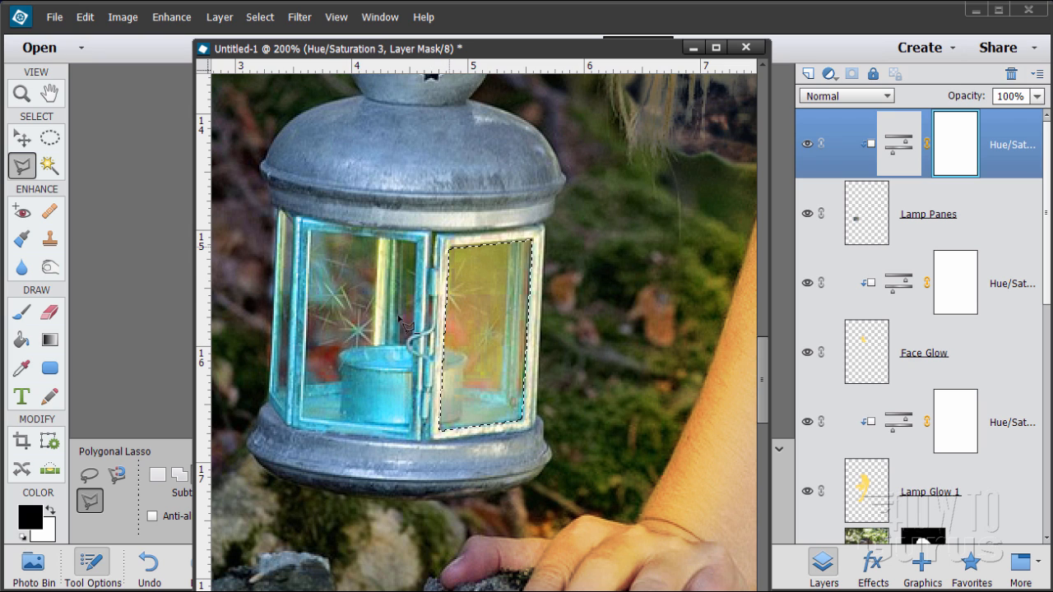
Step: Add the glass of the lantern's middle pane and narrow left side pane to the selection with the Polygonal Lasso
drag(464, 59, 592, 50)
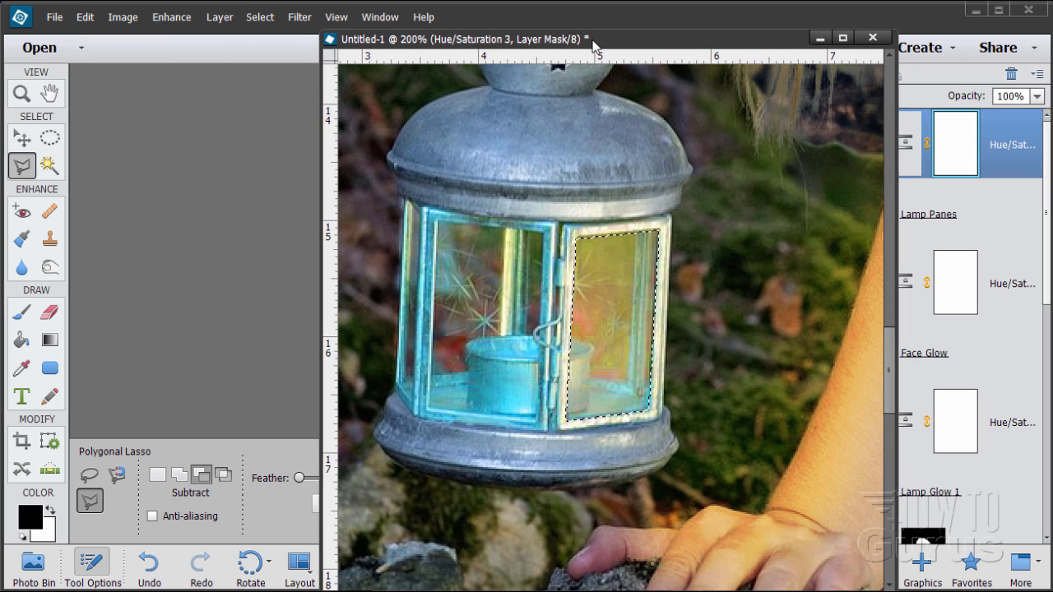
click(181, 481)
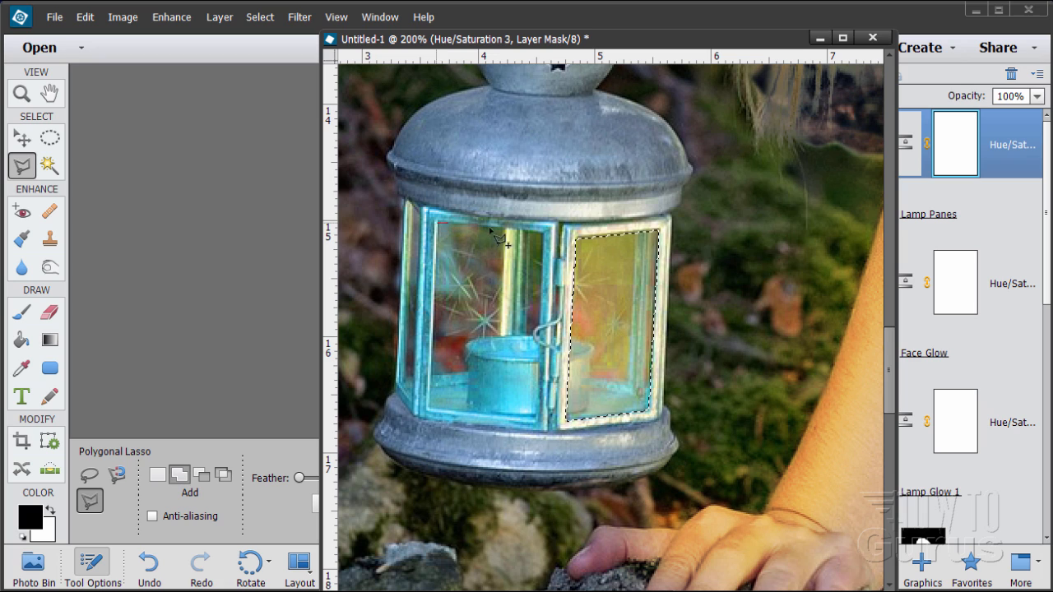
click(436, 223)
click(544, 234)
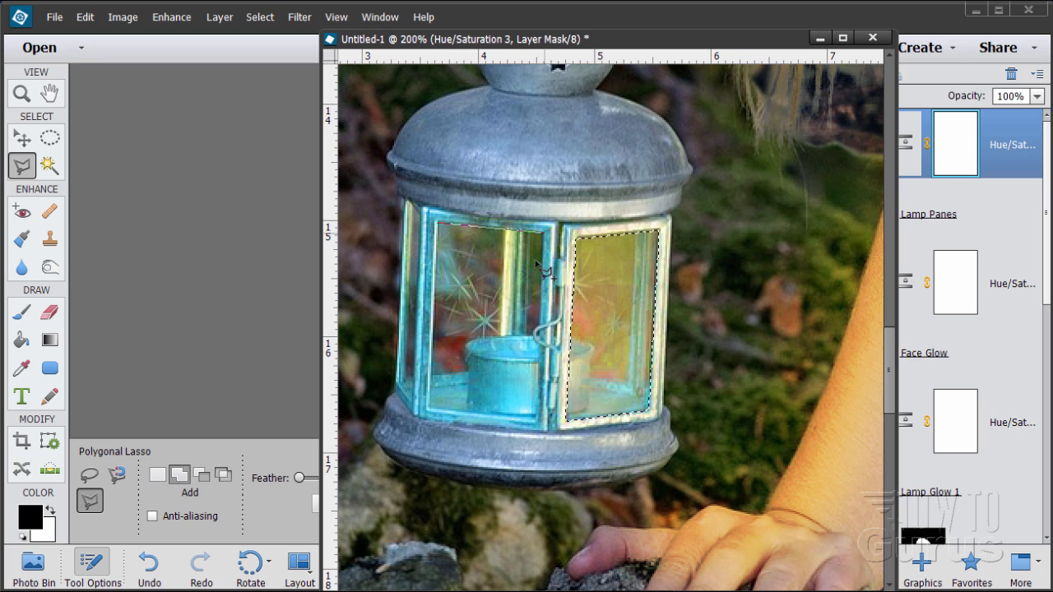
click(537, 421)
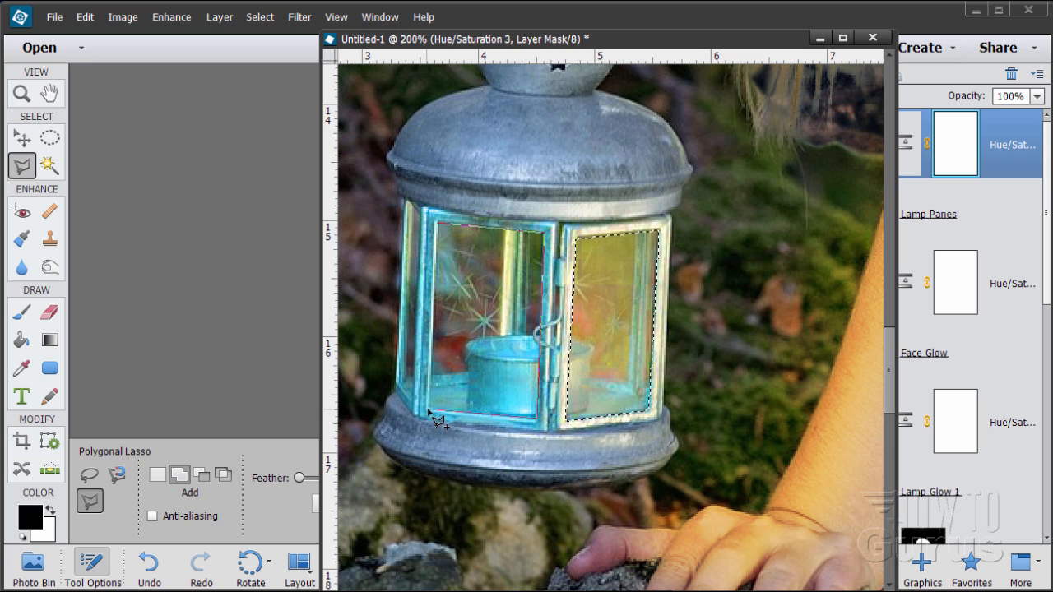
click(428, 409)
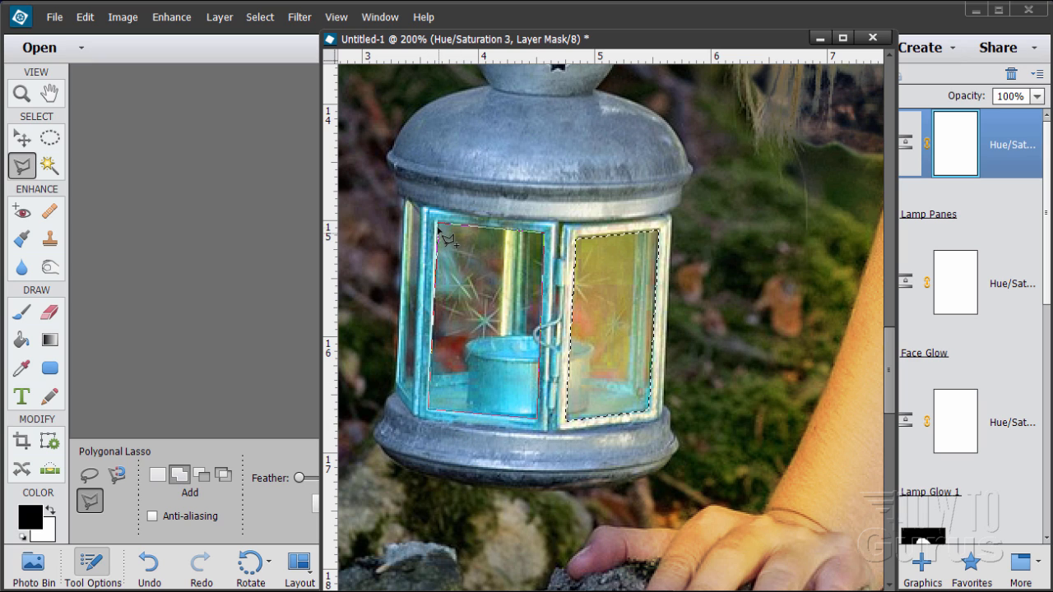
click(440, 230)
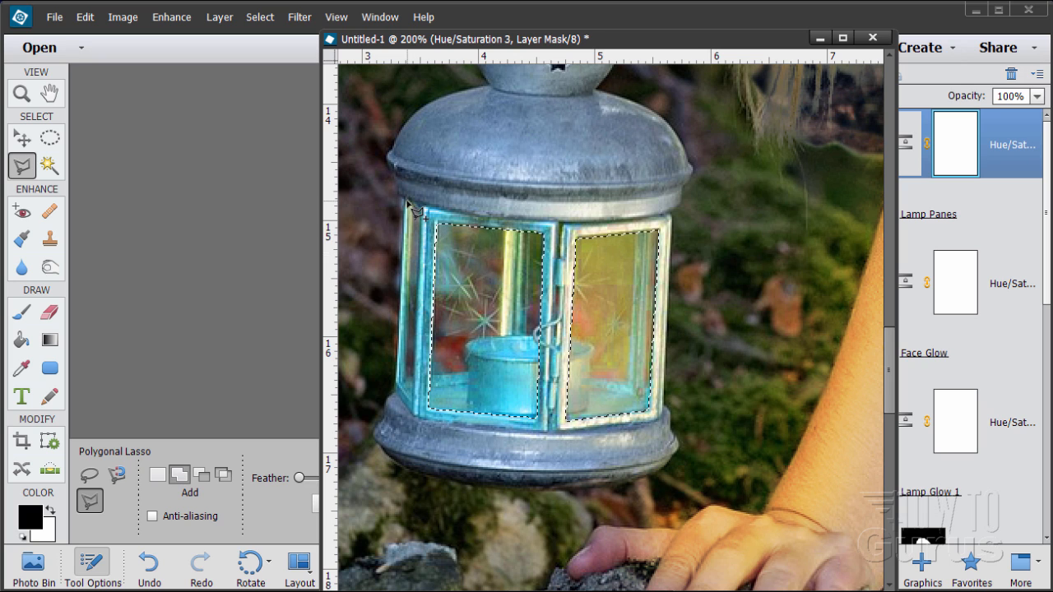
click(420, 216)
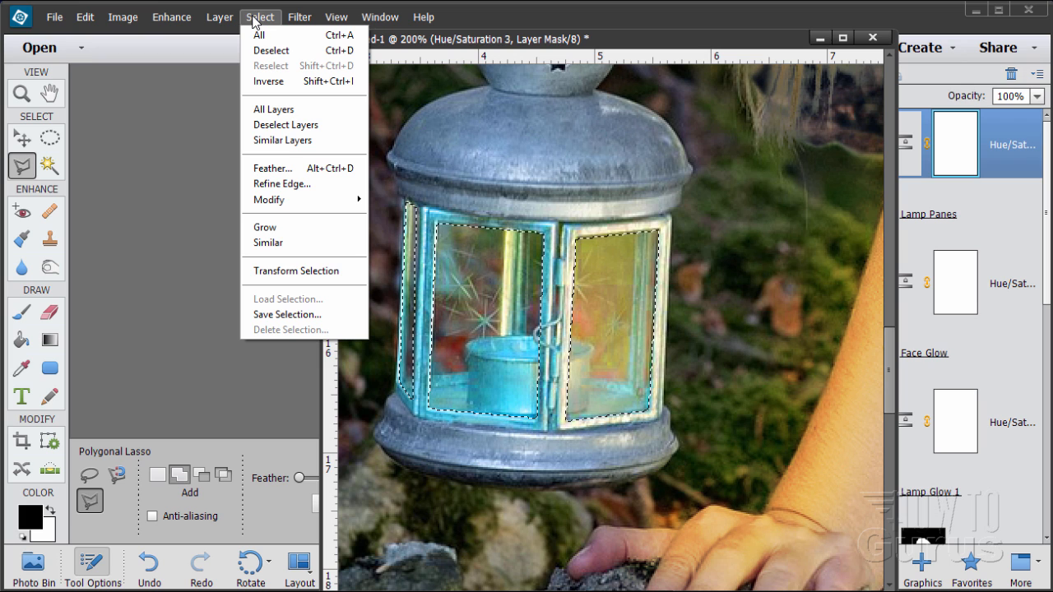
Step: Invert the glass selection, brush black over the lantern's frame on the Hue/Saturation mask, and deselect
click(268, 81)
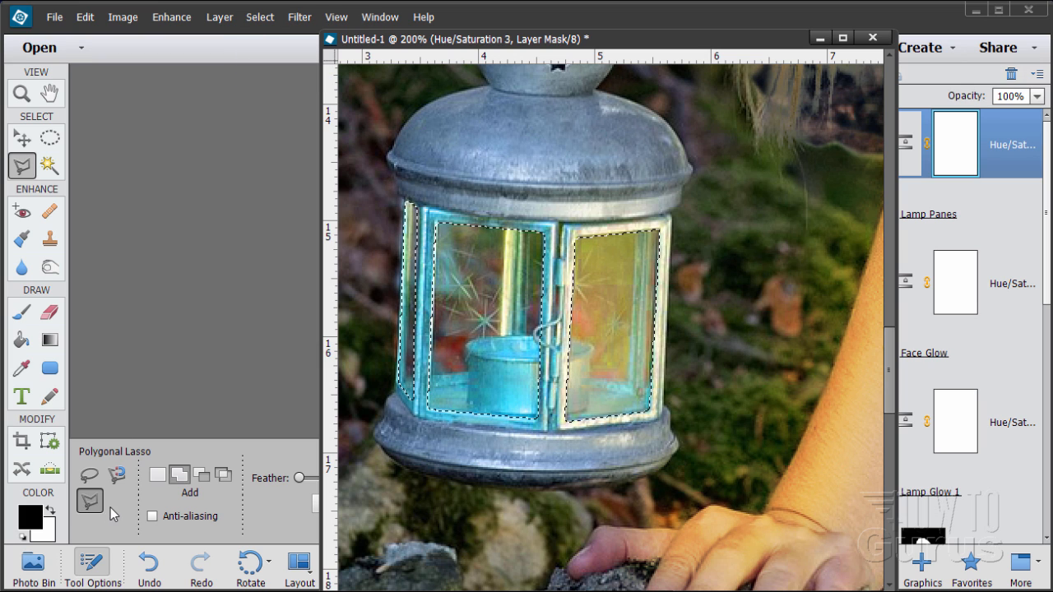
click(20, 315)
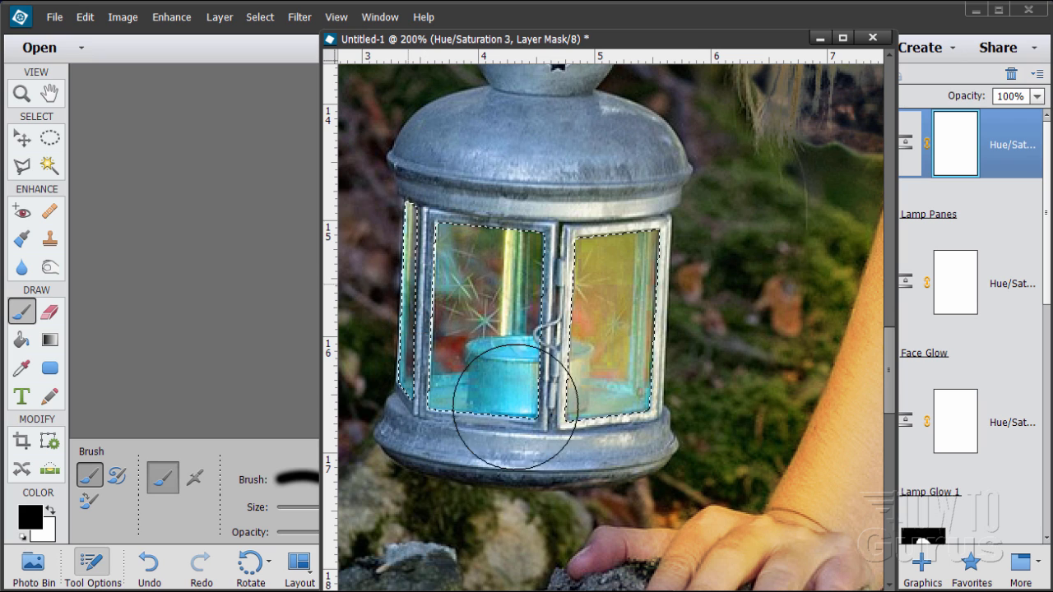
mouse_move(427, 198)
mouse_down()
mouse_move(639, 351)
mouse_move(477, 391)
mouse_move(541, 359)
mouse_up()
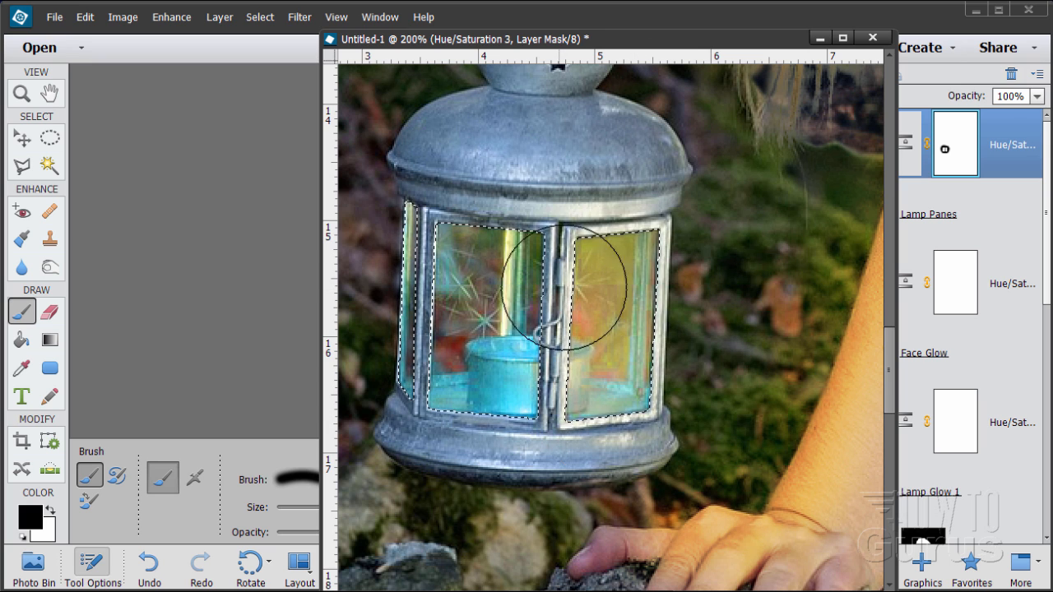
click(260, 17)
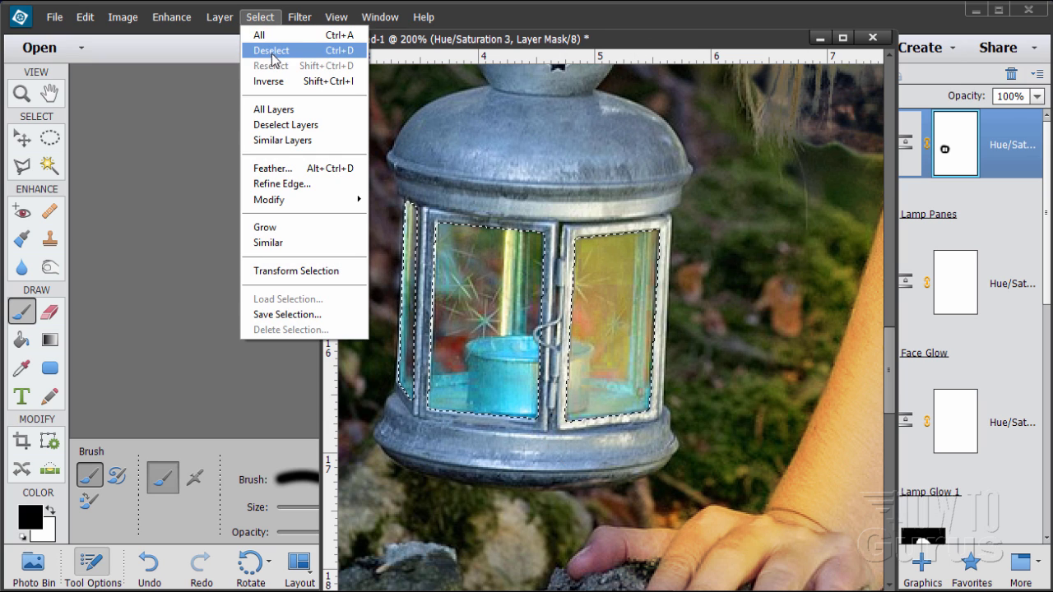
click(272, 50)
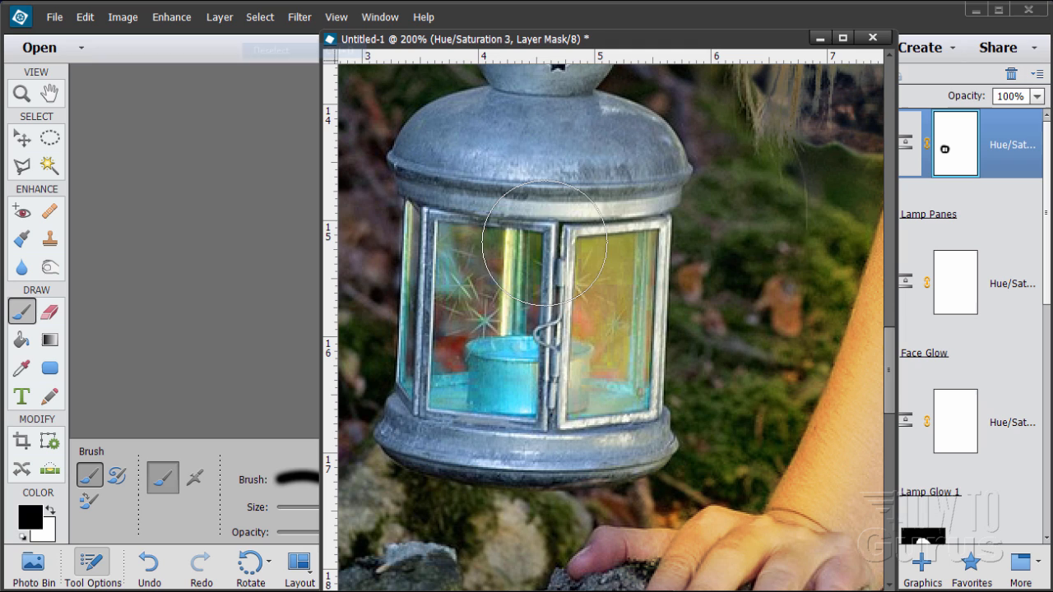
click(22, 137)
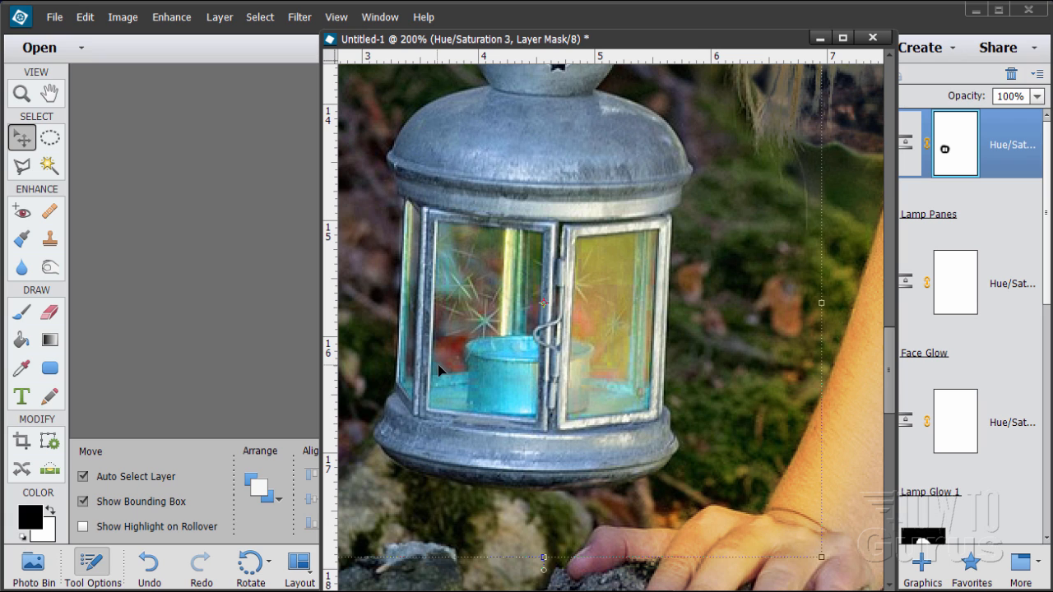
Step: Dock the image window again and add a Photo Filter adjustment layer clipped to the layer below
drag(638, 44, 478, 30)
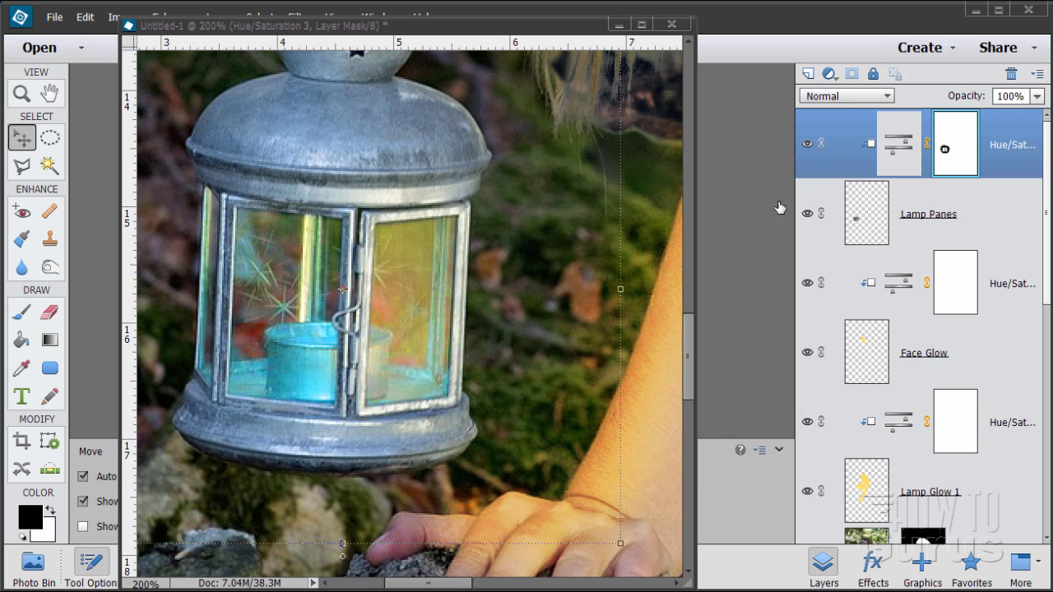
drag(455, 41, 484, 73)
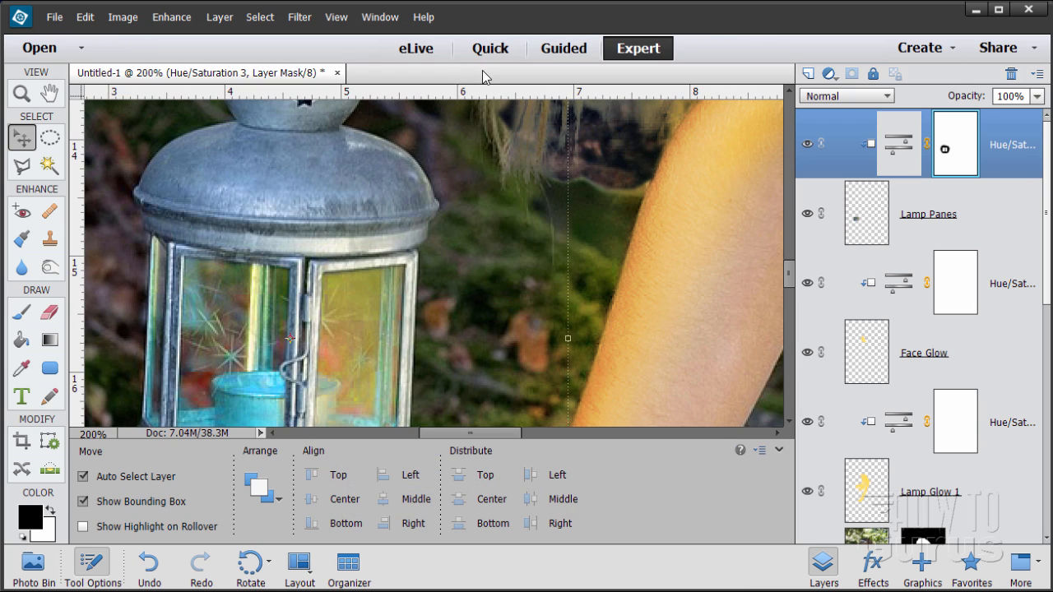
click(222, 18)
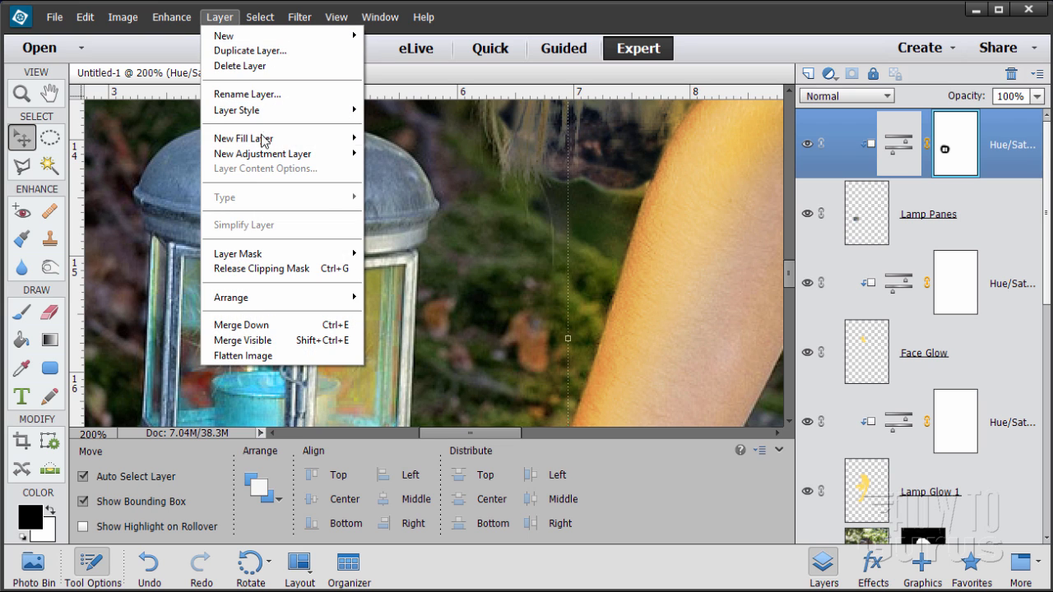
mouse_move(270, 156)
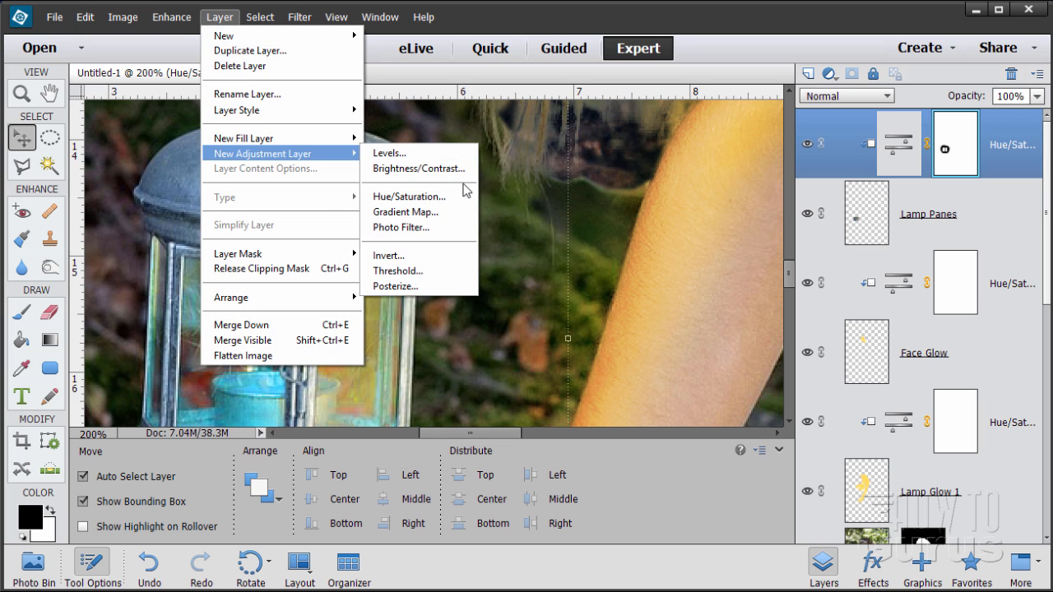
click(419, 230)
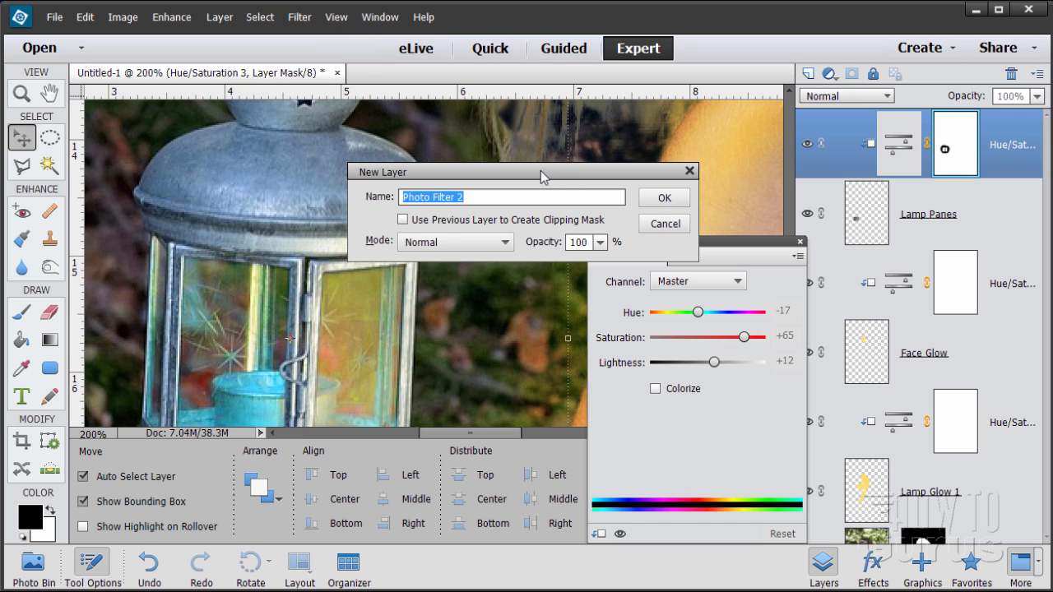
click(403, 220)
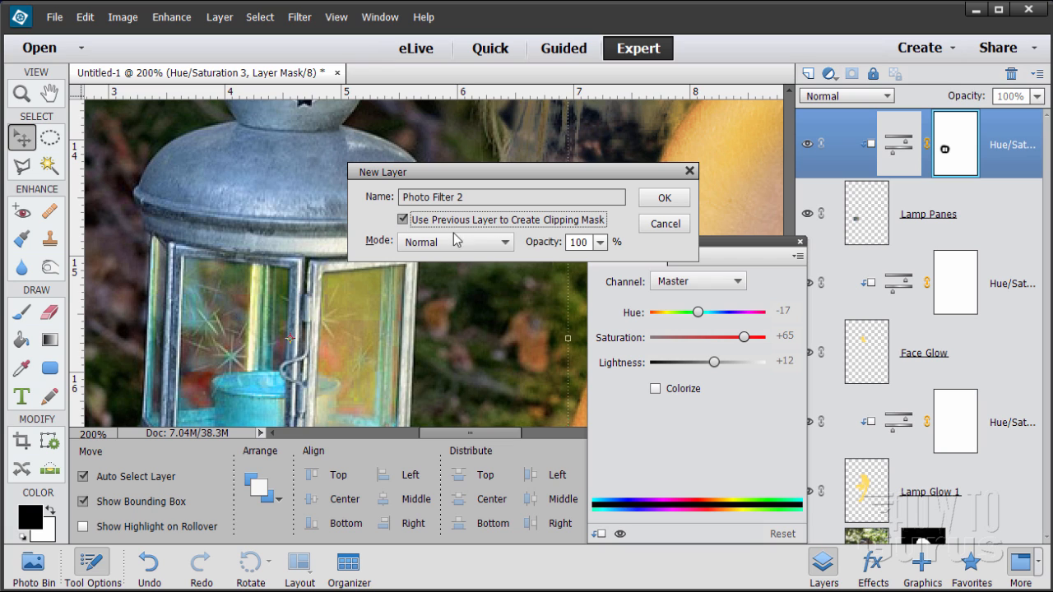
click(653, 199)
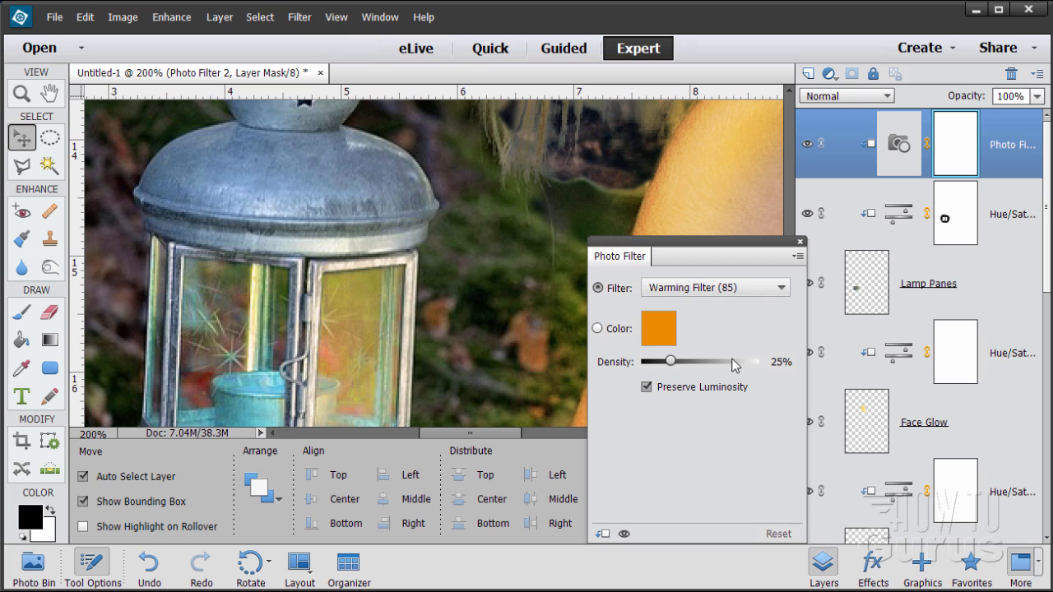
Step: Set the Photo Filter's density to 81% with Warming Filter (85) and close its settings
drag(672, 362, 757, 364)
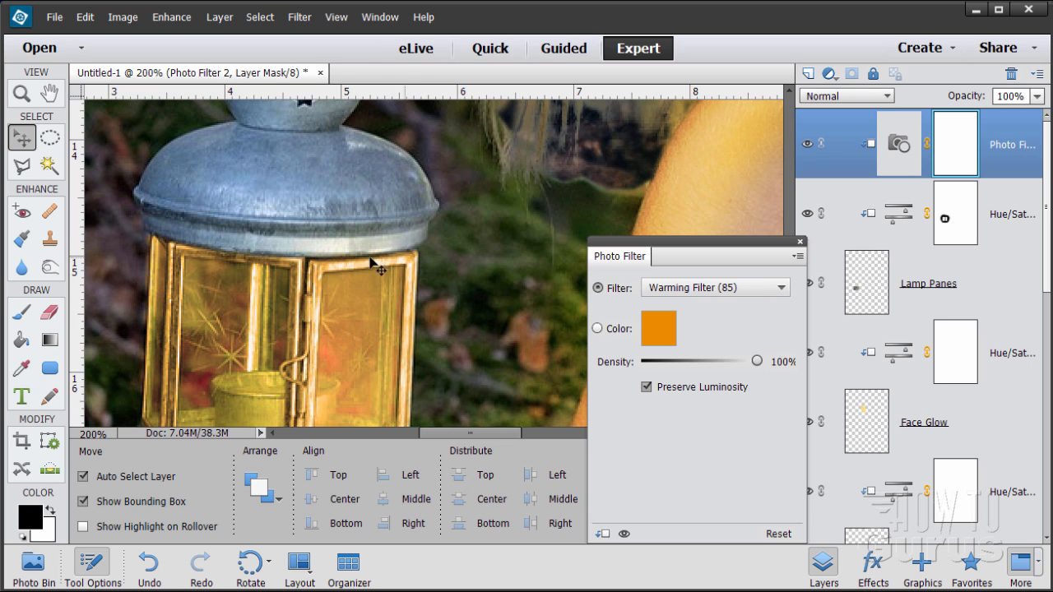
drag(757, 362, 736, 366)
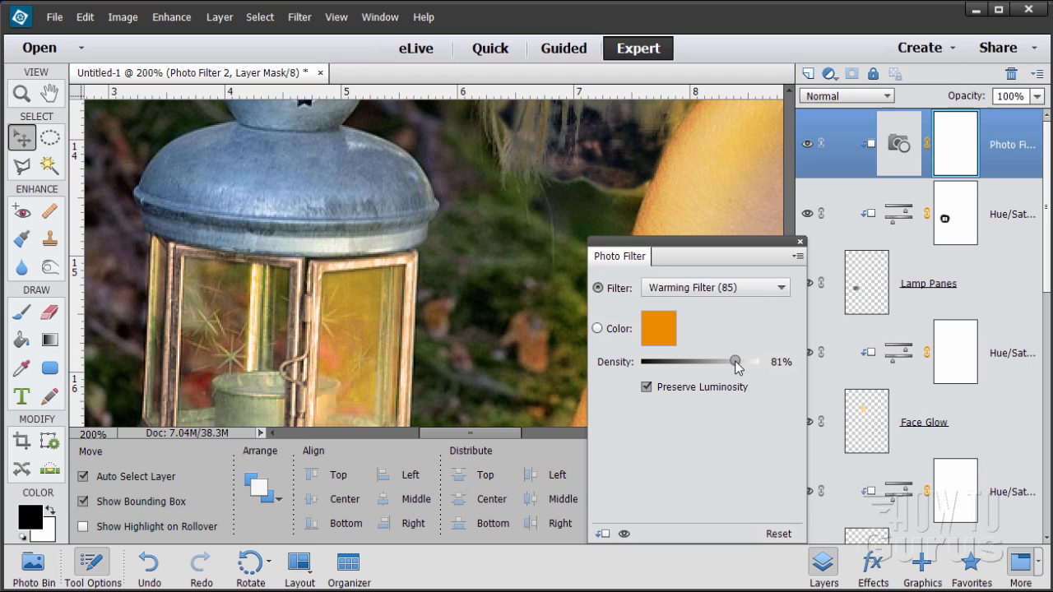
click(799, 242)
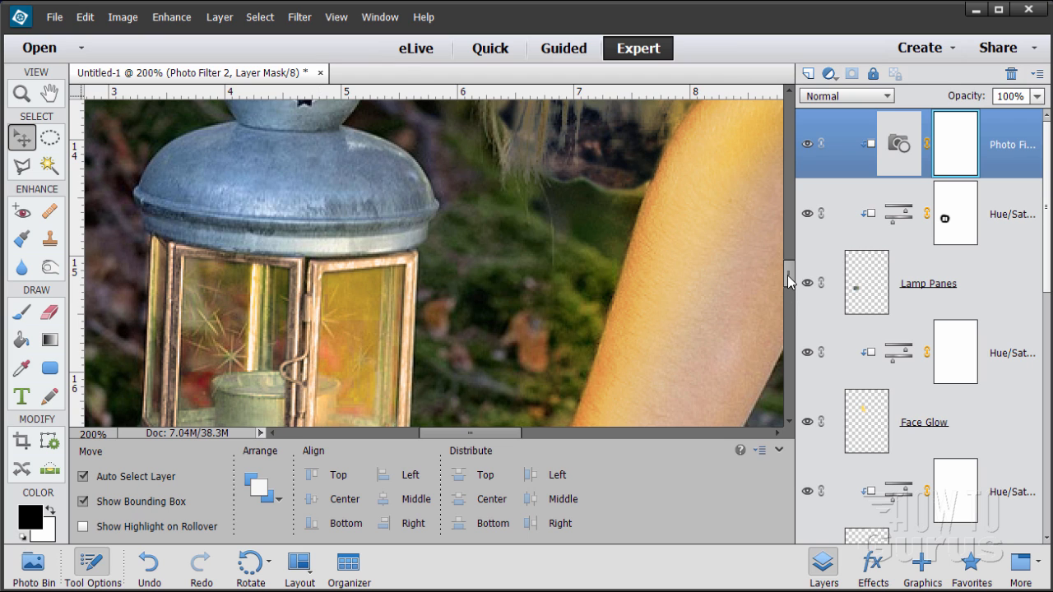
Step: Replace the Photo Filter's layer mask with a copy of the Lamp Panes Hue/Saturation layer's mask
drag(788, 275, 796, 283)
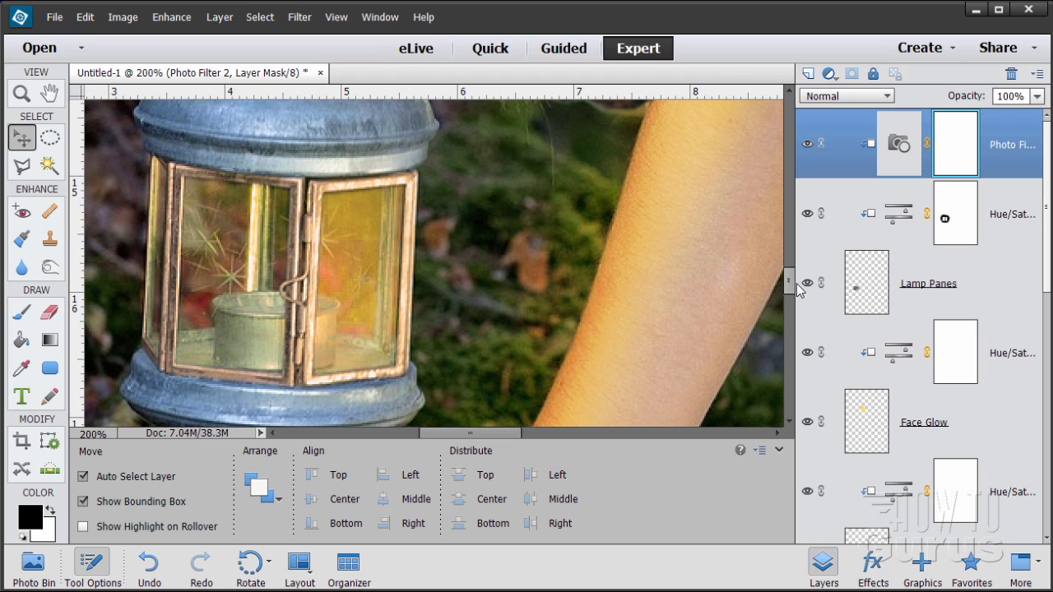
click(957, 203)
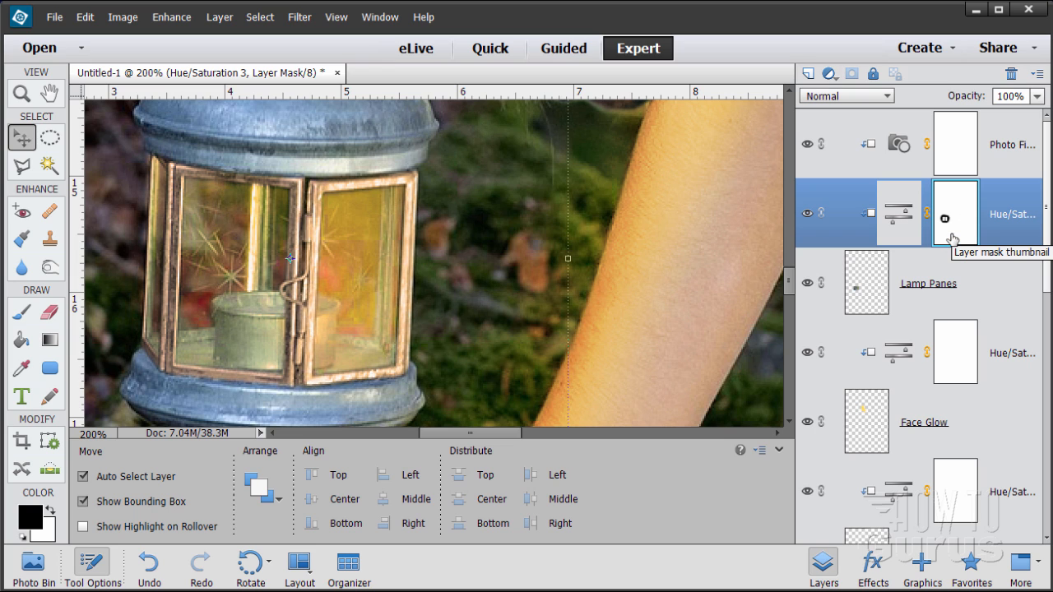
drag(952, 238, 958, 156)
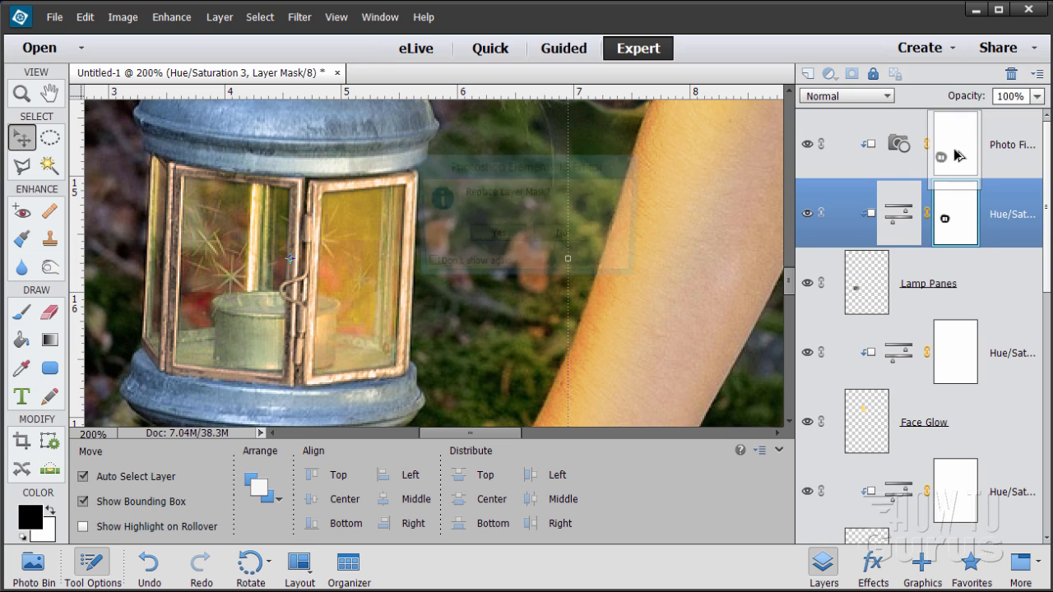
click(491, 234)
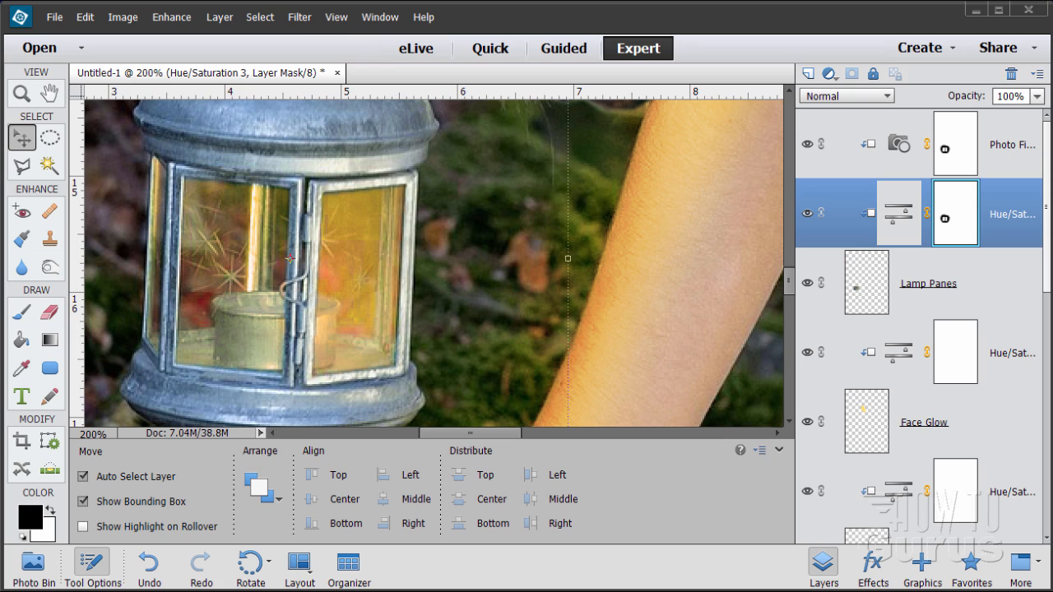
Step: Add a Levels adjustment layer above the Photo Filter, clipped to the layer below
click(978, 150)
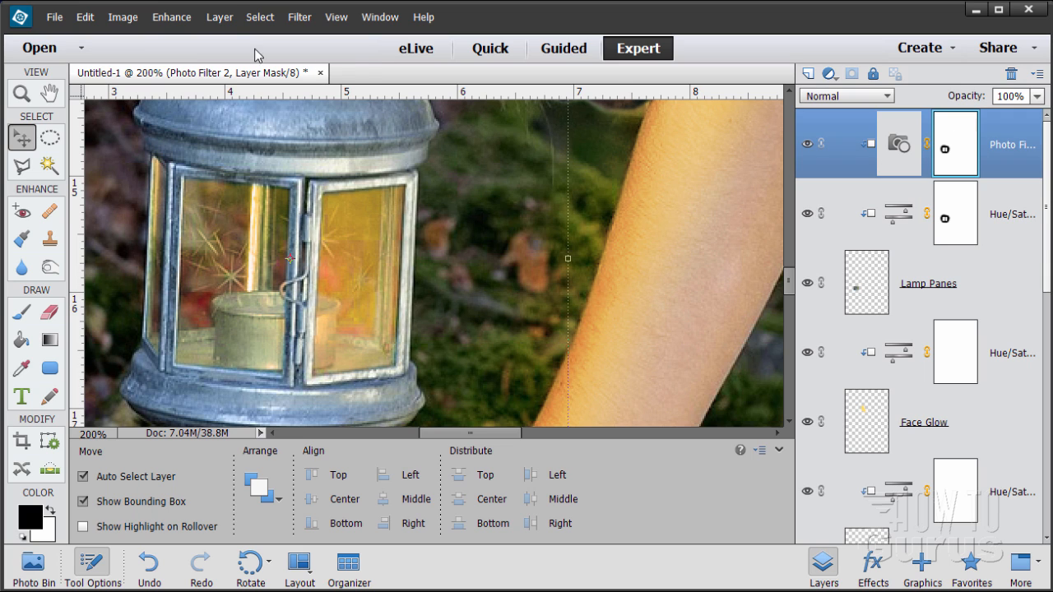
click(219, 17)
mouse_move(262, 158)
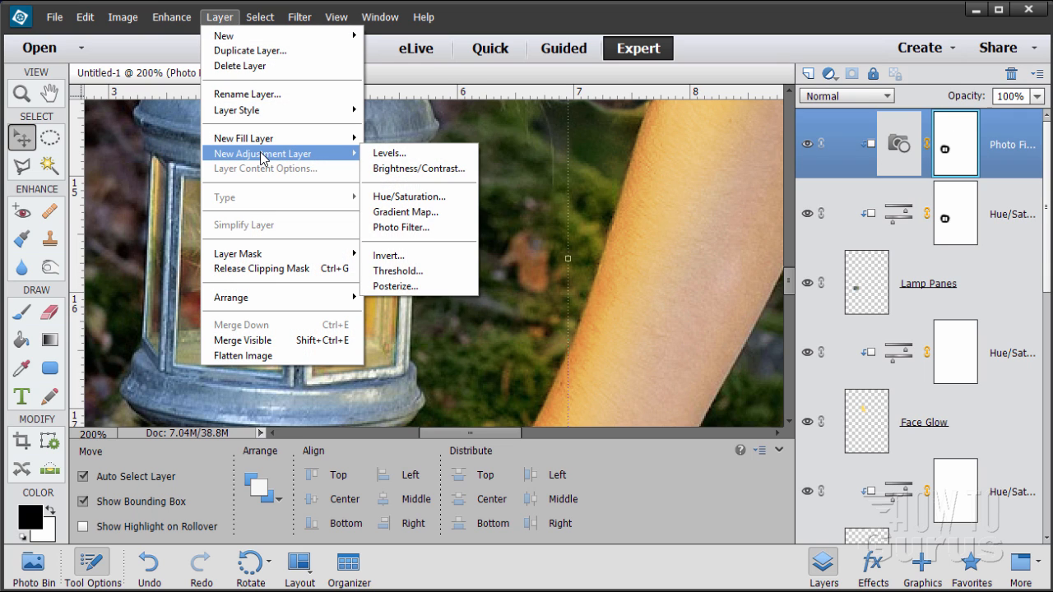
click(407, 154)
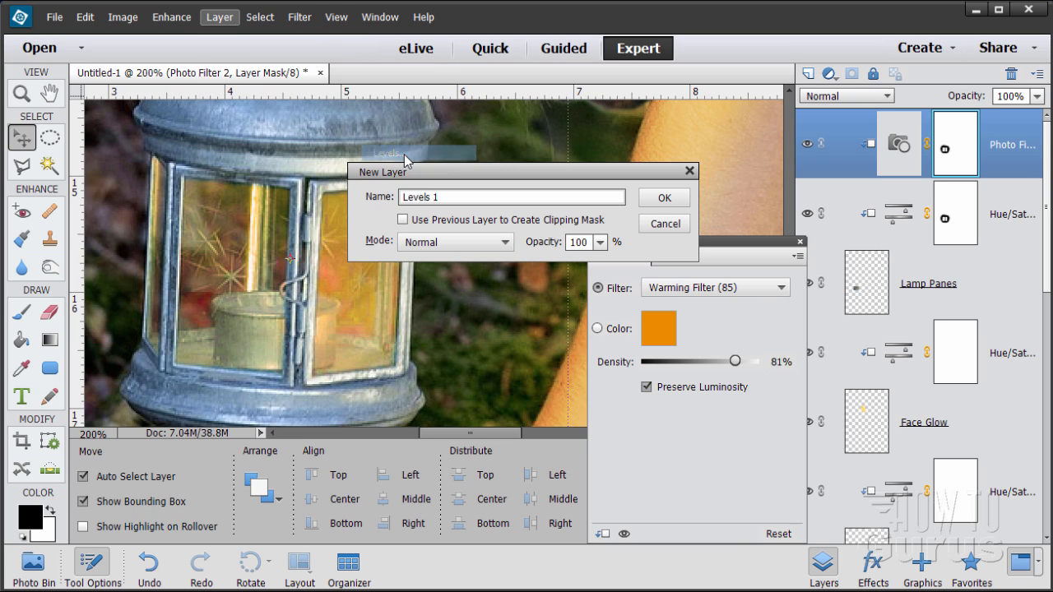
click(407, 220)
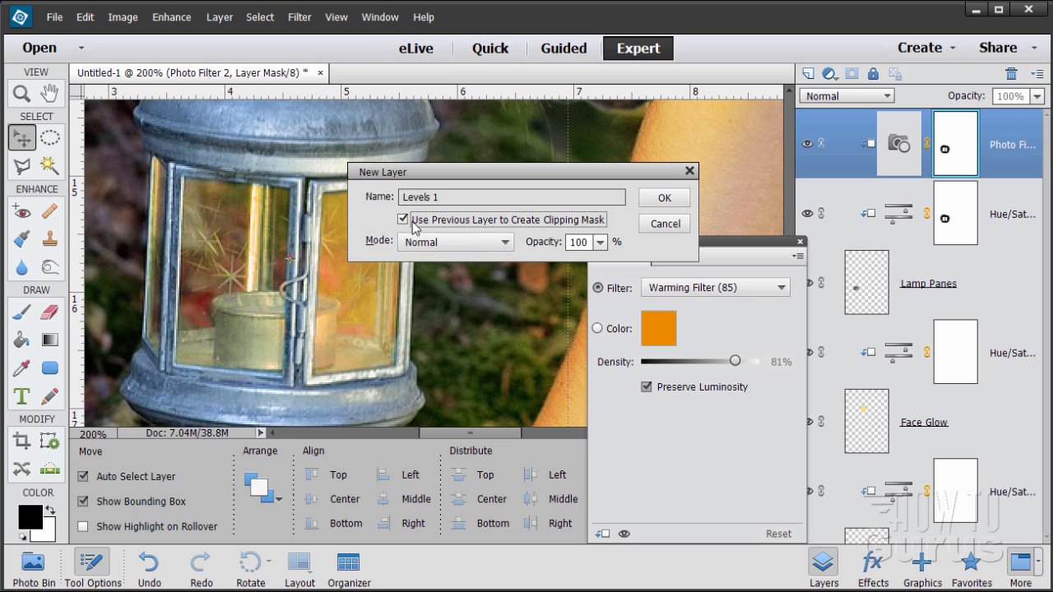
click(654, 200)
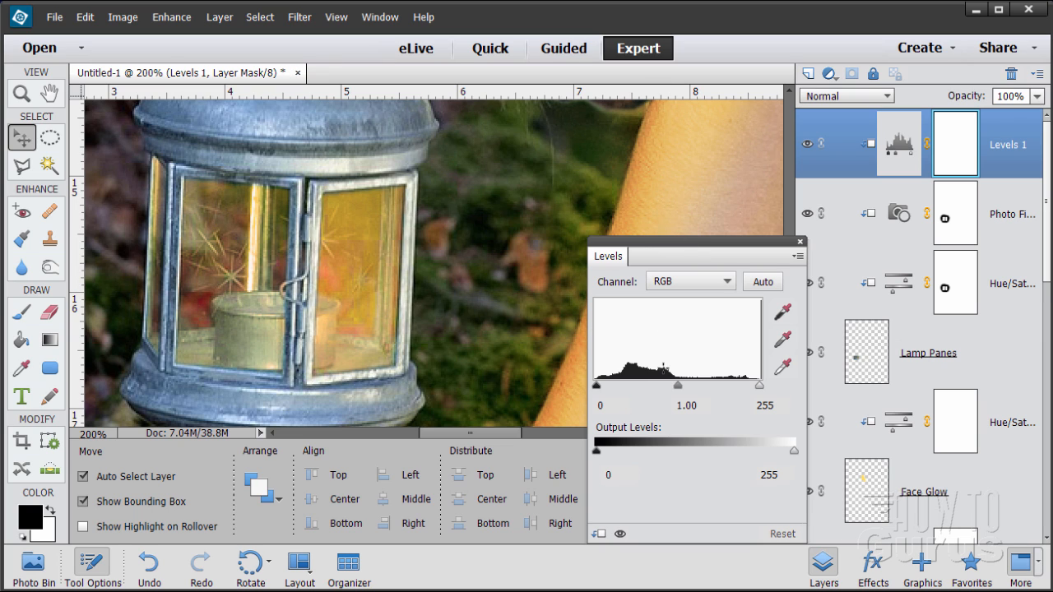
Step: Set the Levels input values to 16, 1.10 and 191, and close the adjustment settings
drag(760, 387, 731, 384)
mouse_move(664, 385)
mouse_down()
mouse_move(675, 384)
mouse_move(654, 384)
mouse_move(665, 387)
mouse_up()
drag(596, 385, 606, 386)
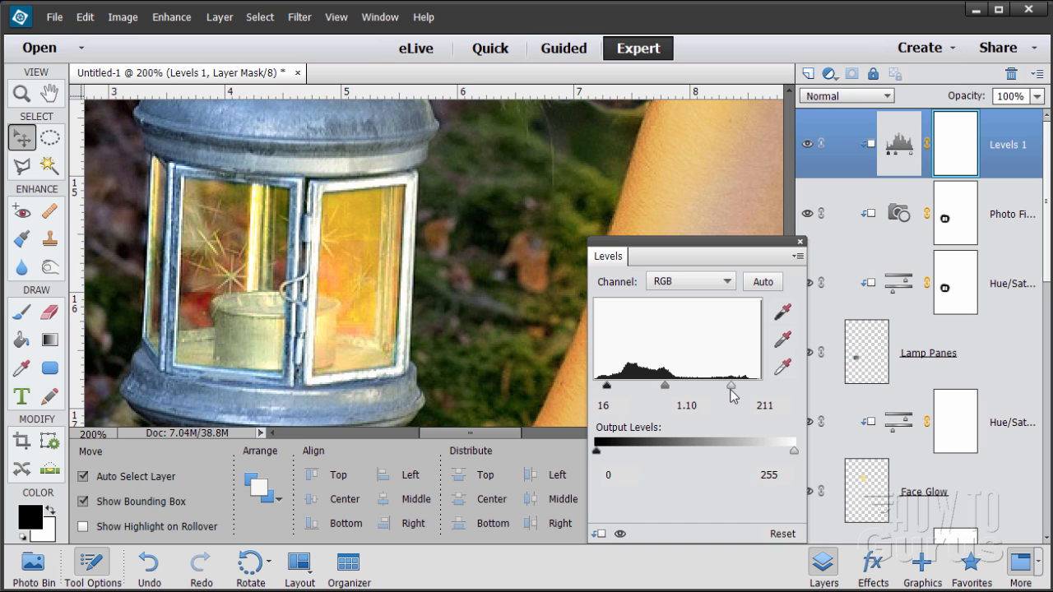
drag(731, 390, 721, 395)
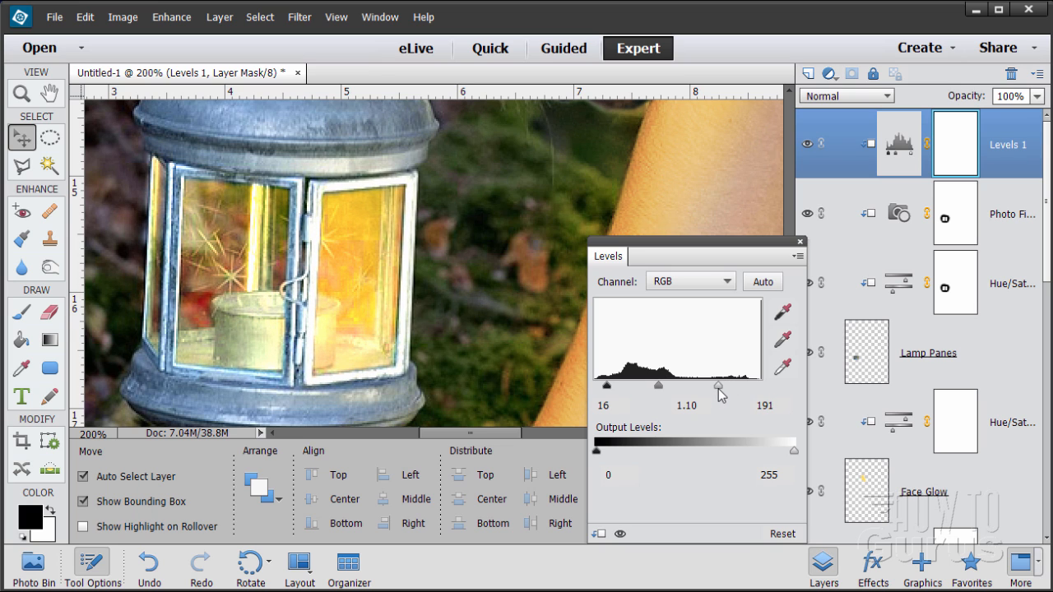
click(798, 244)
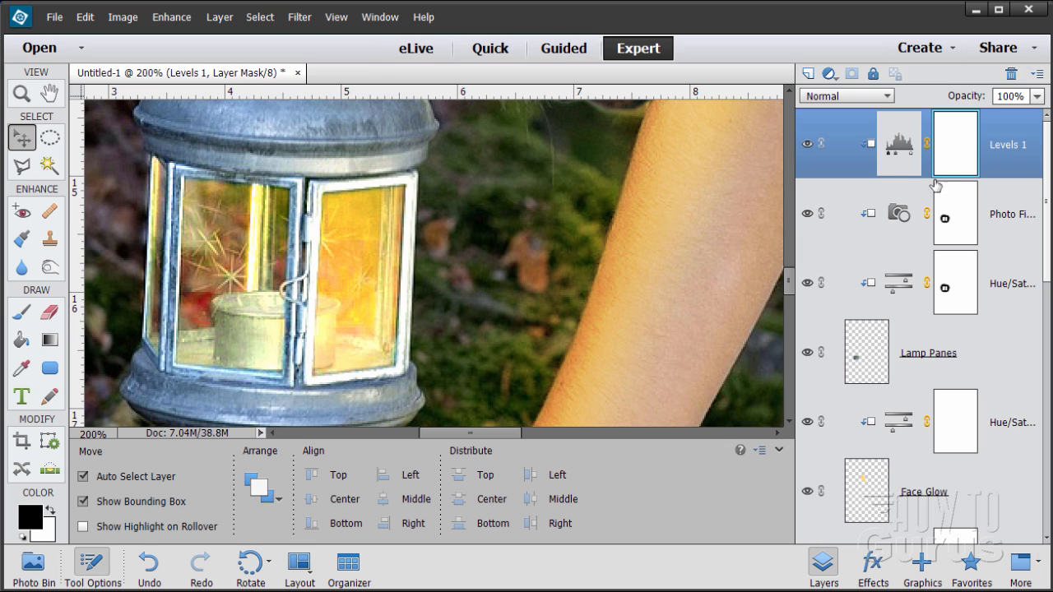
Step: Replace the Levels 1 layer mask with a copy of the Photo Filter layer's mask
click(963, 239)
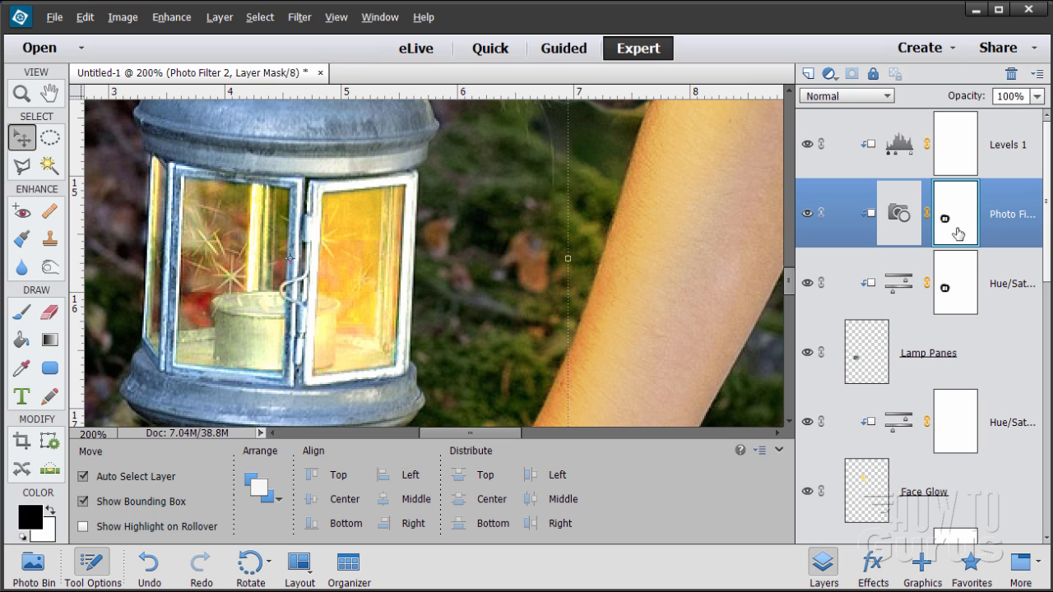
drag(957, 234, 958, 159)
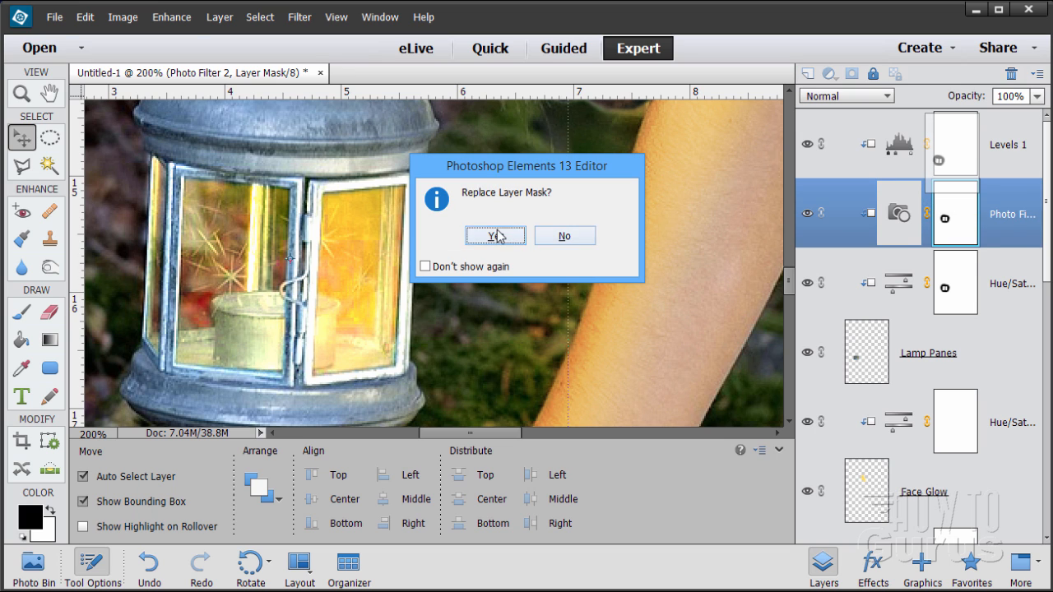
click(495, 236)
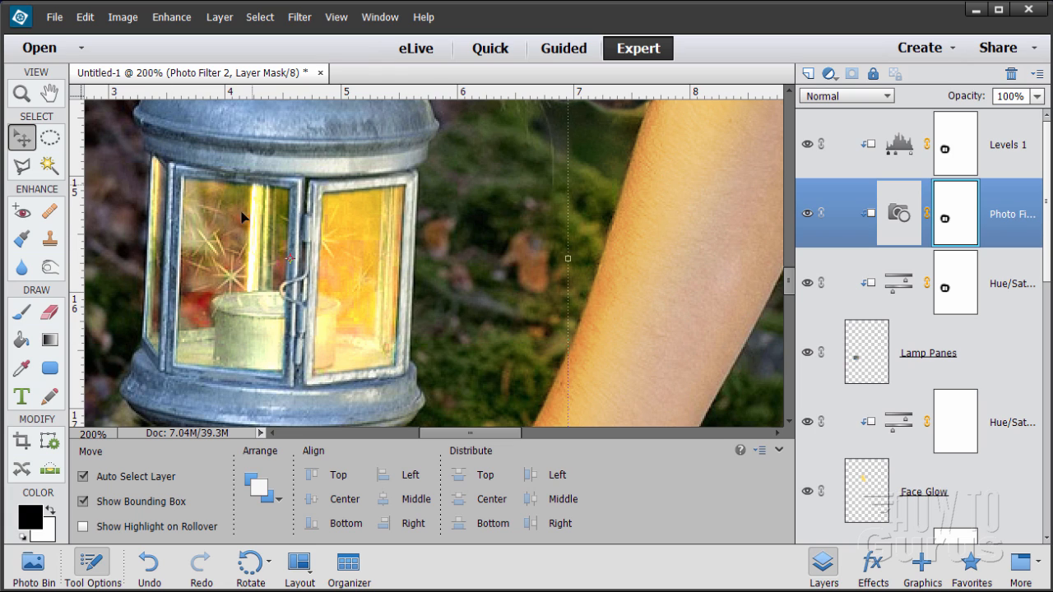
Step: Make the candle image on Layer 2 visible and select that layer
key(z)
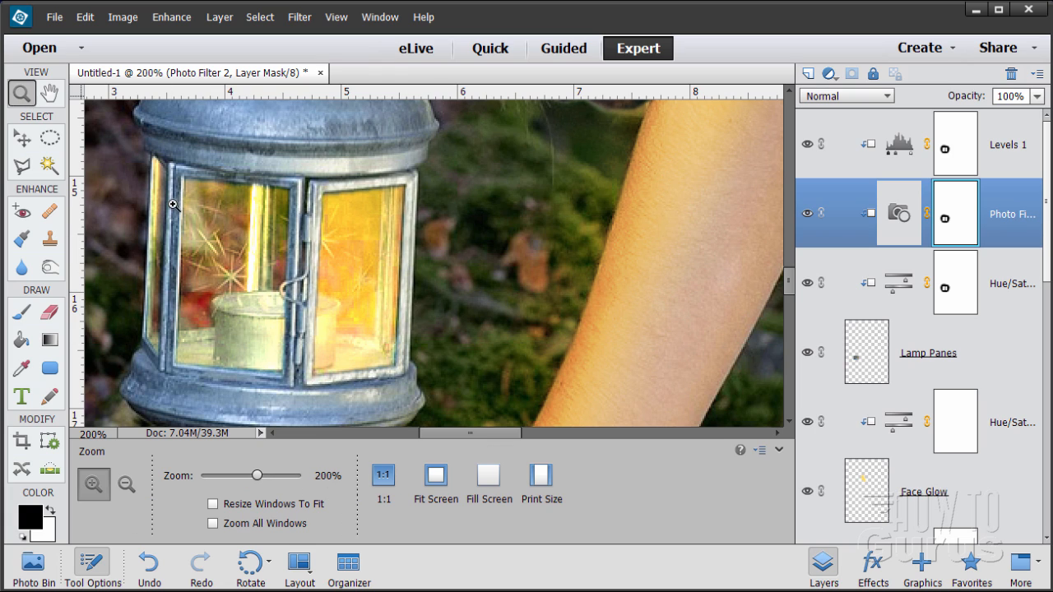
alt+click(353, 310)
alt+click(354, 310)
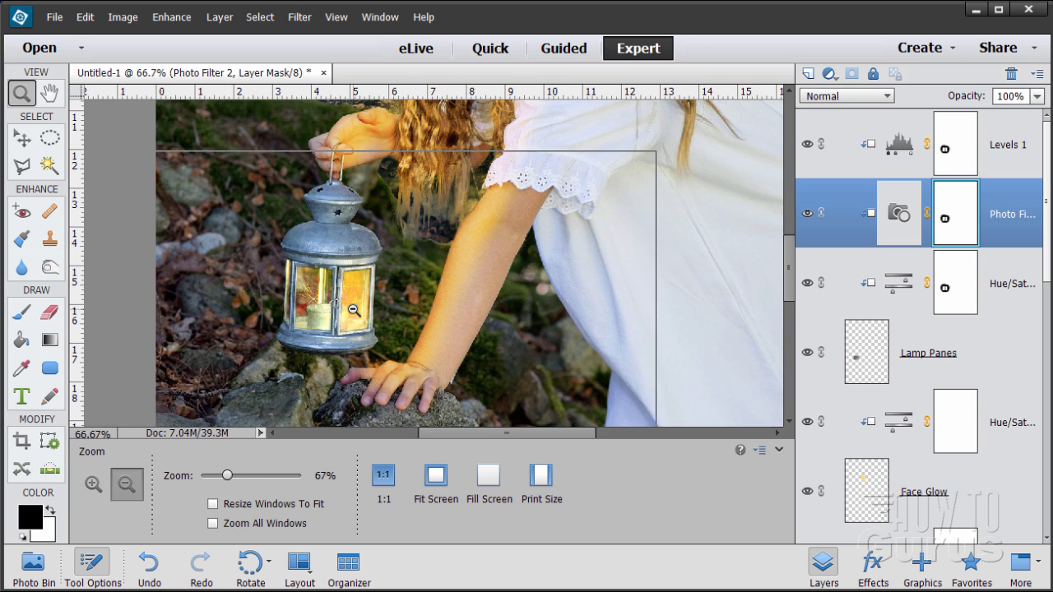
alt+click(353, 310)
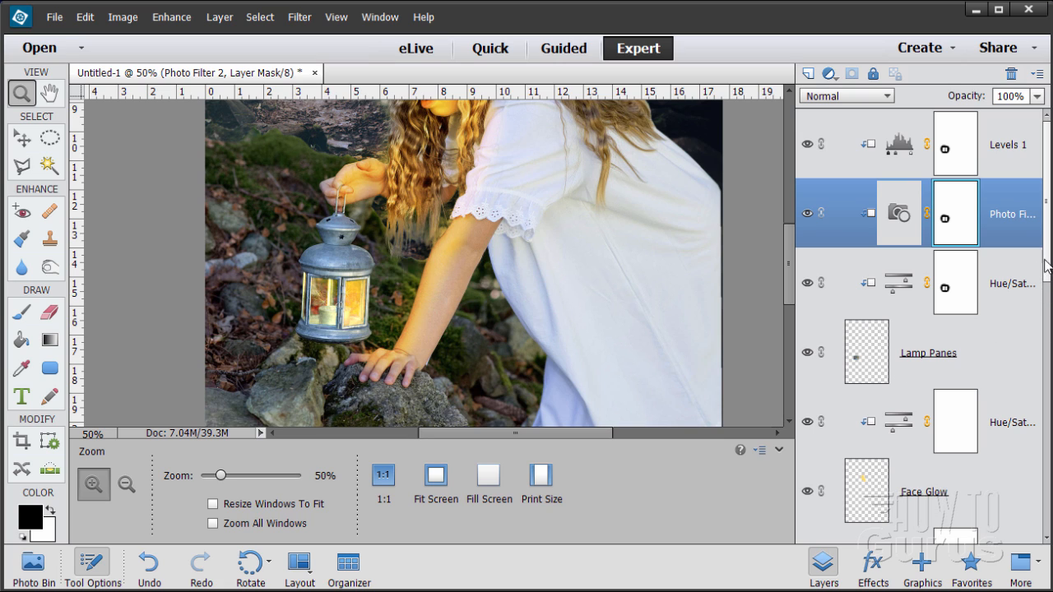
scroll(1044, 263, down, 10)
scroll(921, 329, down, 5)
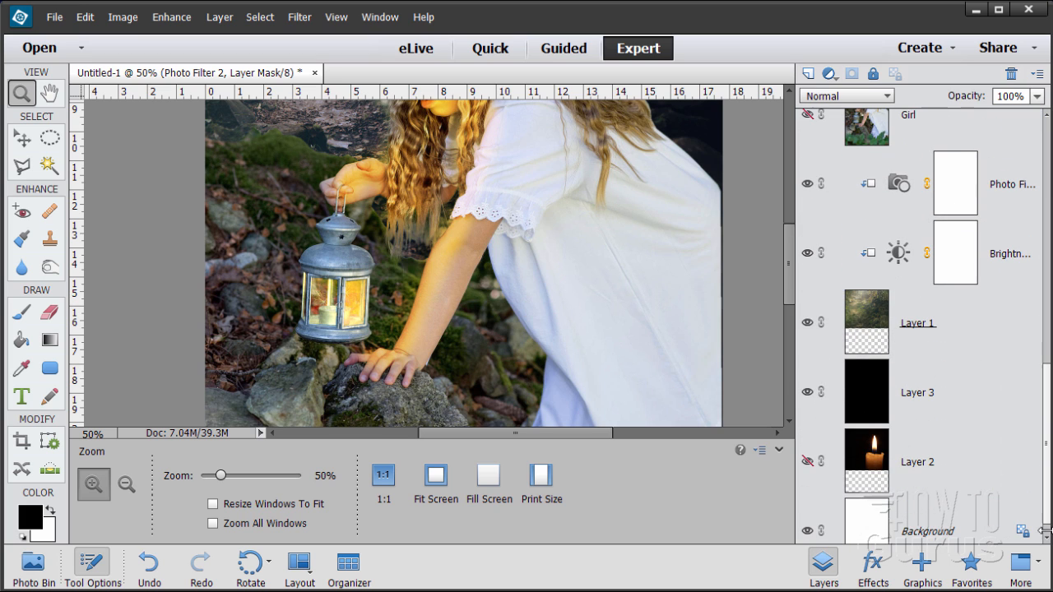
click(879, 464)
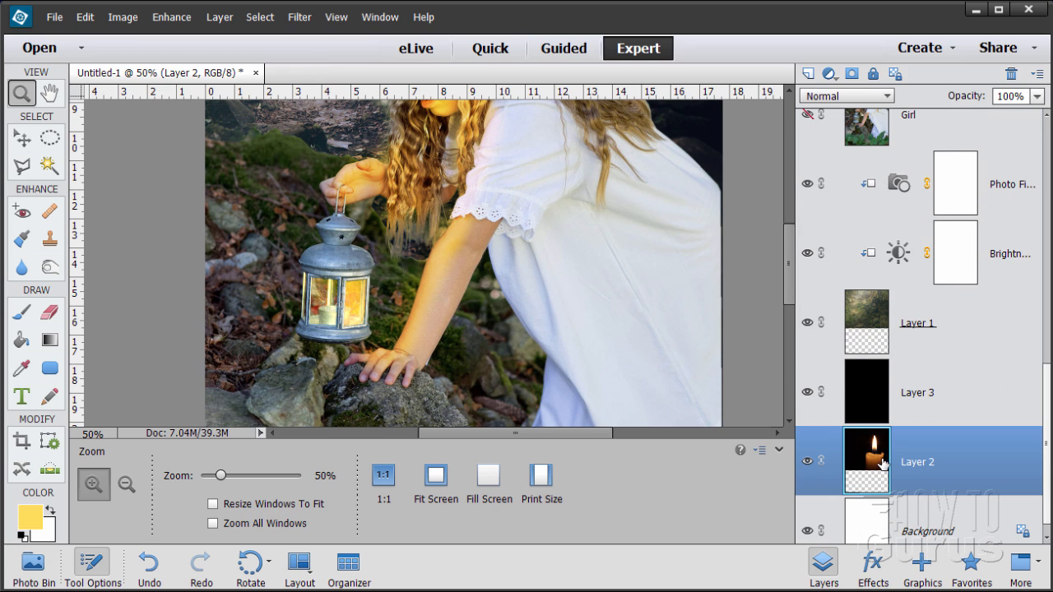
Step: Move Layer 2 to the top of the layer stack, above Levels 1, and release its clipping mask
drag(870, 460, 870, 168)
scroll(1049, 380, up, 3)
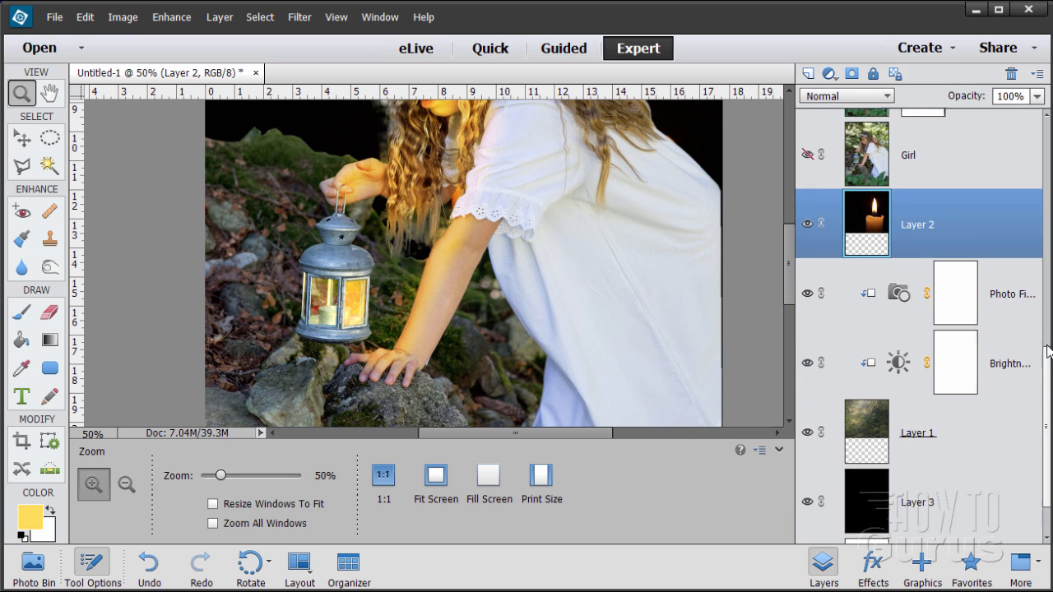
drag(870, 424, 873, 187)
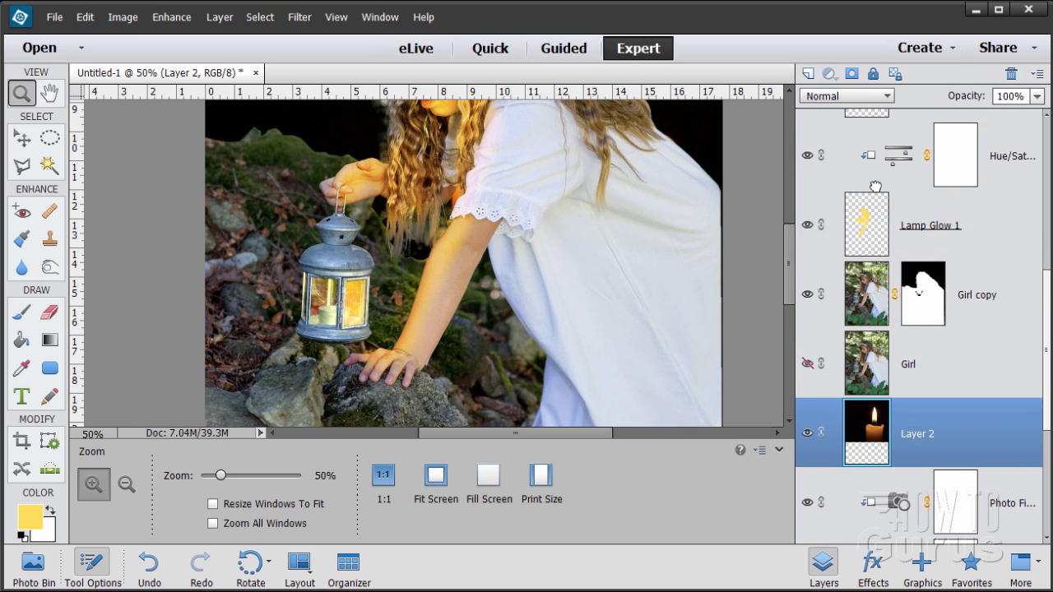
scroll(1047, 293, up, 2)
scroll(1047, 293, up, 4)
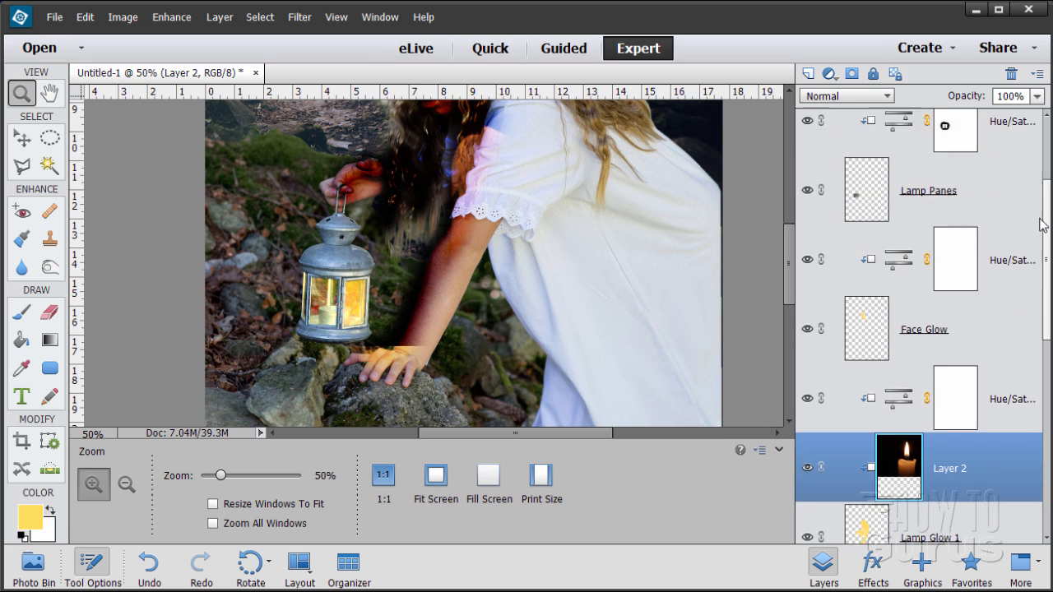
drag(893, 357, 892, 246)
scroll(1048, 239, up, 1)
scroll(1049, 238, up, 2)
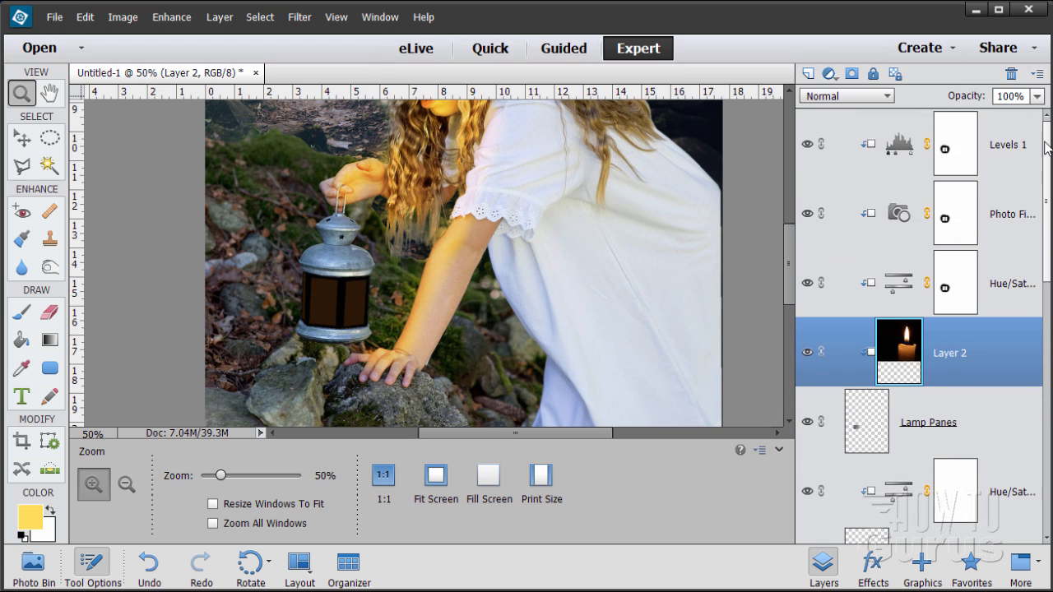
drag(907, 339, 893, 107)
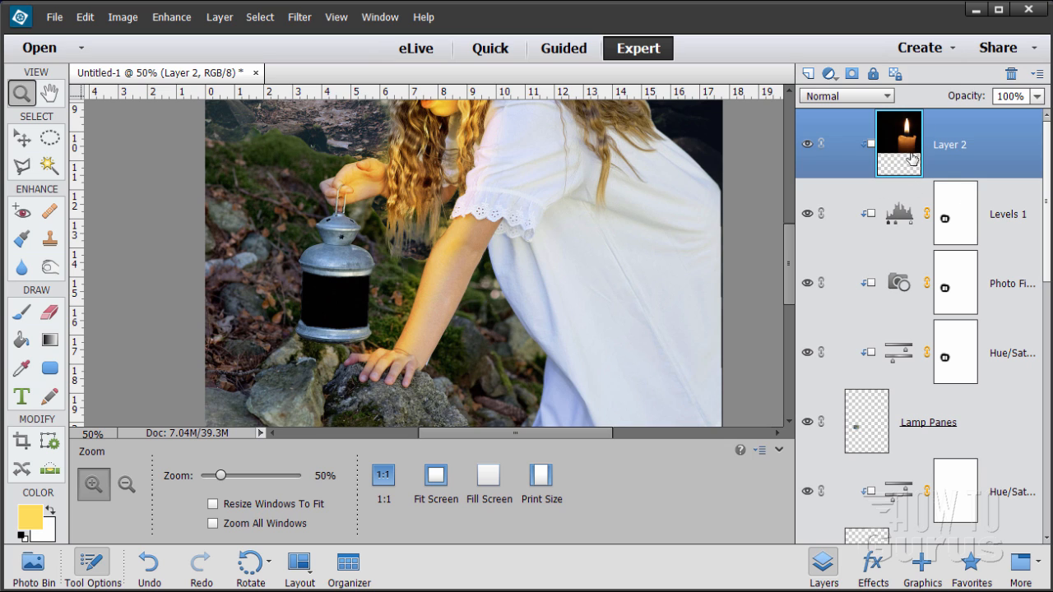
right_click(944, 132)
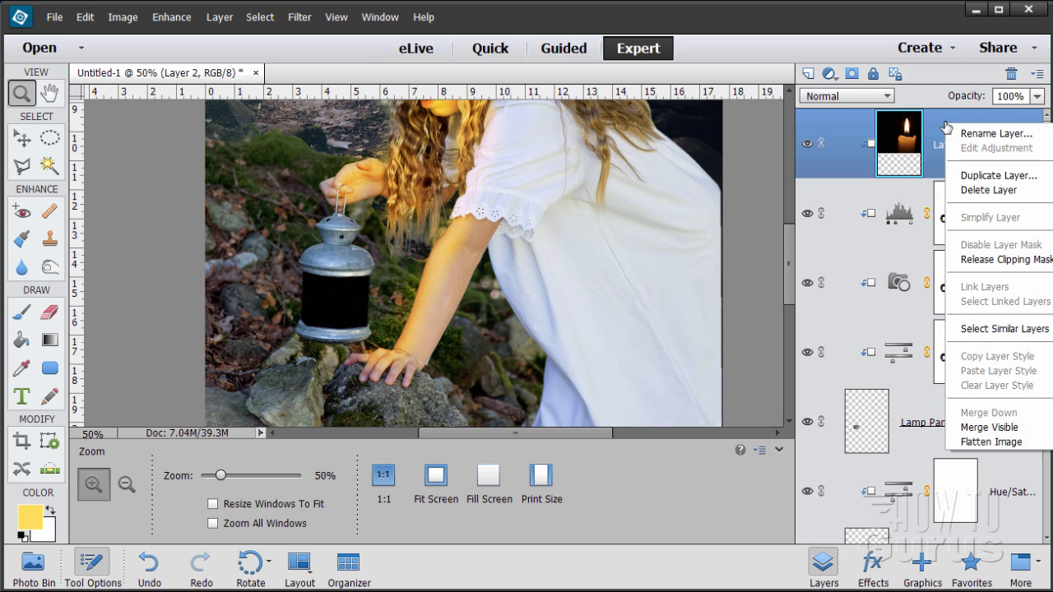
click(999, 262)
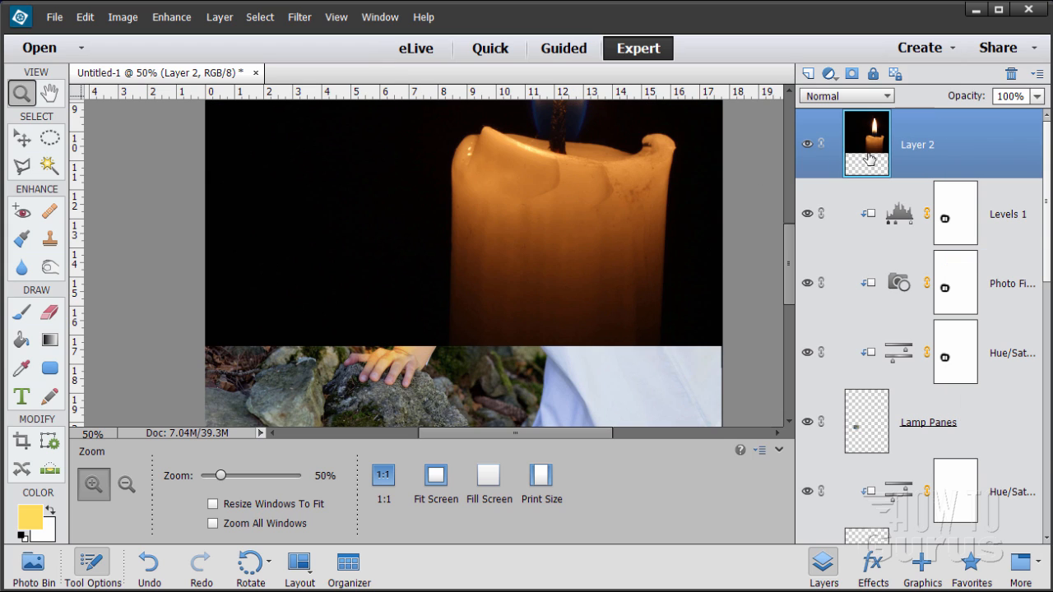
Step: Reposition the candle image and scale it proportionally to 61.44% so the candle and flame fit in view
click(21, 138)
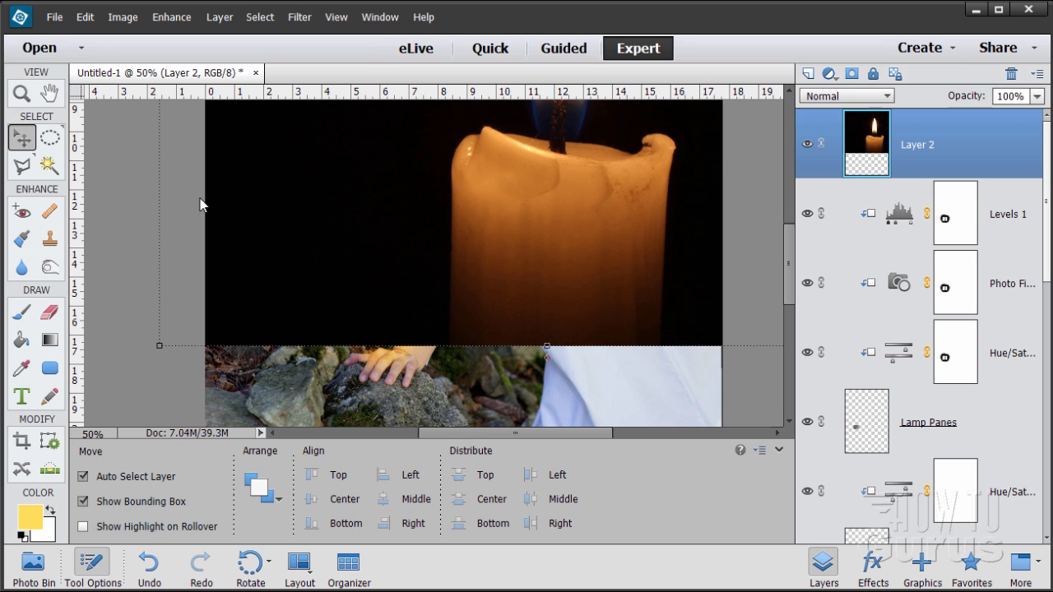
drag(558, 205, 464, 375)
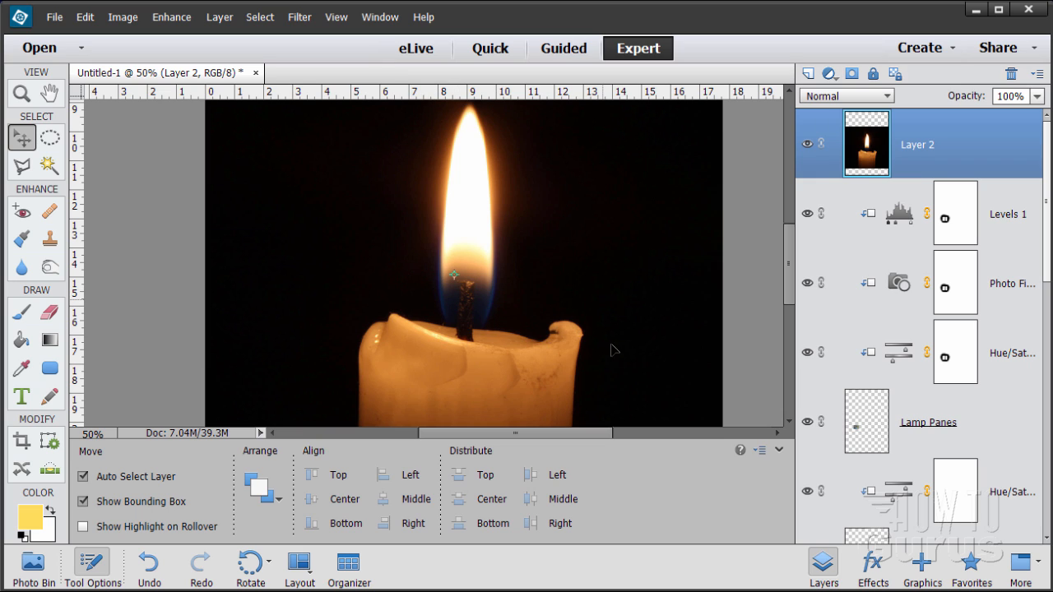
click(25, 96)
click(23, 141)
drag(376, 229, 411, 243)
drag(254, 161, 336, 212)
drag(515, 338, 384, 240)
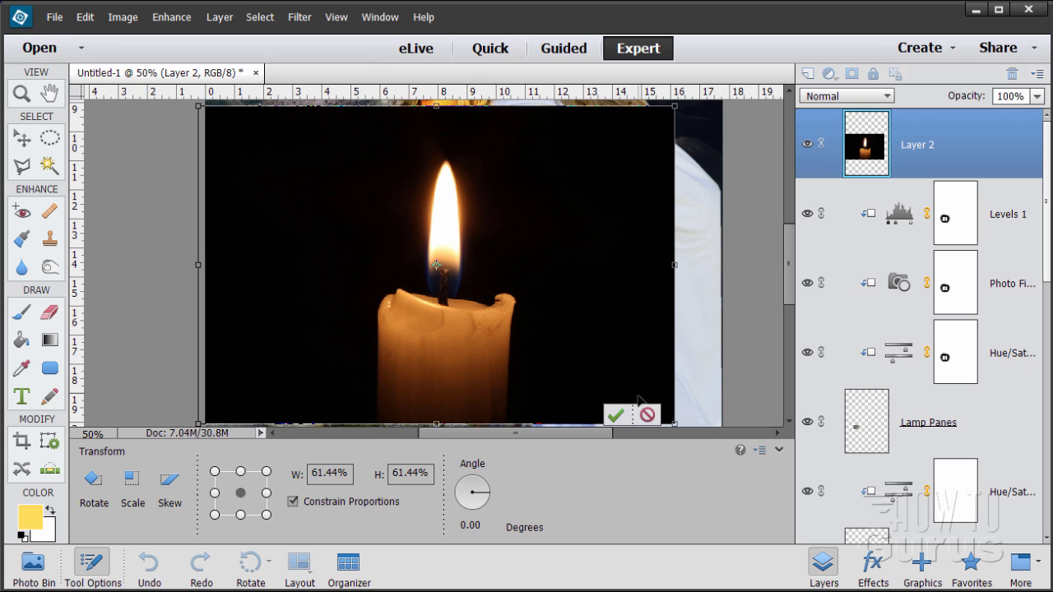
click(616, 413)
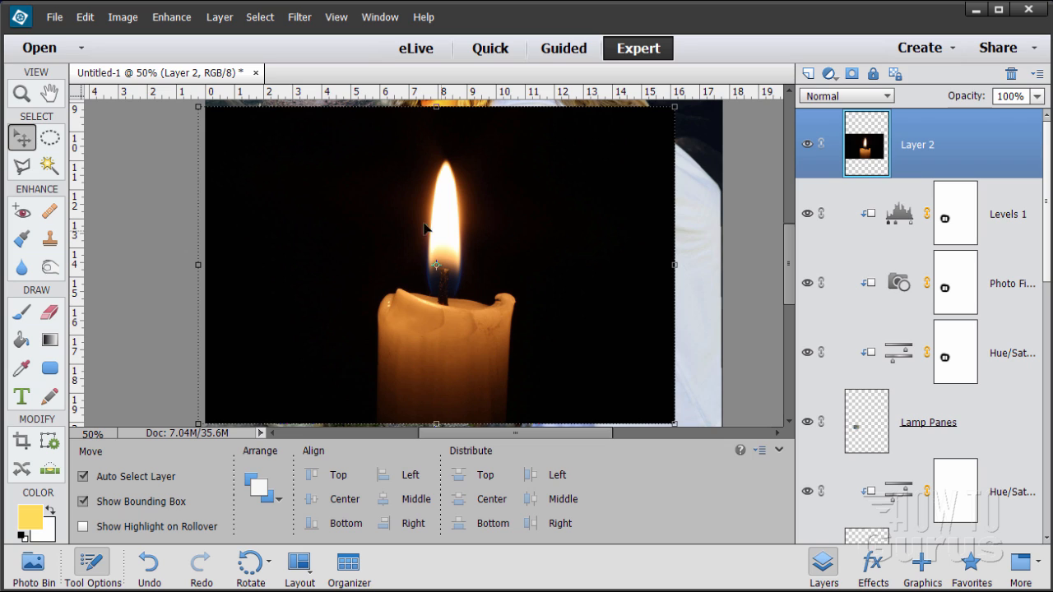
Step: Outline the candle and its flame with the Polygonal Lasso and add a layer mask to Layer 2 from the selection
click(22, 167)
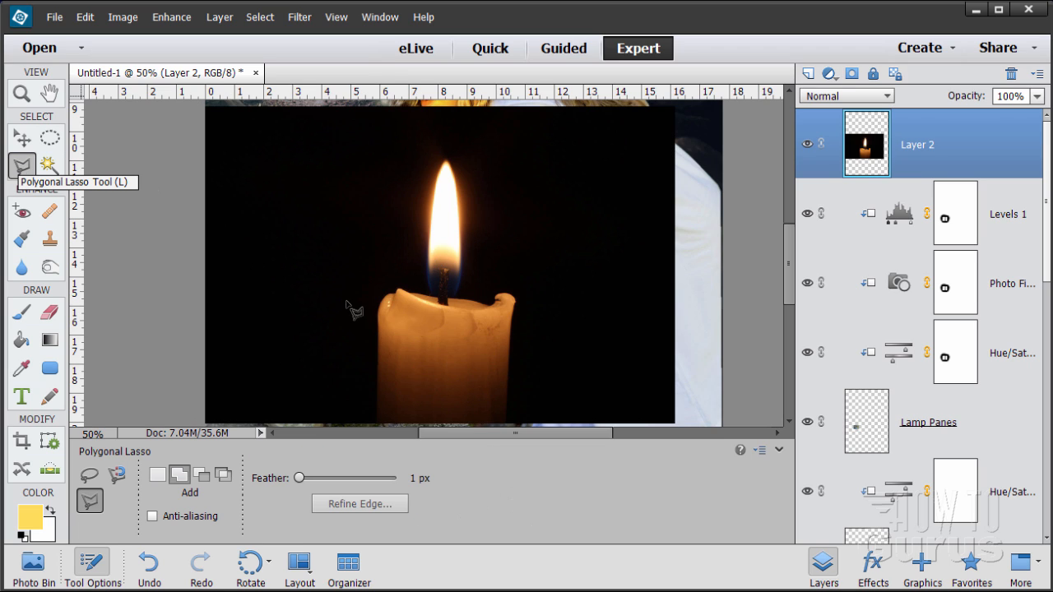
click(379, 421)
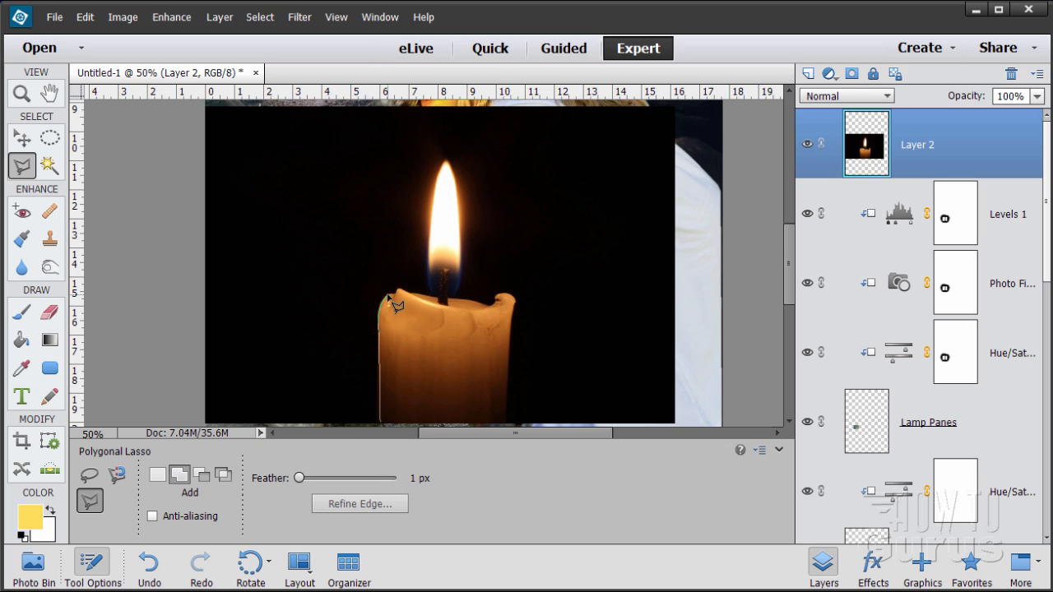
click(428, 268)
click(423, 216)
click(469, 215)
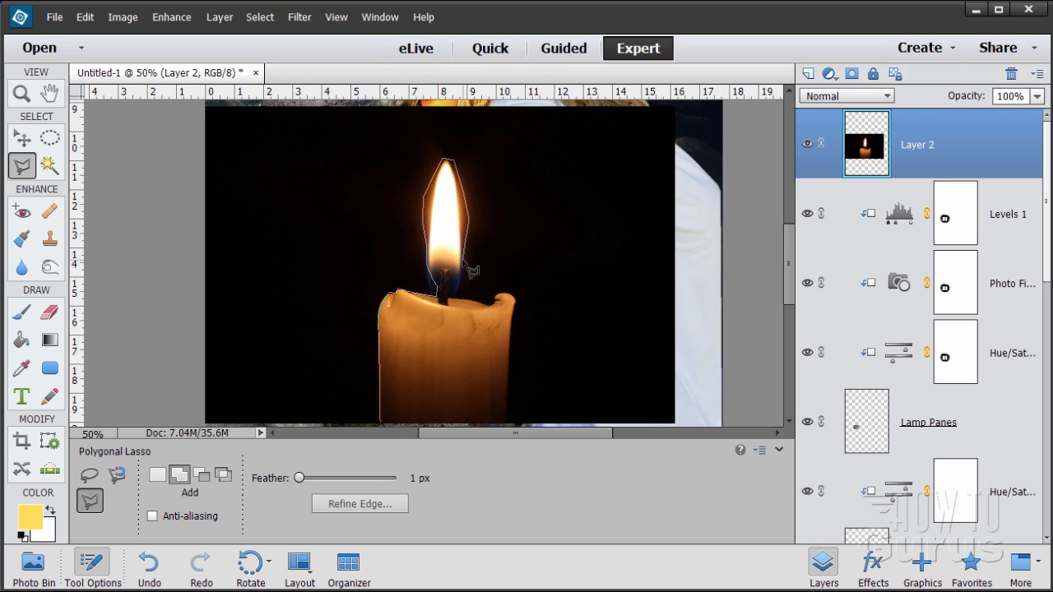
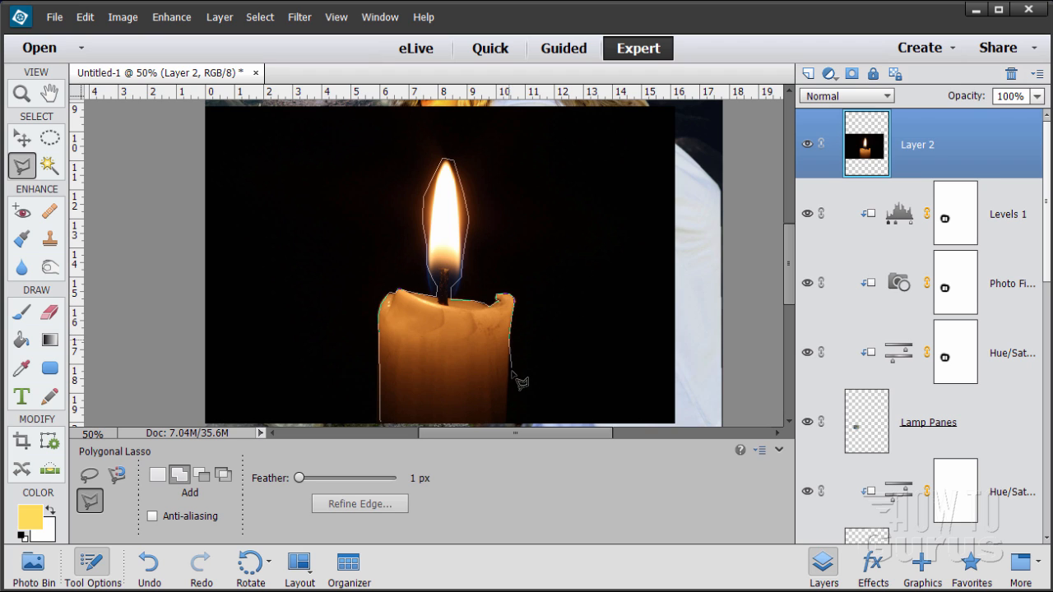
click(507, 422)
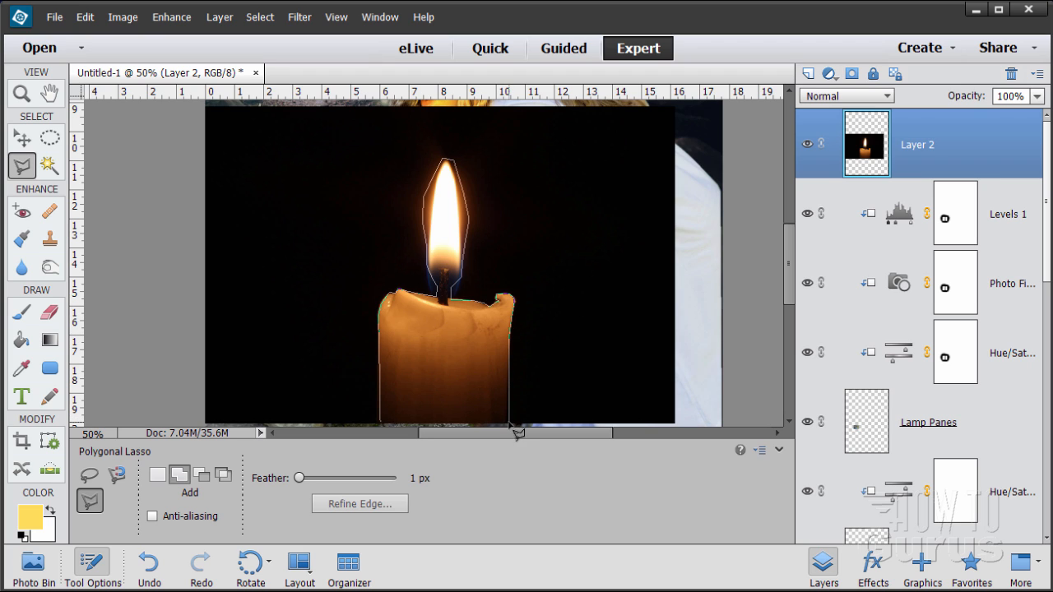
click(383, 380)
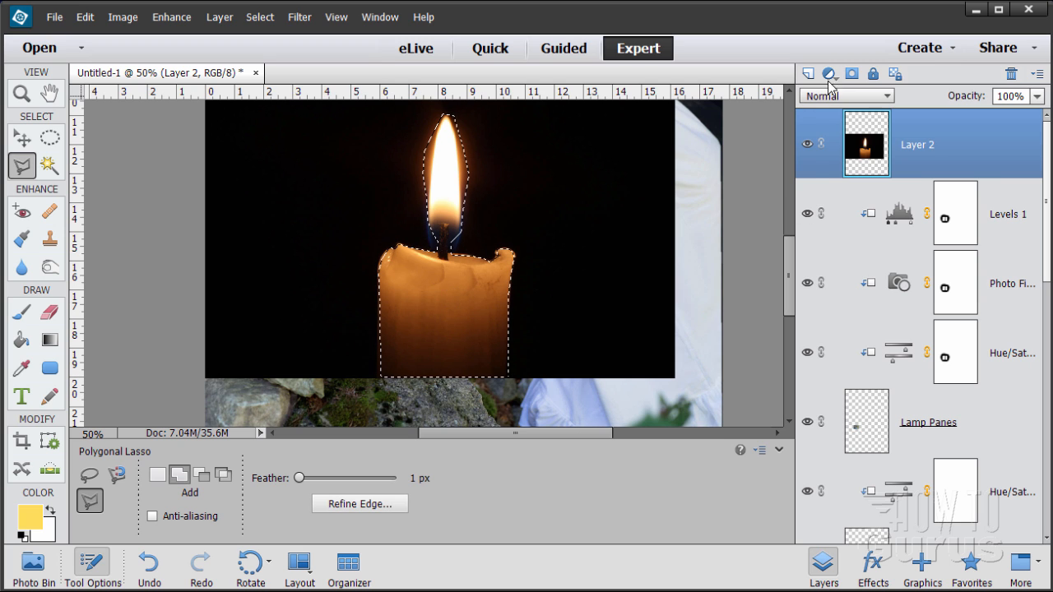
click(851, 74)
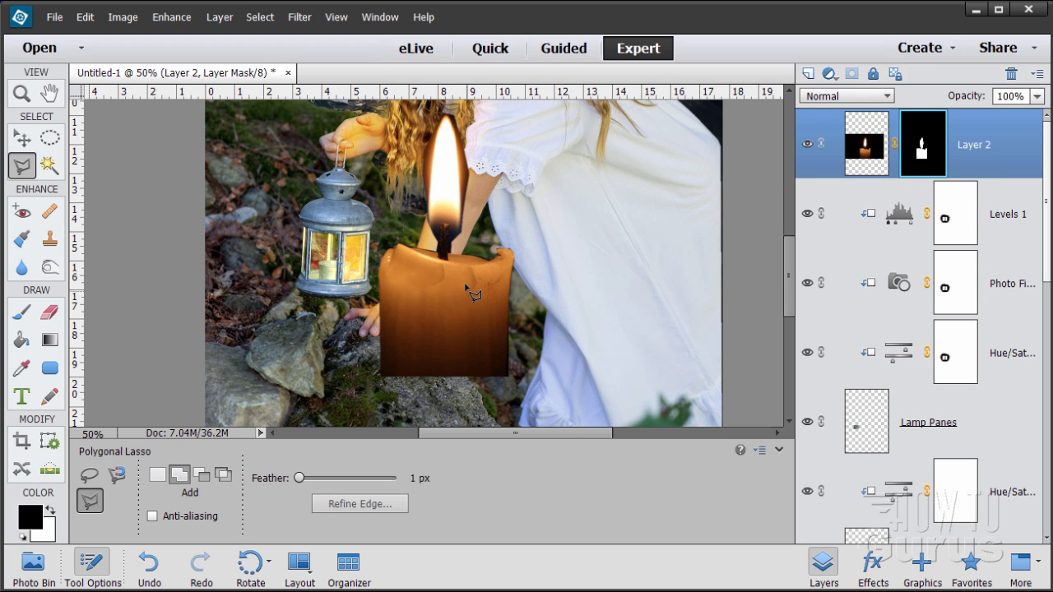
Step: Shrink the masked candle proportionally to lantern size, place it over the lantern and apply the transformation
click(21, 140)
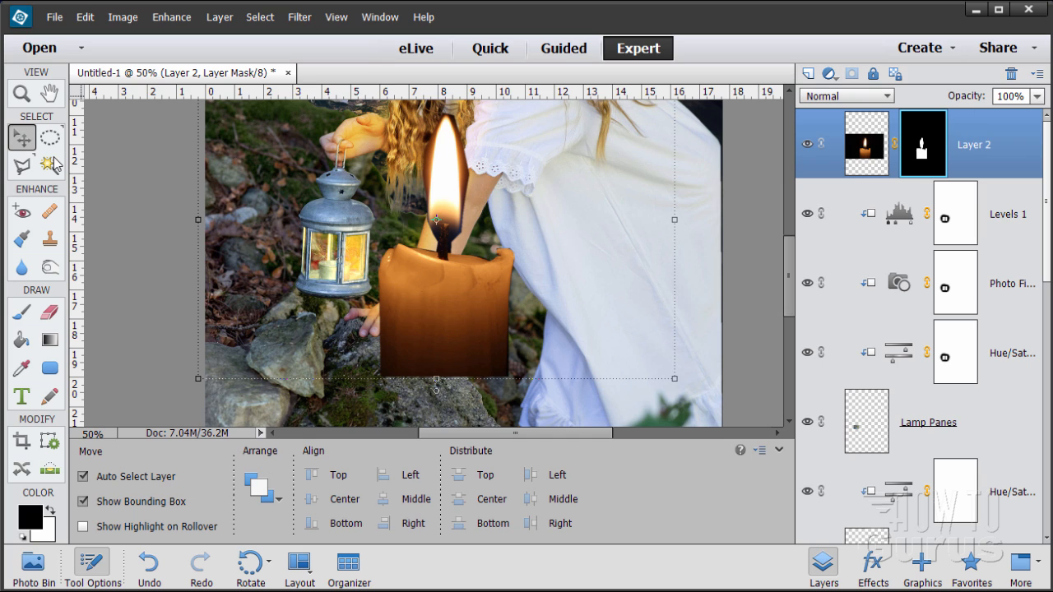
drag(437, 275, 428, 298)
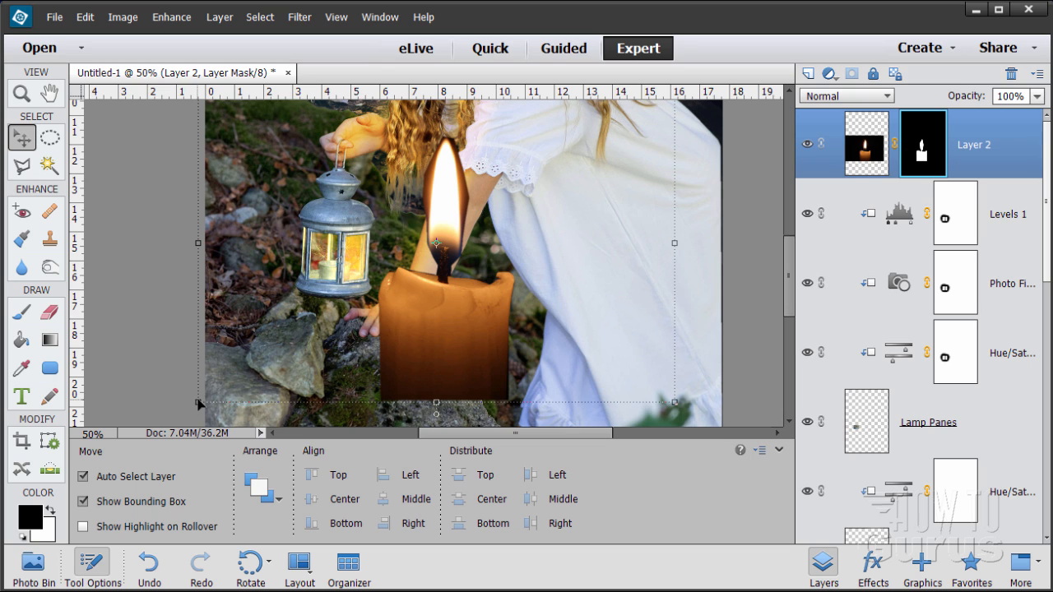
mouse_move(441, 348)
mouse_down()
mouse_move(454, 363)
mouse_move(440, 343)
mouse_up()
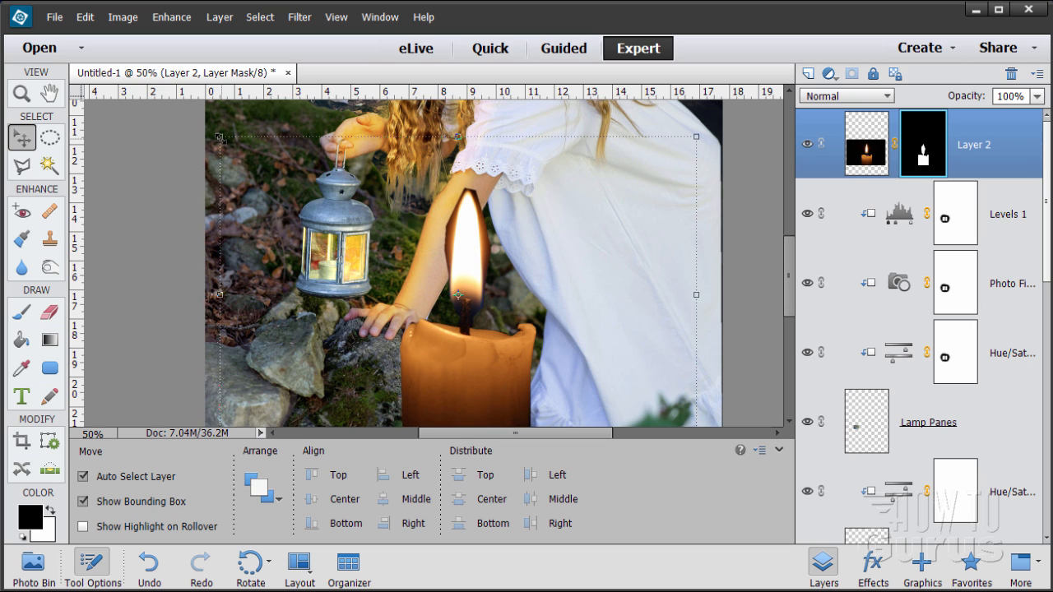
drag(221, 138, 438, 319)
drag(566, 411, 302, 319)
drag(218, 205, 329, 239)
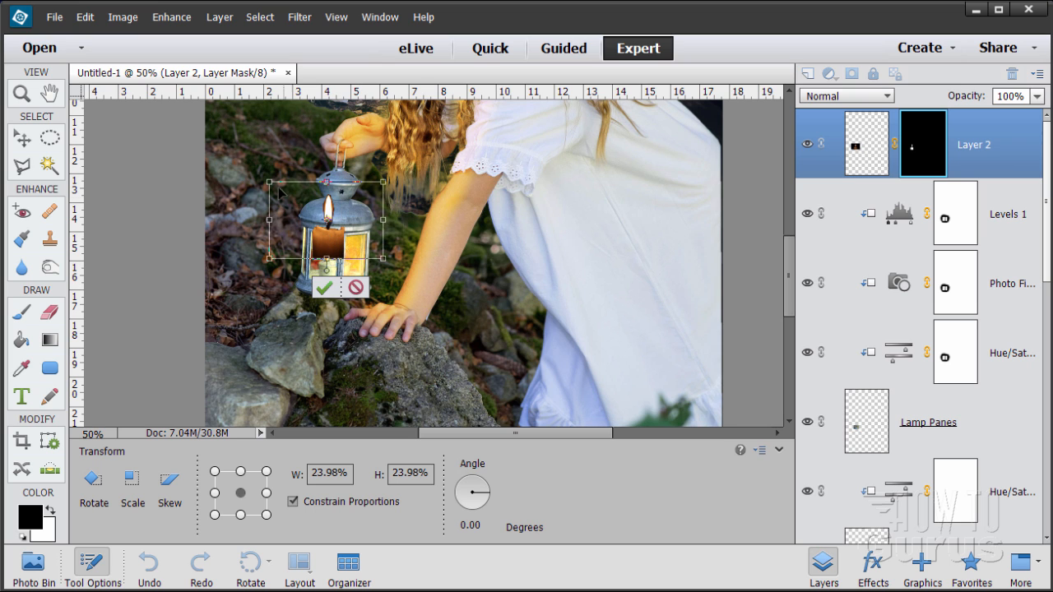
drag(273, 183, 284, 192)
drag(331, 243, 329, 248)
click(323, 294)
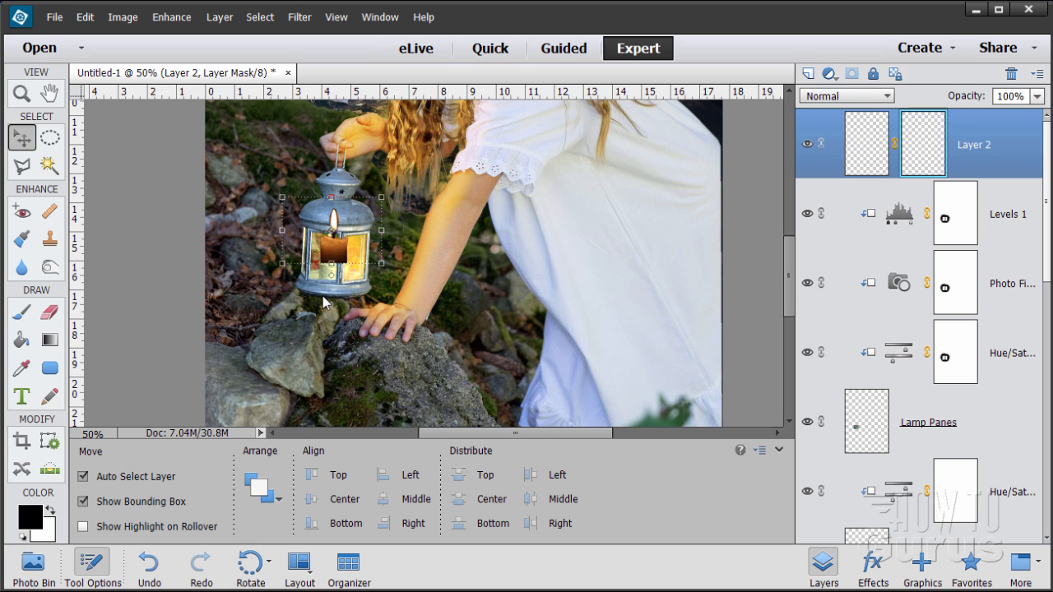
Step: Move the candle down inside the lantern so its bottom edge sits at the base of the glass panes
click(22, 93)
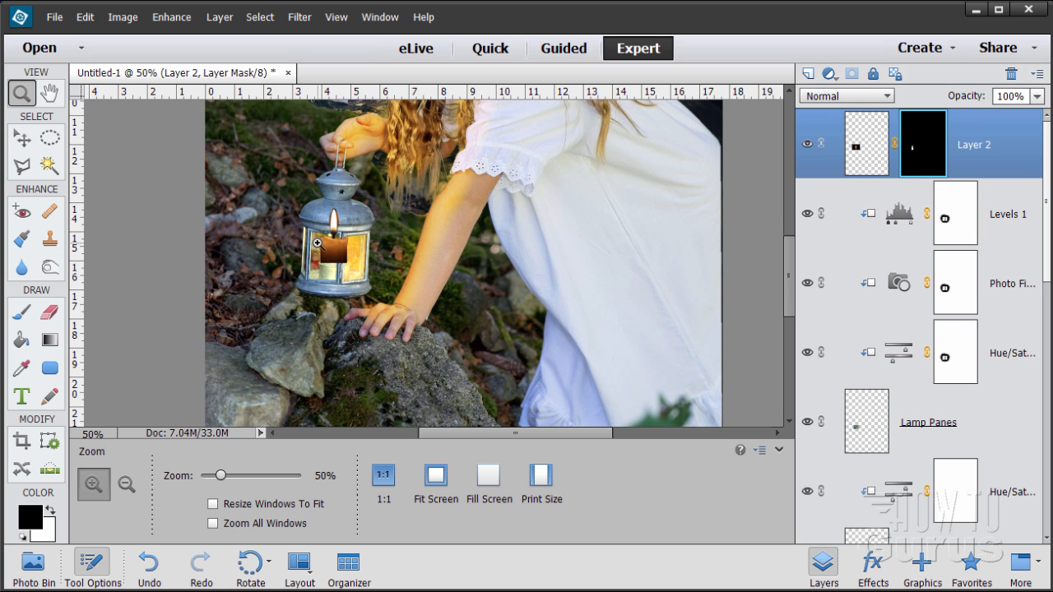
click(318, 244)
click(317, 244)
click(318, 243)
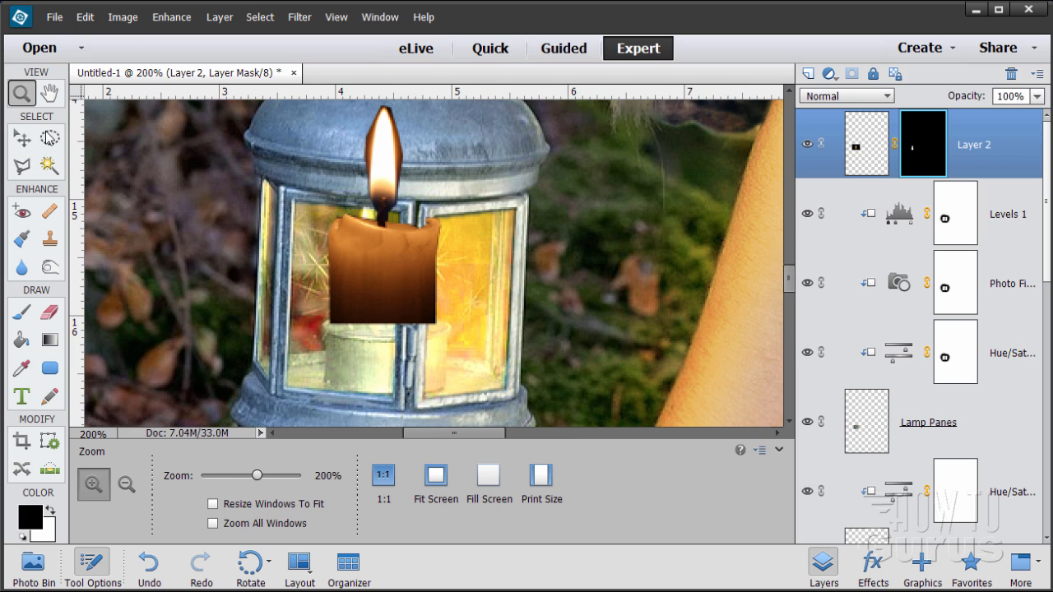
click(37, 142)
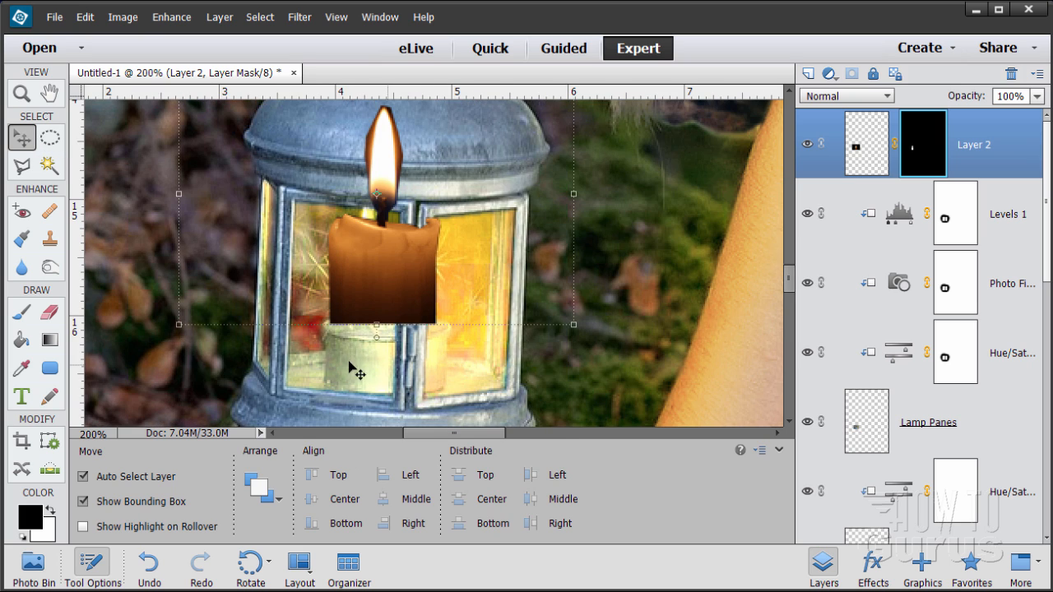
drag(387, 292, 398, 348)
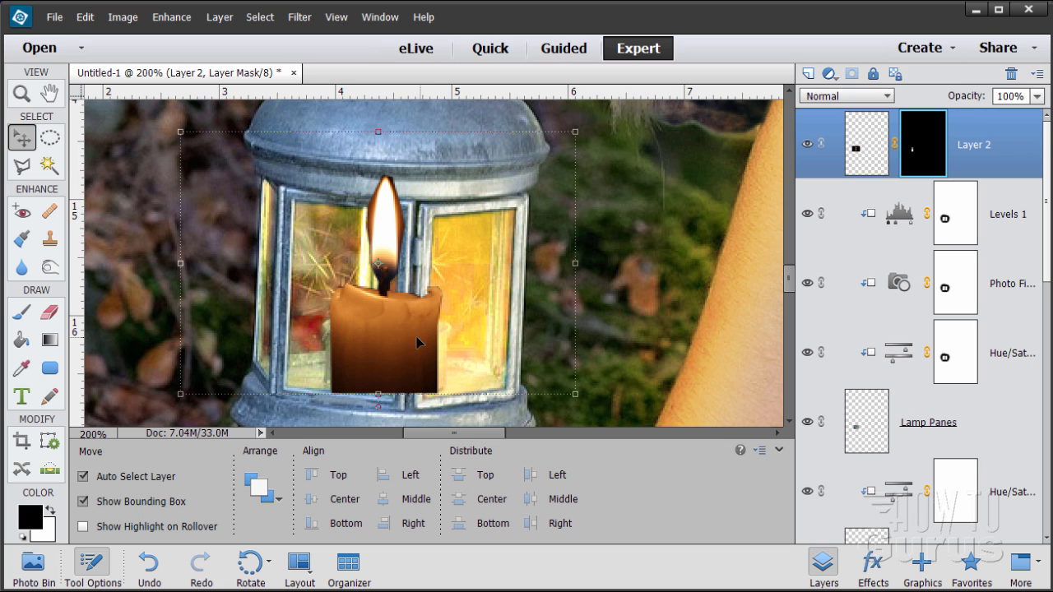
Step: Lower the opacity of Layer 2 to 55% and rename the layer Candle
click(1038, 97)
click(1004, 116)
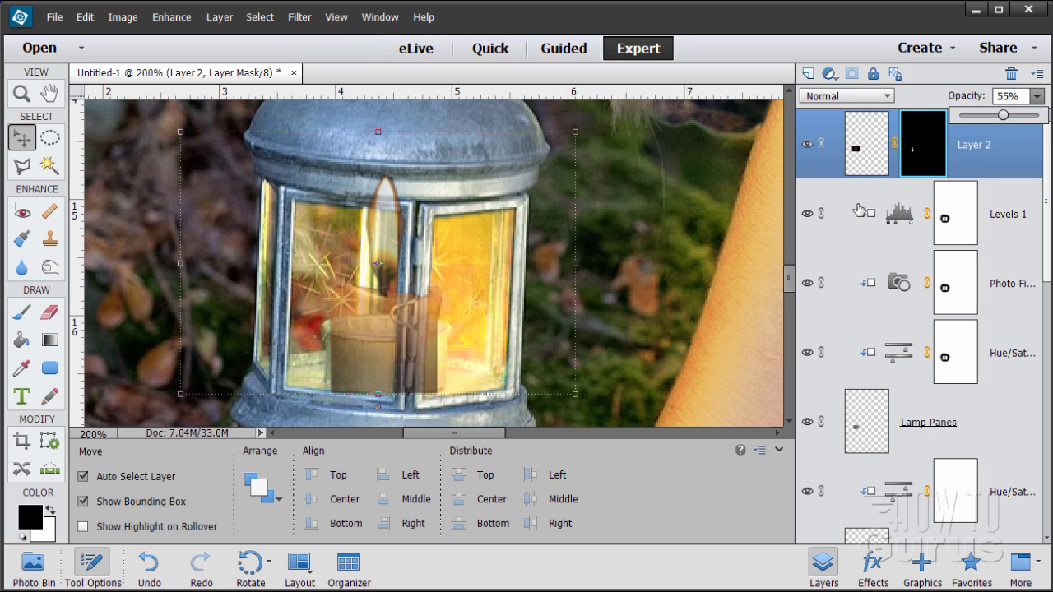
click(926, 165)
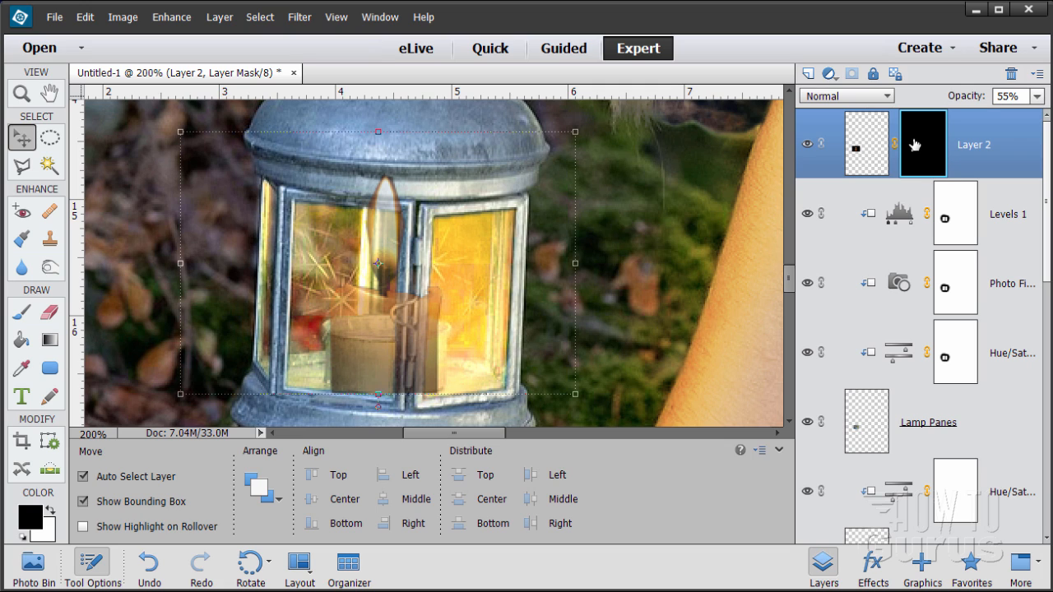
double_click(966, 147)
text(Candle)
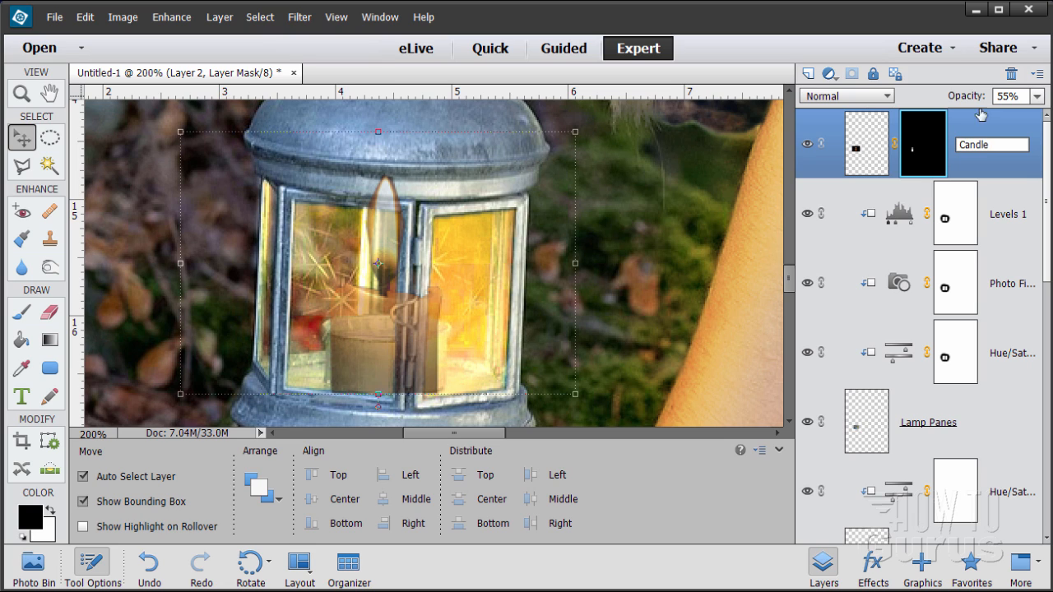
key(Return)
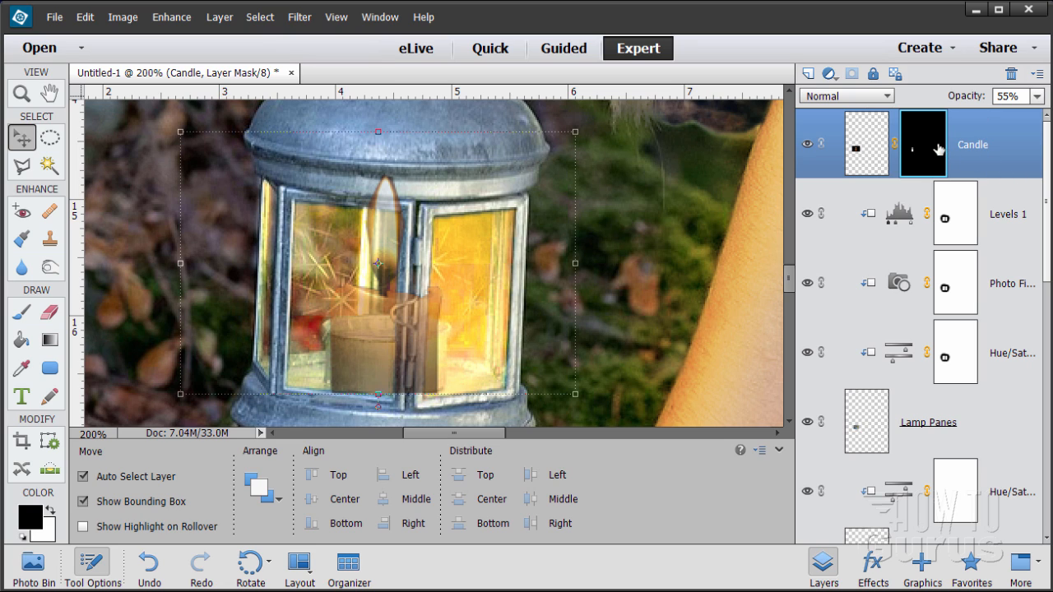
Step: Select the lower part of the new candle with the Polygonal Lasso, following the curved rim of the original candle
click(22, 167)
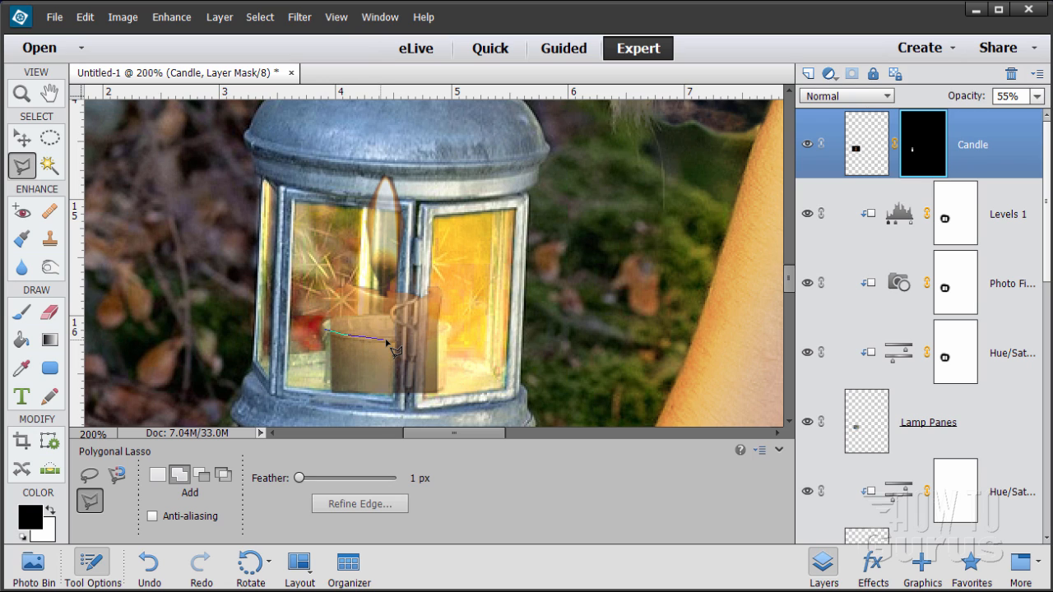
click(446, 329)
click(448, 410)
click(315, 408)
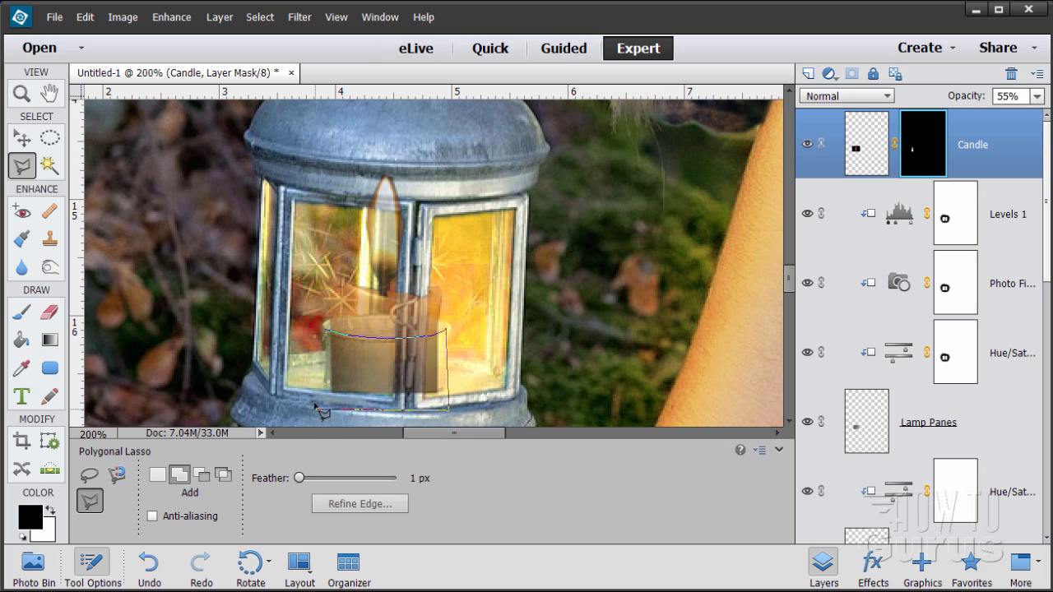
click(328, 333)
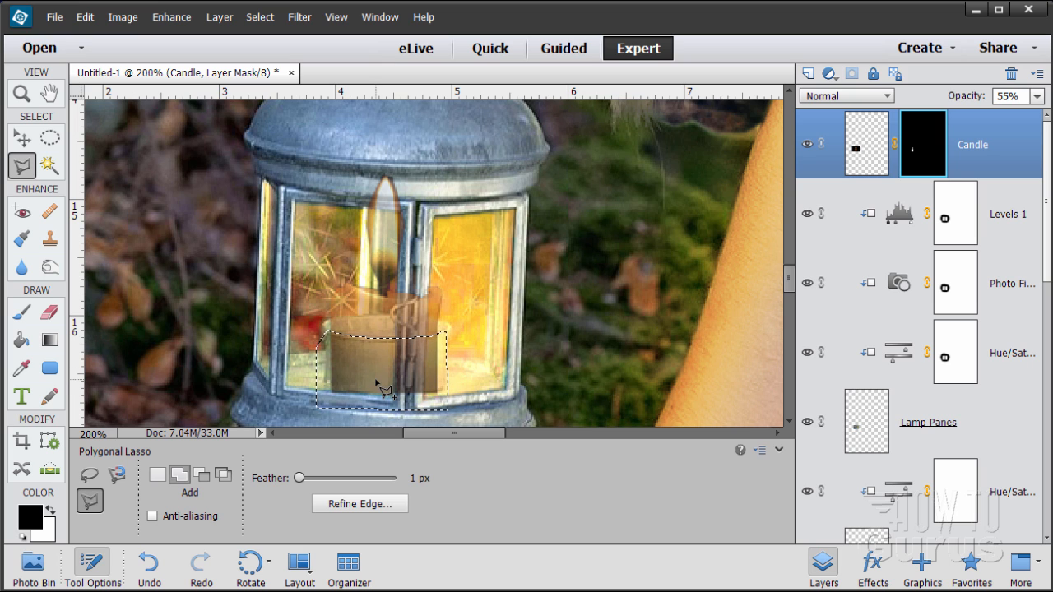
Step: Hide the selected lower candle by painting black on the Candle mask with a 100 px brush, and deselect
click(21, 311)
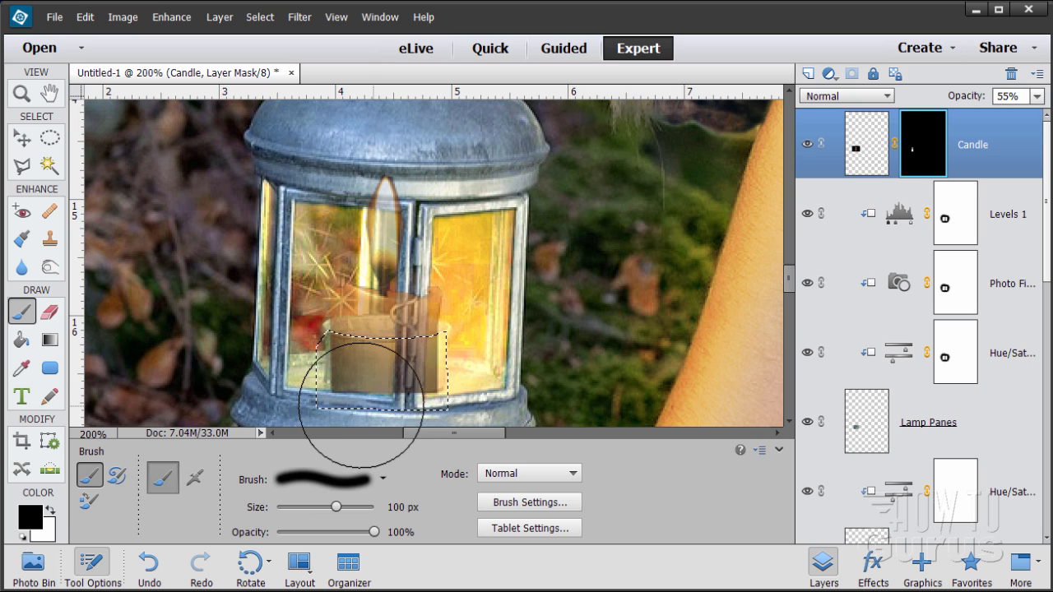
mouse_move(360, 419)
mouse_down()
mouse_move(342, 359)
mouse_move(315, 361)
mouse_move(348, 401)
mouse_up()
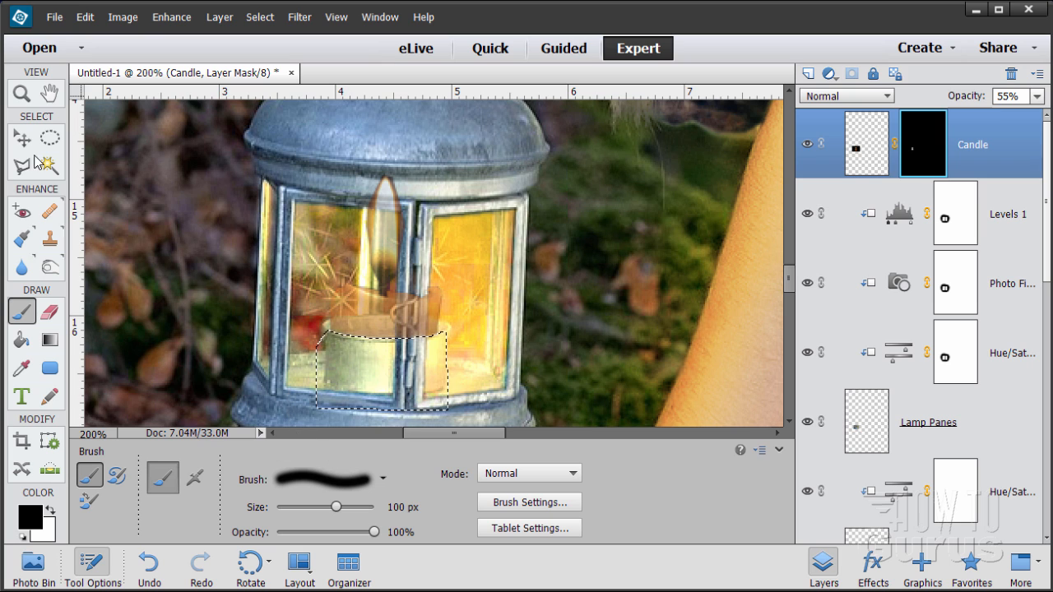
click(278, 18)
click(284, 49)
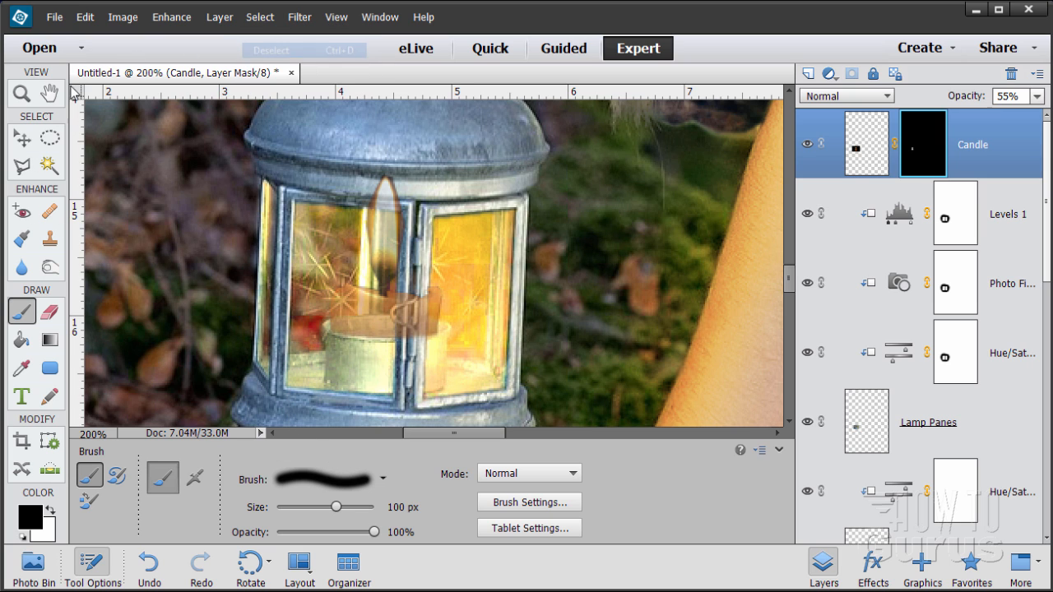
click(28, 144)
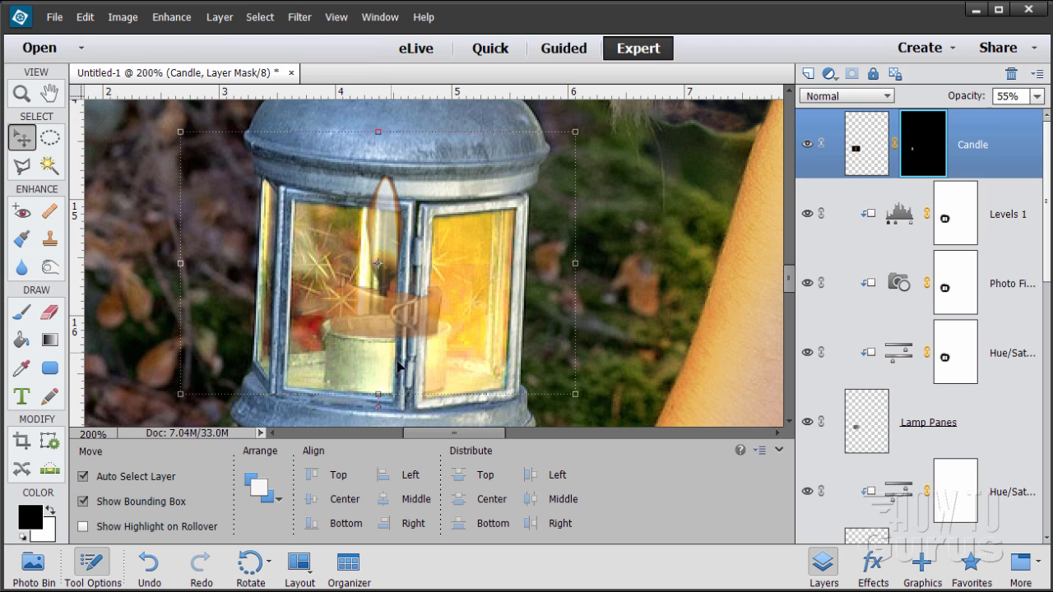
Step: Set the Candle layer's opacity to 100% and make its layer mask active
click(1037, 96)
drag(1003, 115, 1040, 115)
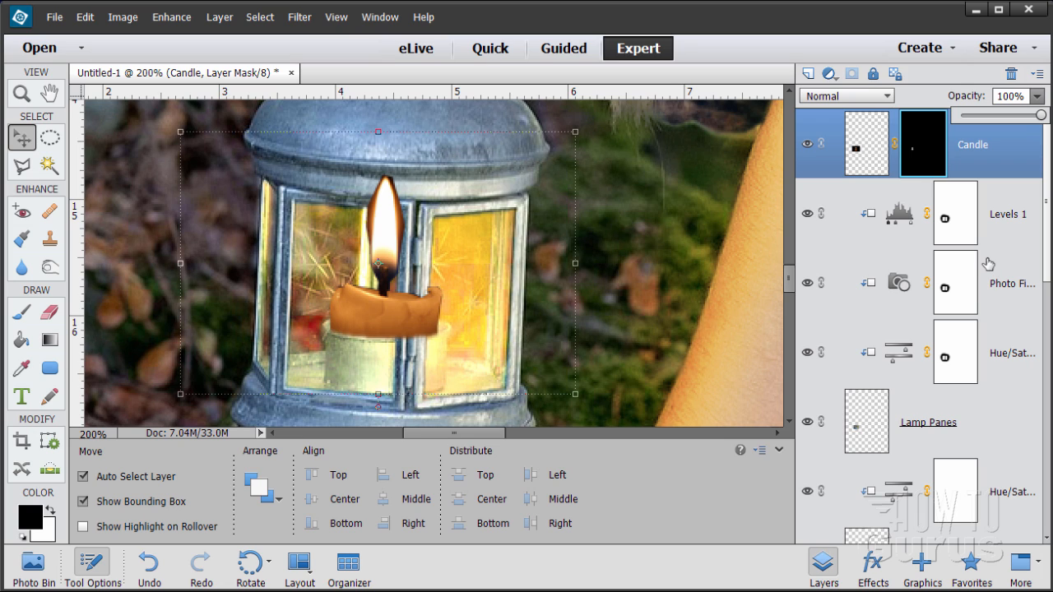
click(960, 237)
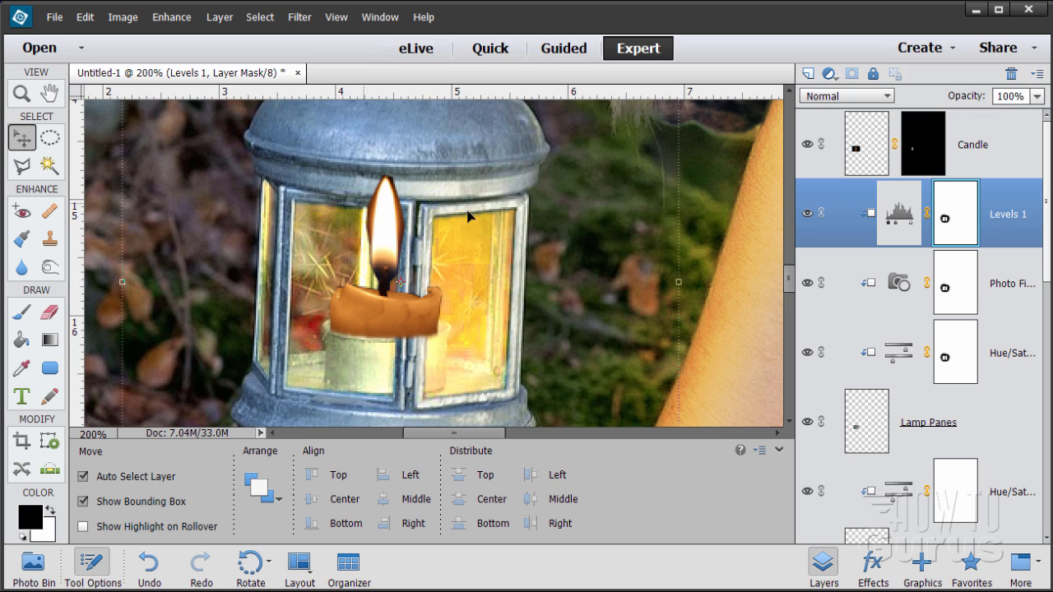
click(934, 161)
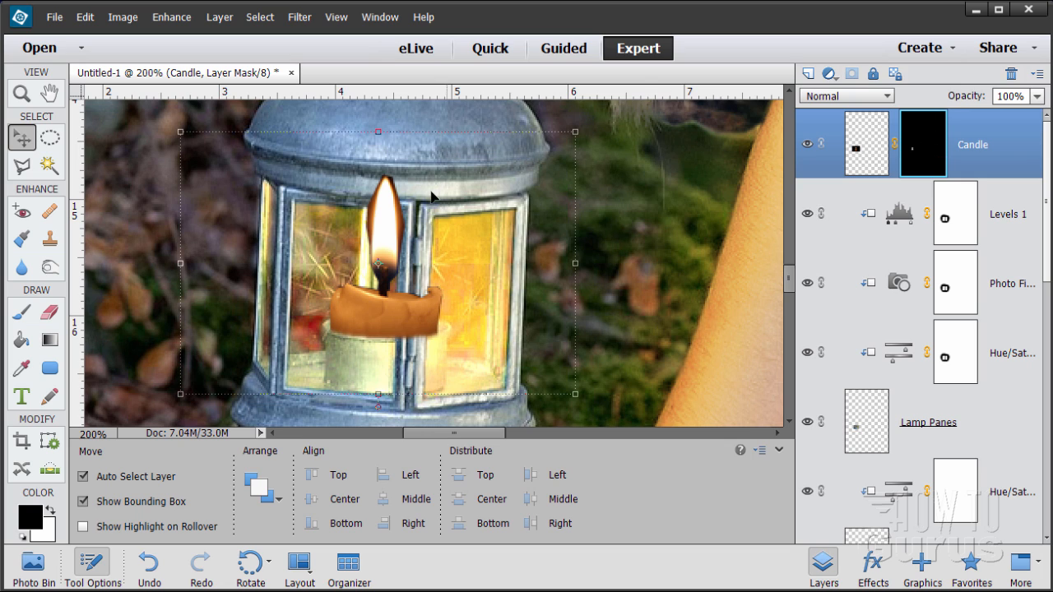
Step: Outline the flame tip over the lantern's upper frame and the central door posts with the Polygonal Lasso
click(21, 168)
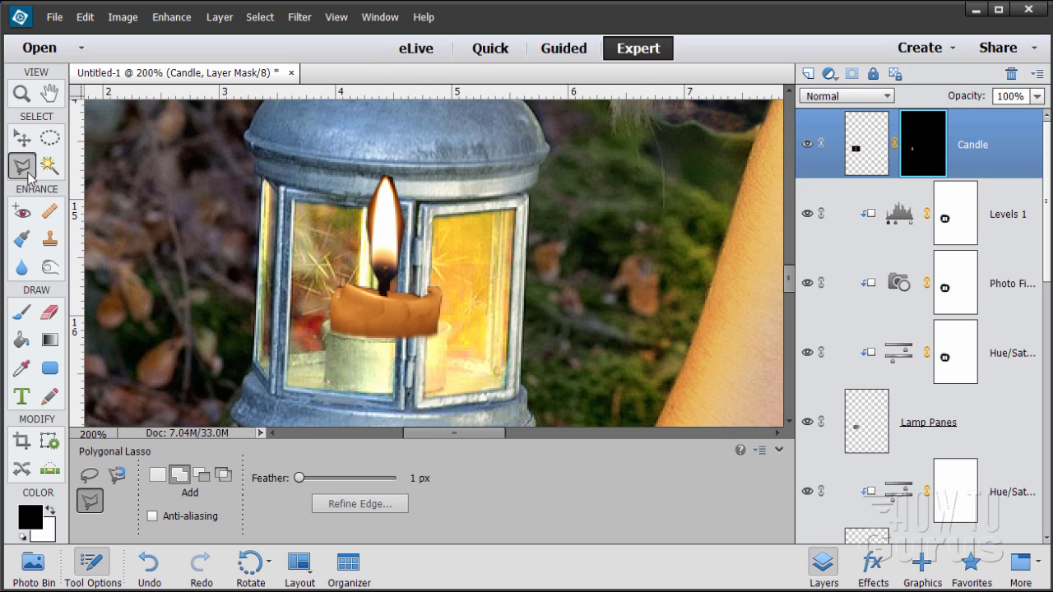
click(329, 205)
click(398, 209)
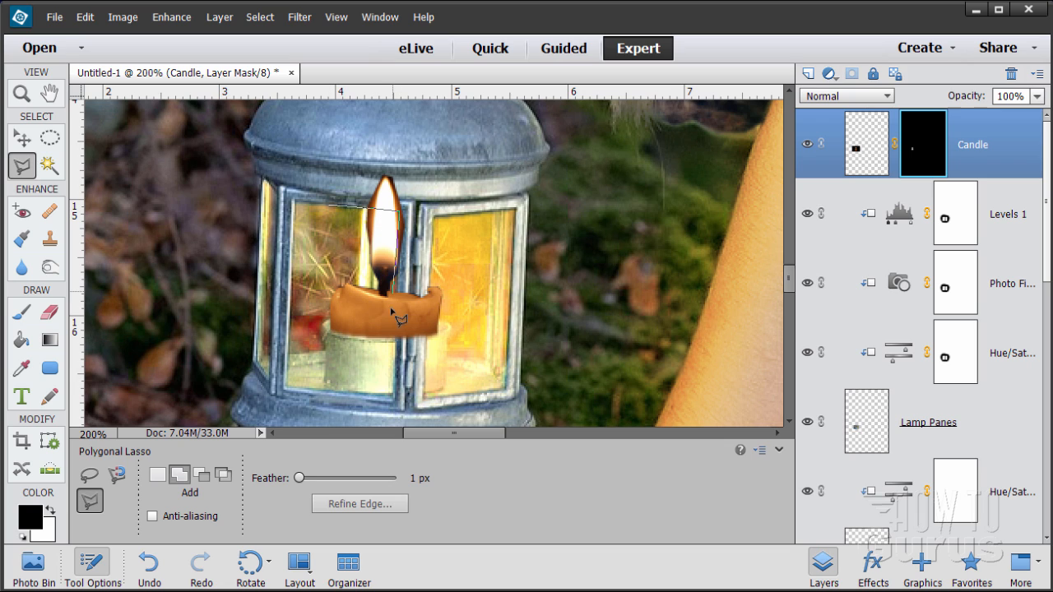
click(395, 386)
click(426, 384)
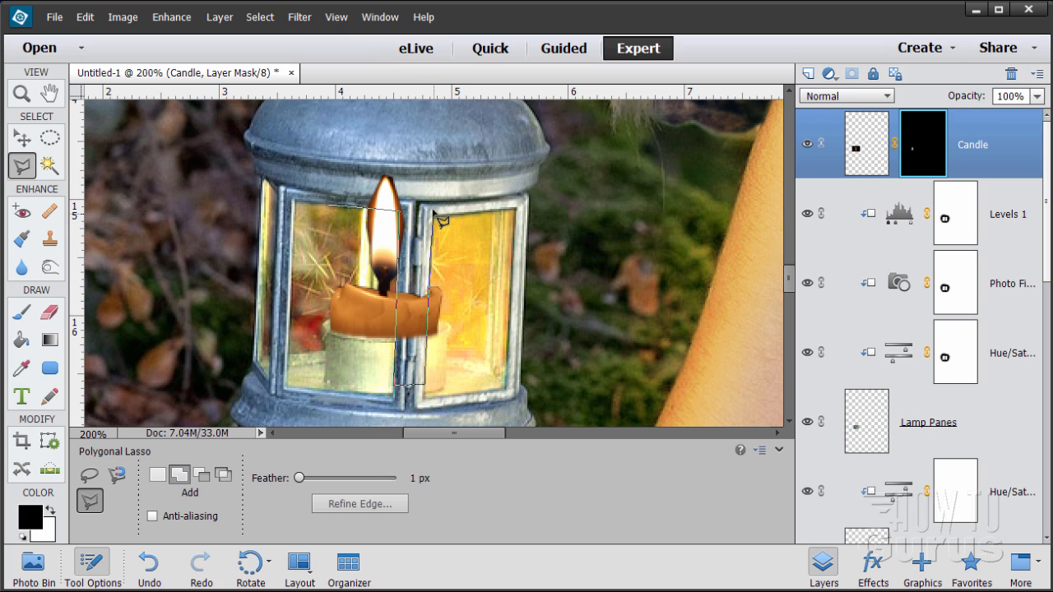
click(427, 150)
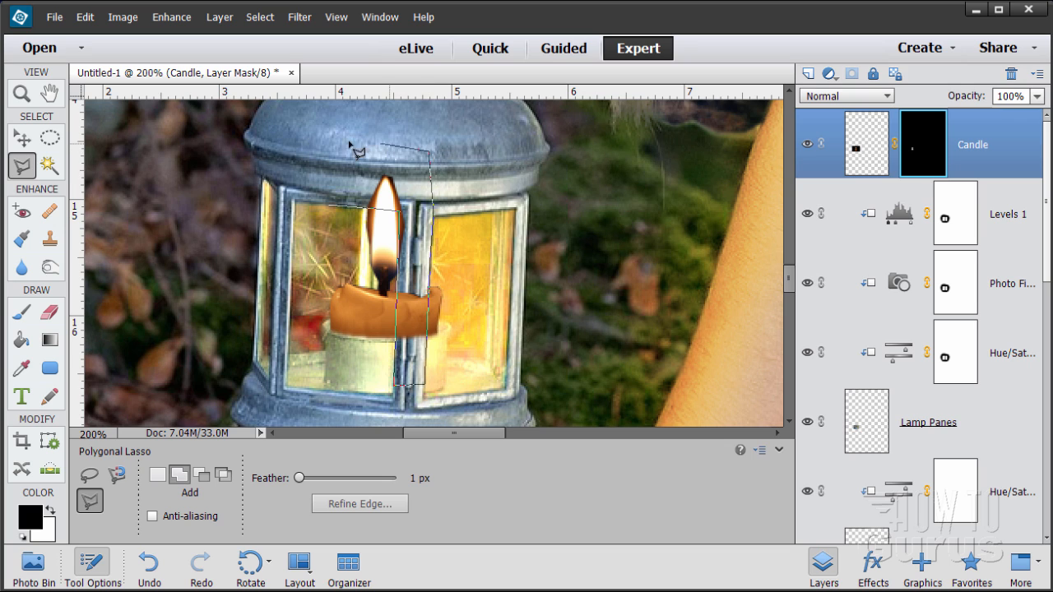
click(333, 146)
click(329, 204)
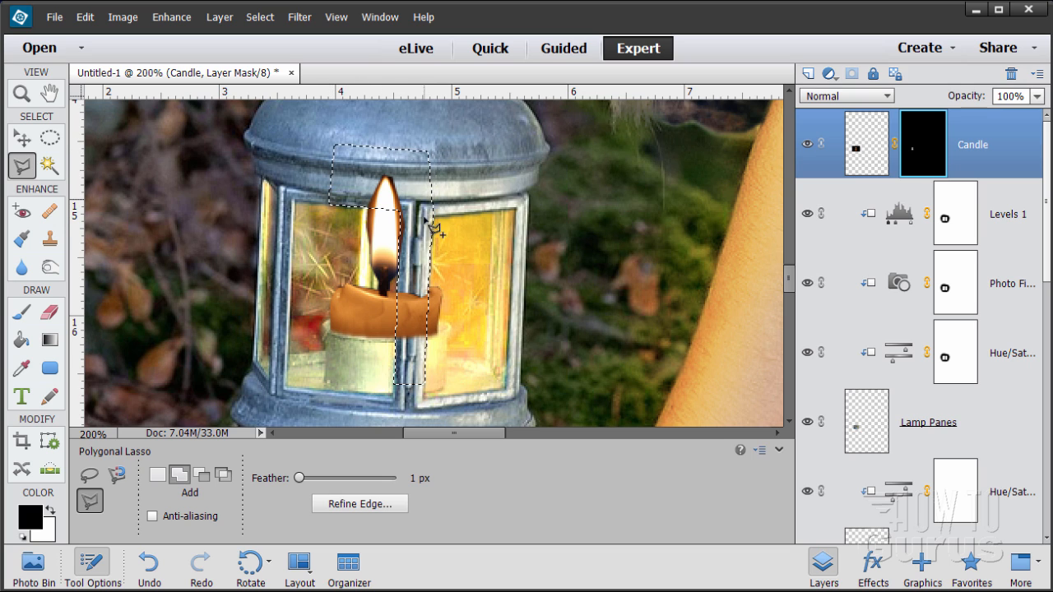
Step: Paint black on the Candle mask inside the selection so the lantern frame covers the candle, and deselect
click(22, 313)
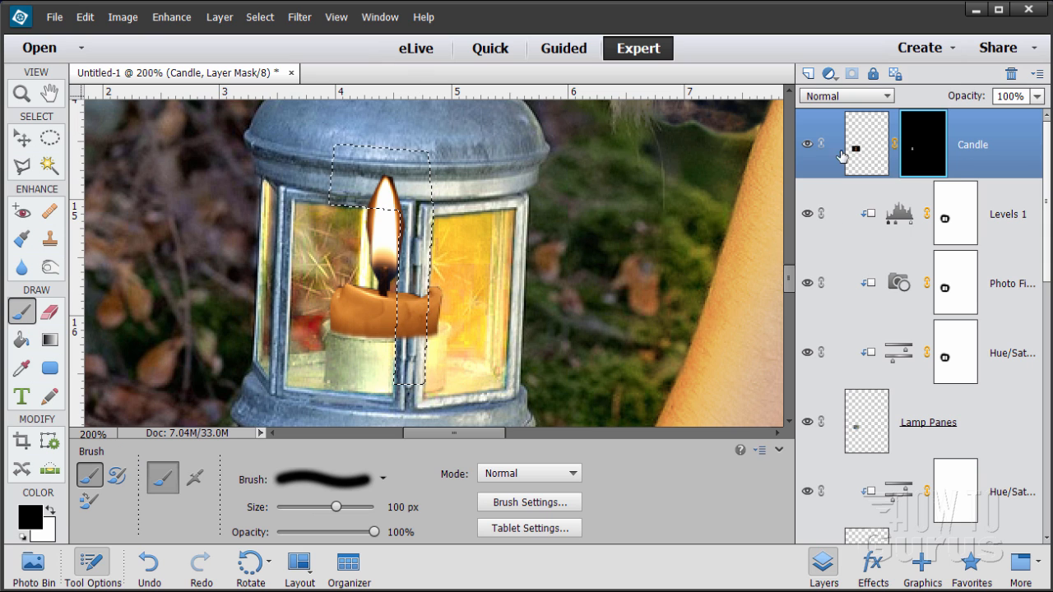
mouse_move(360, 212)
mouse_down()
mouse_move(434, 192)
mouse_move(420, 266)
mouse_move(408, 263)
mouse_move(420, 250)
mouse_move(407, 347)
mouse_move(415, 298)
mouse_move(398, 195)
mouse_up()
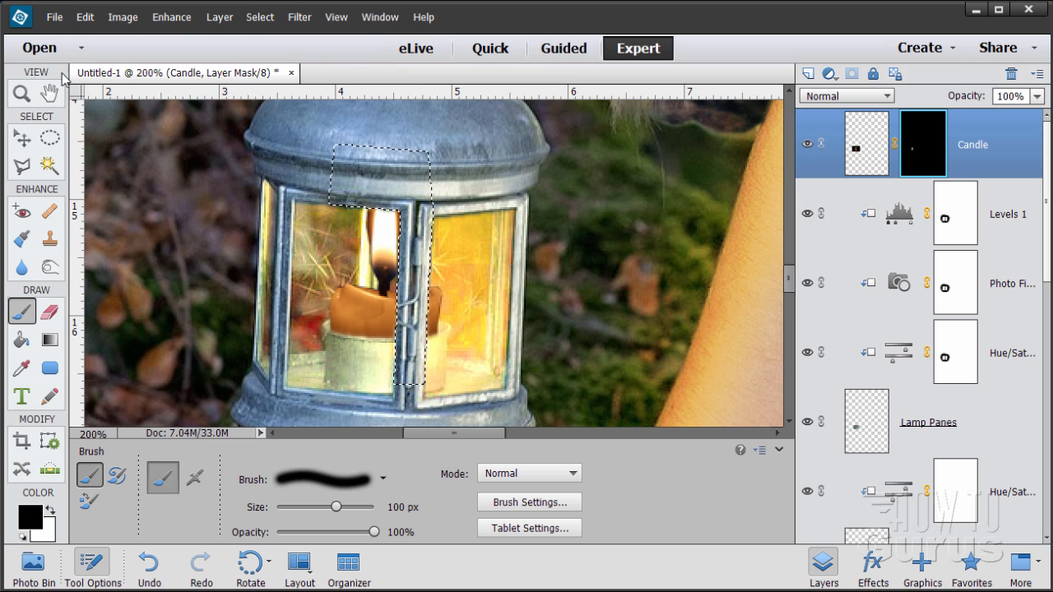
click(254, 17)
click(275, 47)
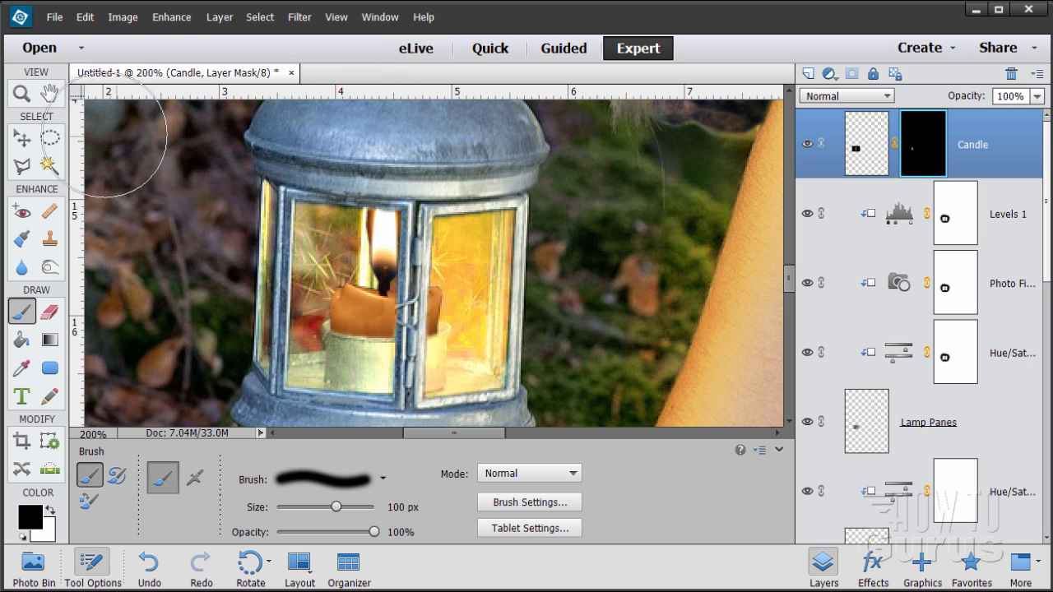
click(24, 140)
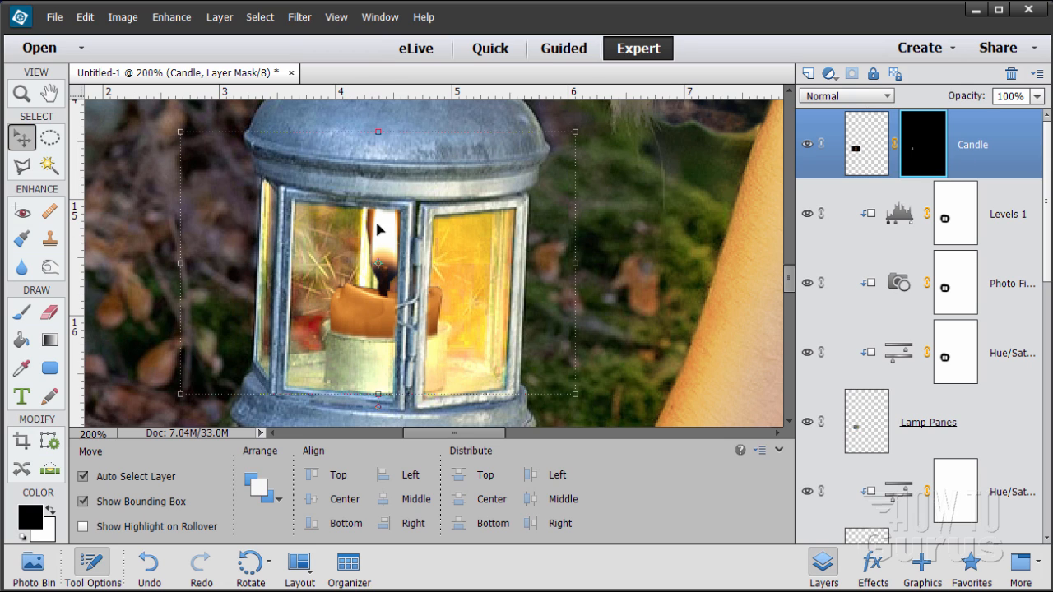
Step: Reduce the brush size to 22 px and touch up the Candle mask around the flame and wick
click(22, 313)
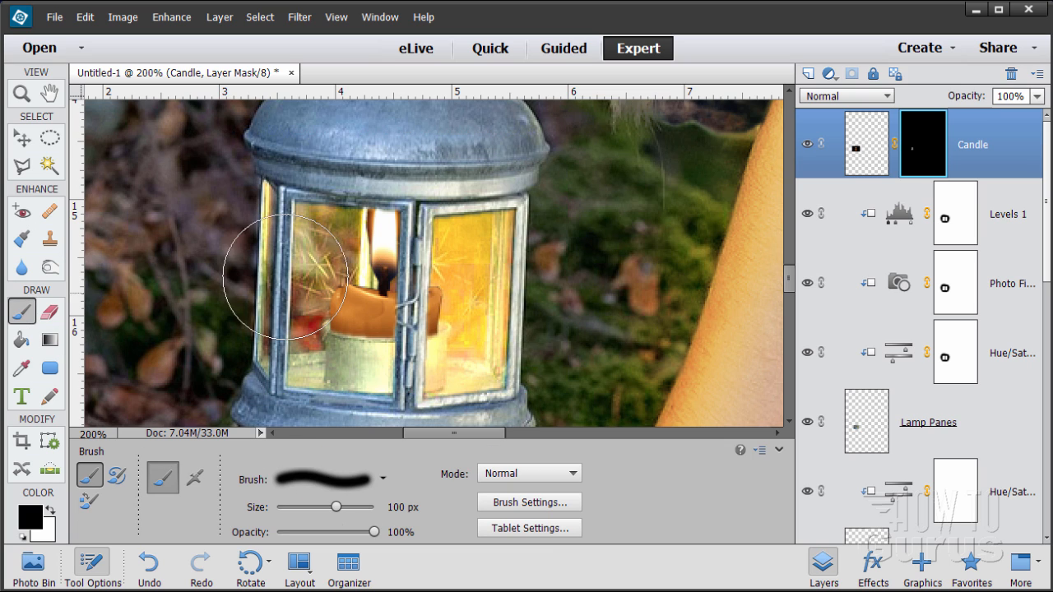
key(ctrl+z)
drag(337, 507, 296, 515)
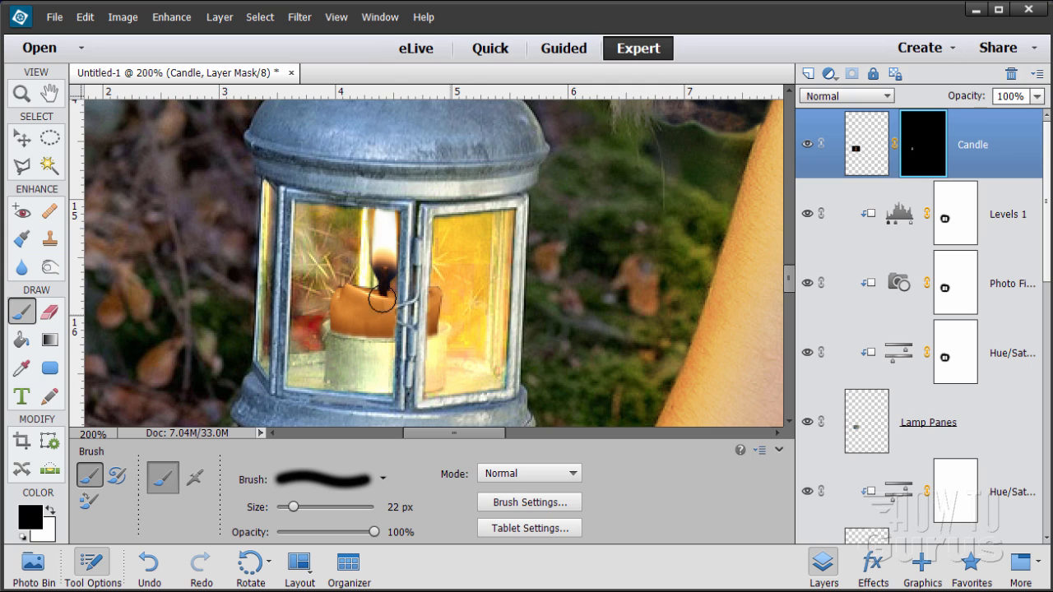
key(v)
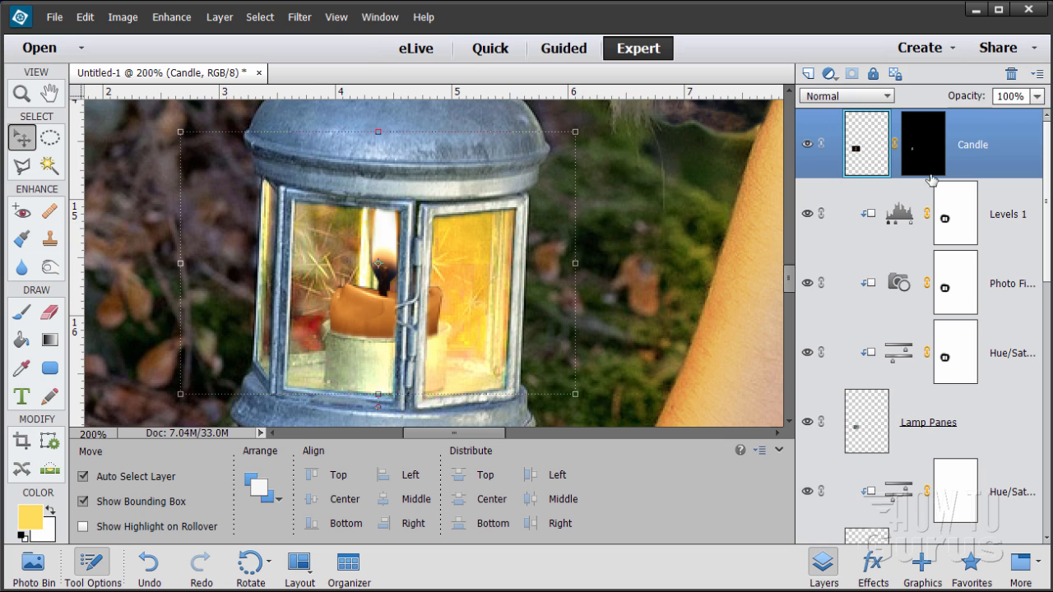
Step: Add a Levels adjustment layer named Levels 2 above Candle, using the previous layer as a clipping mask
click(218, 16)
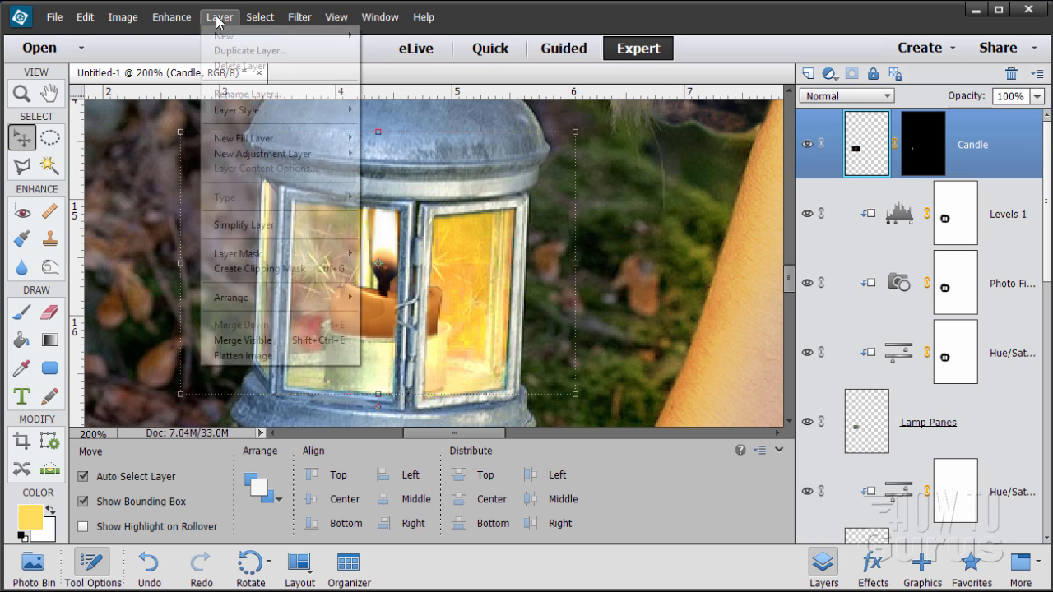
mouse_move(270, 155)
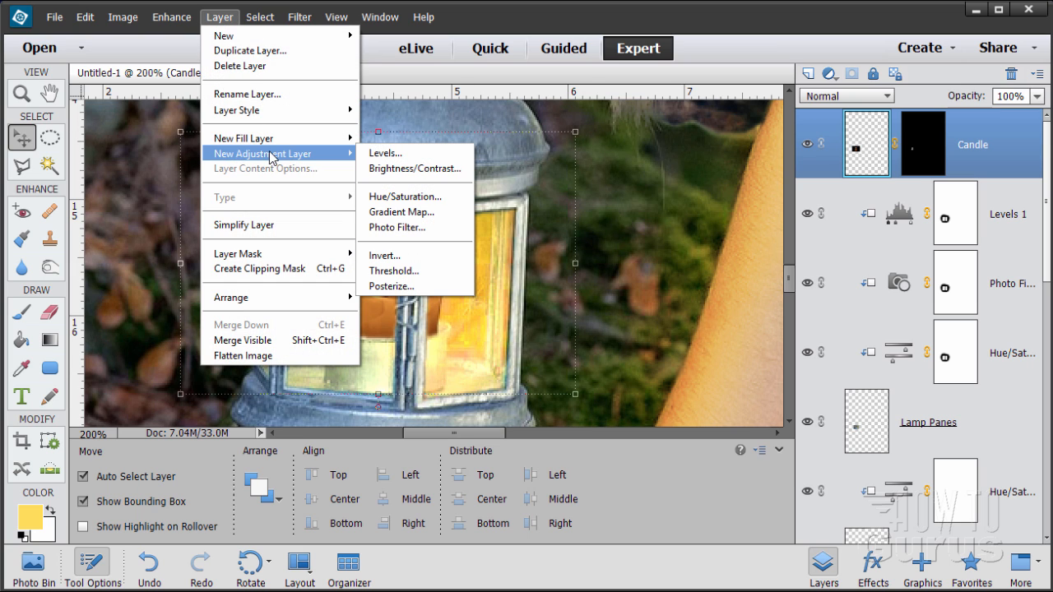
click(393, 154)
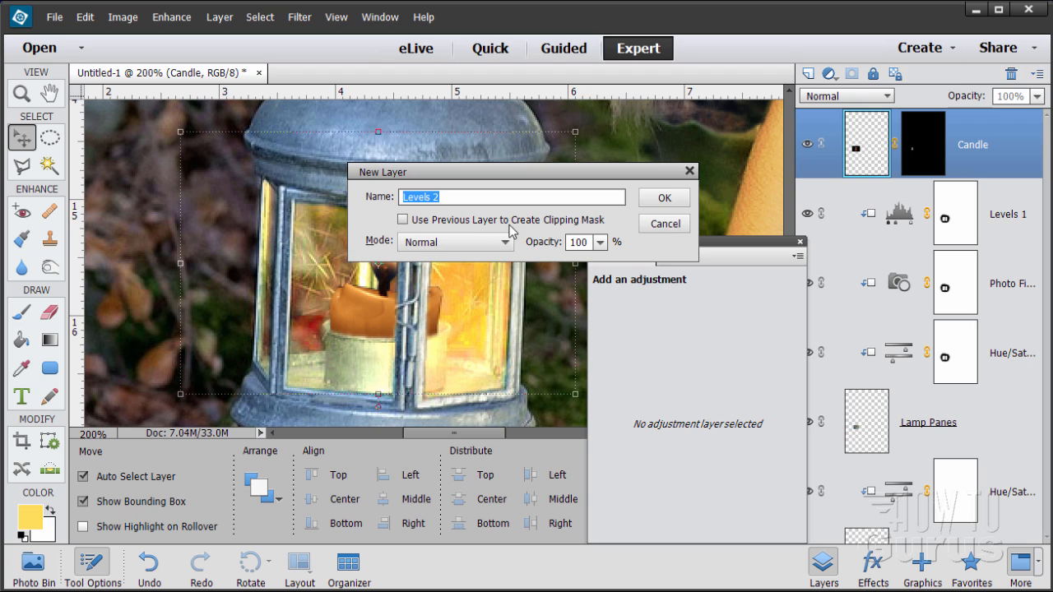
click(402, 219)
click(665, 198)
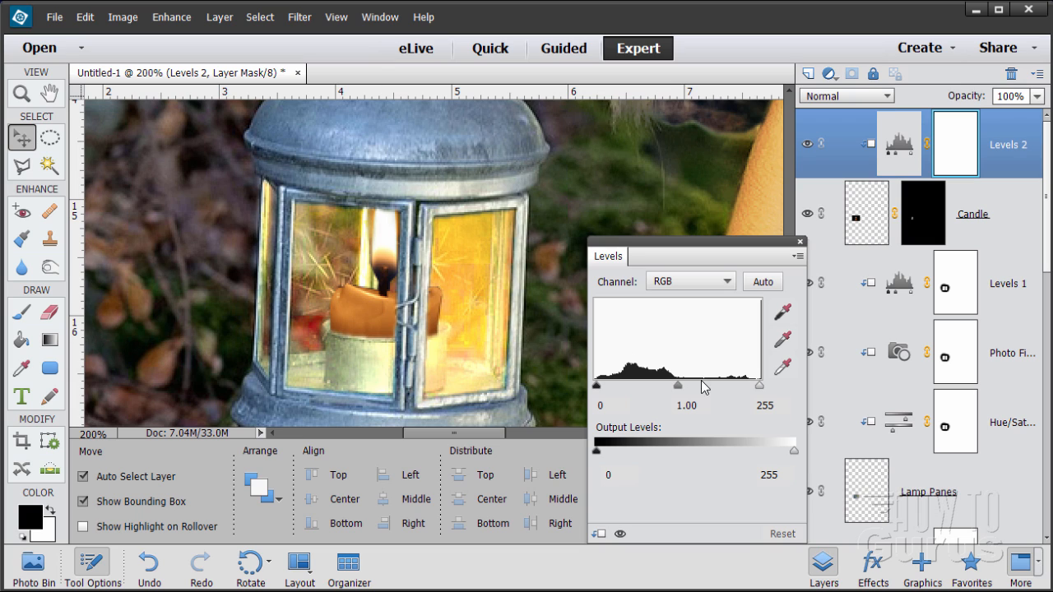
Step: Brighten the candle by setting the Levels midtones to 1.56 and white point to 212, and compare with the adjustment hidden
drag(681, 388, 651, 390)
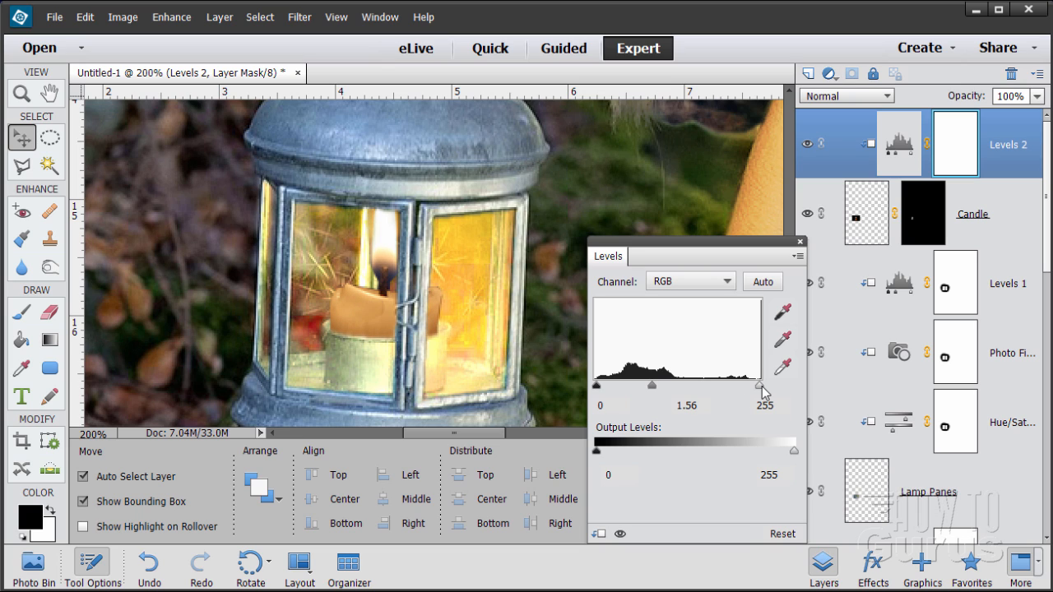
drag(757, 384, 735, 383)
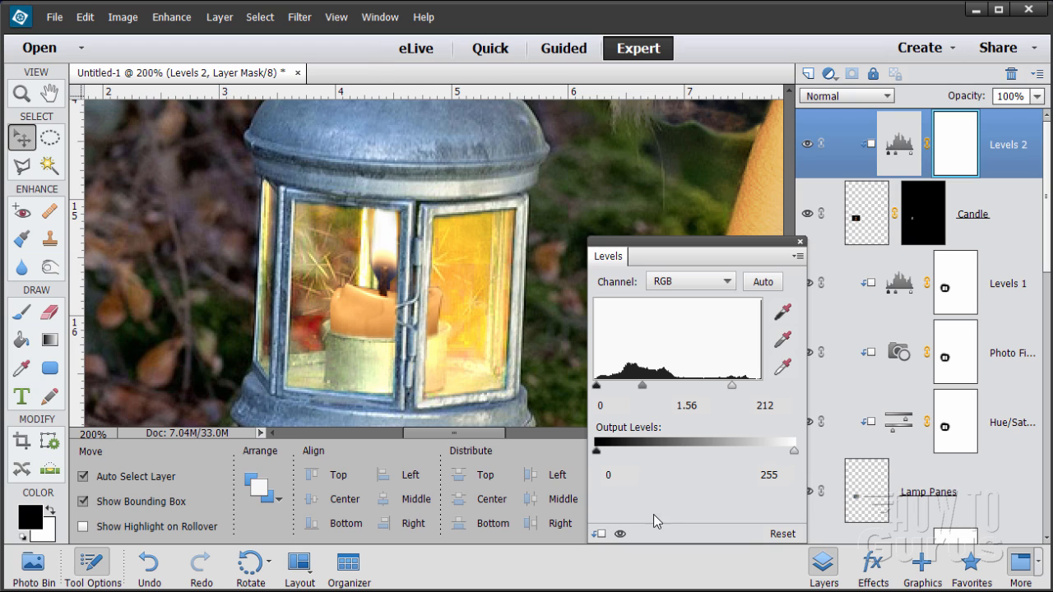
click(620, 535)
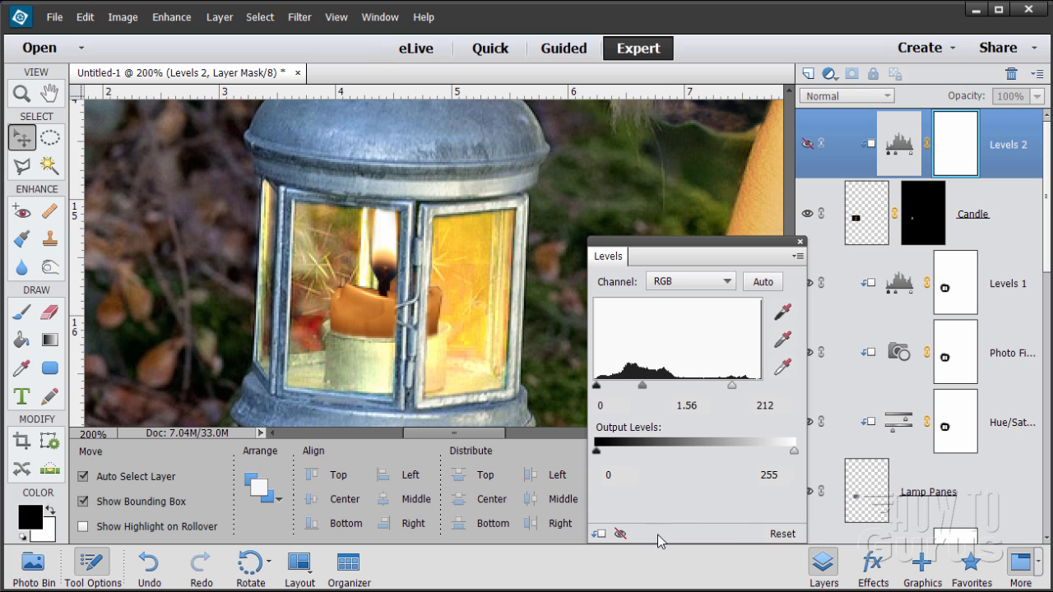
click(621, 535)
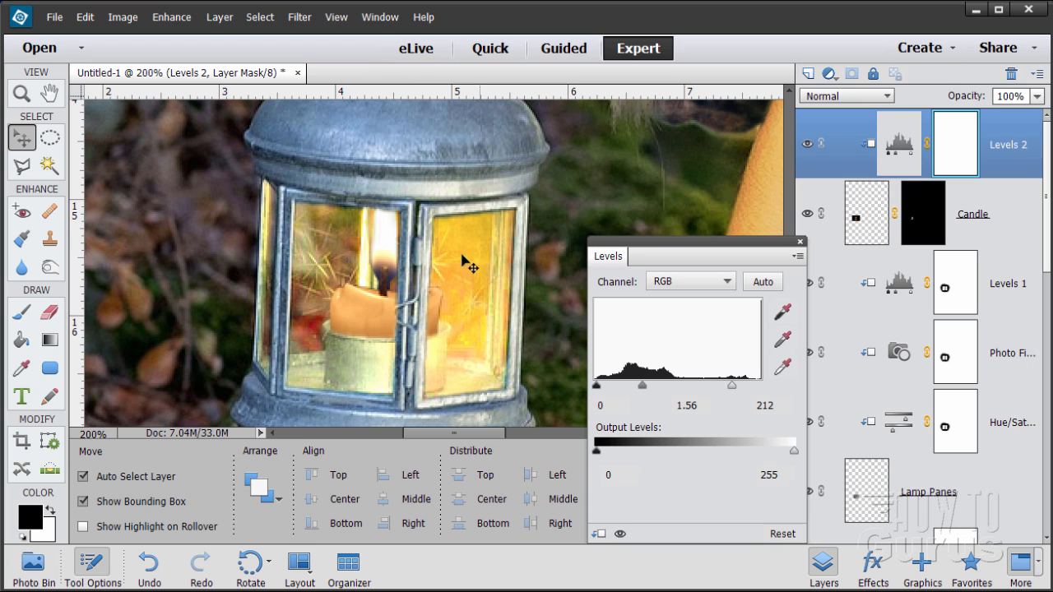
click(799, 242)
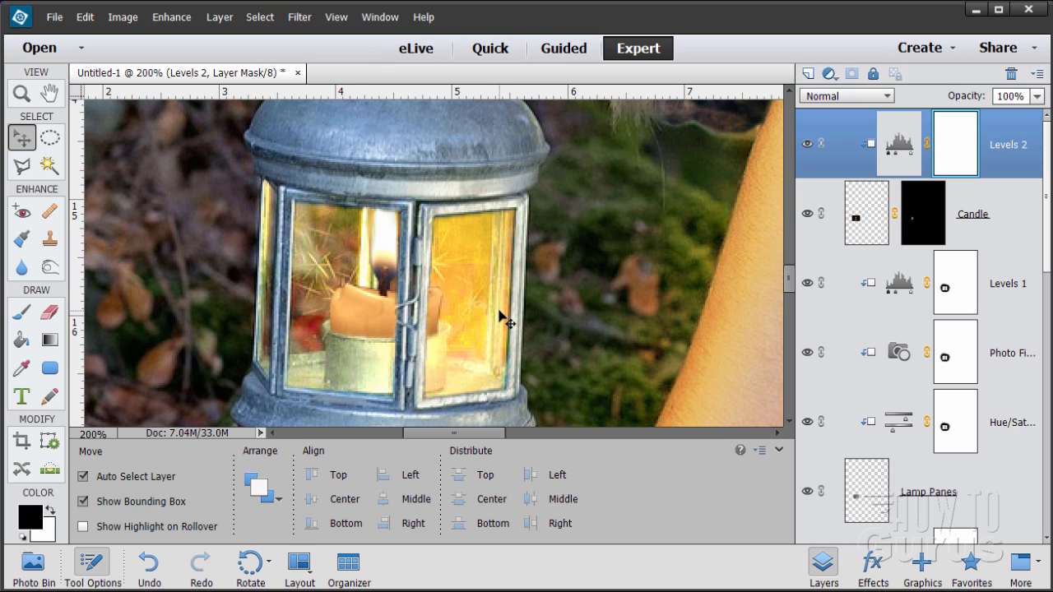
Step: Examine the whole composite at 33.3% zoom, checking the lit lantern, the girl and the forest background
click(27, 98)
alt+click(374, 288)
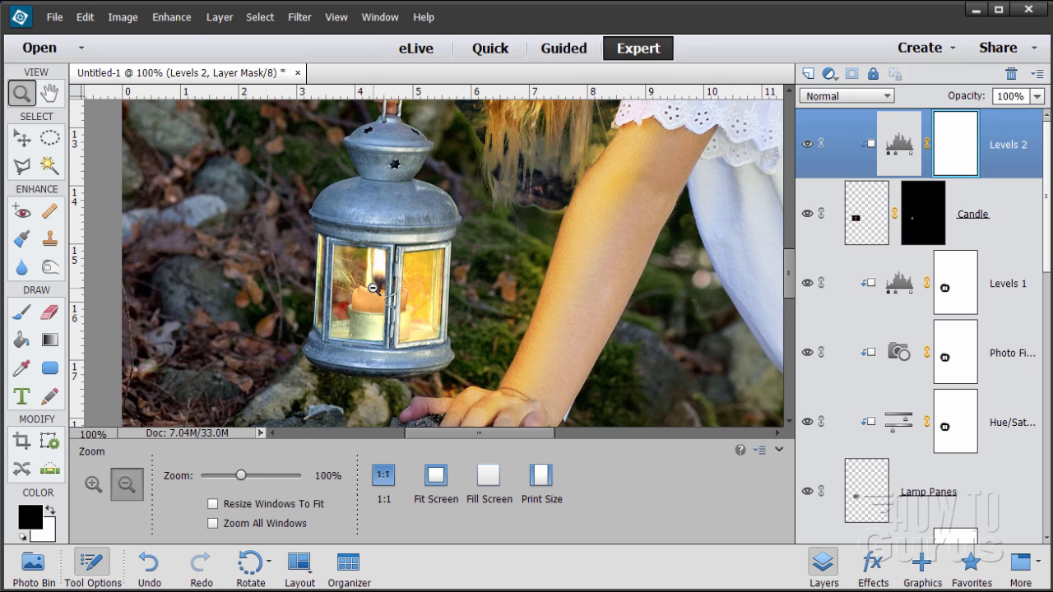
click(374, 288)
click(427, 282)
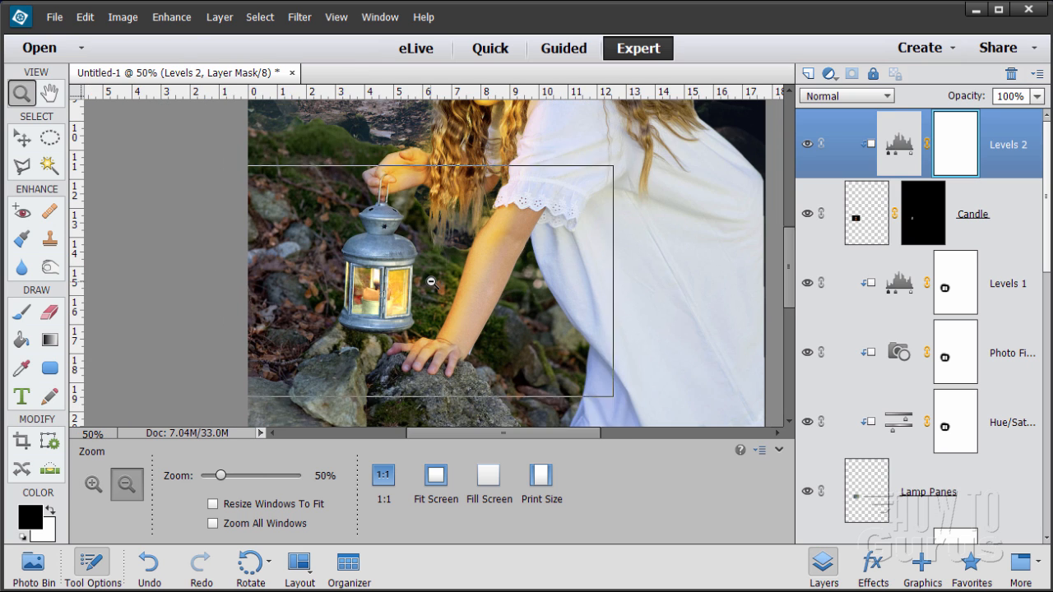
alt+click(430, 282)
scroll(527, 226, up, 3)
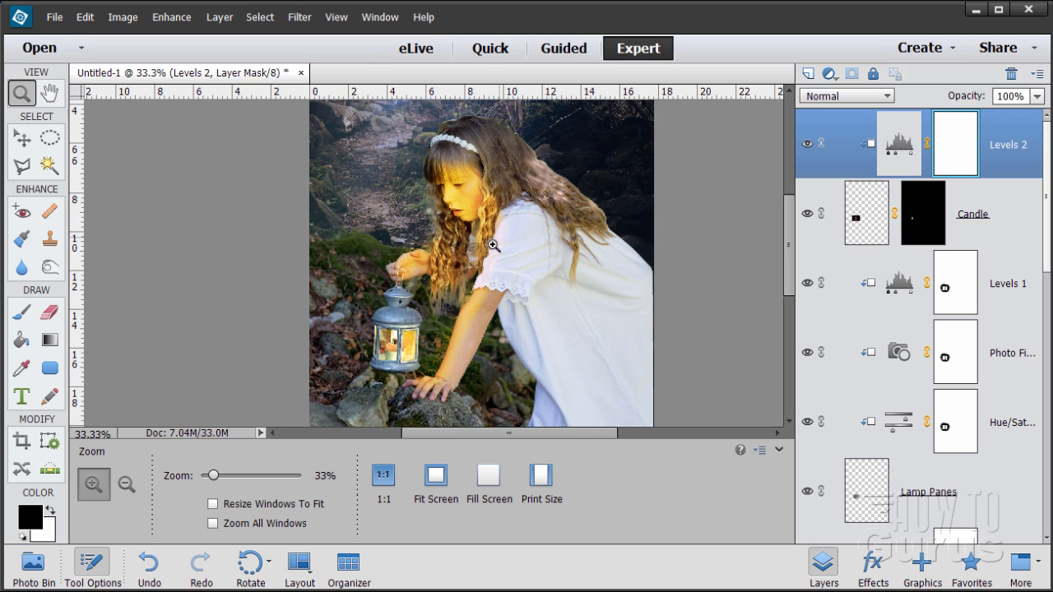
scroll(558, 264, up, 2)
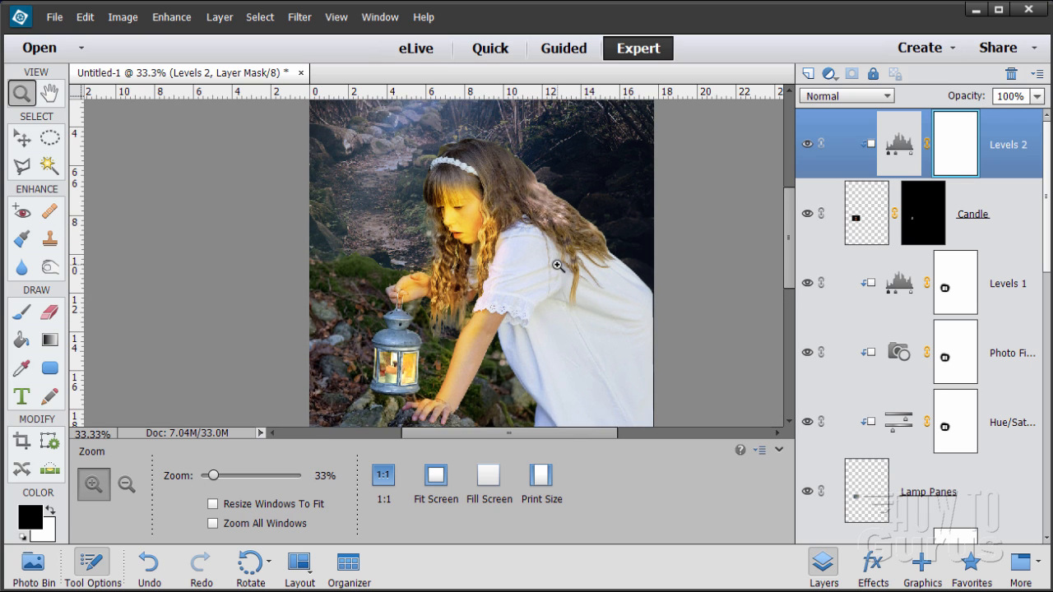
scroll(558, 265, up, 2)
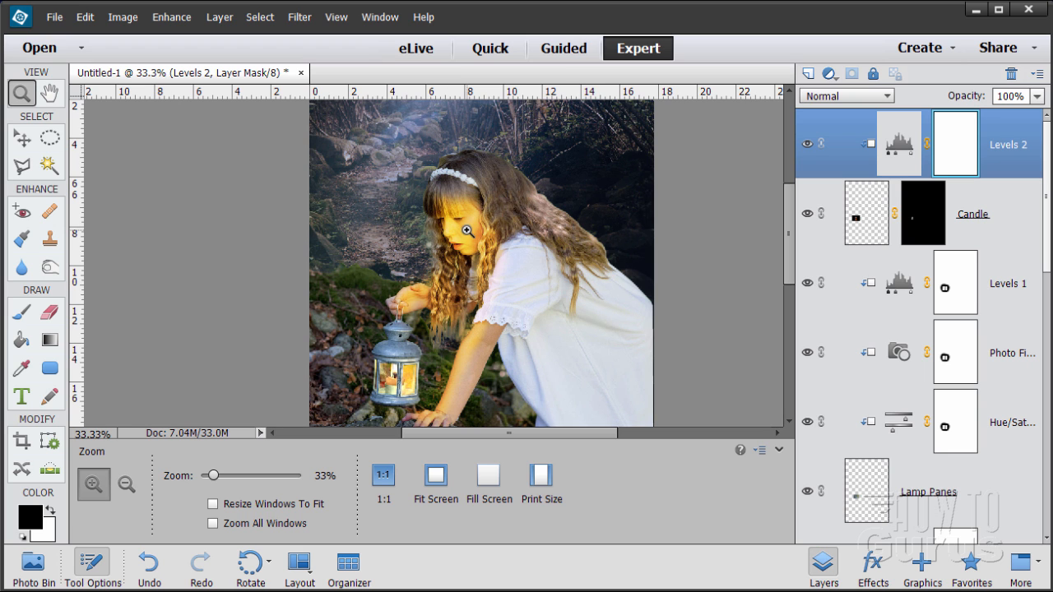
Step: Float the Untitled-1 document in its own window, enlarged enough to show the entire image
drag(197, 78, 364, 30)
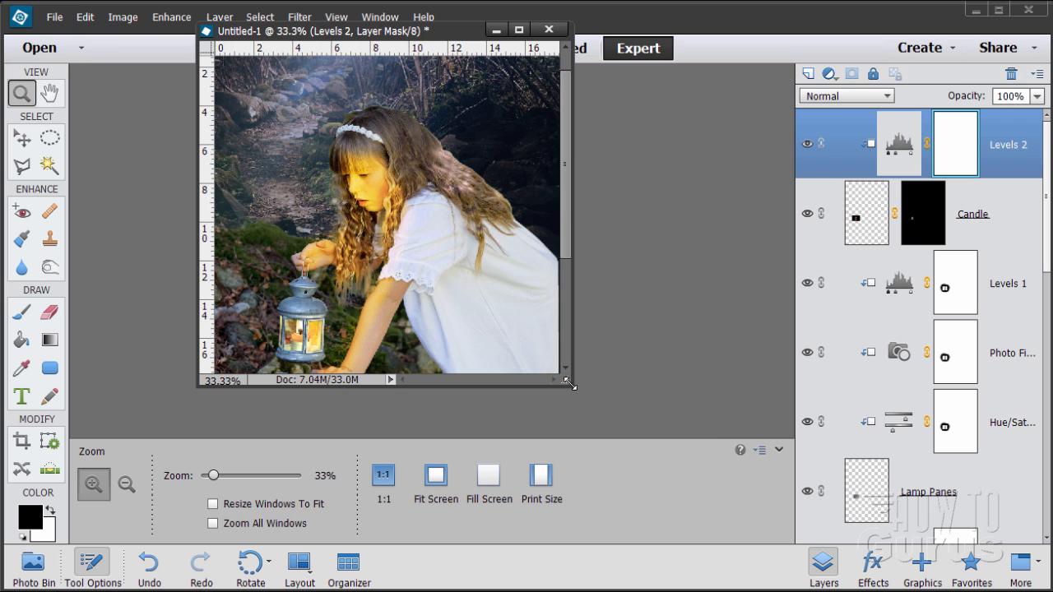
drag(567, 382, 770, 590)
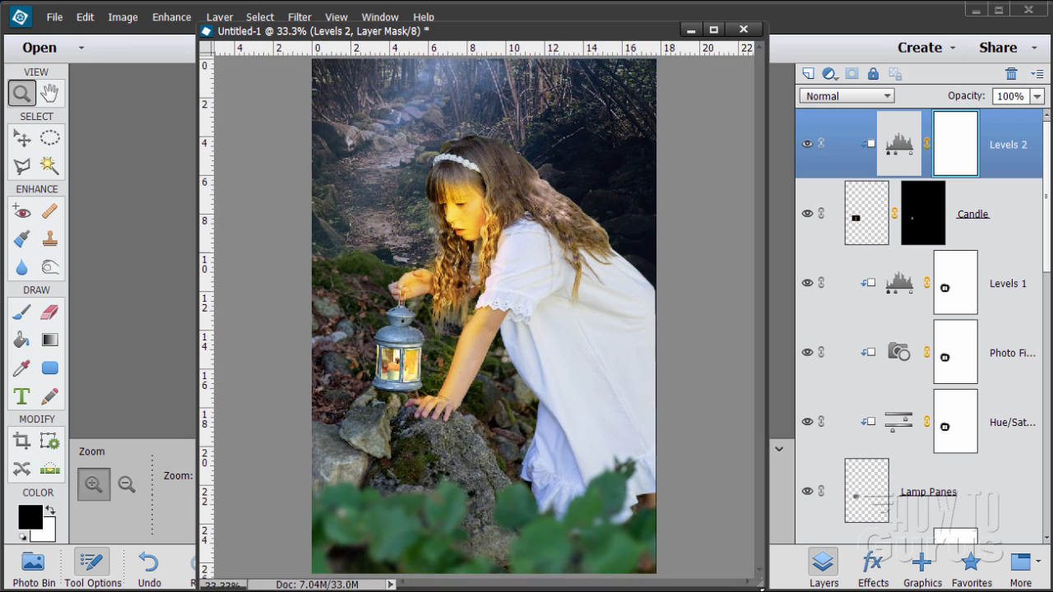
key(v)
drag(456, 40, 424, 66)
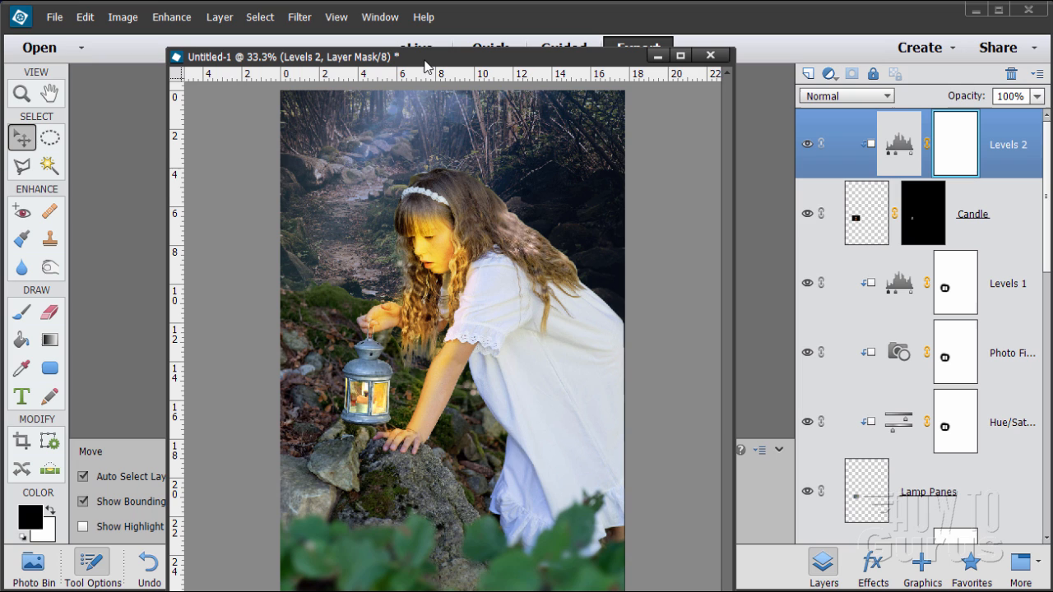
Step: Add an unclipped Photo Filter adjustment layer named Photo Filter 3 above Levels 2
click(219, 20)
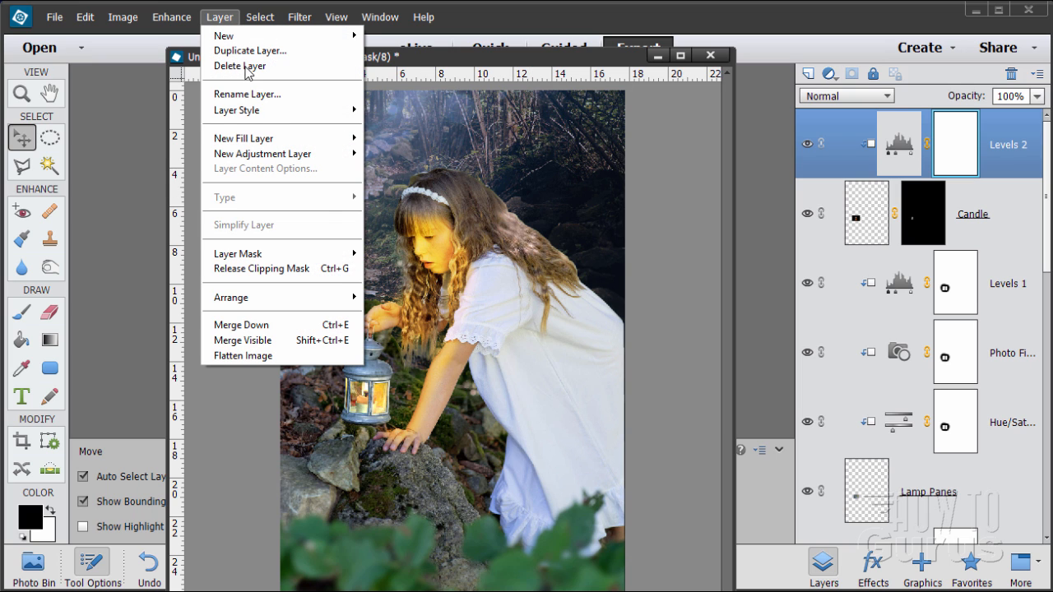
mouse_move(296, 161)
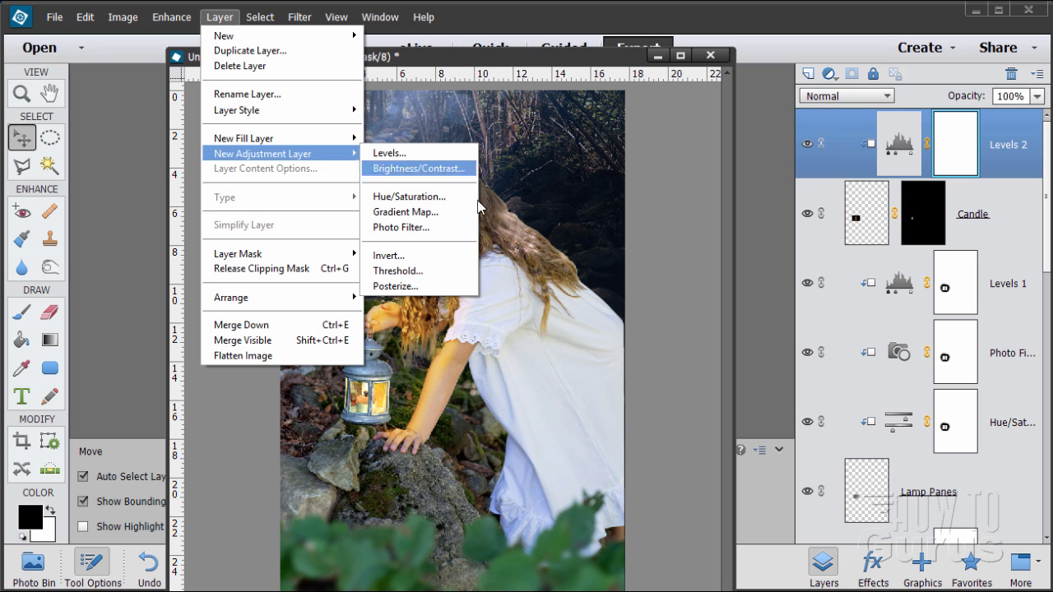
click(419, 228)
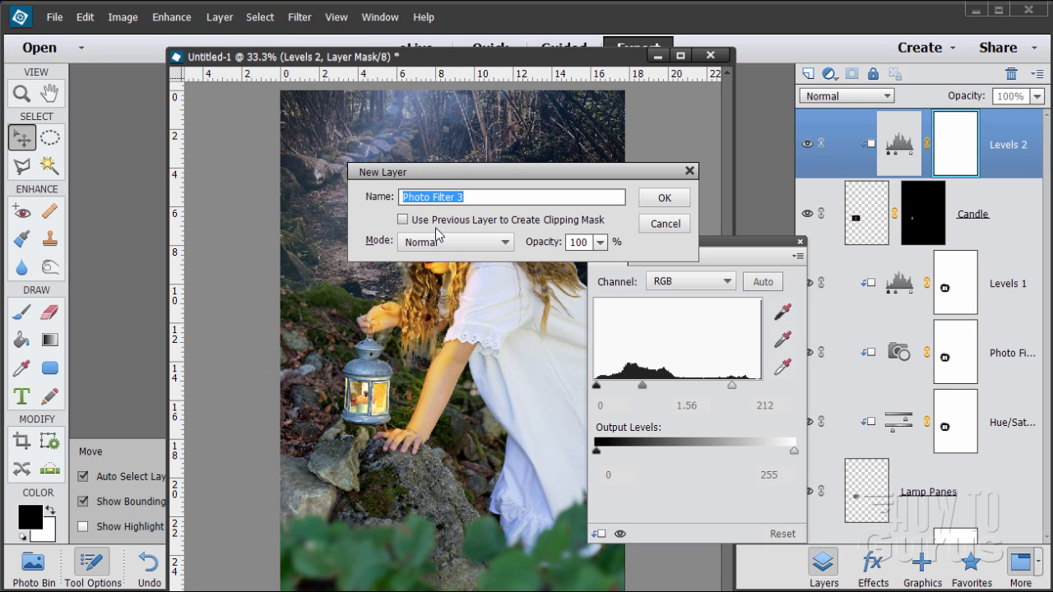
click(664, 199)
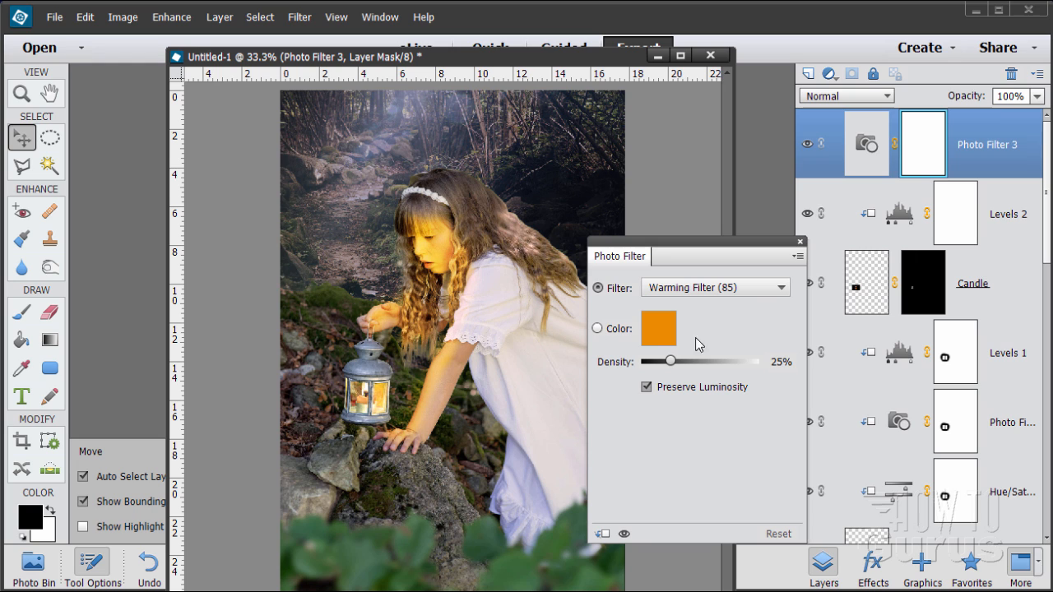
Step: Set Photo Filter 3 to Cooling Filter (80) with a density of 45%
click(715, 291)
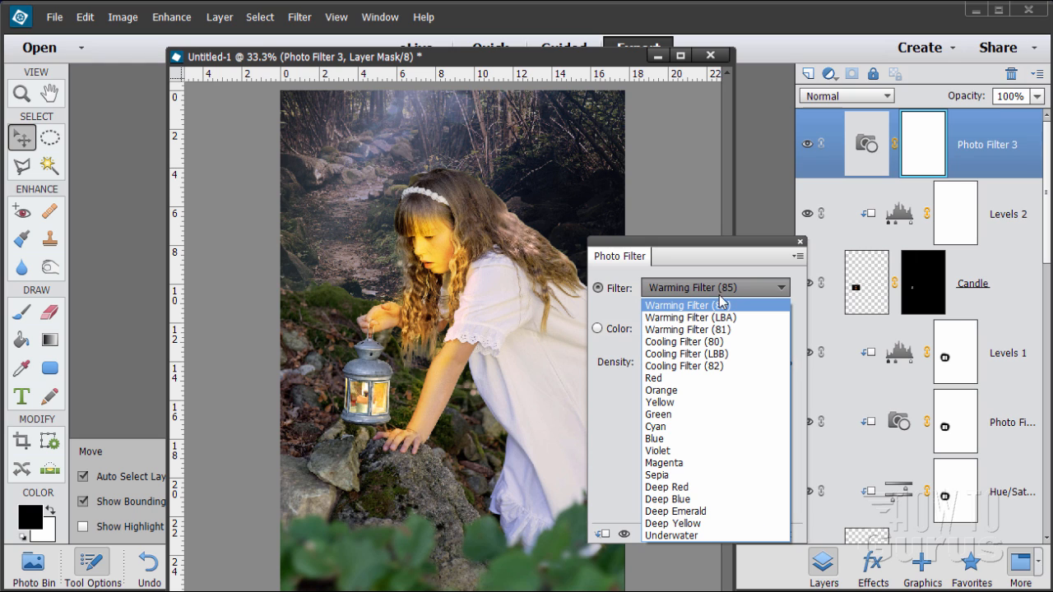
click(676, 341)
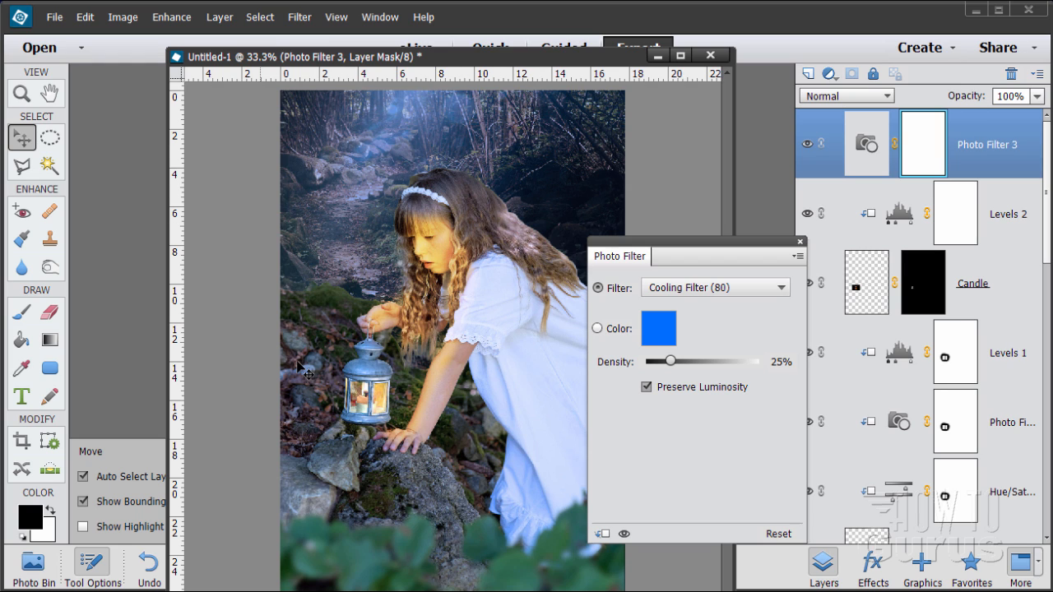
drag(671, 361, 676, 362)
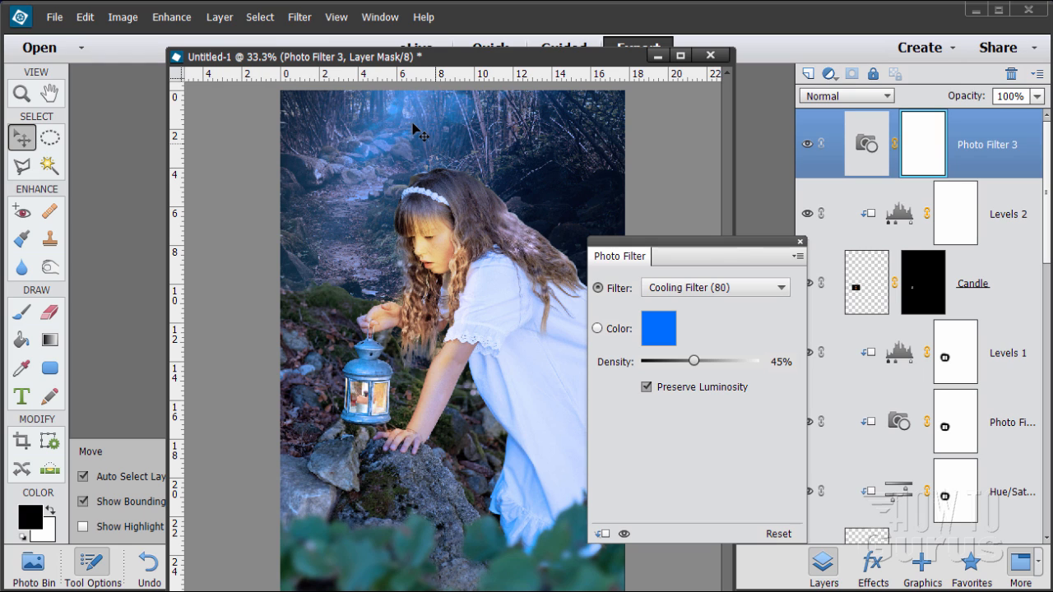
click(799, 242)
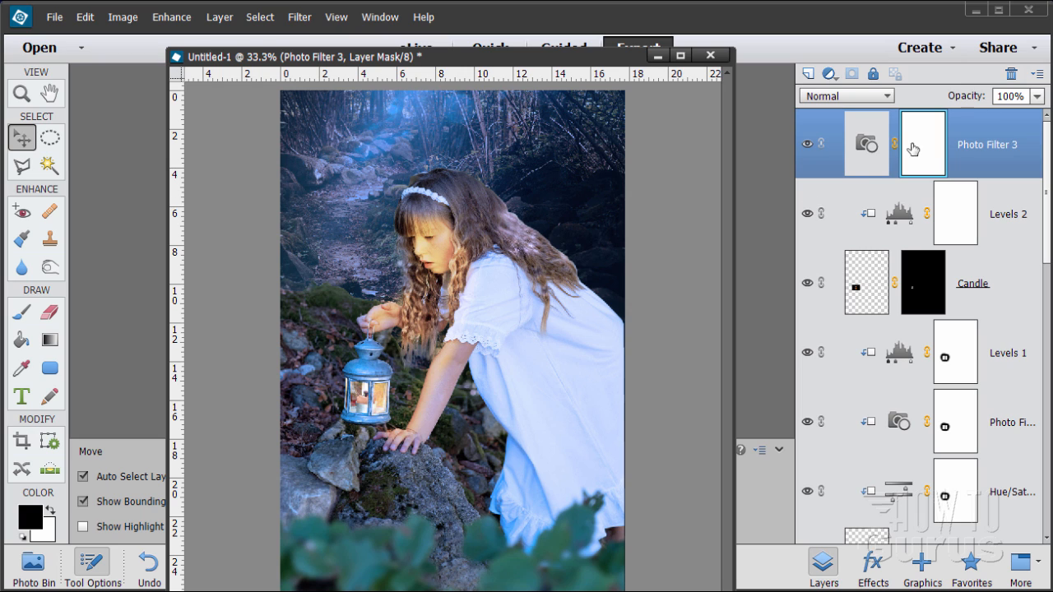
Step: Paint black with a 100 px brush on the Photo Filter 3 mask over the lantern panes, face, hair, hand and forearm
click(23, 321)
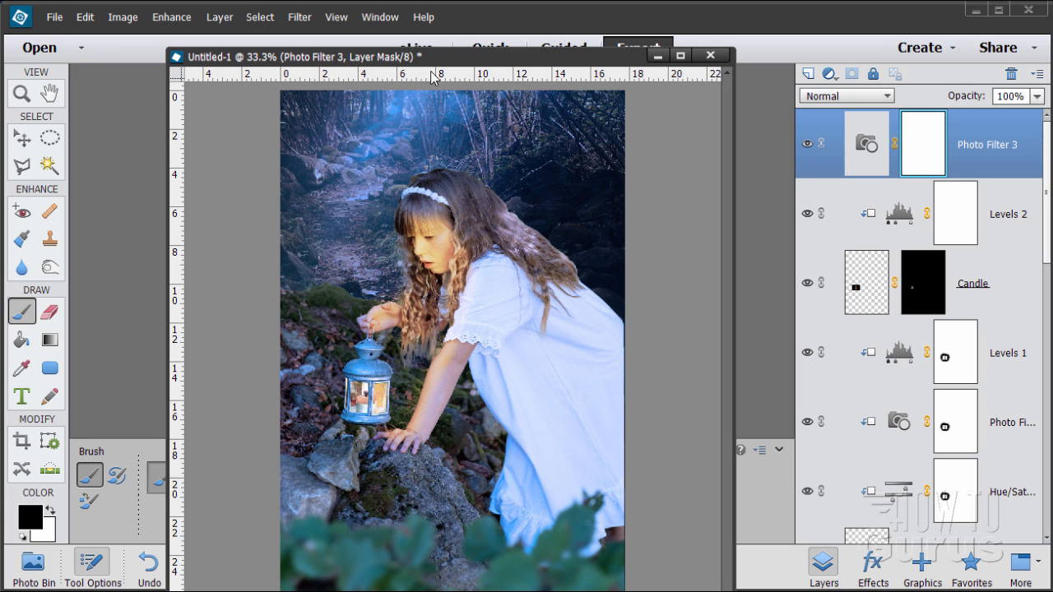
drag(434, 56, 725, 34)
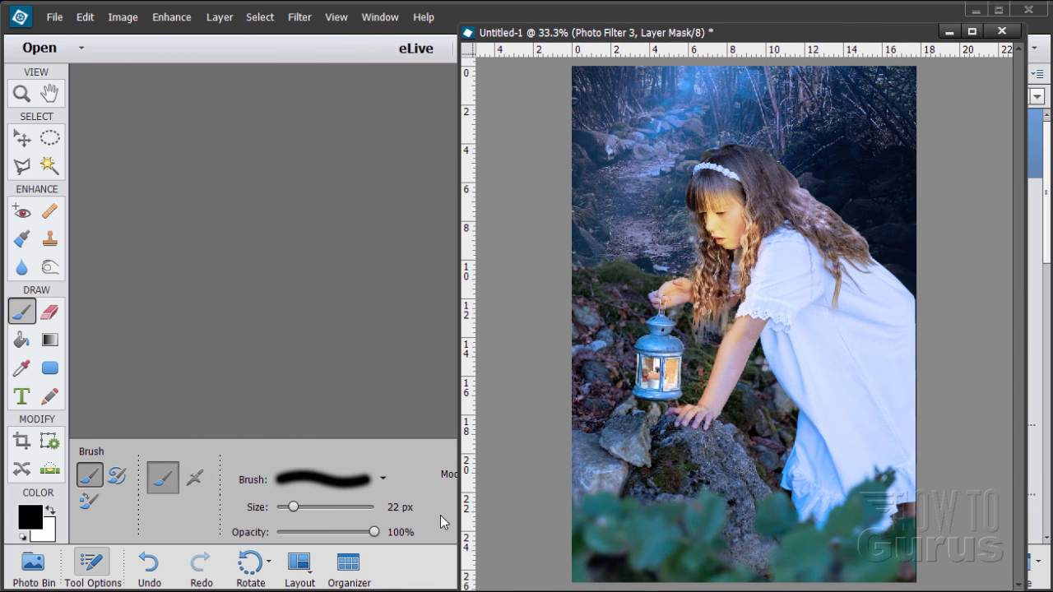
click(398, 509)
text(100)
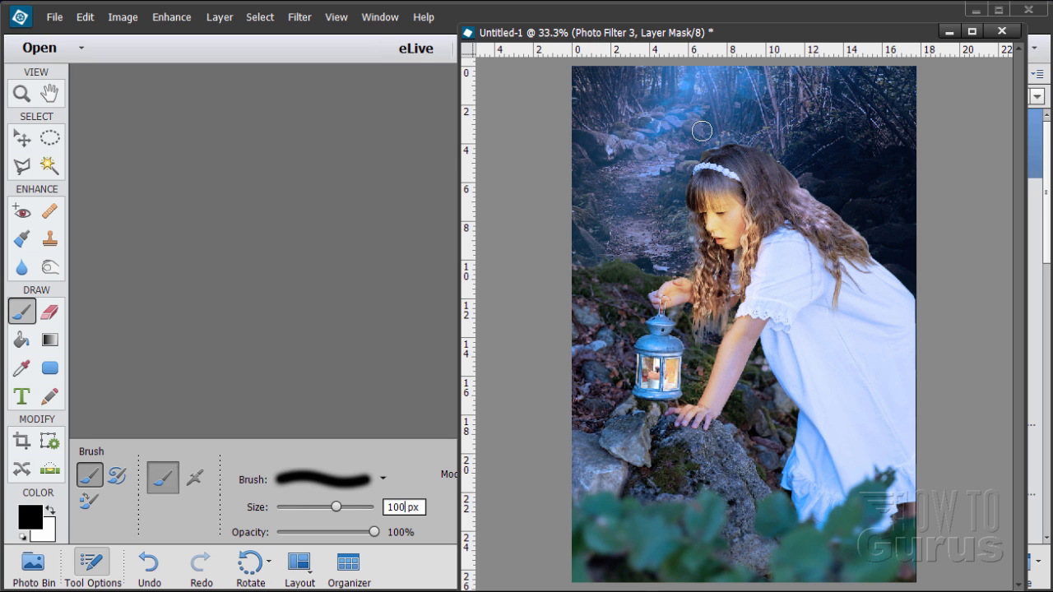
drag(727, 32, 395, 30)
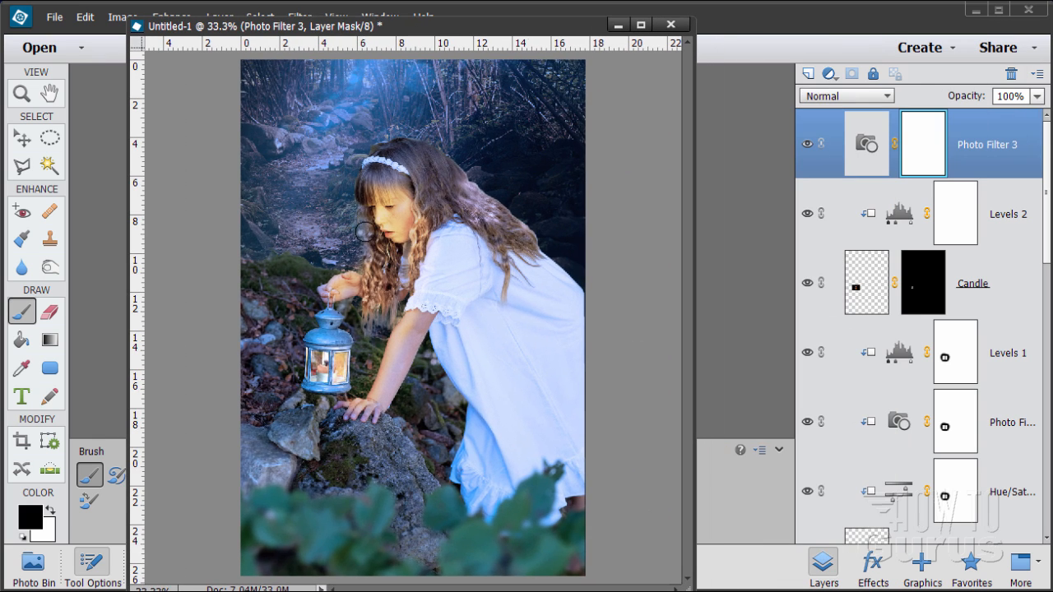
mouse_move(320, 356)
mouse_down()
mouse_move(337, 359)
mouse_move(324, 367)
mouse_move(335, 374)
mouse_move(328, 380)
mouse_move(336, 359)
mouse_move(327, 383)
mouse_up()
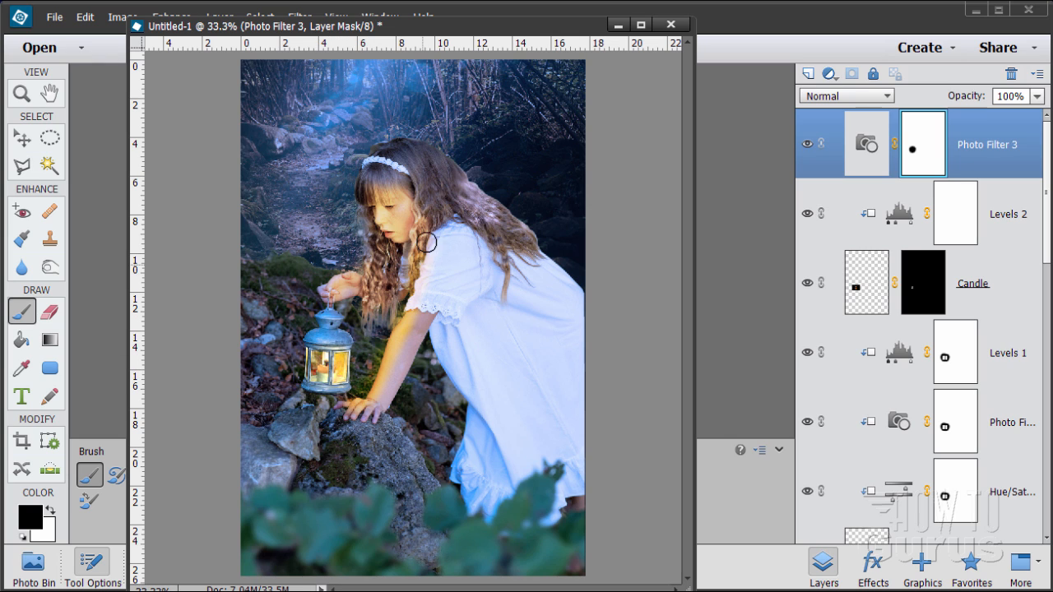
mouse_move(416, 204)
mouse_down()
mouse_move(382, 191)
mouse_move(377, 206)
mouse_move(395, 247)
mouse_up()
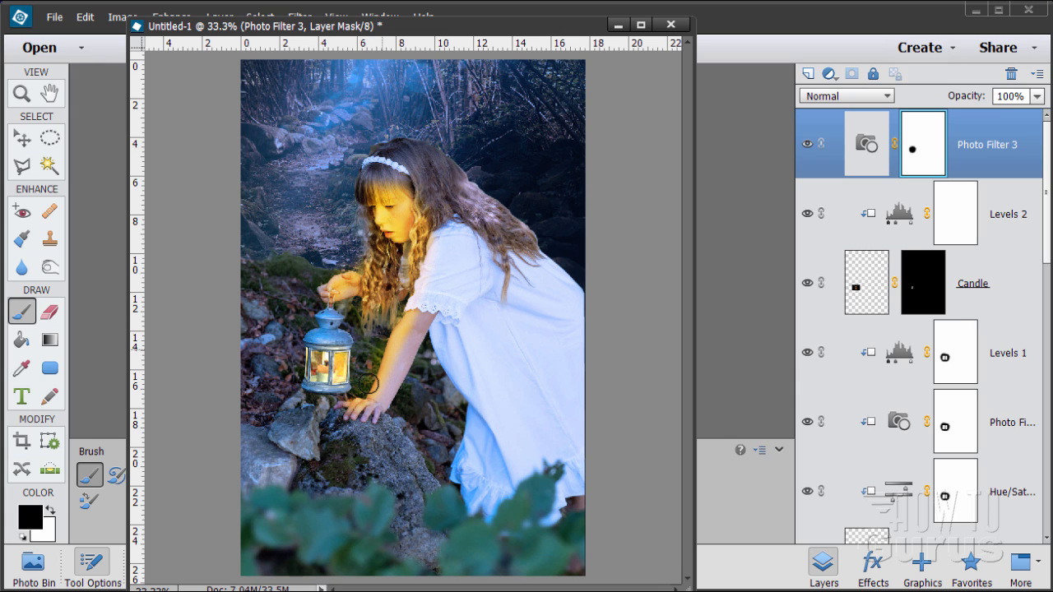
mouse_move(344, 404)
mouse_down()
mouse_move(330, 359)
mouse_move(329, 377)
mouse_up()
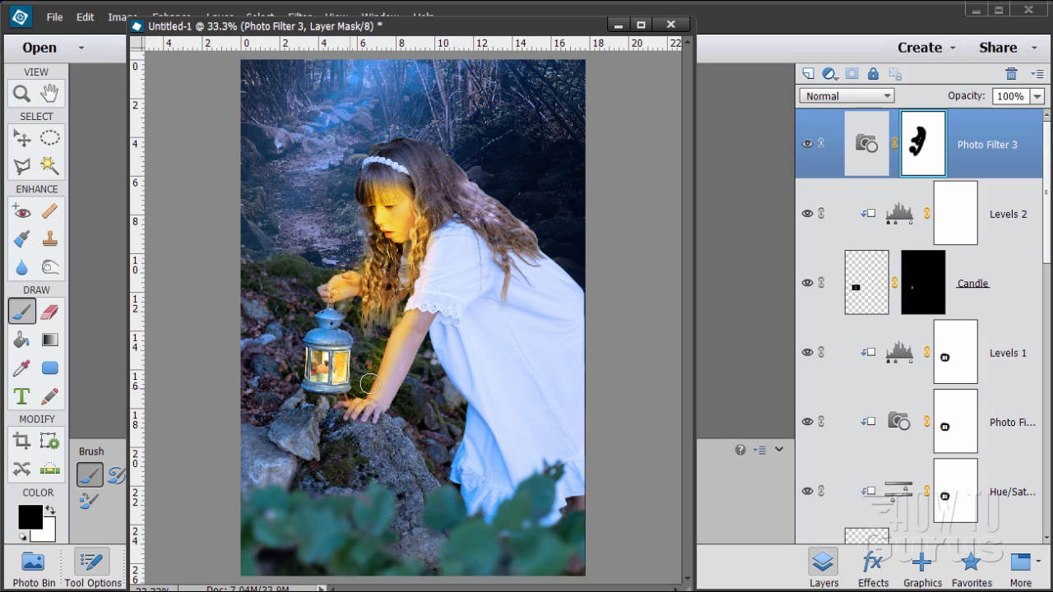
key(v)
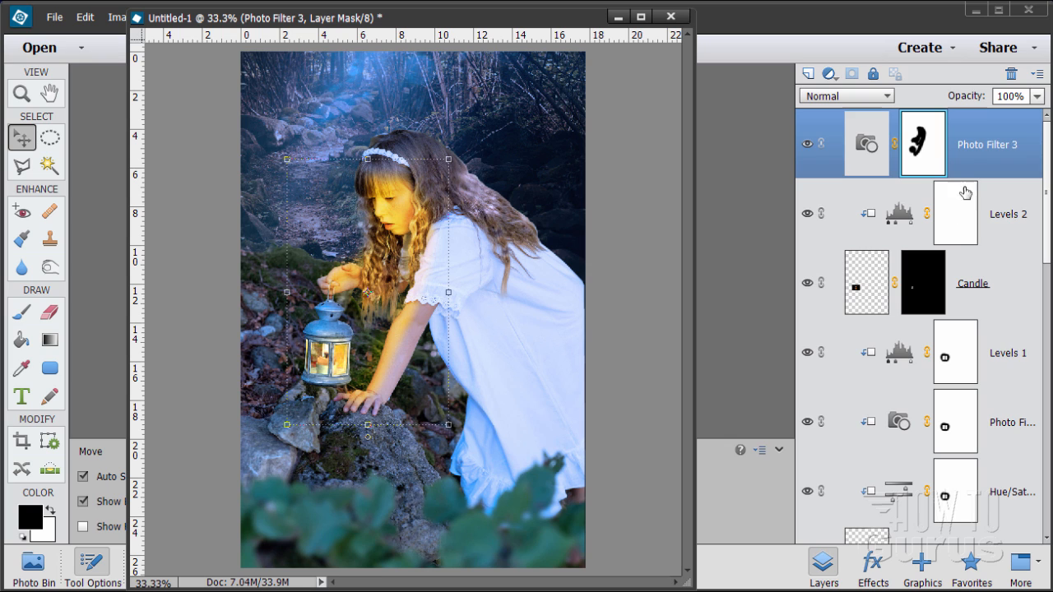
Step: Create a new layer named Shadow and place it directly below Photo Filter 3
click(808, 73)
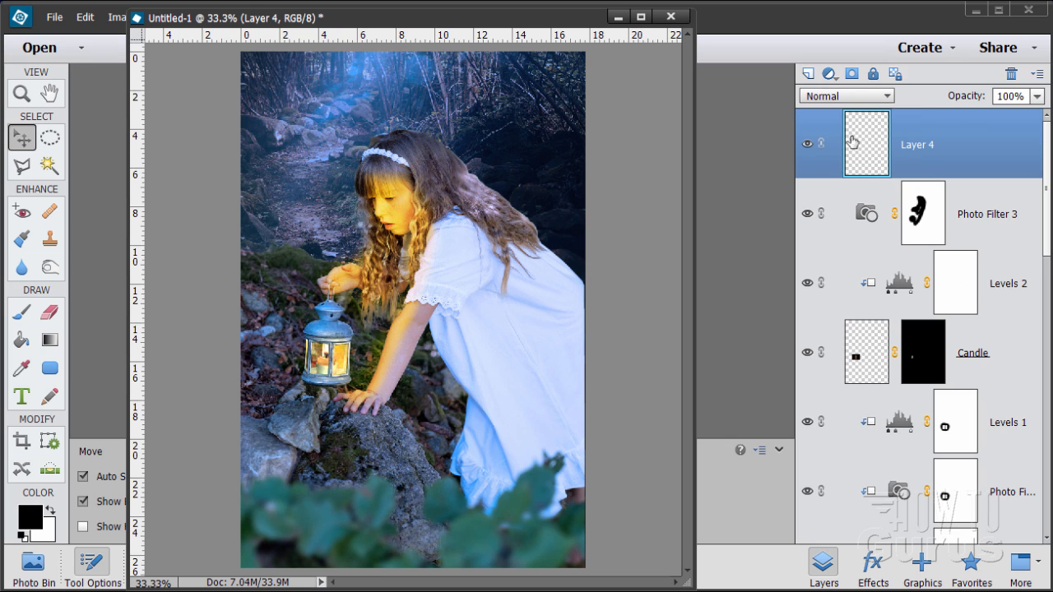
double_click(911, 146)
text(Shadow)
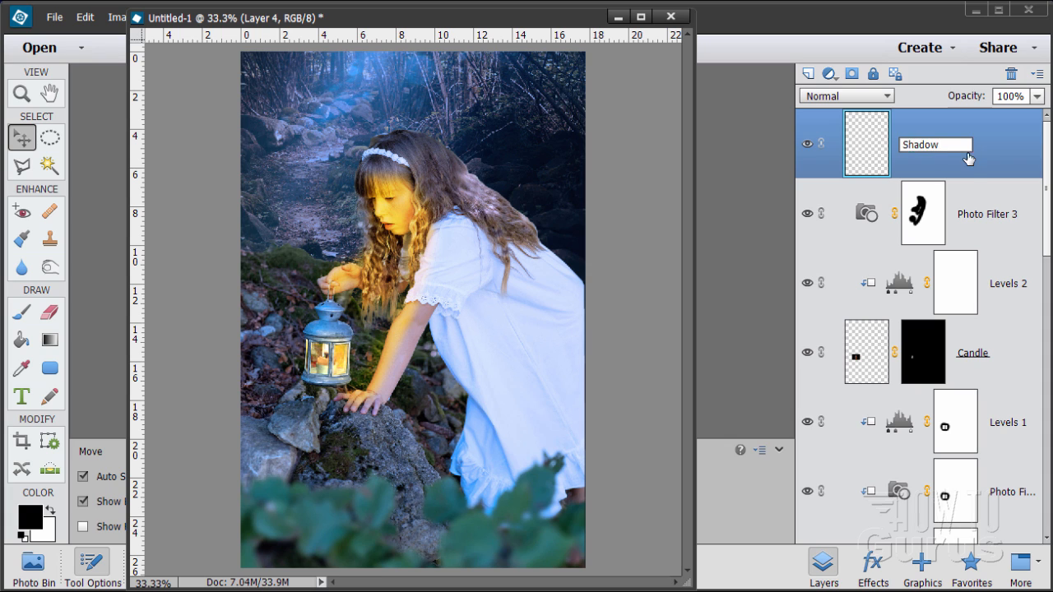
click(902, 167)
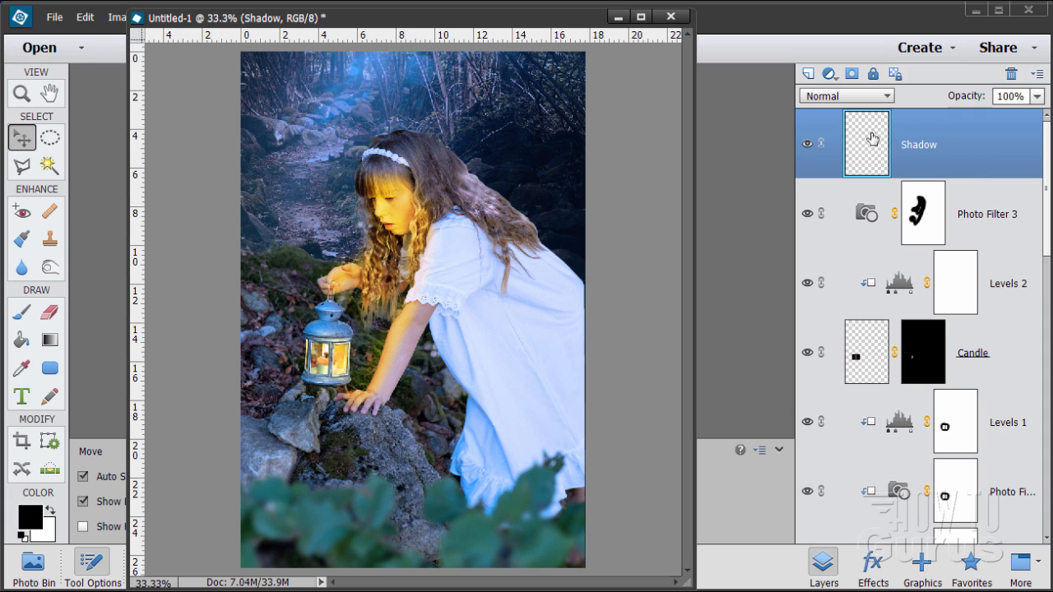
drag(873, 138, 861, 193)
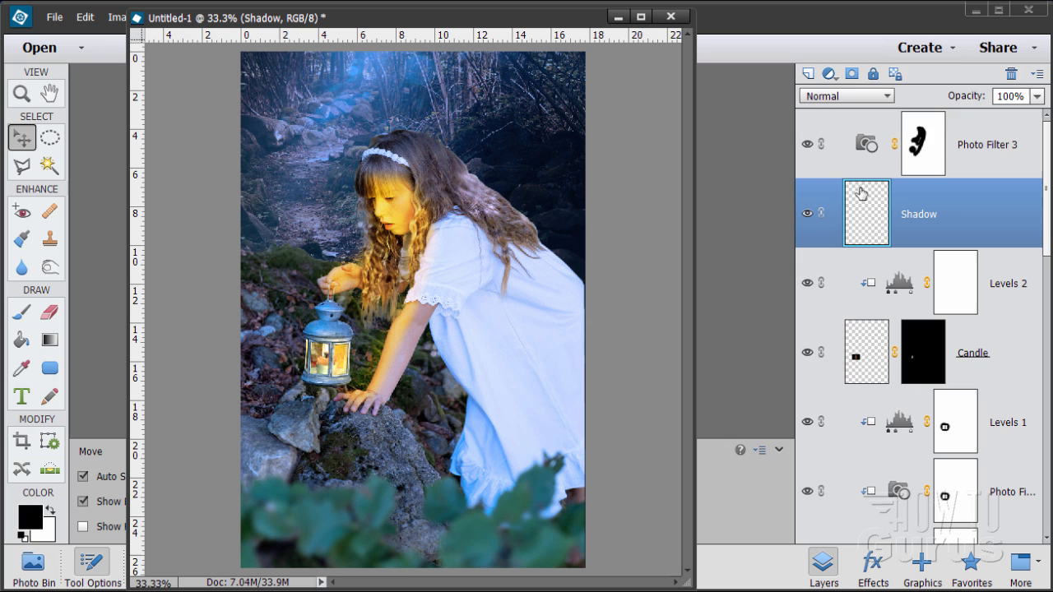
Step: Set the foreground color to black (000000) and choose the Brush tool for the Shadow layer
click(33, 519)
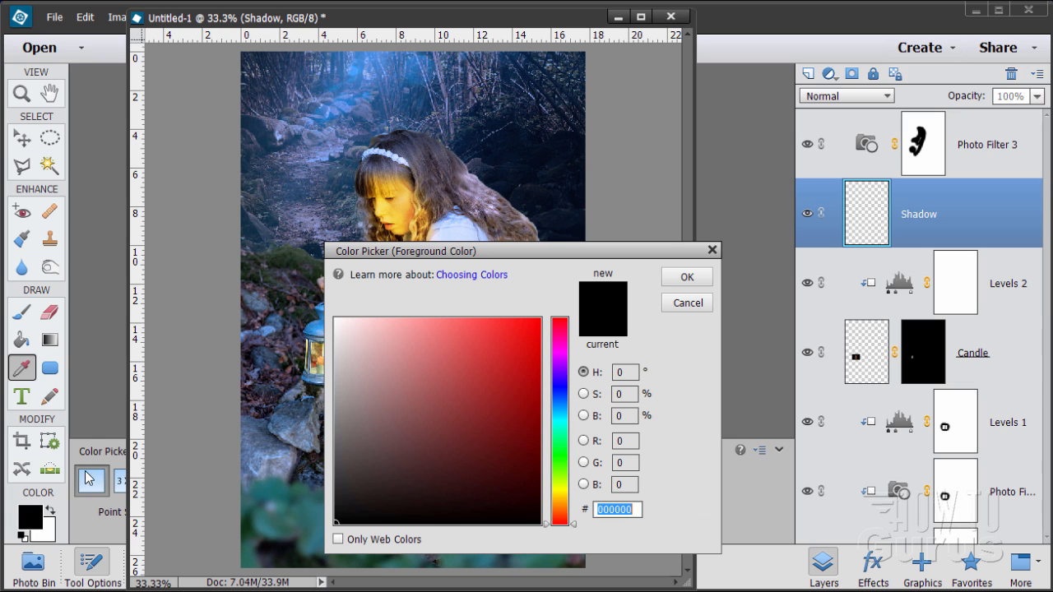
click(24, 308)
click(687, 277)
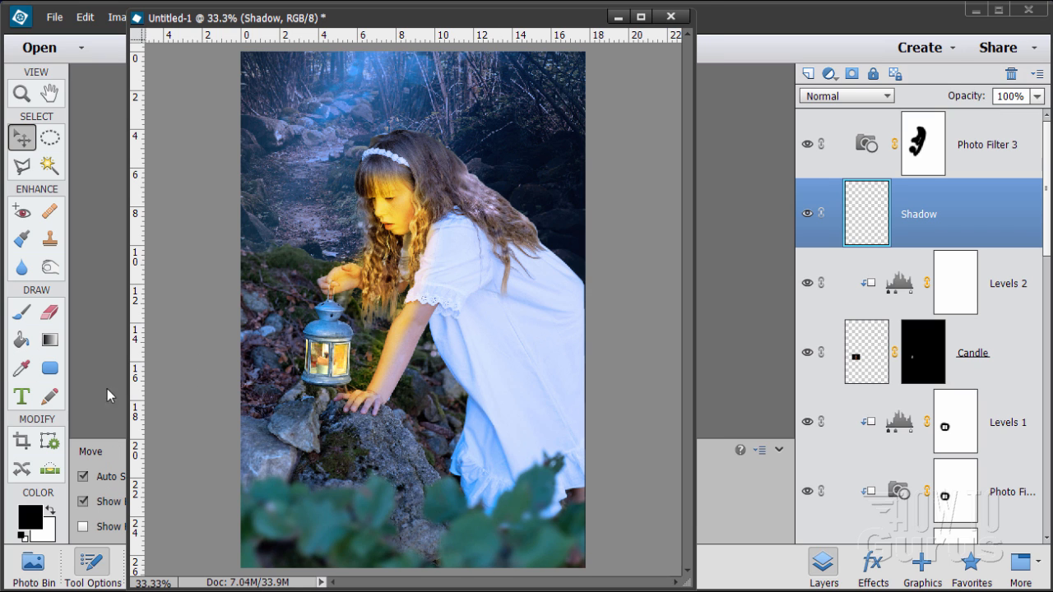
click(21, 311)
Step: Create a new layer named Shadow directly above Photo Filter 3
click(23, 97)
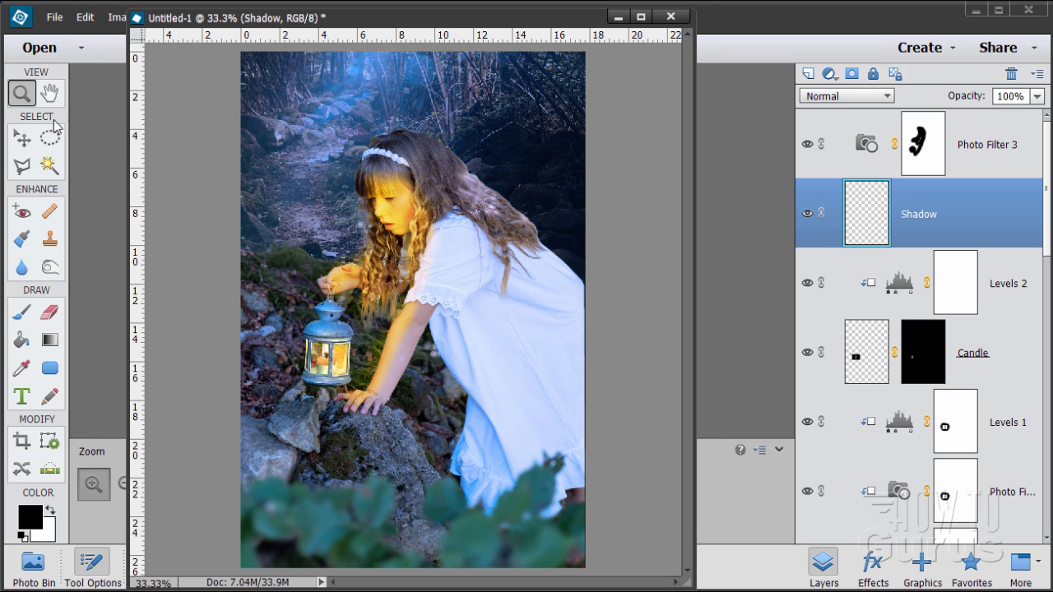
alt+click(435, 293)
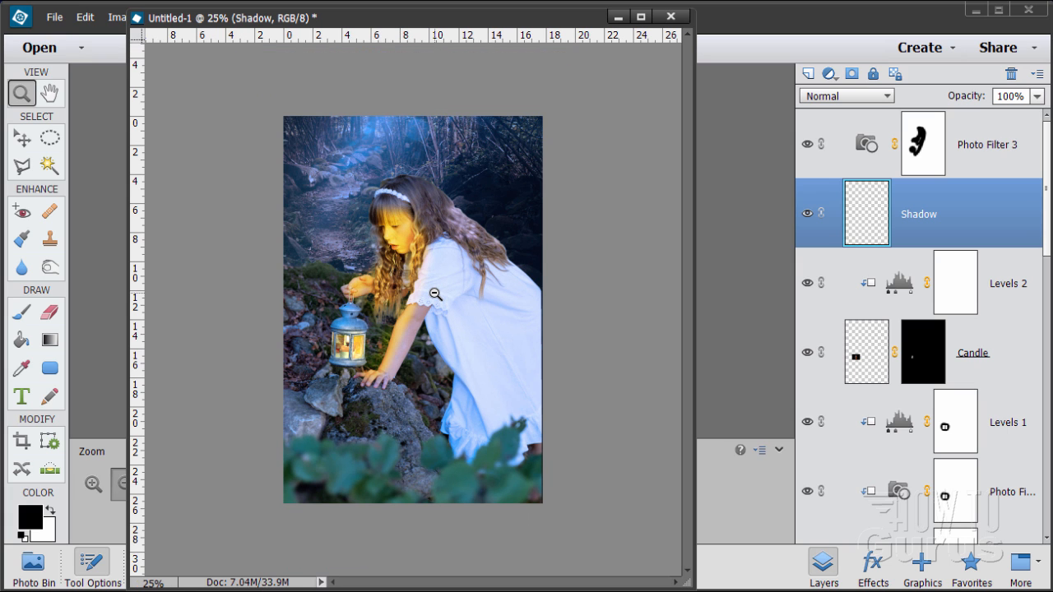
alt+click(435, 293)
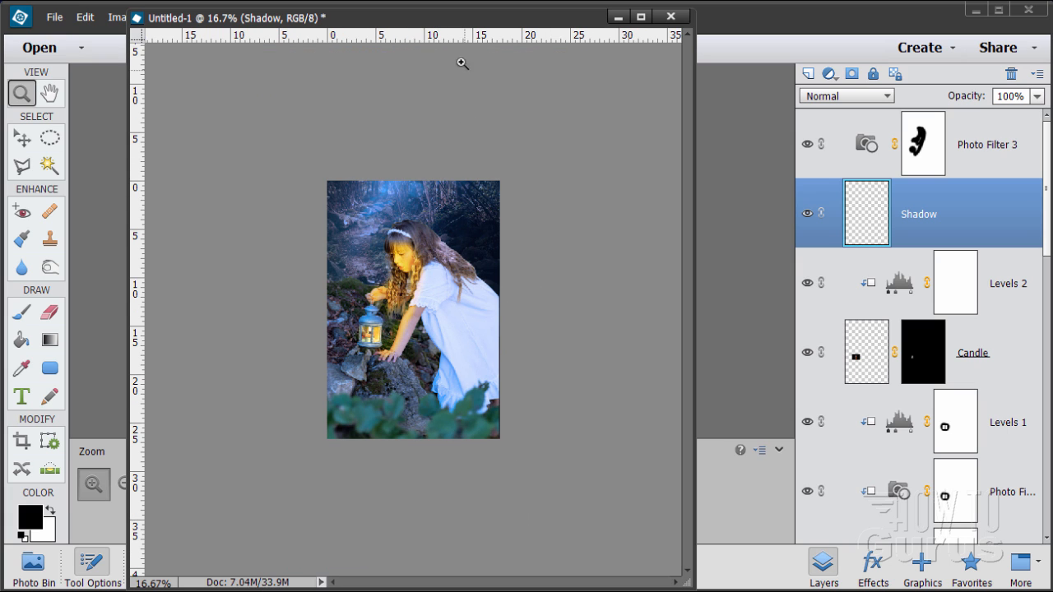
drag(447, 30, 555, 30)
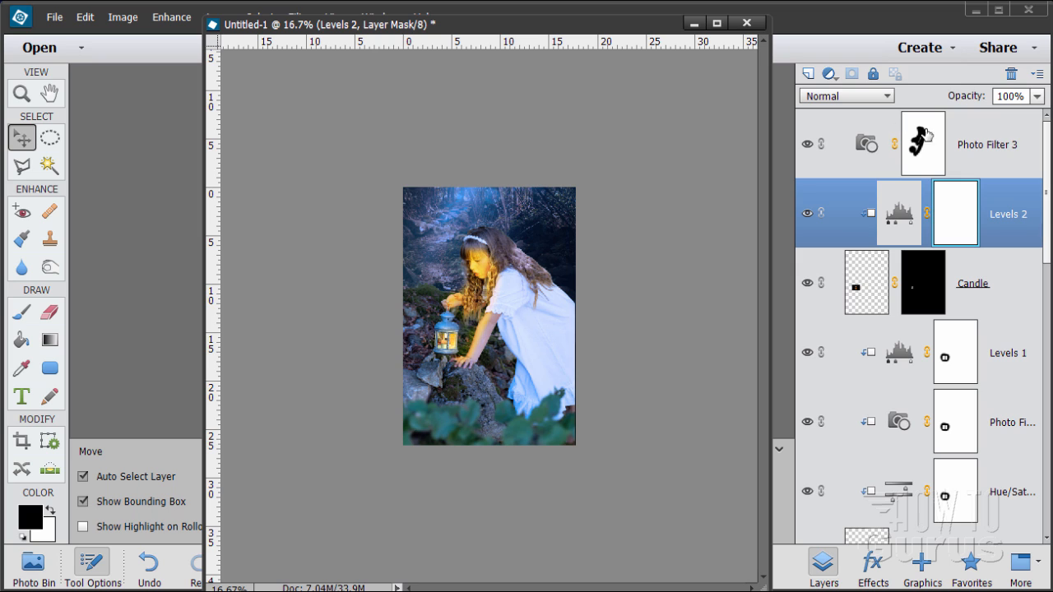
click(927, 125)
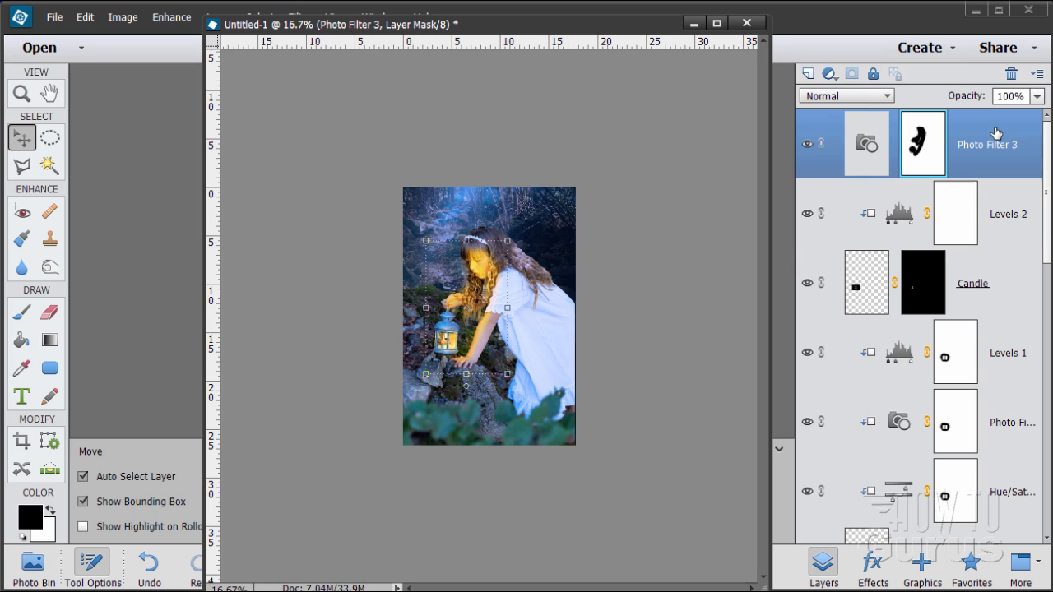
click(813, 76)
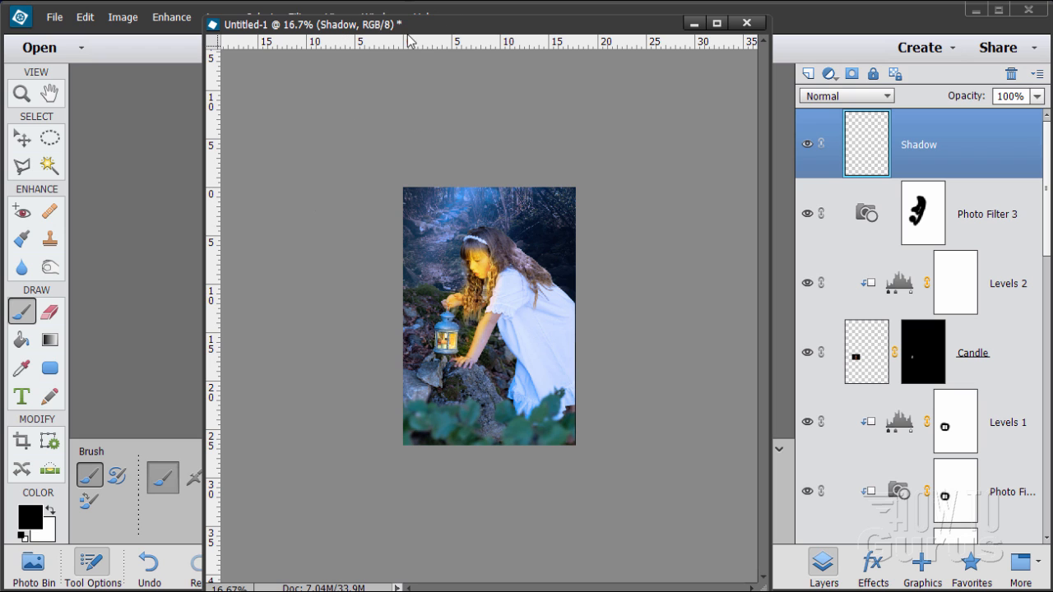
Step: Paint black shadows along the image's right and bottom edges with a 974 px brush at 61% opacity, and set the Shadow layer's opacity to 96%
mouse_move(410, 30)
mouse_down()
mouse_move(755, 25)
mouse_move(741, 37)
mouse_up()
drag(371, 538, 337, 533)
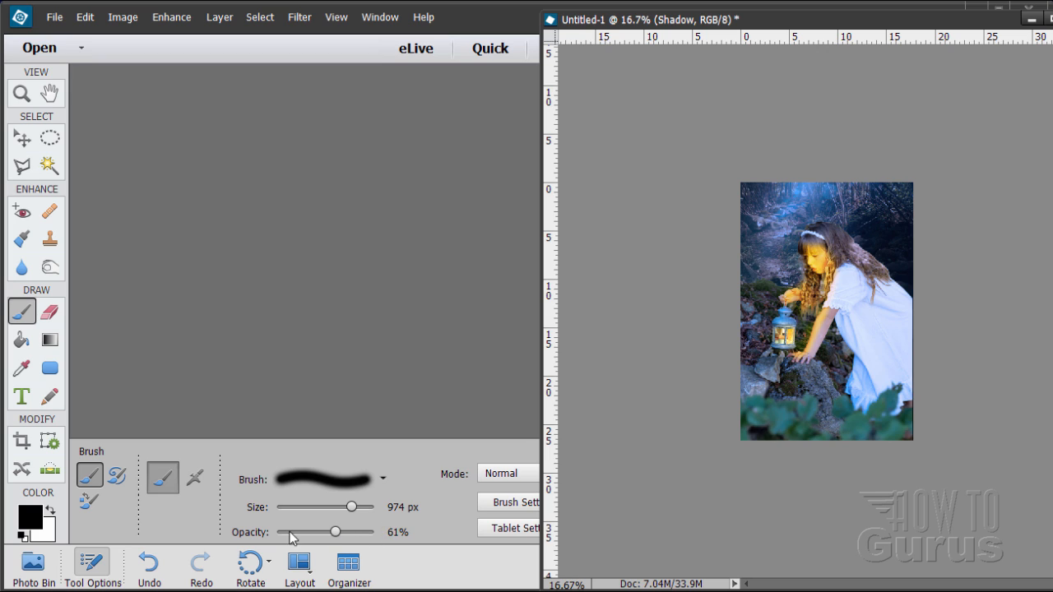
drag(766, 26, 352, 17)
mouse_move(496, 476)
mouse_down()
mouse_move(539, 408)
mouse_move(540, 314)
mouse_move(497, 460)
mouse_move(565, 304)
mouse_move(511, 203)
mouse_move(572, 359)
mouse_move(502, 244)
mouse_move(543, 316)
mouse_move(555, 455)
mouse_move(523, 344)
mouse_move(512, 446)
mouse_move(426, 518)
mouse_move(303, 434)
mouse_move(376, 476)
mouse_move(347, 452)
mouse_move(394, 454)
mouse_move(298, 436)
mouse_move(269, 342)
mouse_move(336, 452)
mouse_move(323, 413)
mouse_move(507, 479)
mouse_move(414, 451)
mouse_move(606, 372)
mouse_move(549, 204)
mouse_move(527, 193)
mouse_move(514, 415)
mouse_move(534, 312)
mouse_move(456, 187)
mouse_move(503, 247)
mouse_move(549, 407)
mouse_move(539, 370)
mouse_move(514, 389)
mouse_move(454, 489)
mouse_move(480, 424)
mouse_move(349, 493)
mouse_move(453, 412)
mouse_up()
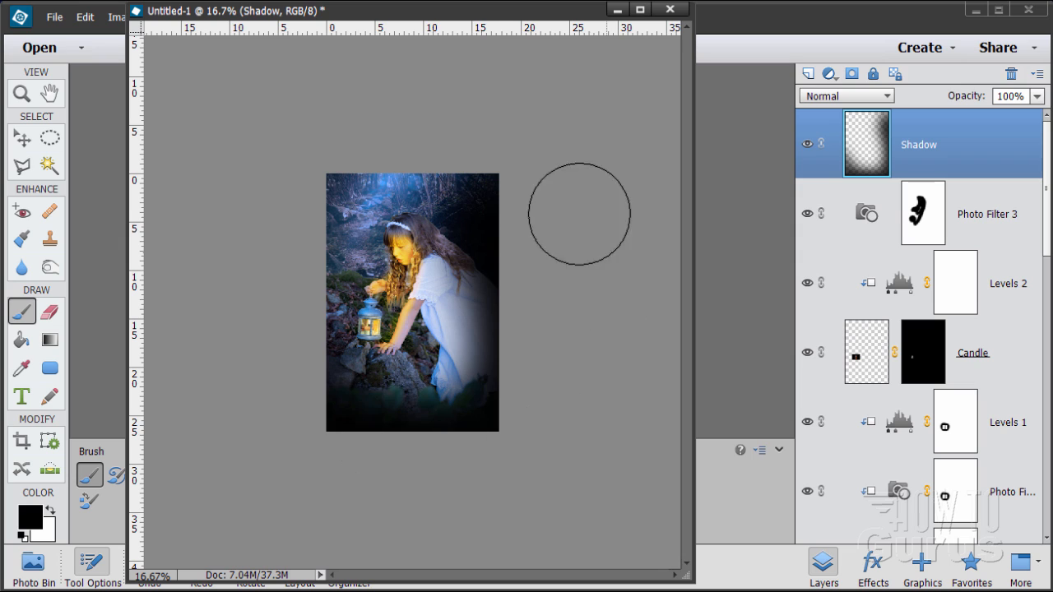
click(1037, 96)
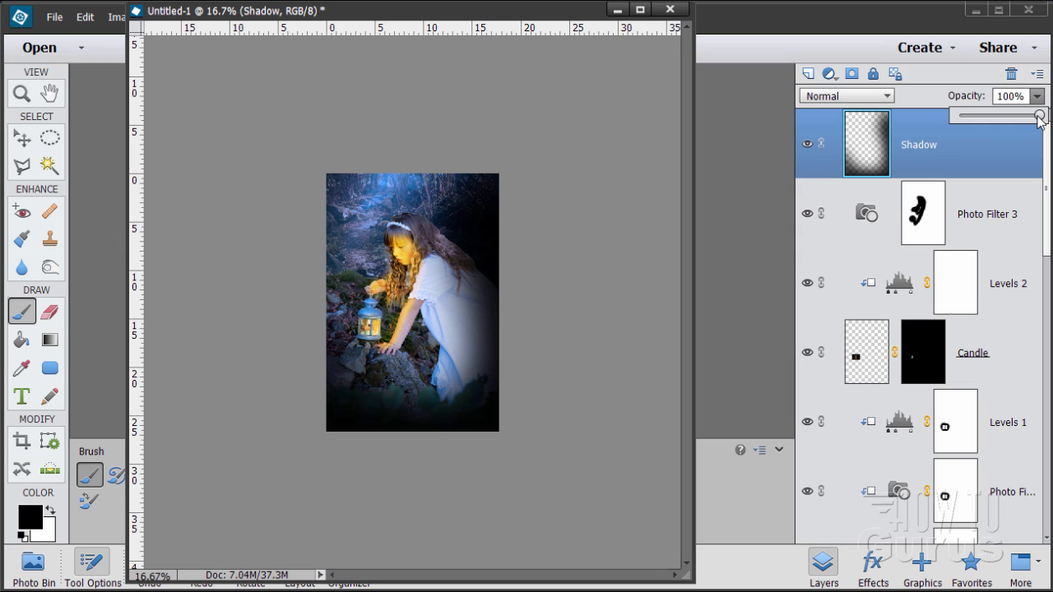
drag(1037, 116, 1032, 116)
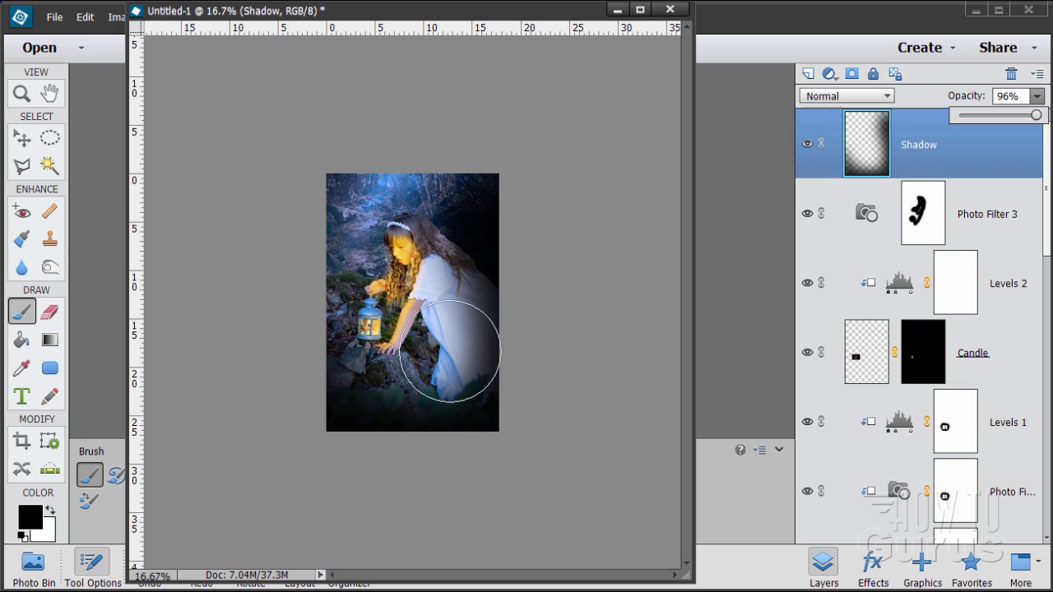
Step: Create a new layer directly above Girl copy and paint black over the background and hair behind the girl's head and back
click(18, 97)
click(418, 311)
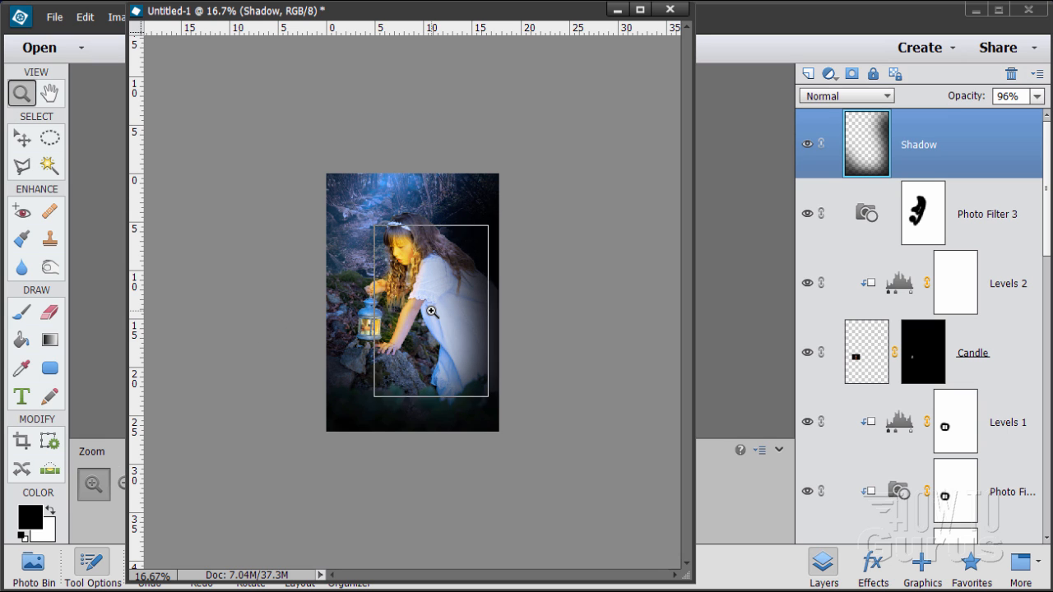
click(417, 311)
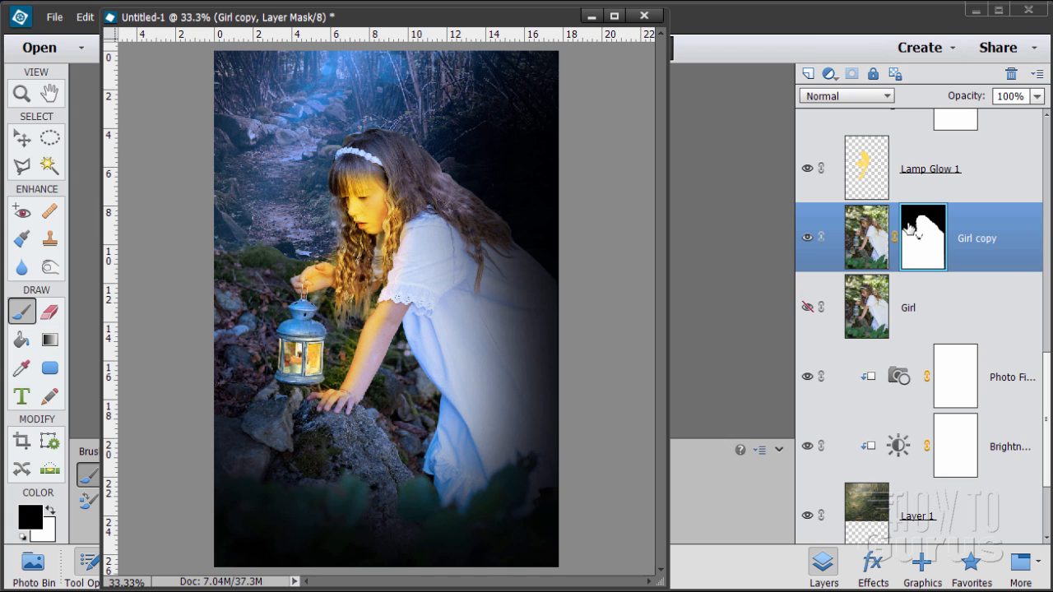
click(808, 74)
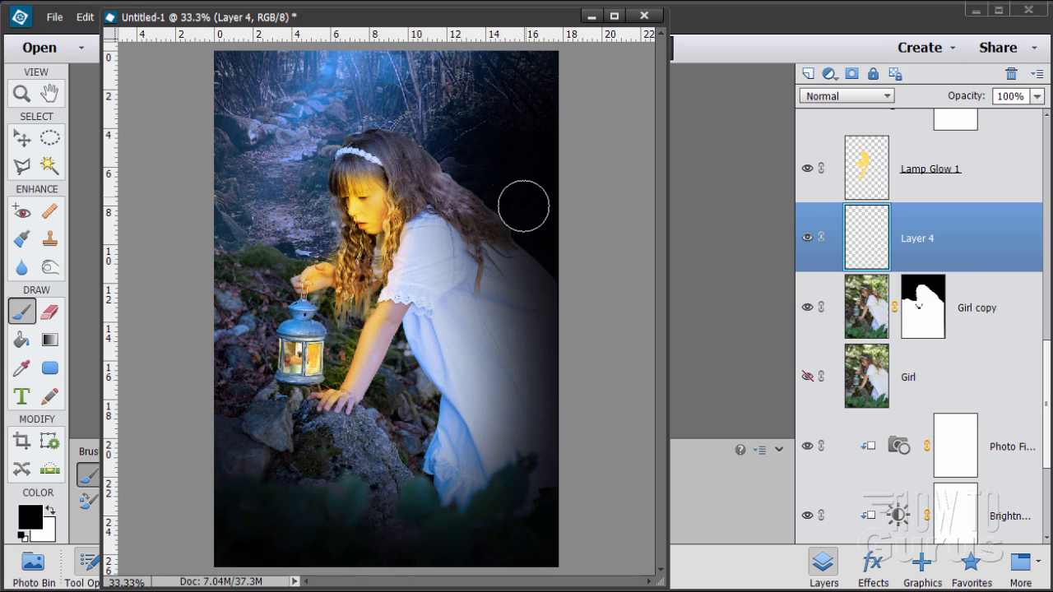
mouse_move(407, 115)
mouse_down()
mouse_move(454, 168)
mouse_move(443, 151)
mouse_move(502, 213)
mouse_move(504, 199)
mouse_move(577, 280)
mouse_move(438, 140)
mouse_move(389, 112)
mouse_up()
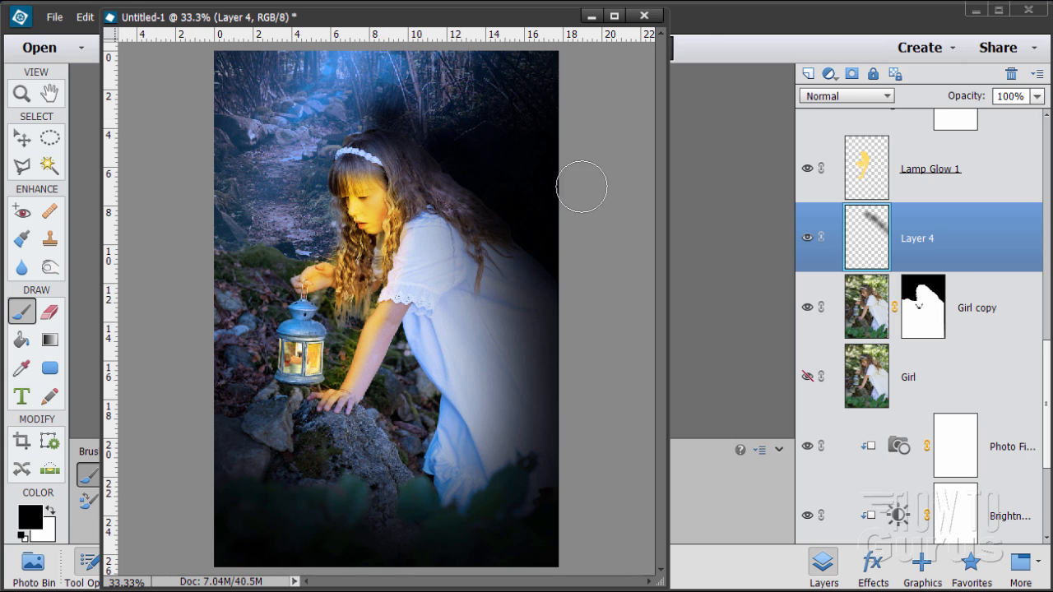
mouse_move(581, 187)
mouse_down()
mouse_move(499, 202)
mouse_move(469, 186)
mouse_move(530, 184)
mouse_move(467, 181)
mouse_move(520, 185)
mouse_up()
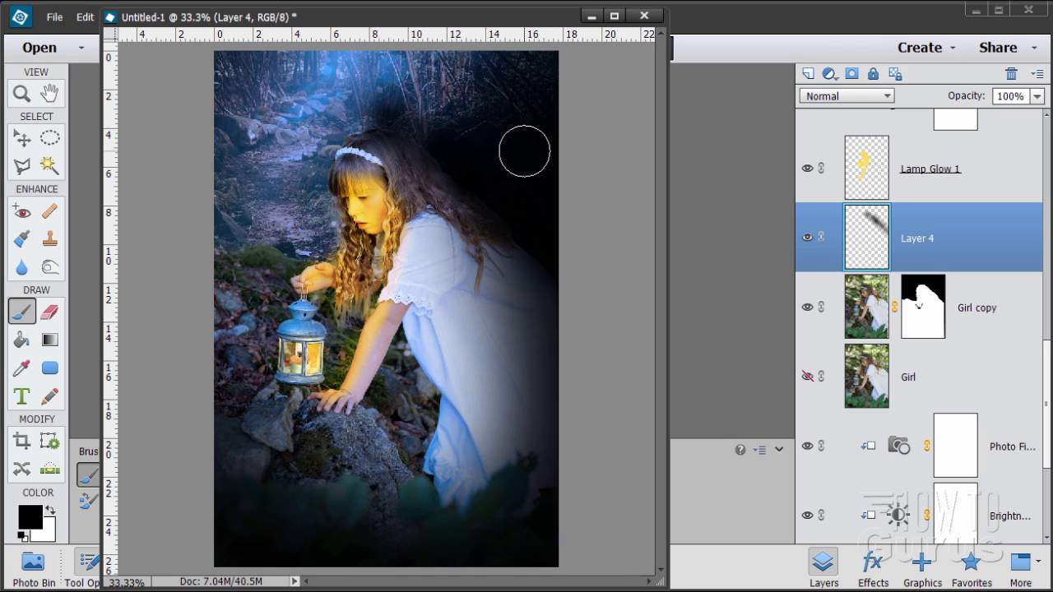
Step: Copy the Girl copy layer's mask onto the new painted layer above it and rename that layer Girl Shadow
click(931, 316)
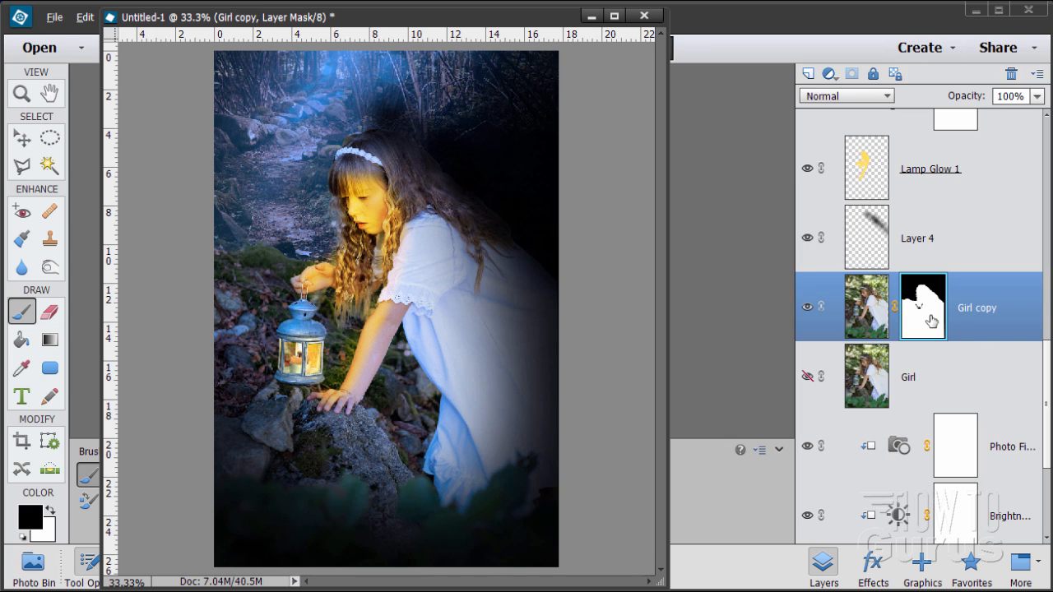
drag(931, 321, 900, 245)
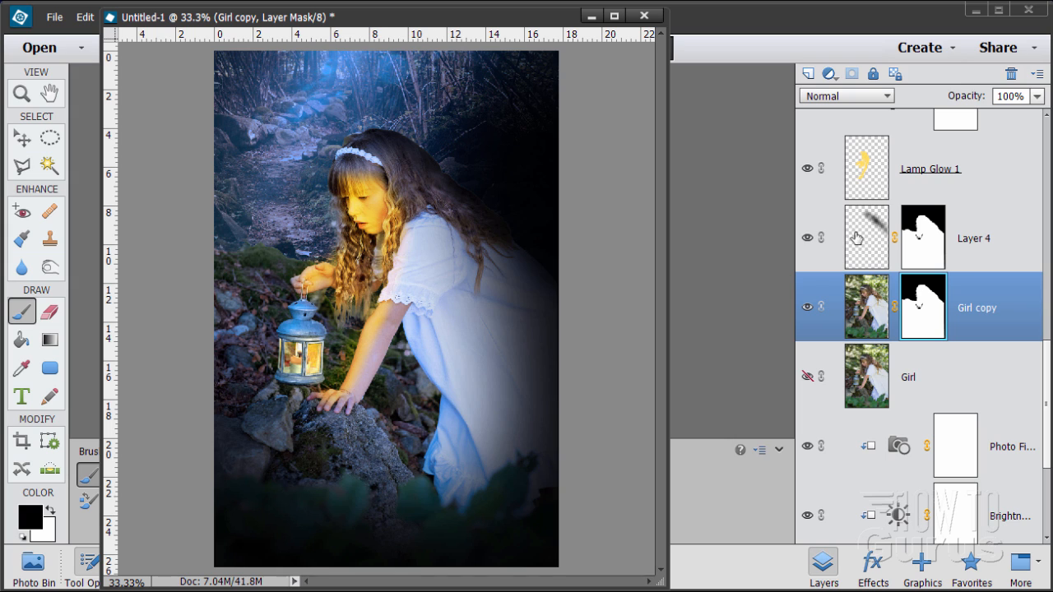
double_click(974, 238)
text(Girl)
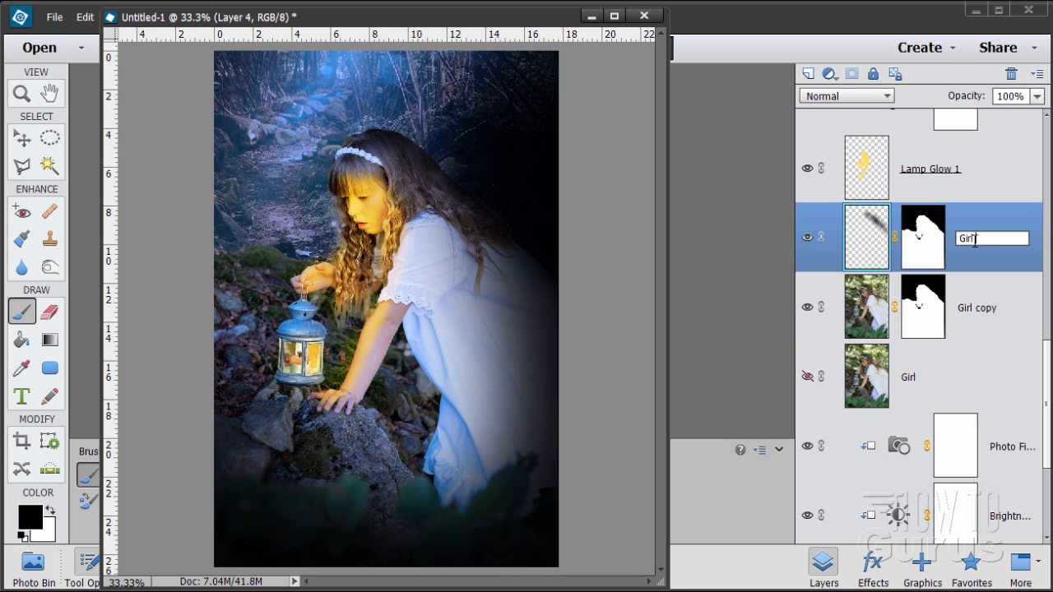
text( Shadow)
key(Return)
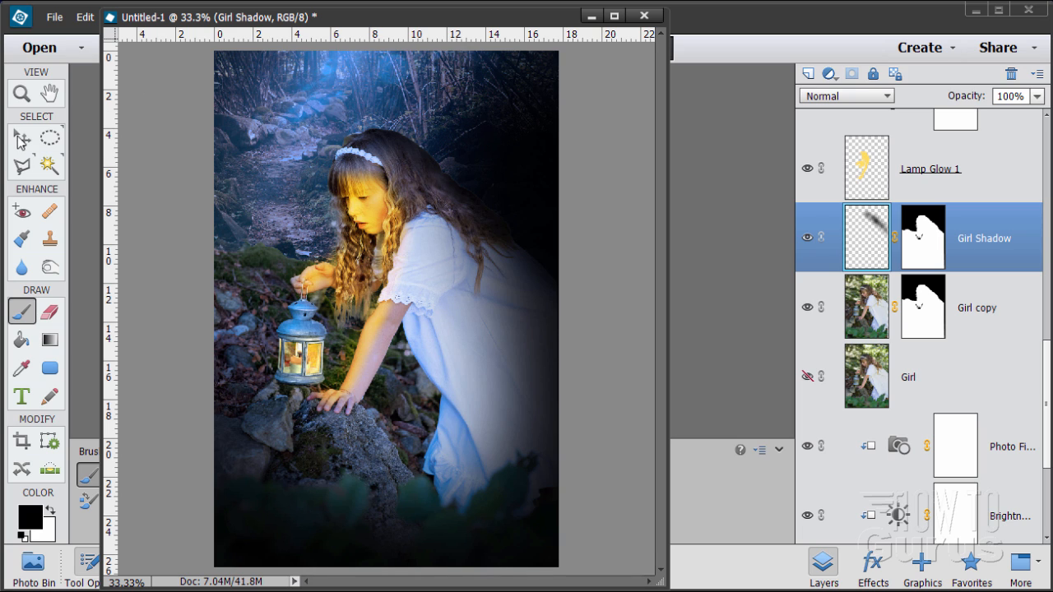
Step: Rename Layer 1, which holds the forest path photo, to Forest
key(v)
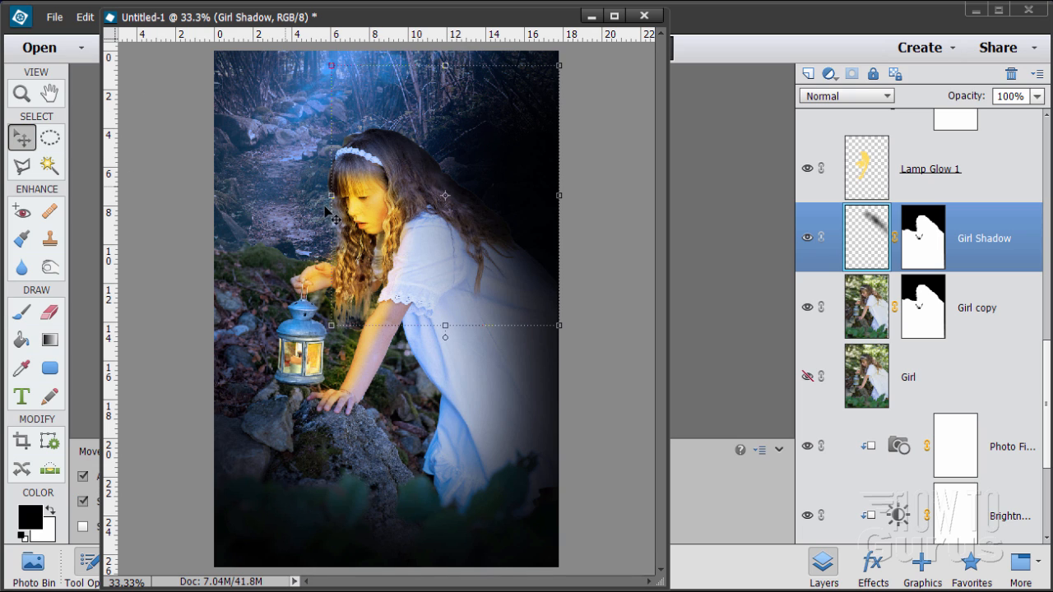
scroll(905, 345, down, 5)
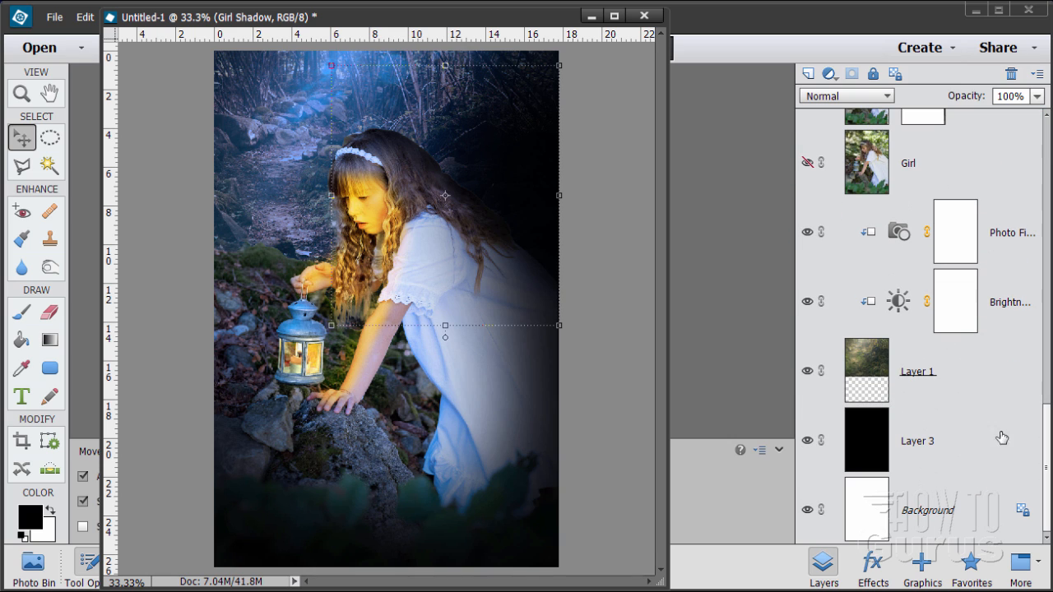
click(872, 368)
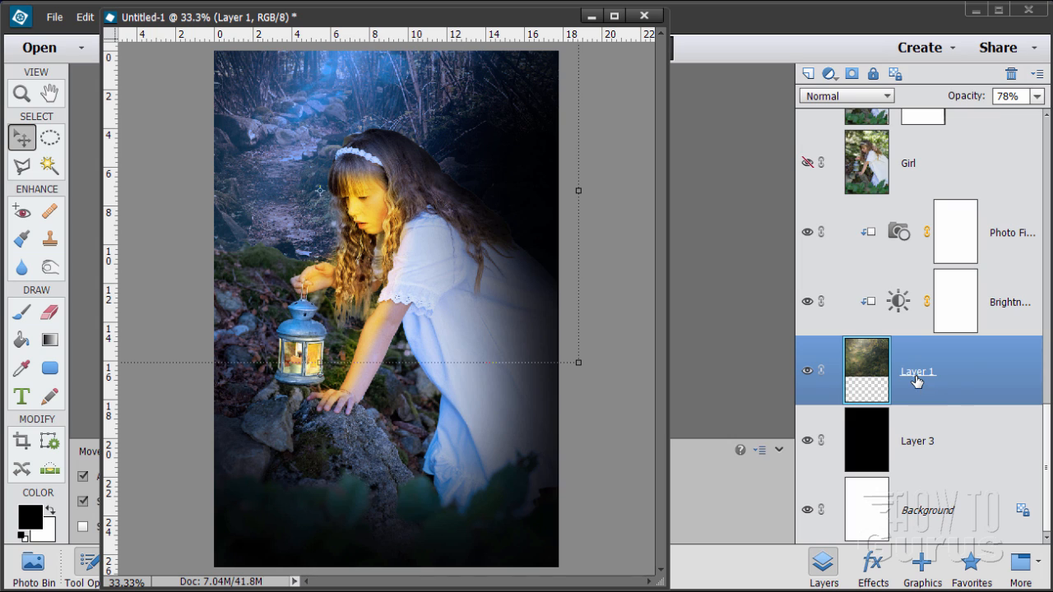
double_click(917, 374)
text(Forest)
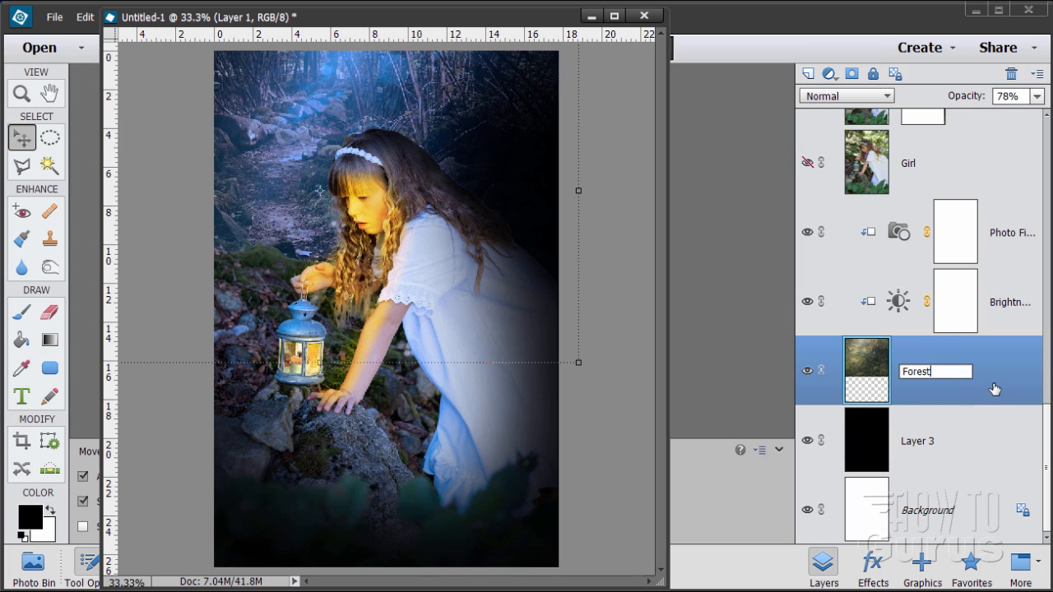
key(Return)
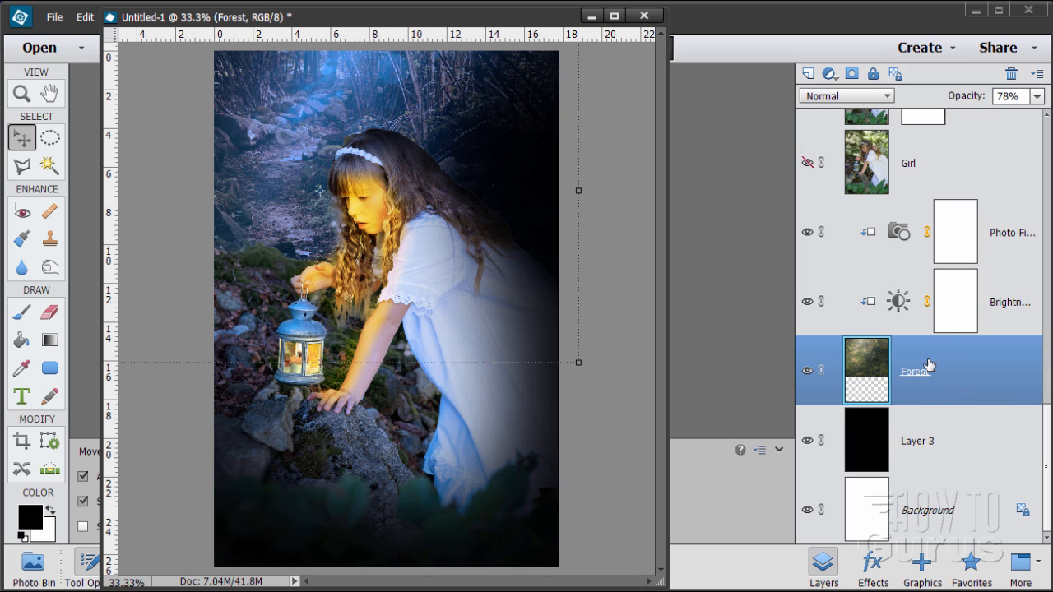
Step: Lower the Forest layer's opacity to 62% to darken the background
click(1039, 96)
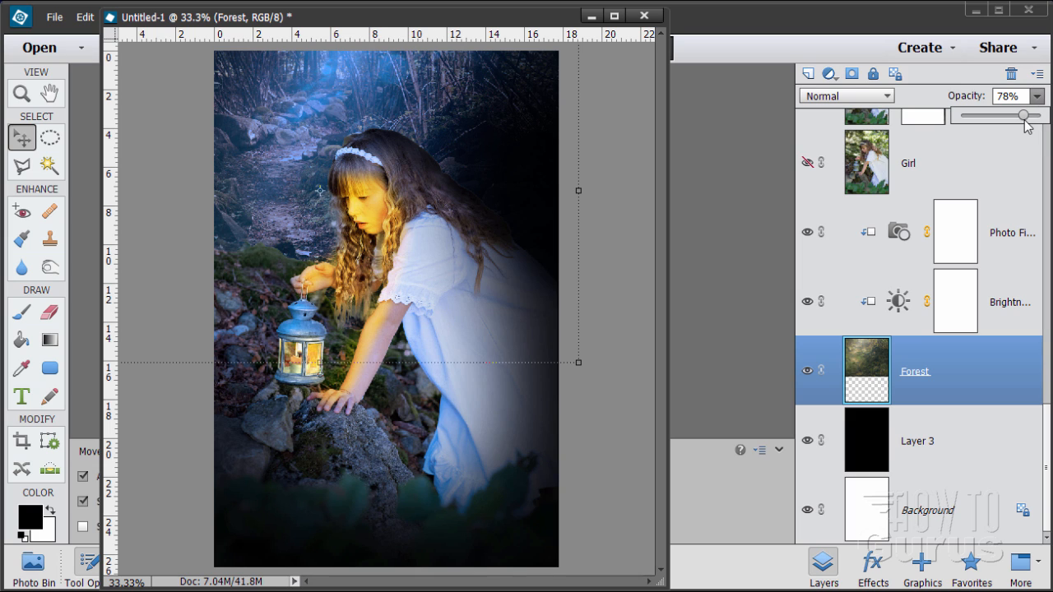
drag(1024, 115, 1012, 119)
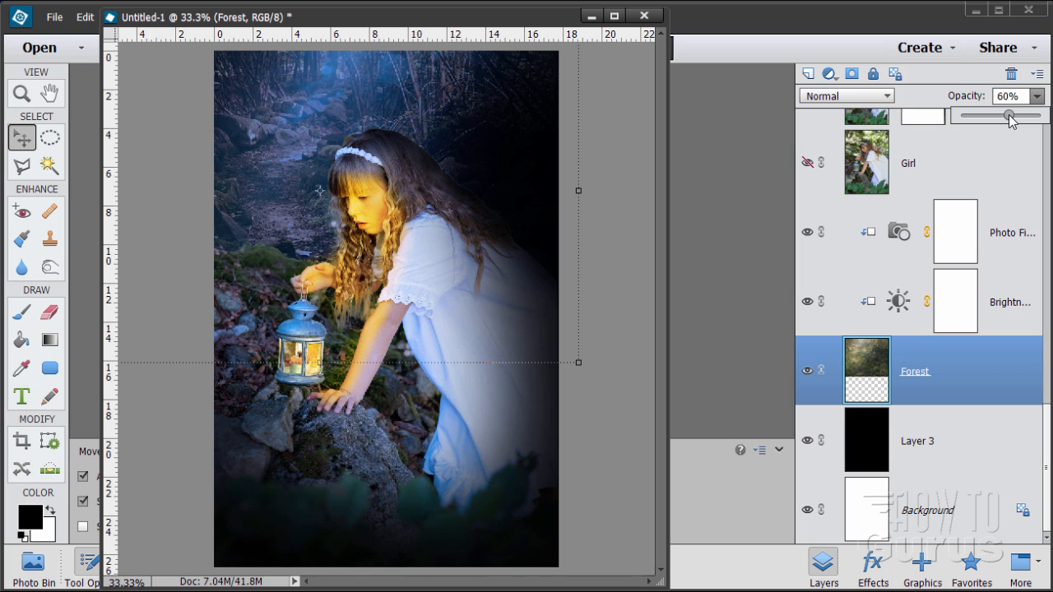
drag(1012, 119, 1015, 123)
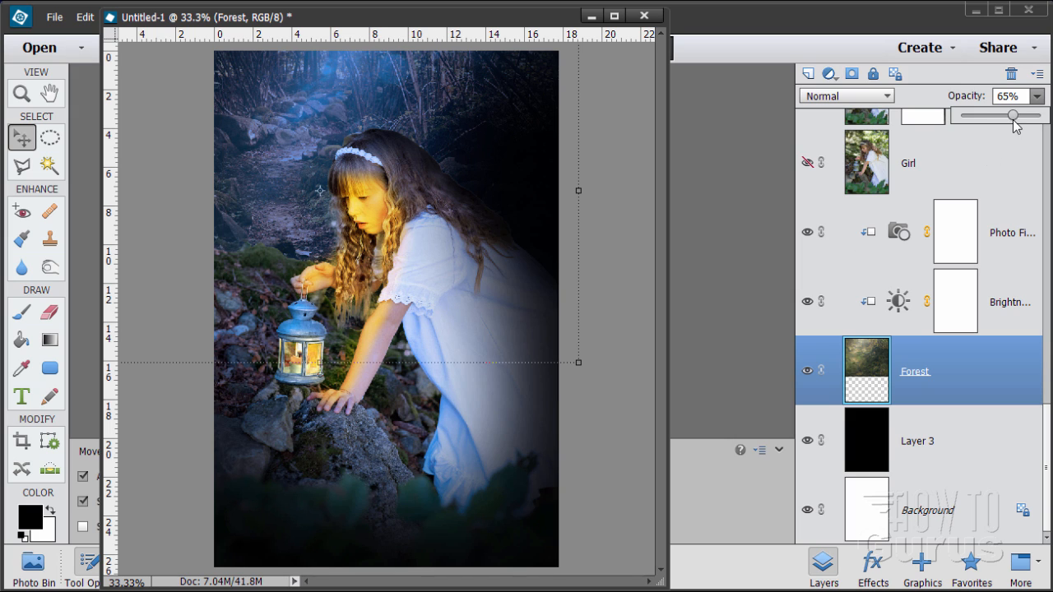
drag(1014, 122, 1011, 120)
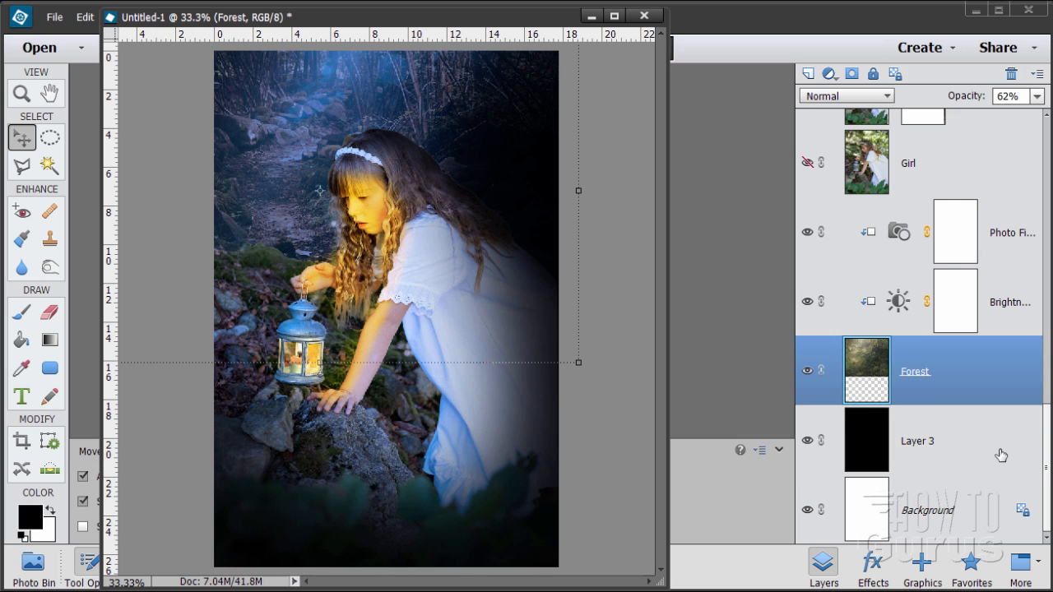
Step: Move the hidden Girl layer to the top of the layer stack, then show and hide it to compare the original with the composite
click(806, 408)
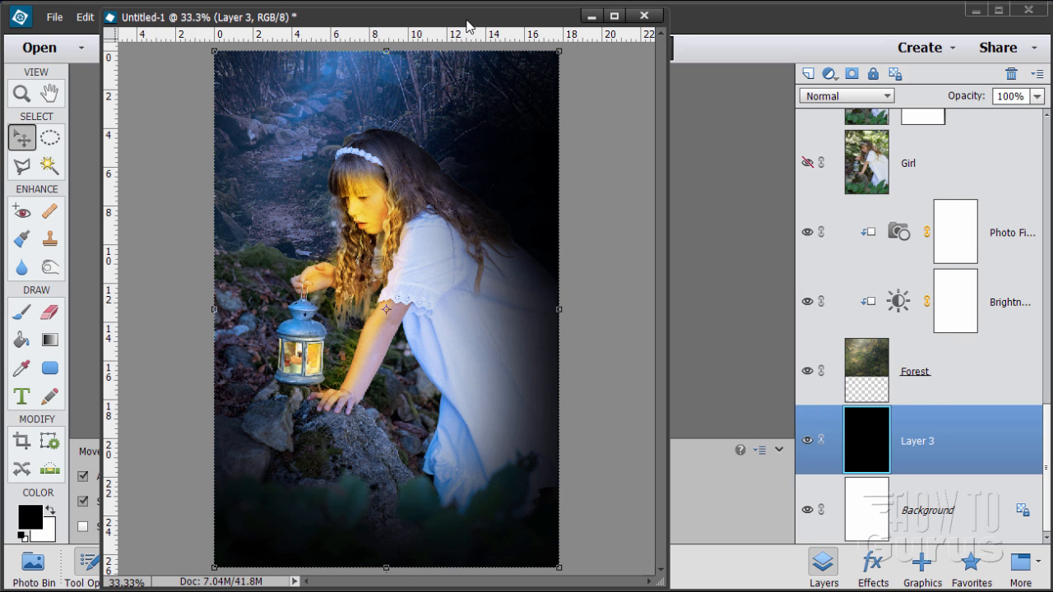
drag(466, 26, 543, 23)
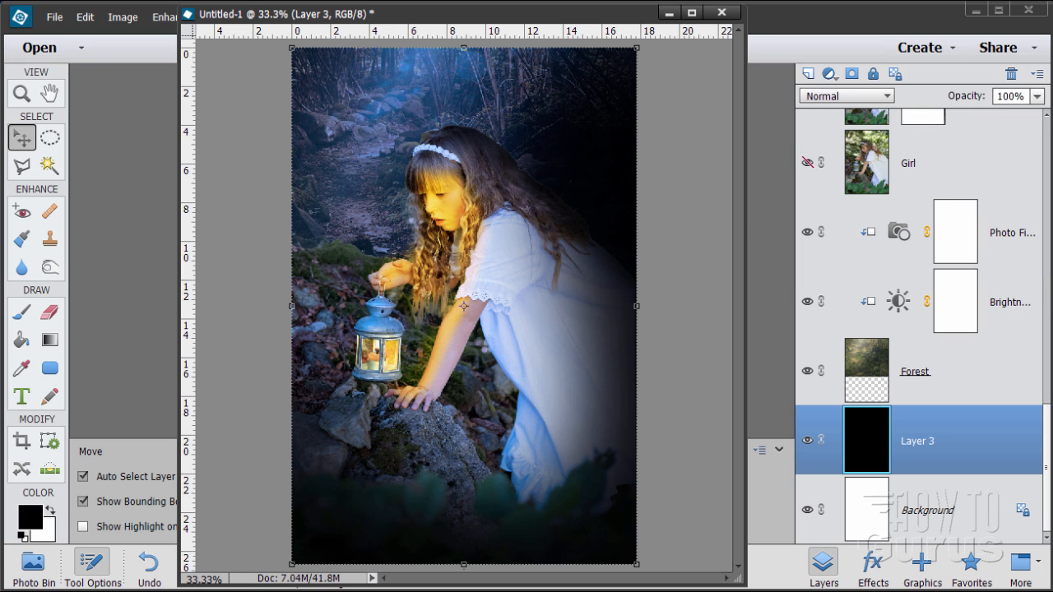
scroll(905, 411, up, 5)
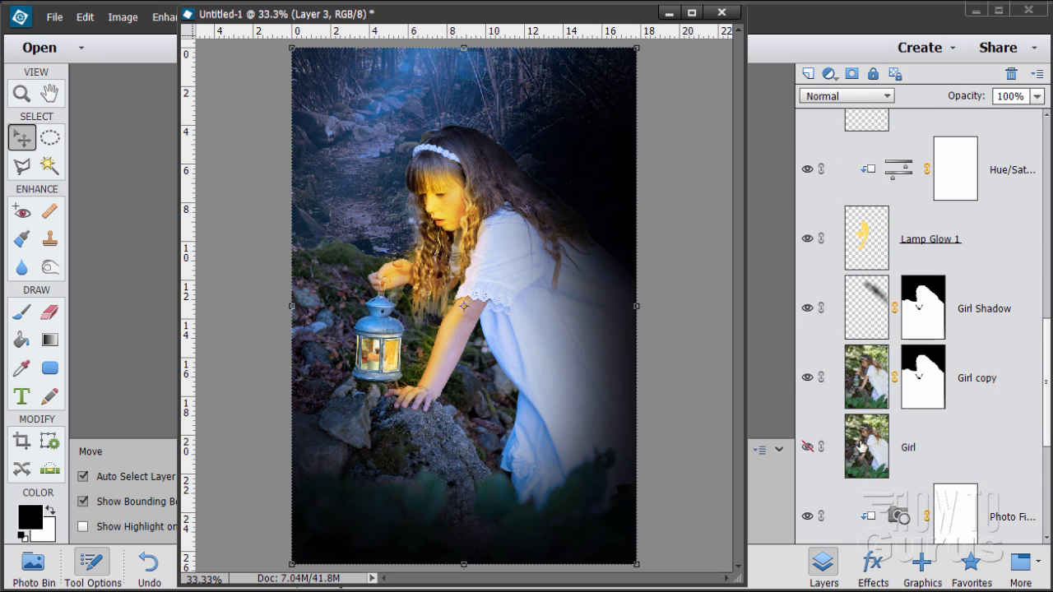
click(888, 442)
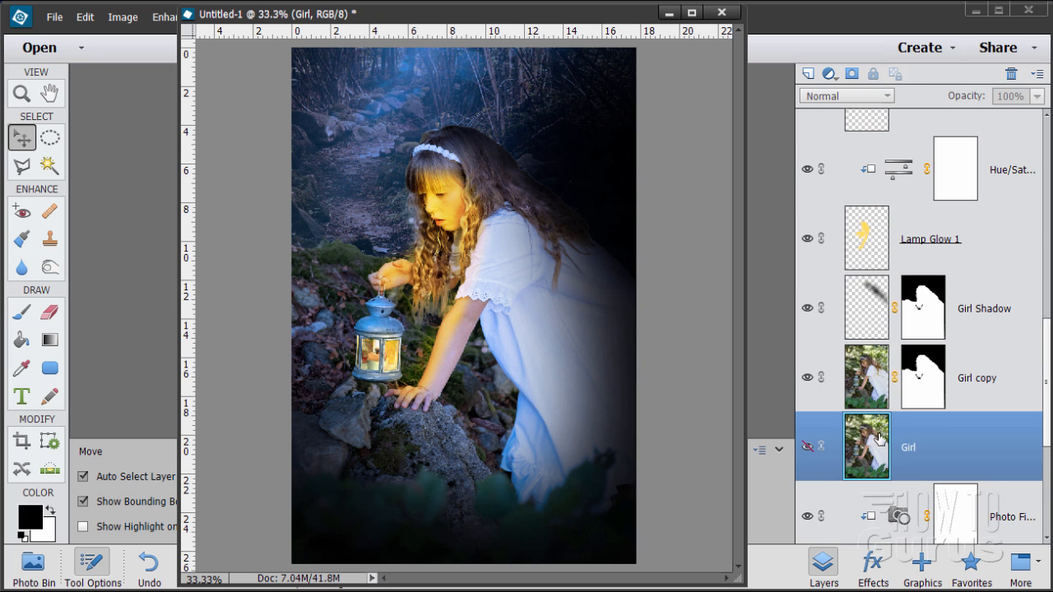
drag(923, 442, 931, 136)
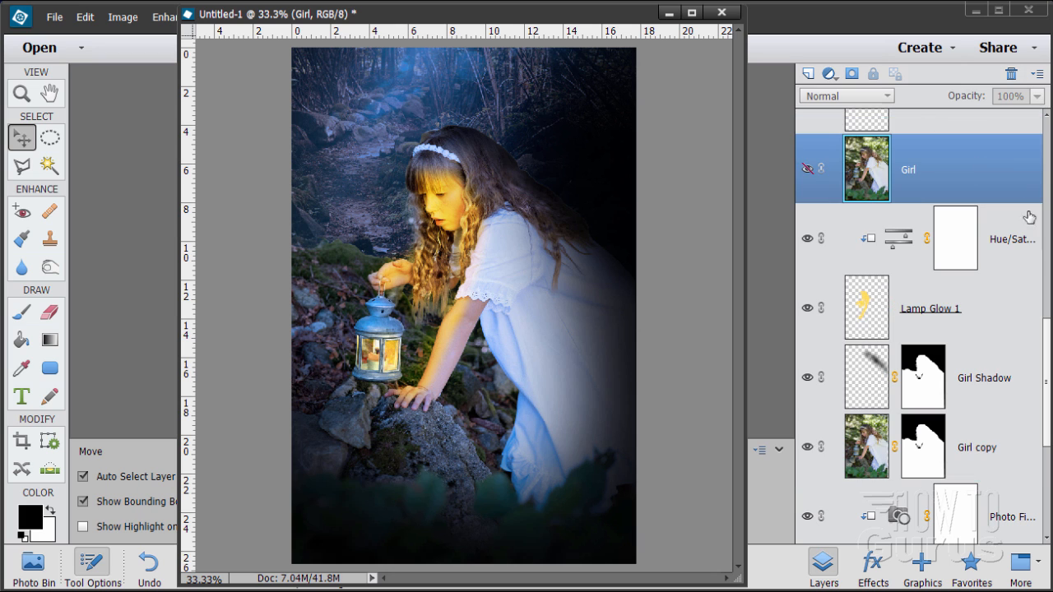
scroll(1047, 360, up, 5)
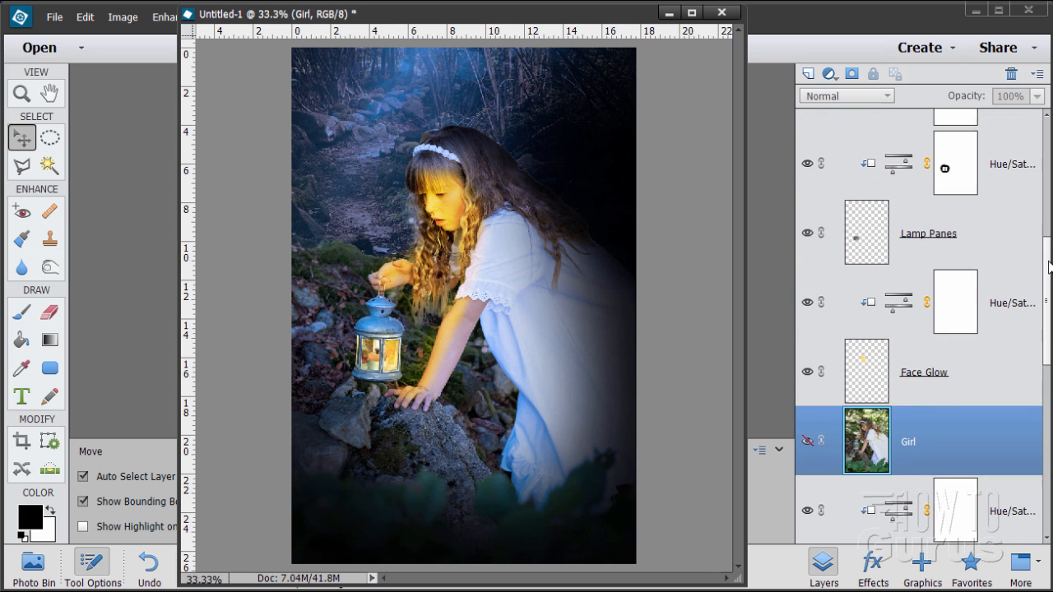
drag(880, 449, 900, 207)
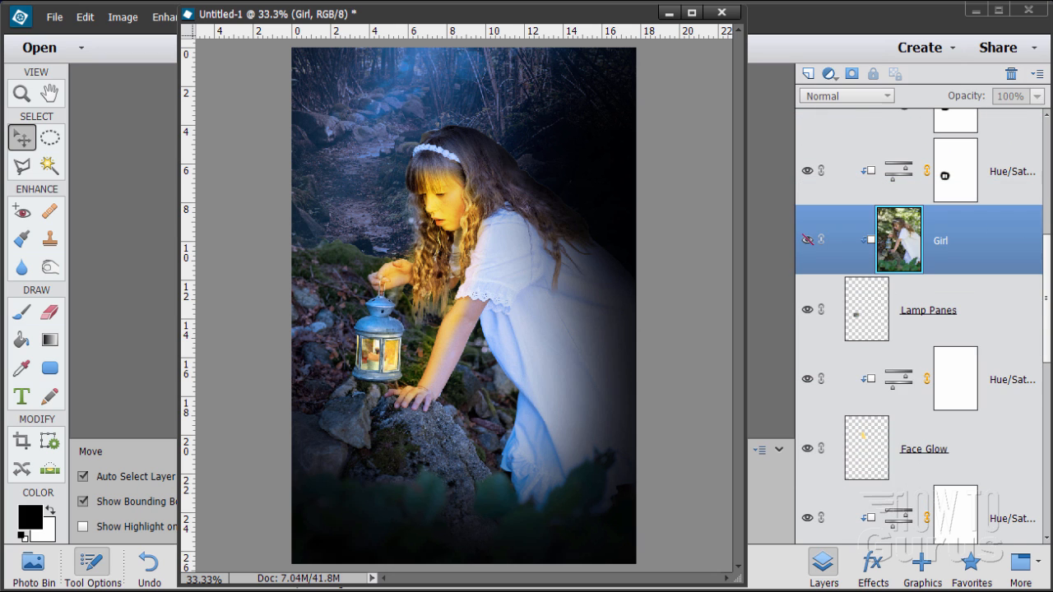
scroll(900, 247, up, 5)
drag(899, 457, 895, 156)
scroll(896, 336, up, 5)
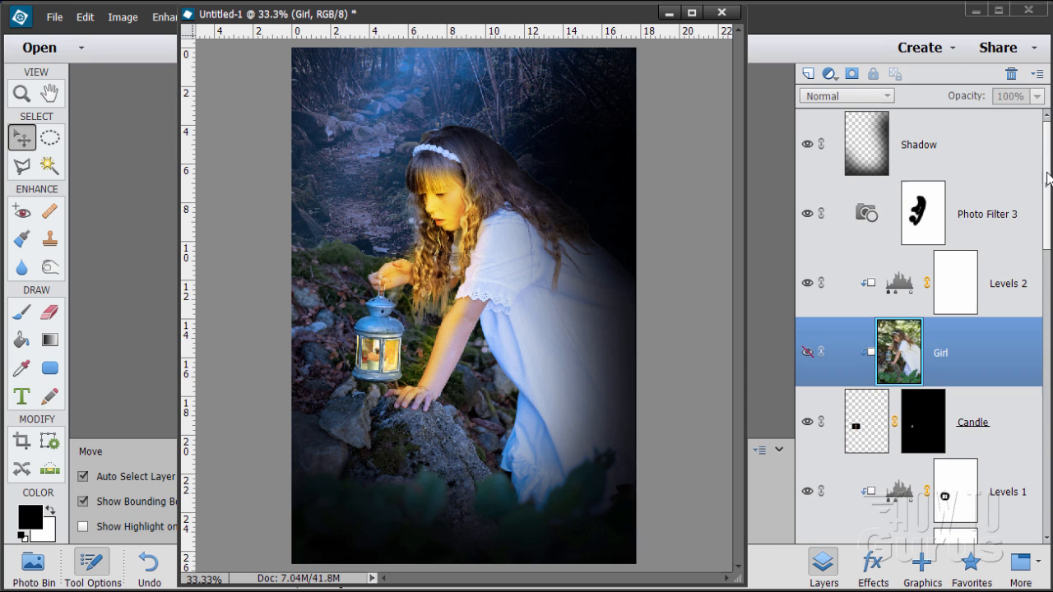
drag(896, 334, 905, 111)
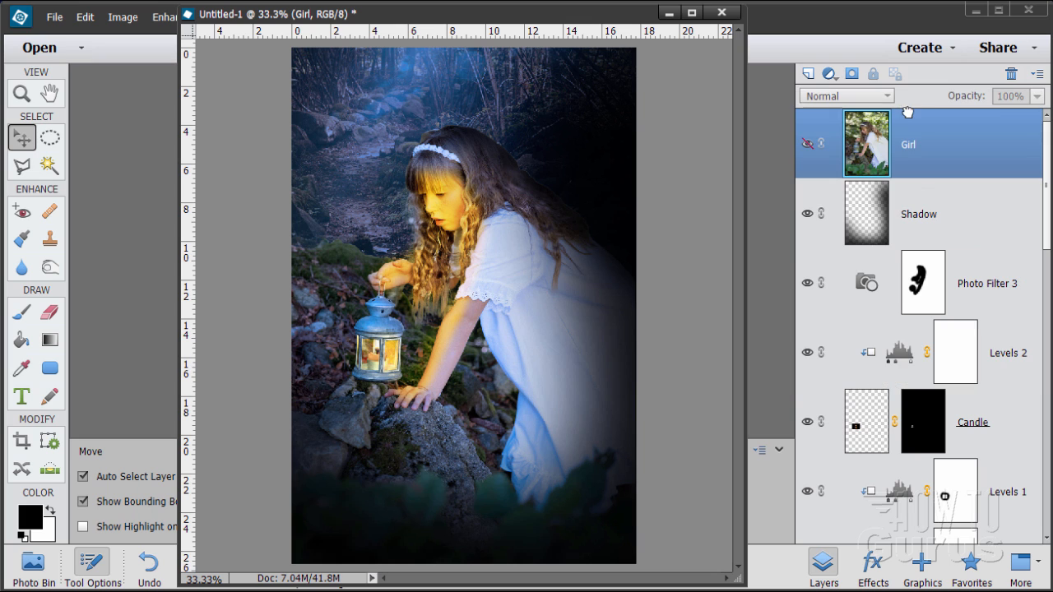
click(807, 145)
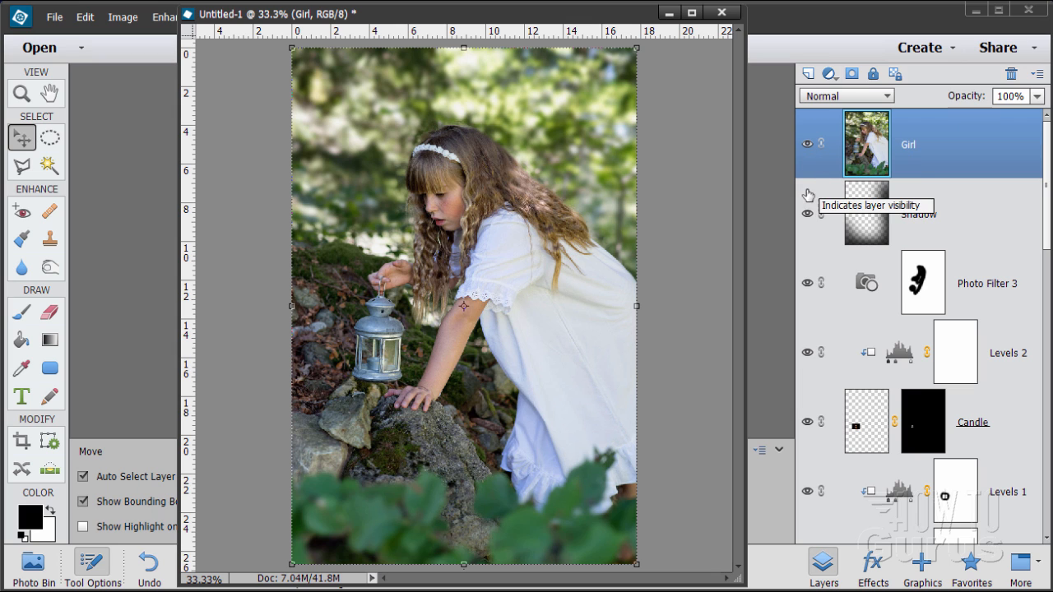
click(806, 146)
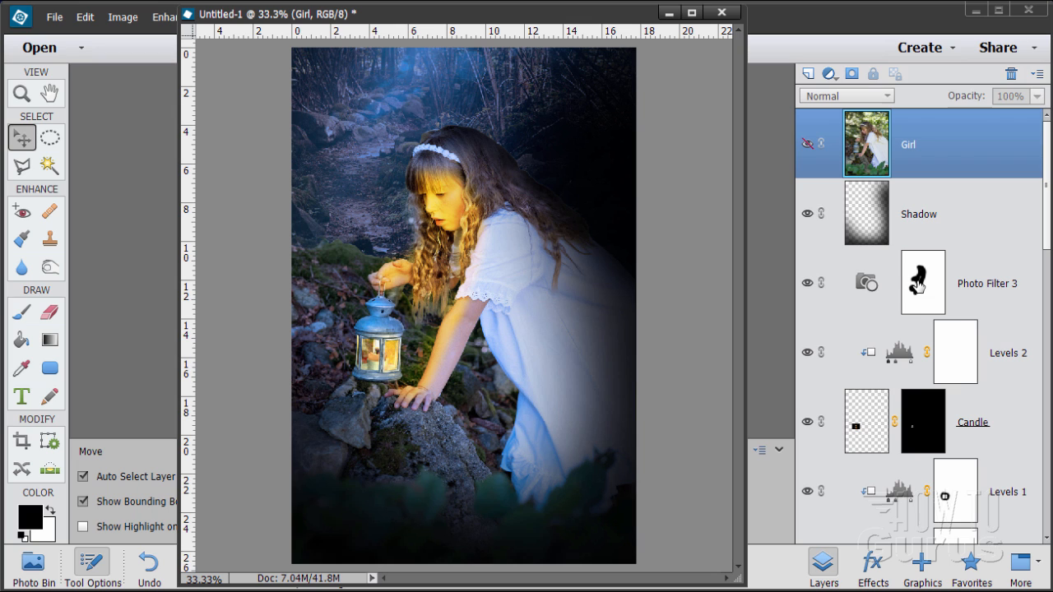
Step: Set the Hue/Saturation adjustment clipped to Lamp Glow 1 to Hue -16, Saturation -17 and Lightness -17
mouse_move(1049, 179)
mouse_down()
mouse_move(1048, 211)
mouse_move(1048, 178)
mouse_up()
drag(1050, 238, 1049, 307)
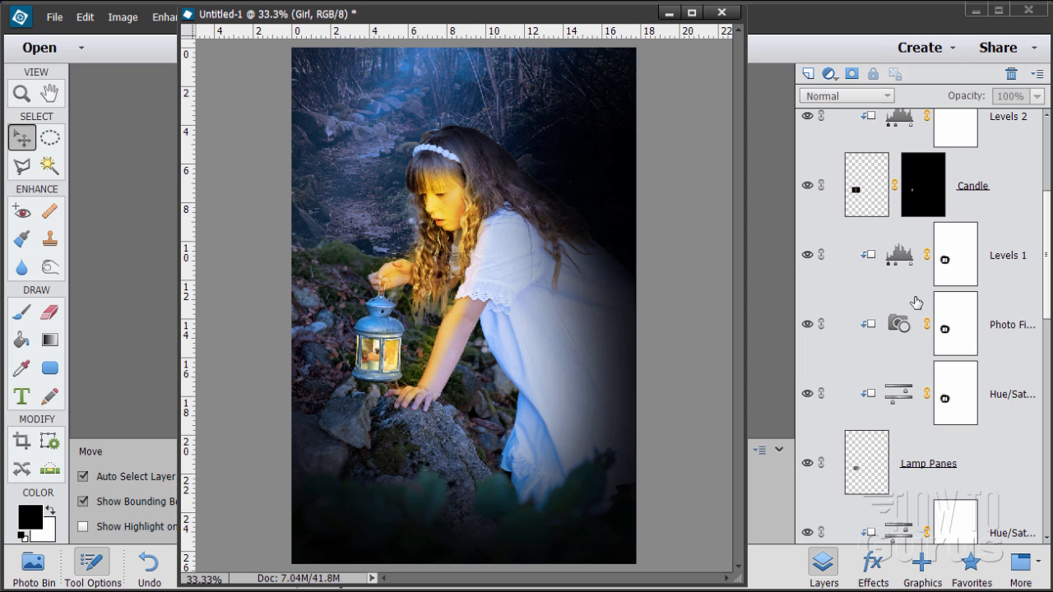
drag(1049, 300, 1031, 424)
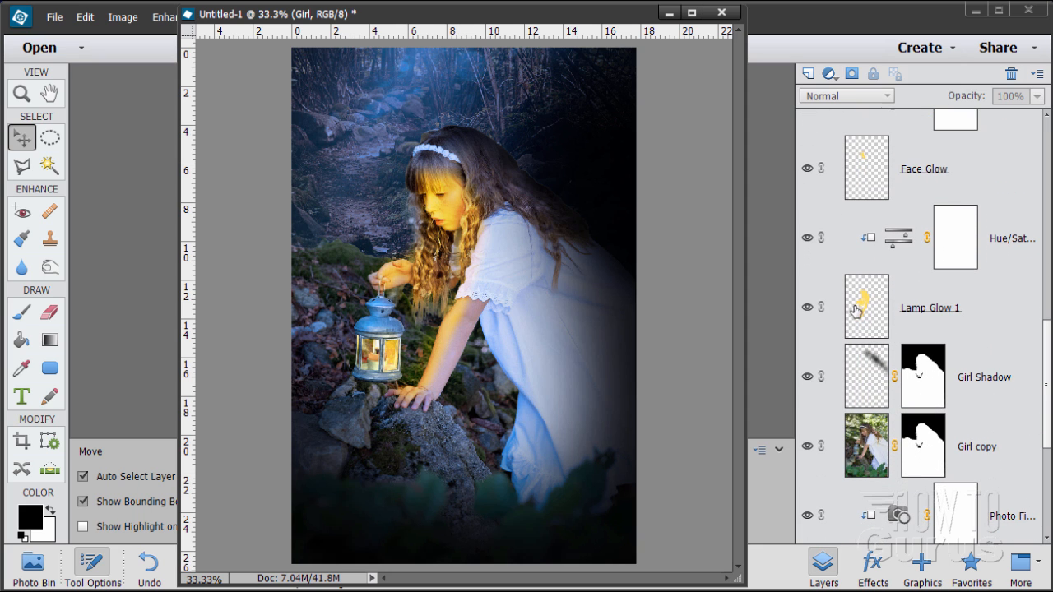
click(982, 309)
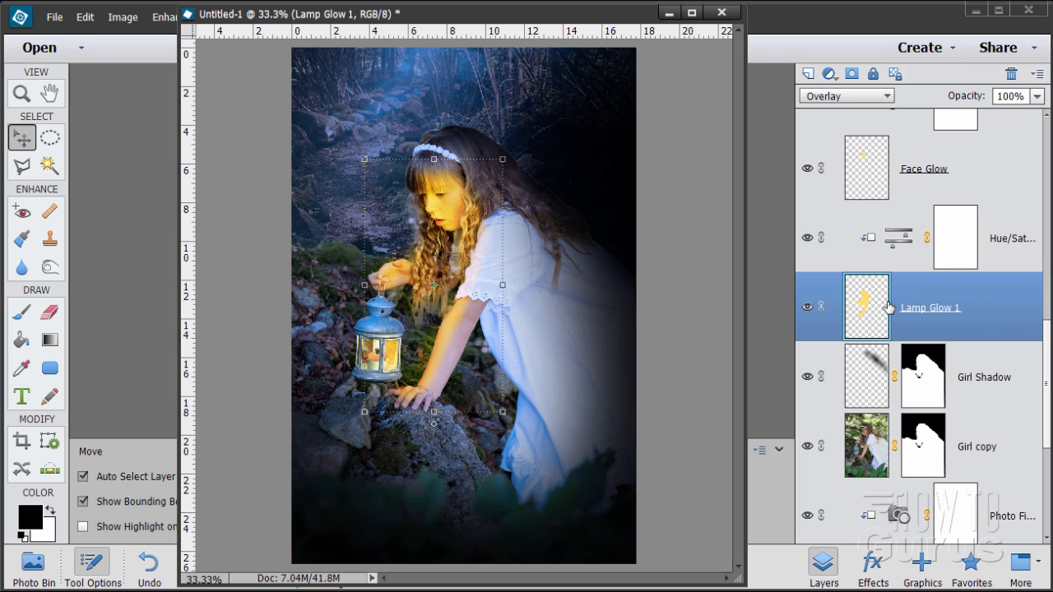
click(954, 245)
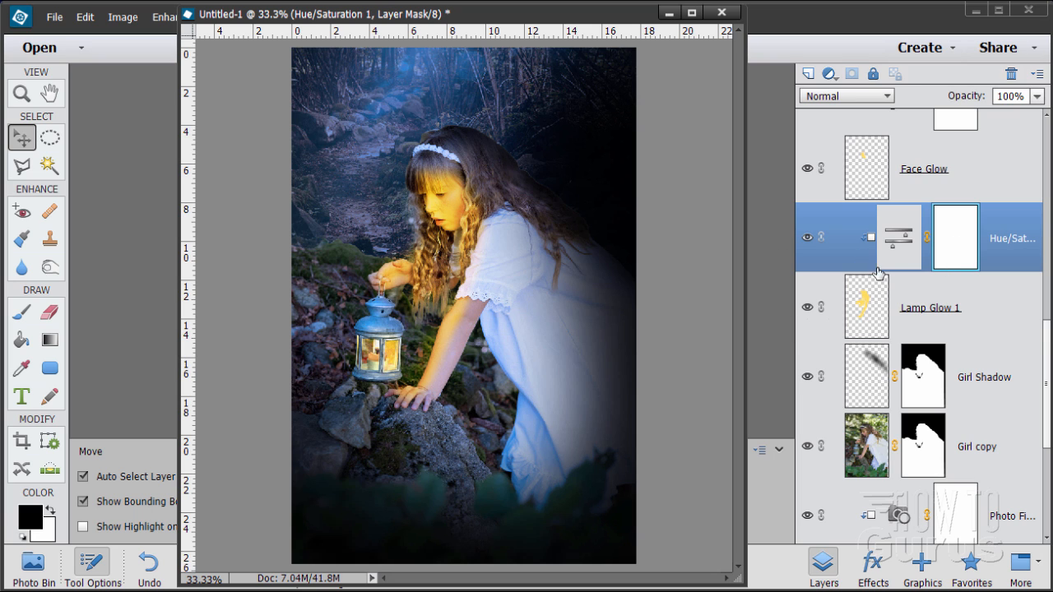
double_click(892, 244)
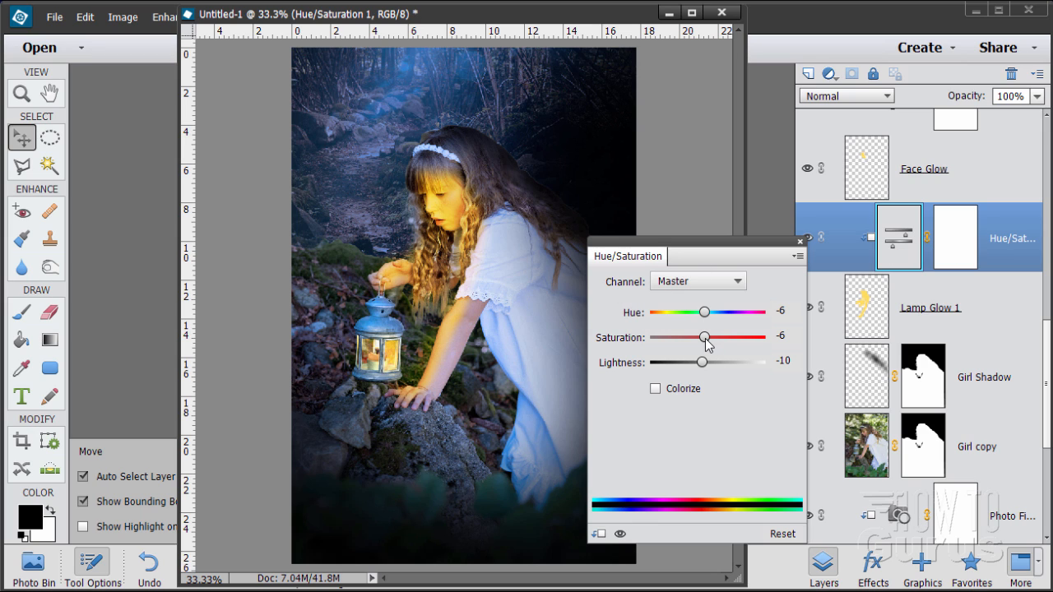
drag(707, 343, 698, 306)
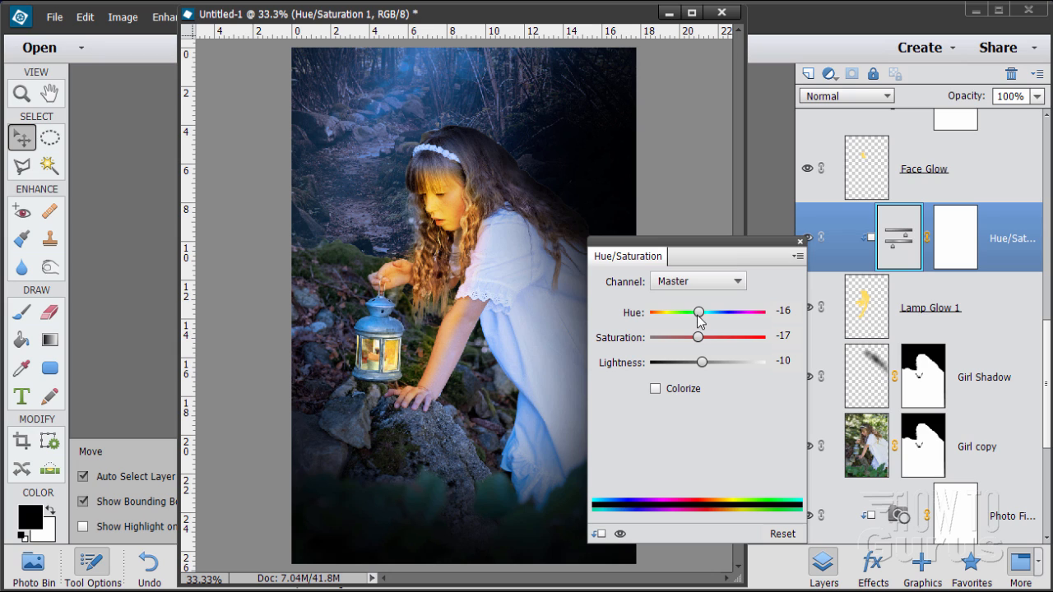
drag(701, 363, 698, 363)
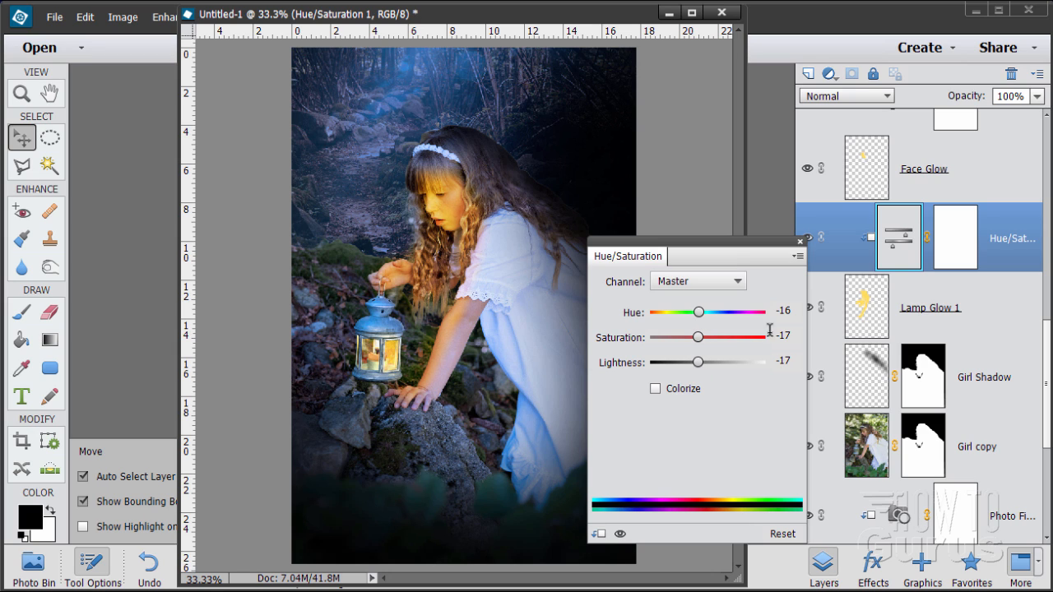
click(799, 242)
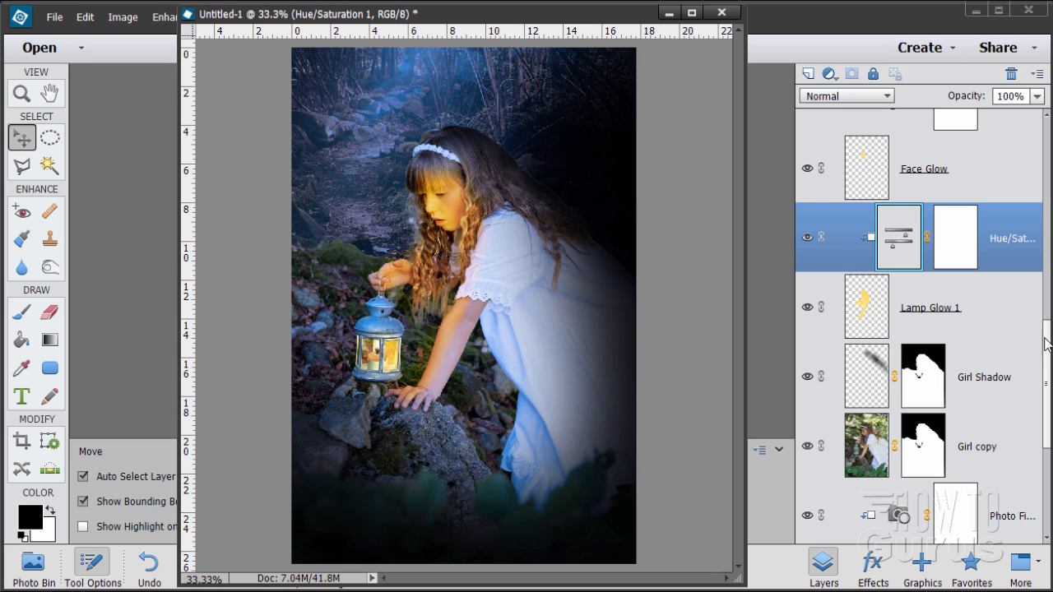
Step: Briefly show the original Girl photo over the composite and hide it again for a before-and-after check of the softened glow
scroll(1047, 345, up, 10)
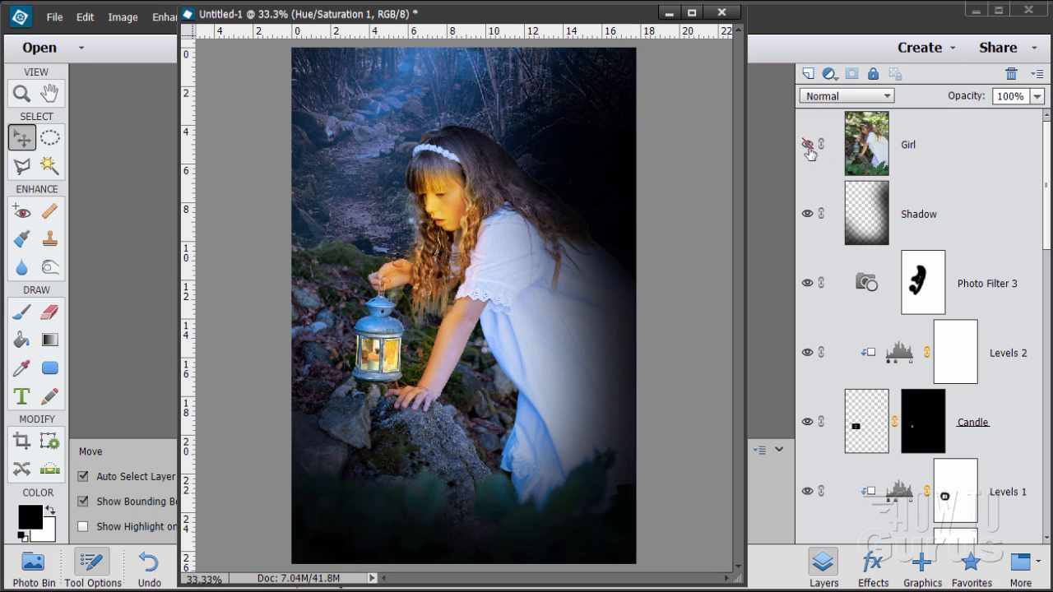
alt+click(807, 146)
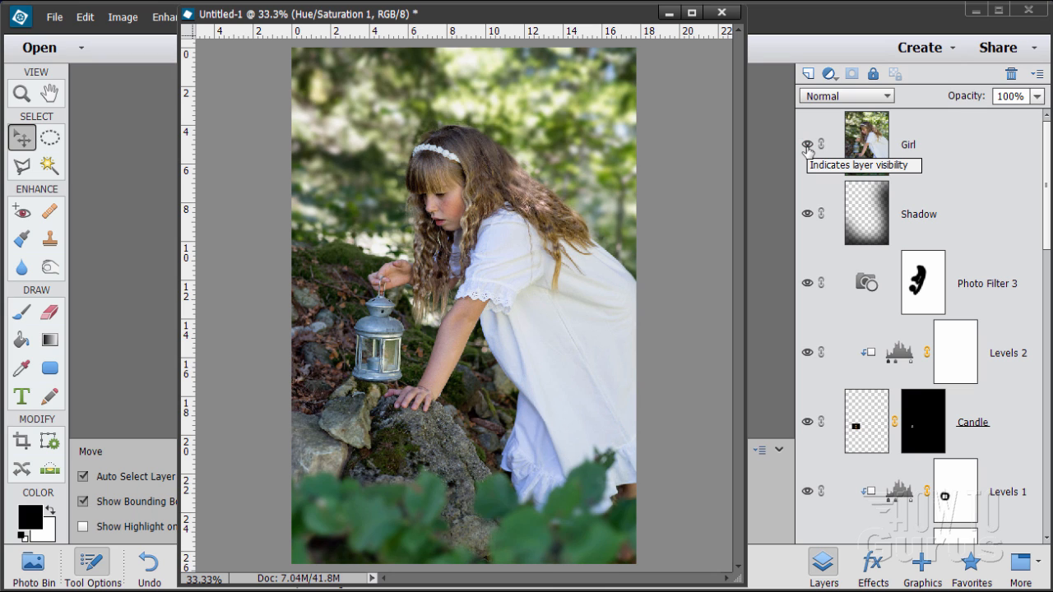
alt+click(807, 147)
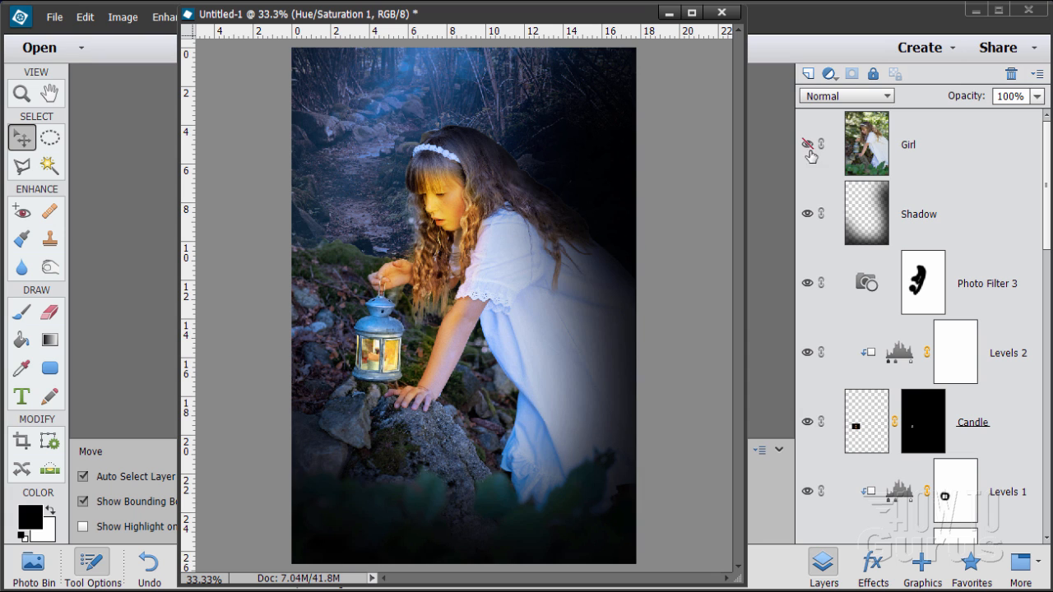